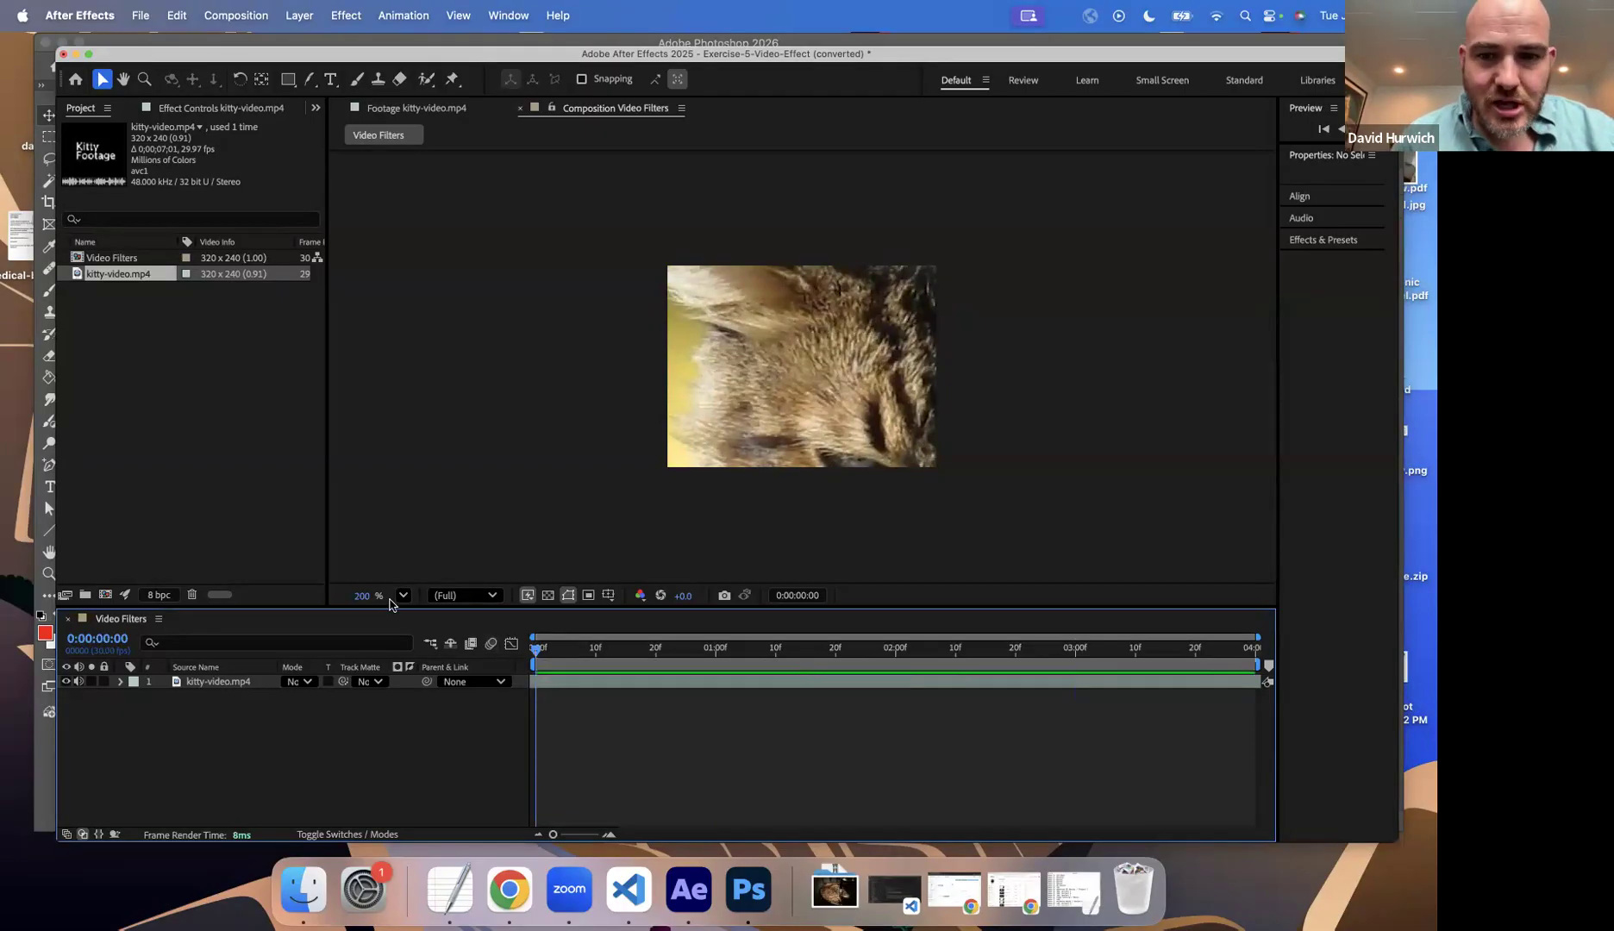
Step: Import coffee.mp4 from the Drill Files folder into the project
{"action": "key", "text": "space"}
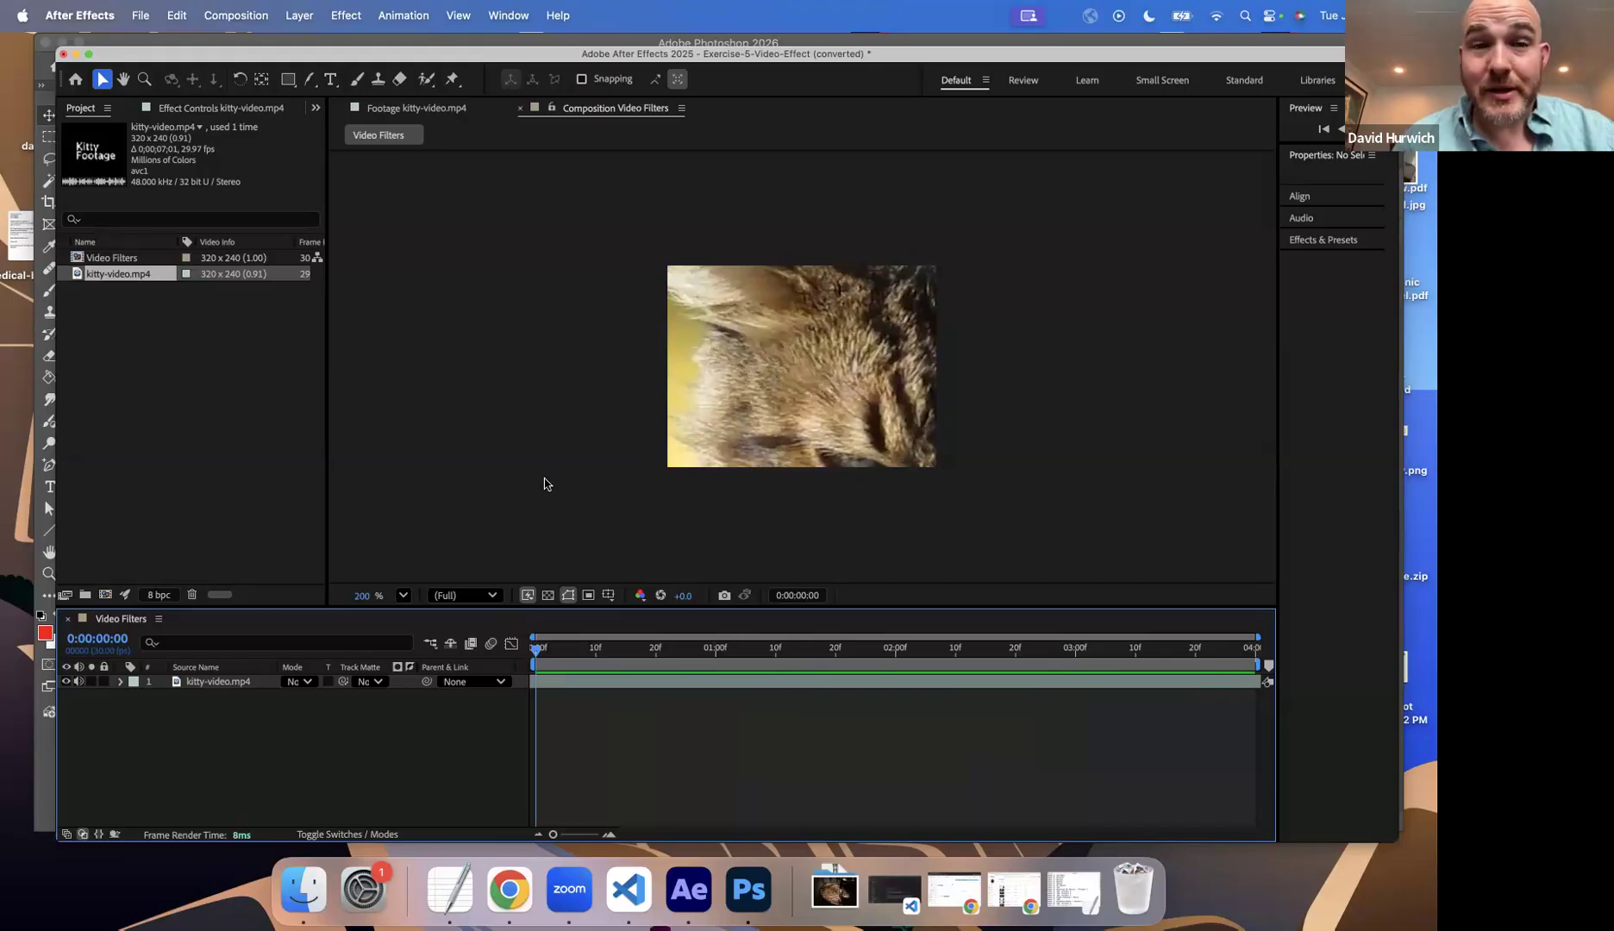
{"action": "left_click", "coordinate": [139, 26]}
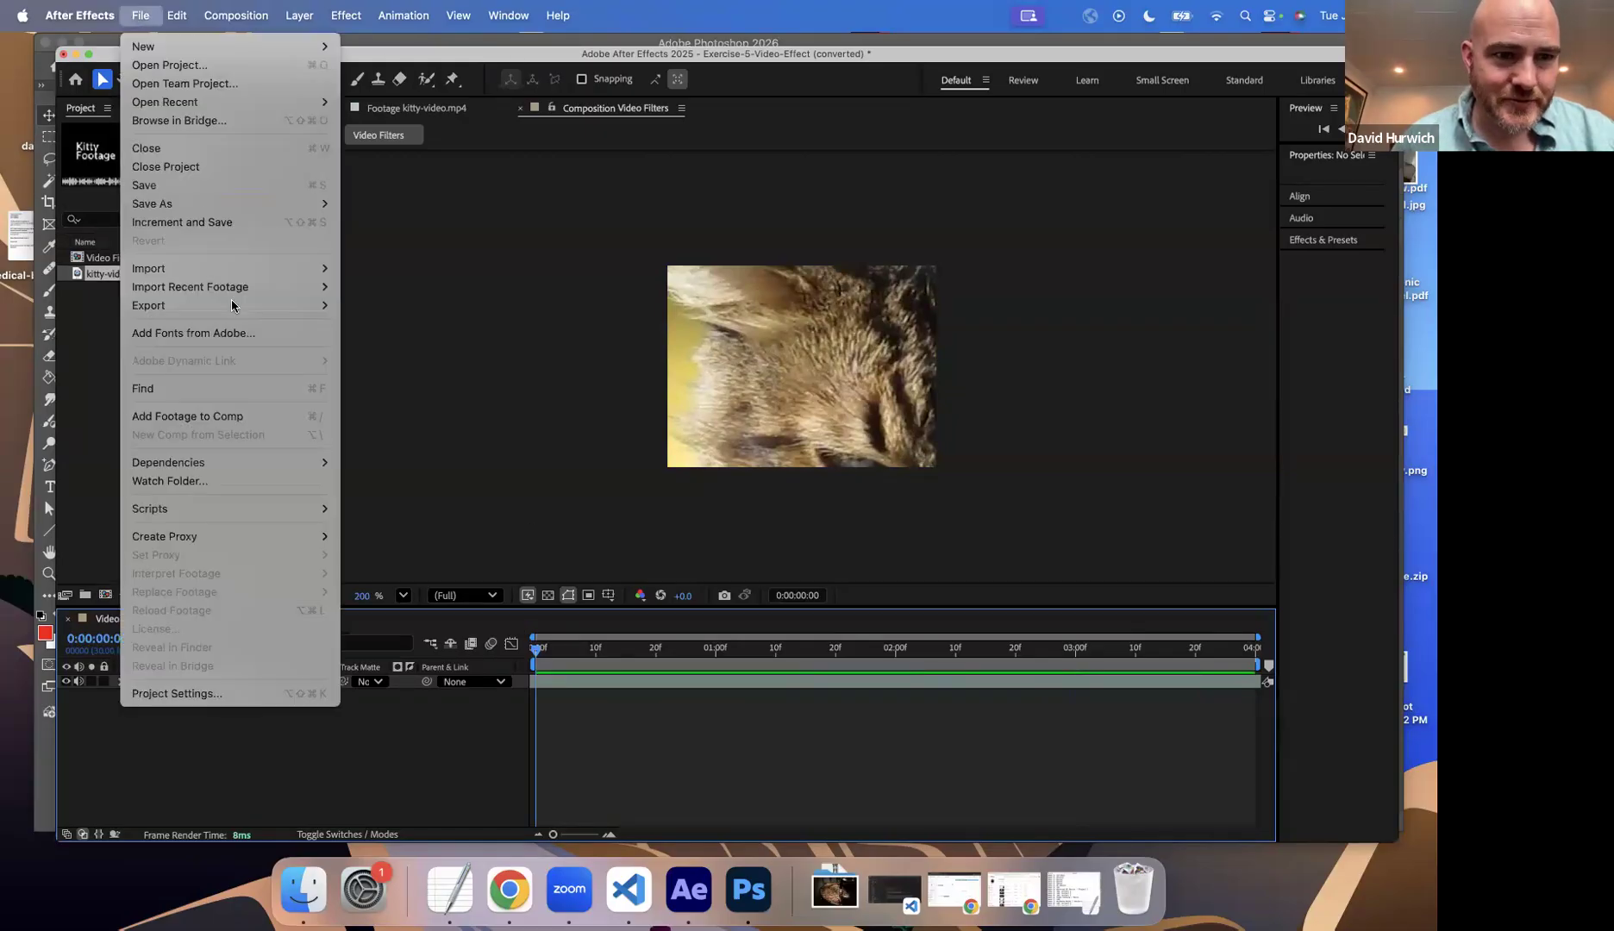
{"action": "mouse_move", "coordinate": [234, 276]}
{"action": "left_click", "coordinate": [372, 269]}
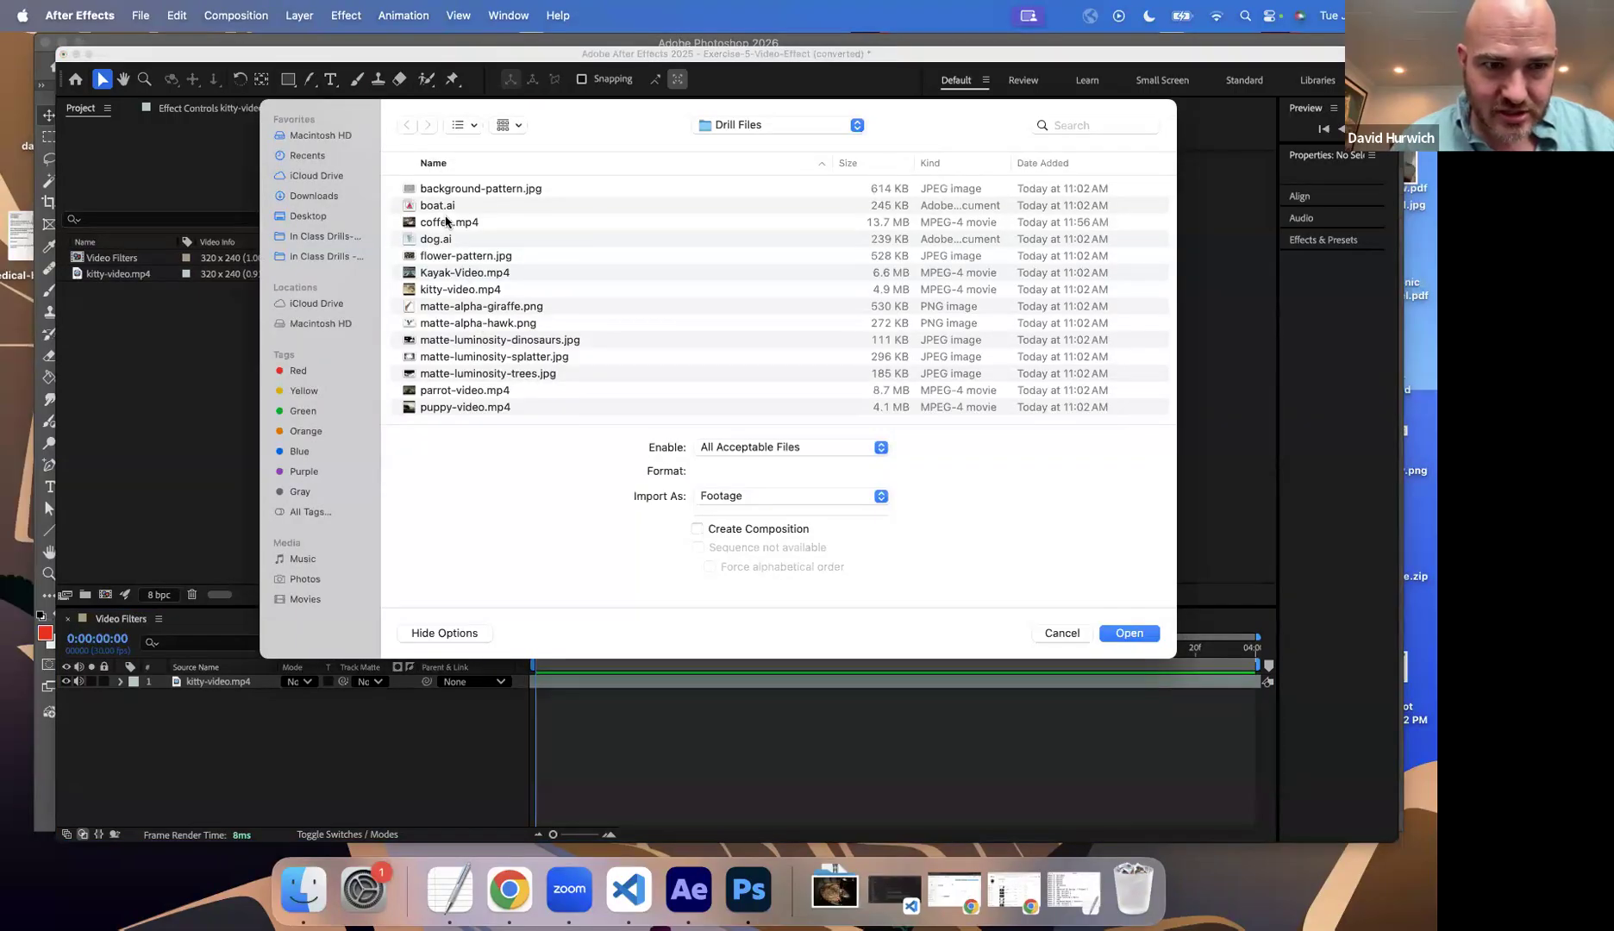
{"action": "double_click", "coordinate": [445, 222]}
Step: Place coffee.mp4 above kitty-video.mp4 in the Video Filters timeline, scale it to 18%, and preview it
{"action": "left_click_drag", "start_coordinate": [84, 272], "coordinate": [235, 693]}
{"action": "key", "text": "s"}
{"action": "key", "text": "space"}
{"action": "key", "text": "space"}
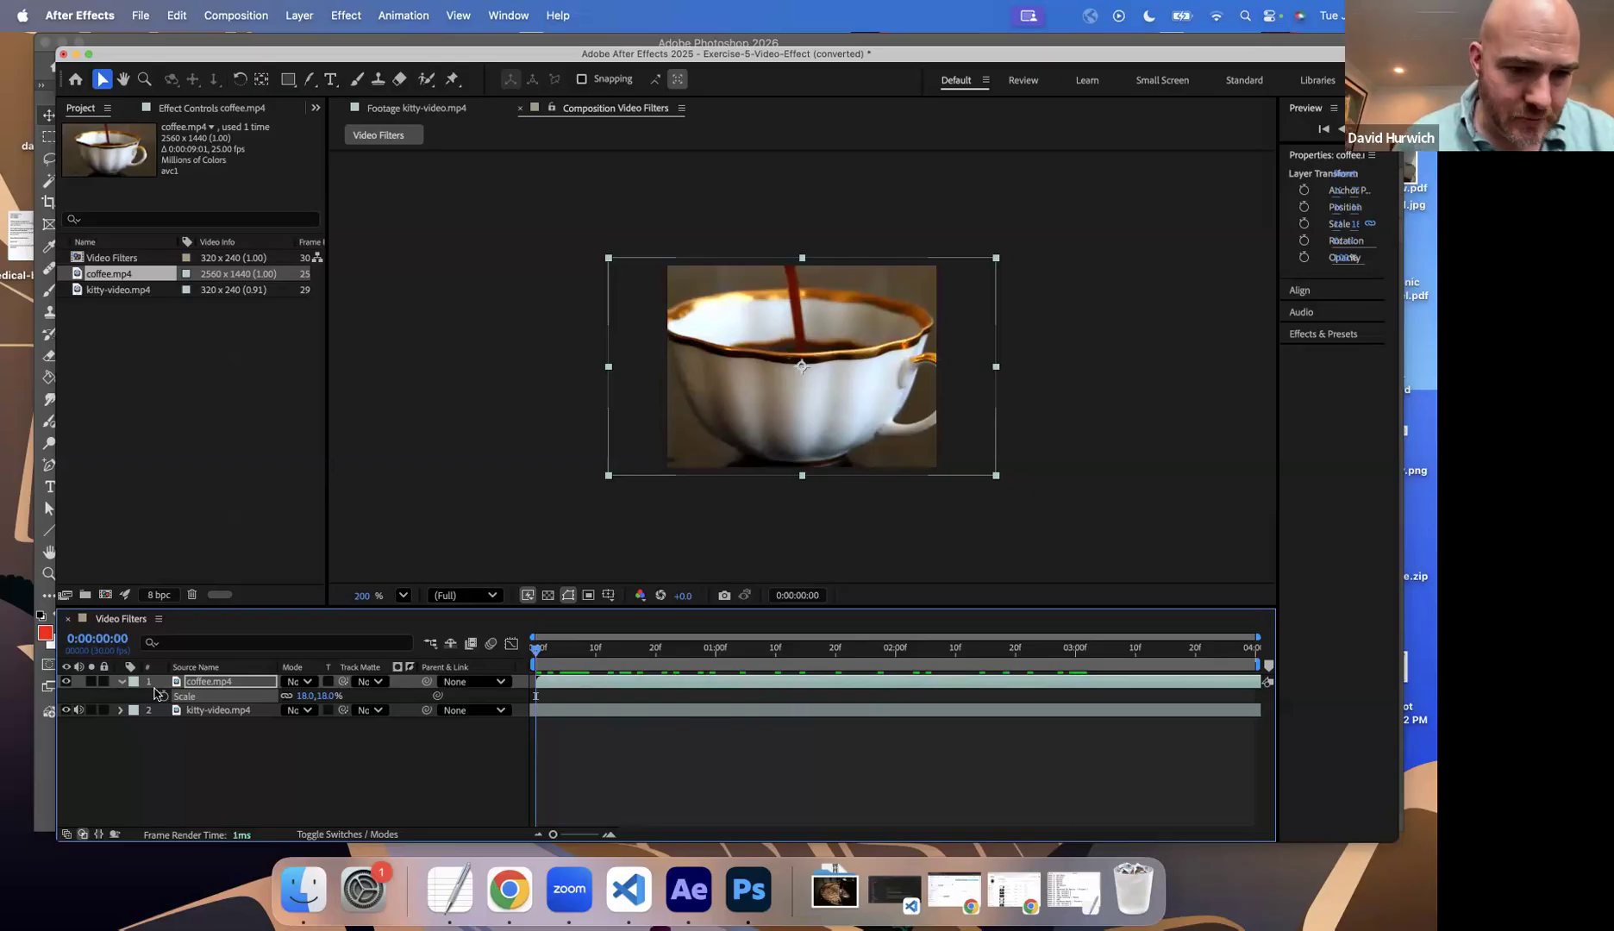
Step: Collapse the coffee.mp4 layer's properties, show the layer switches columns in the timeline, and keep that layer selected
{"action": "left_click", "coordinate": [122, 682]}
{"action": "left_click", "coordinate": [131, 722]}
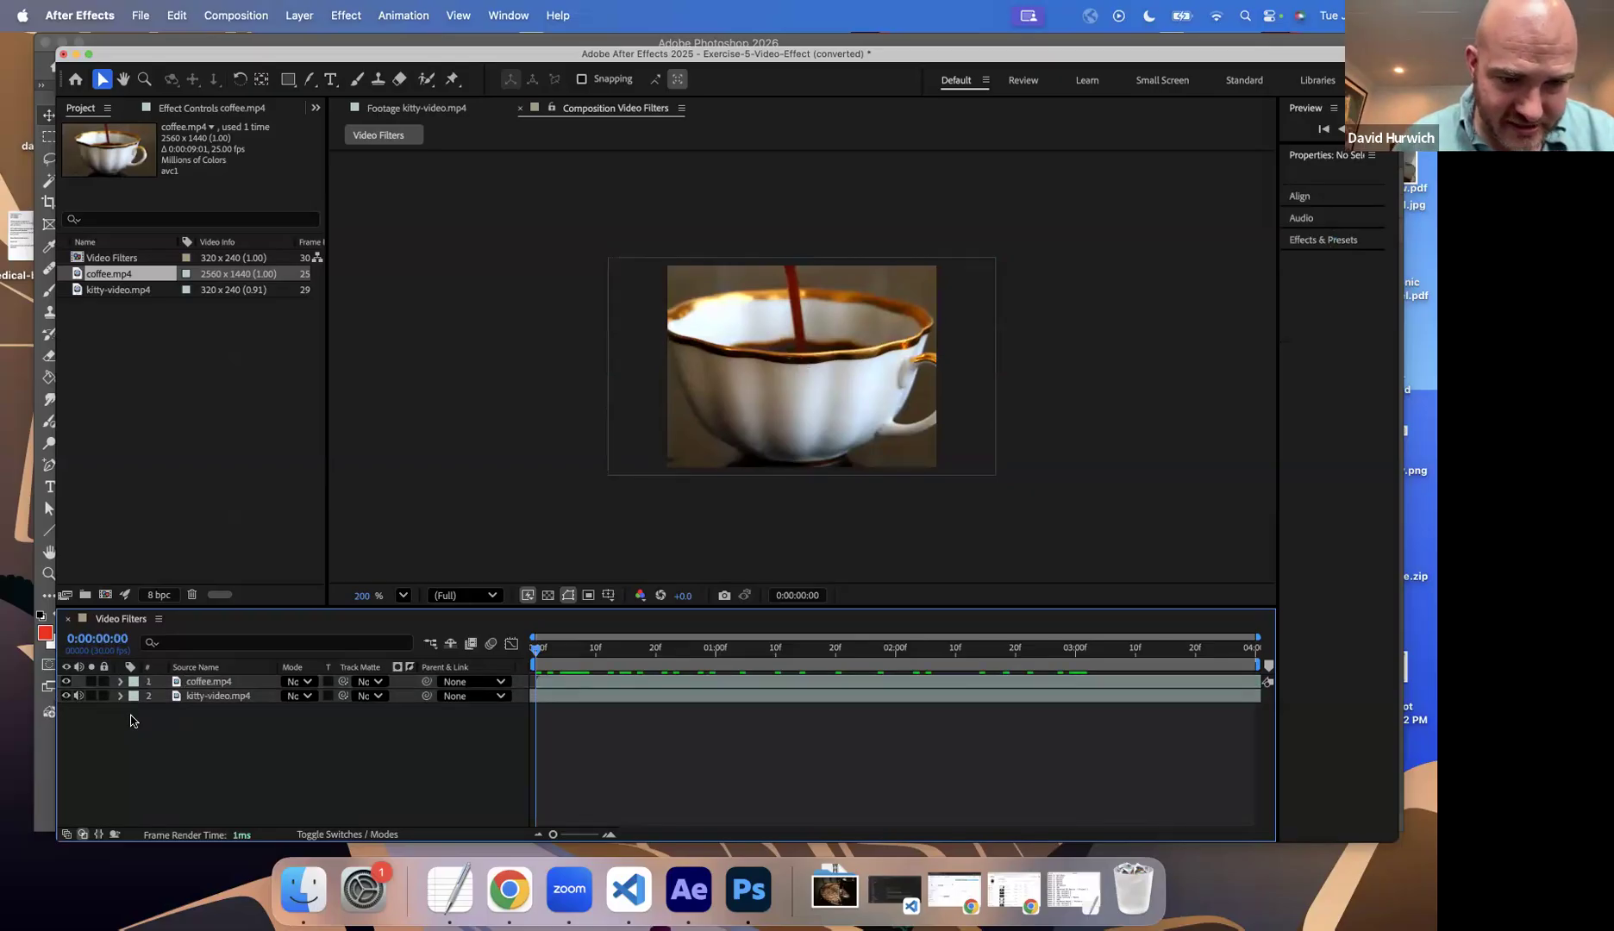
{"action": "left_click", "coordinate": [340, 835]}
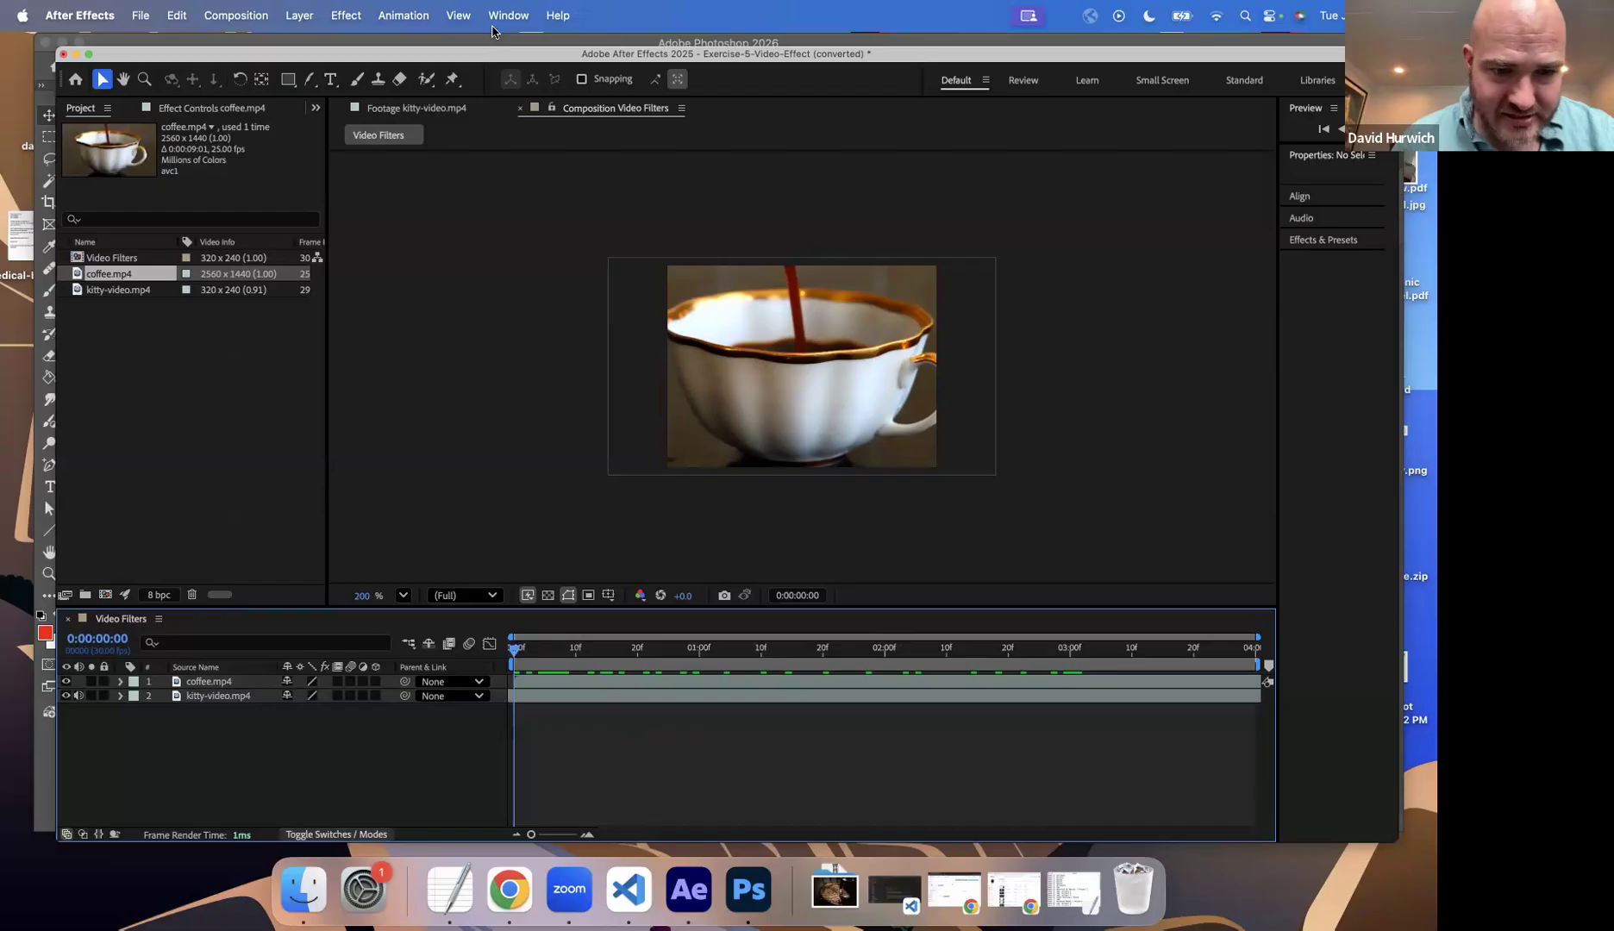
{"action": "left_click", "coordinate": [216, 668]}
{"action": "left_click", "coordinate": [215, 669]}
{"action": "left_click", "coordinate": [214, 682]}
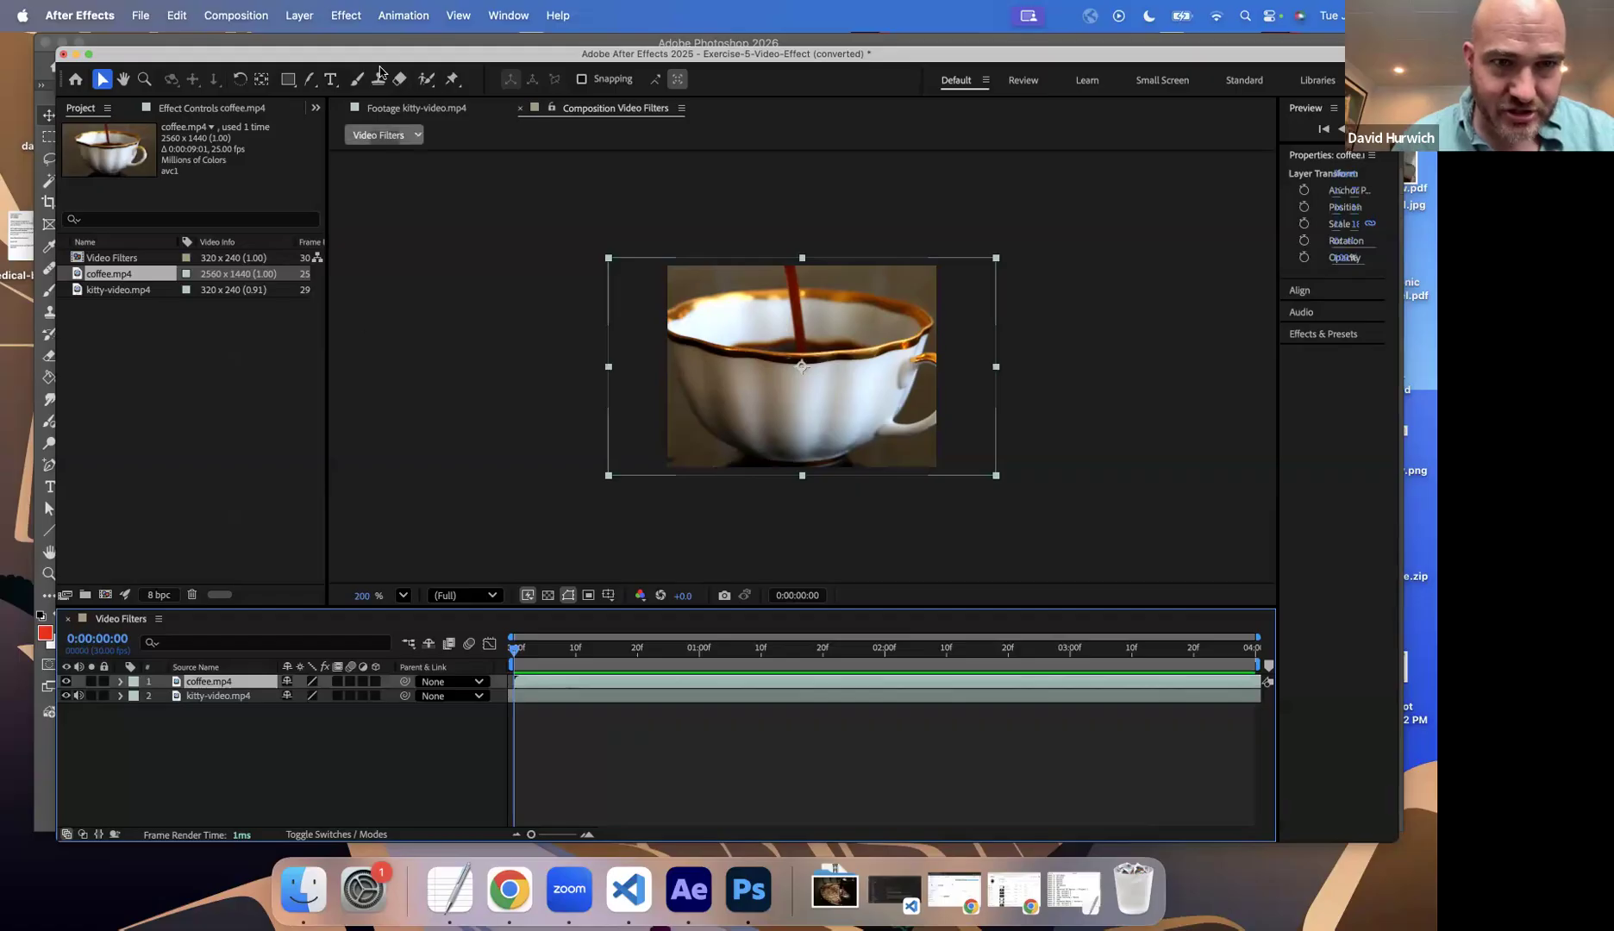
Step: Try the CC Bend It effect on the coffee.mp4 layer with Bend set to -18
{"action": "left_click", "coordinate": [352, 17]}
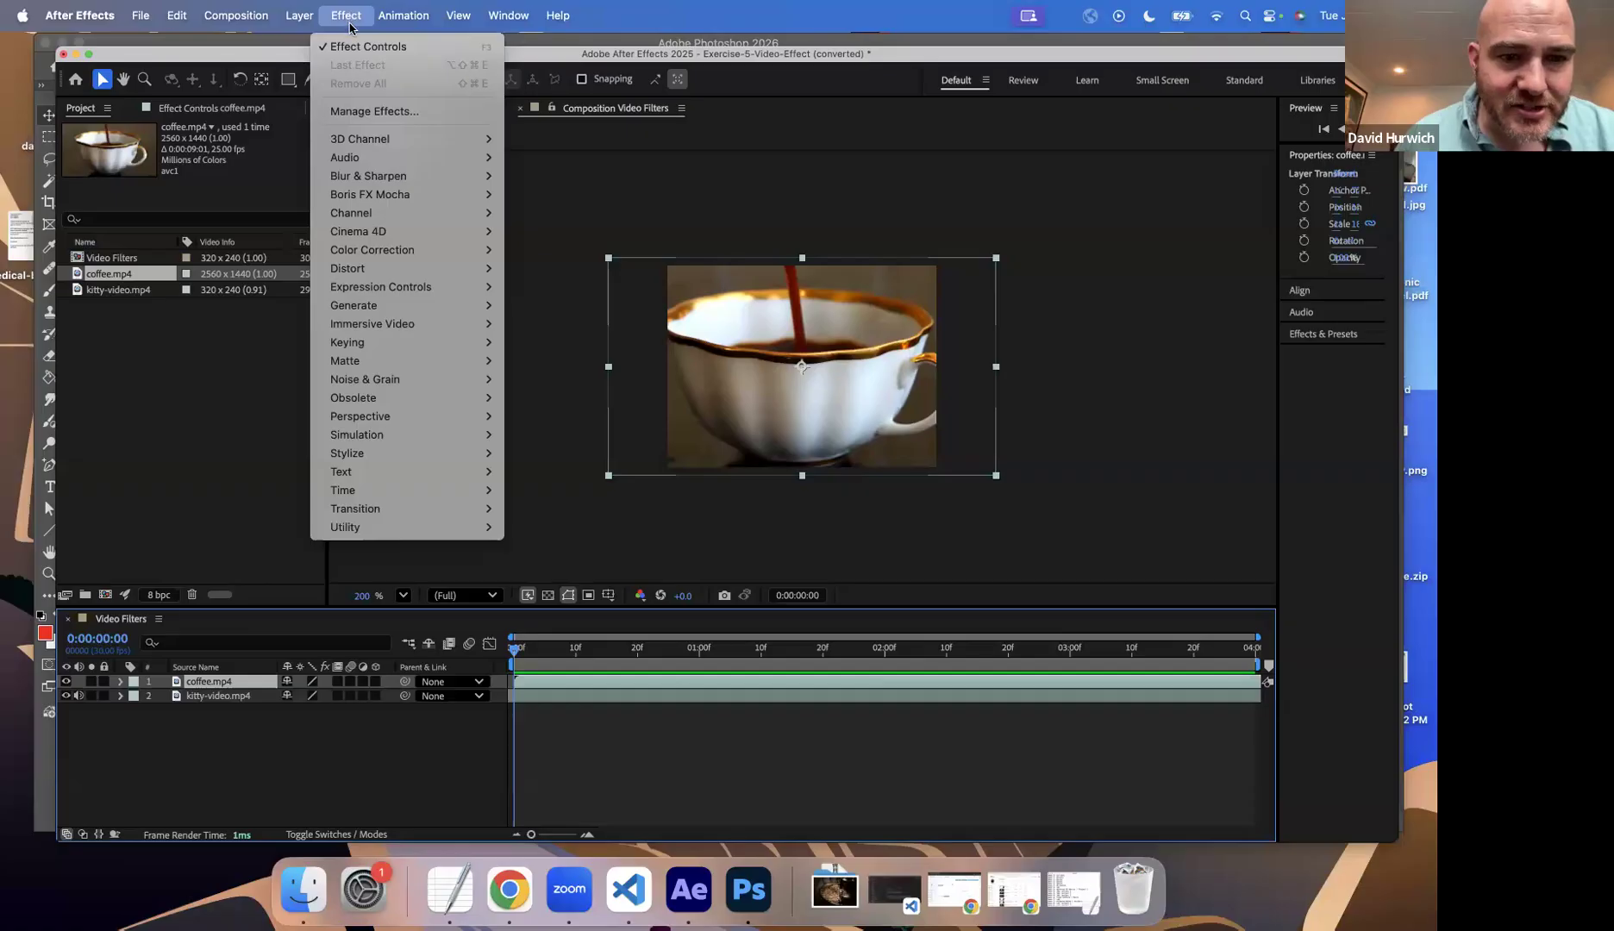
{"action": "mouse_move", "coordinate": [353, 457]}
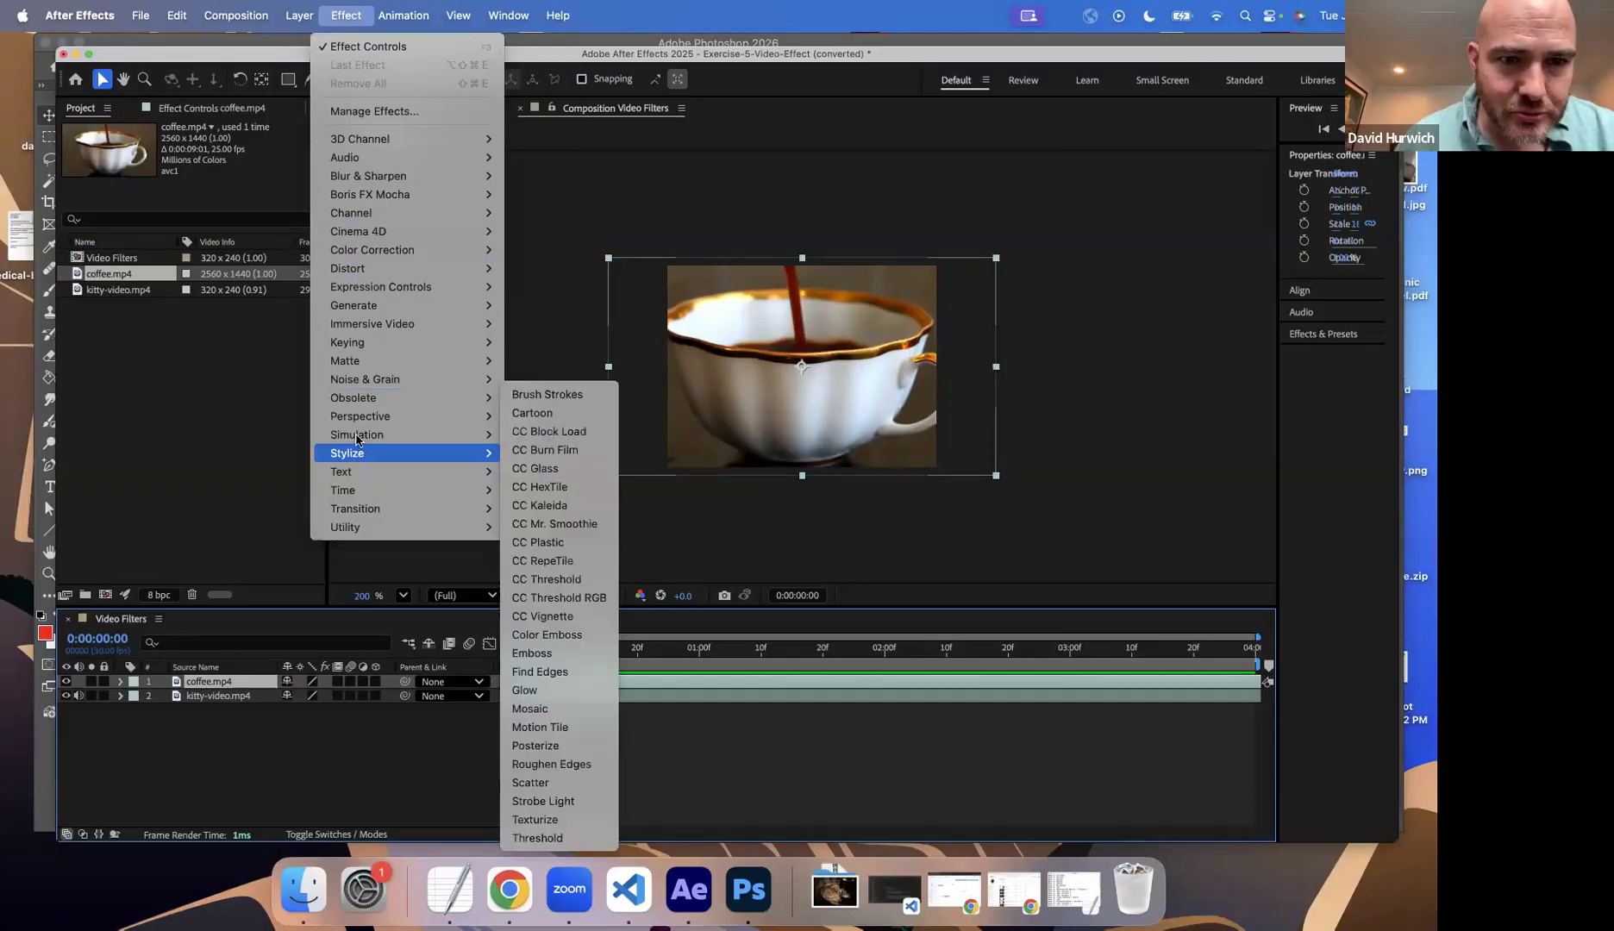
{"action": "mouse_move", "coordinate": [392, 264]}
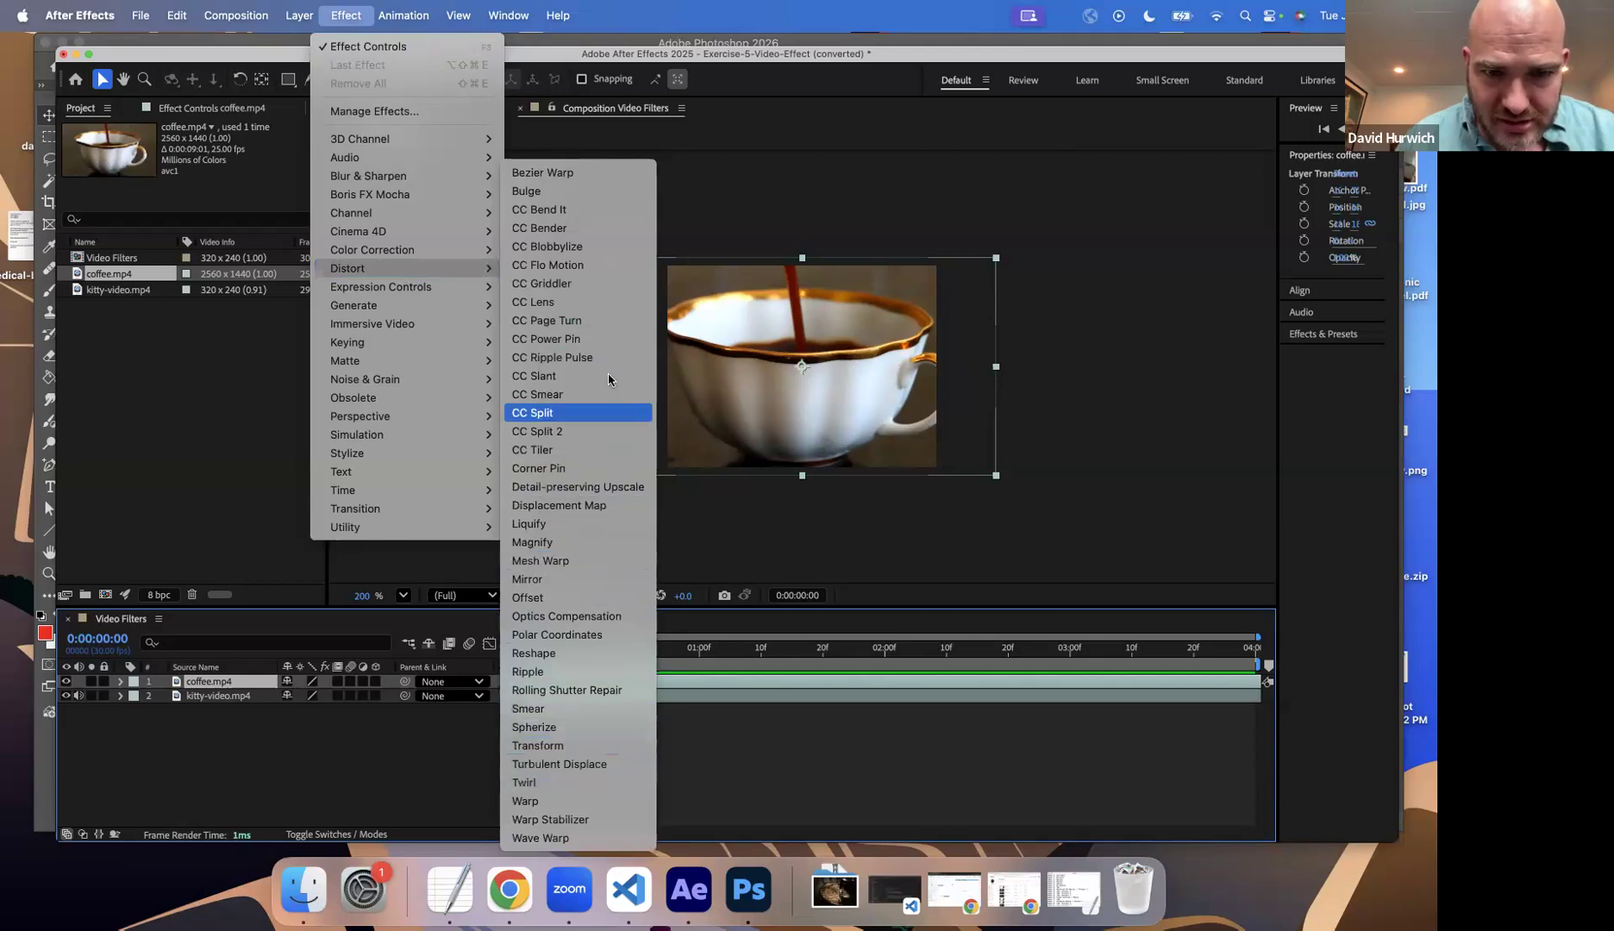
{"action": "left_click", "coordinate": [603, 213]}
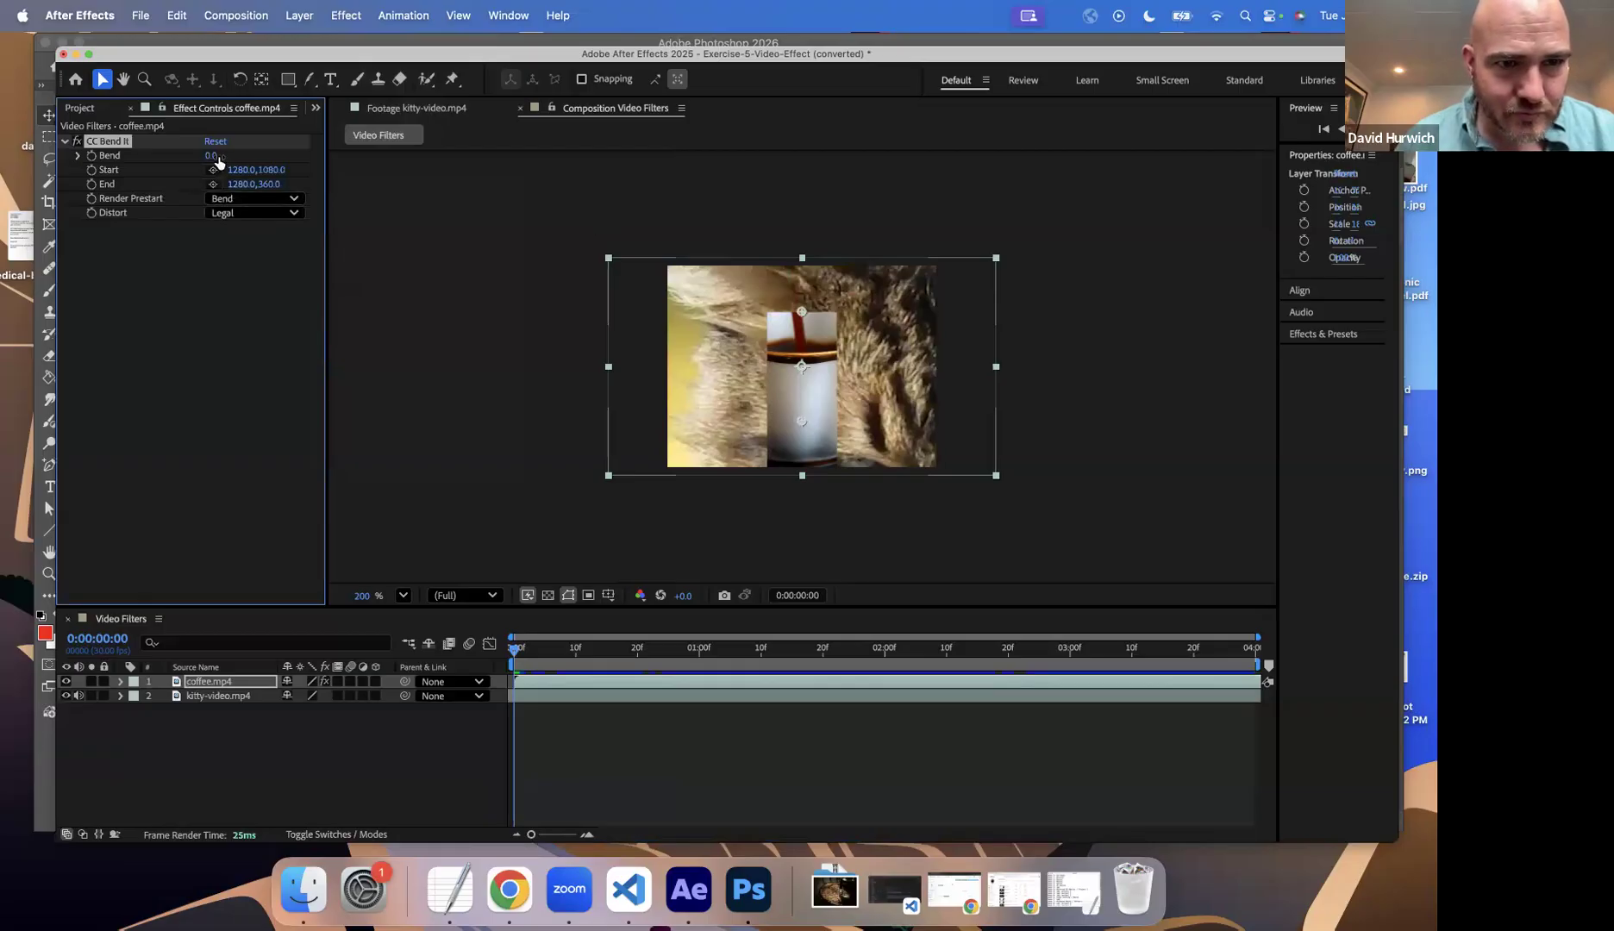
{"action": "mouse_move", "coordinate": [218, 162]}
{"action": "left_mouse_down"}
{"action": "mouse_move", "coordinate": [192, 169]}
{"action": "mouse_move", "coordinate": [213, 177]}
{"action": "left_mouse_up"}
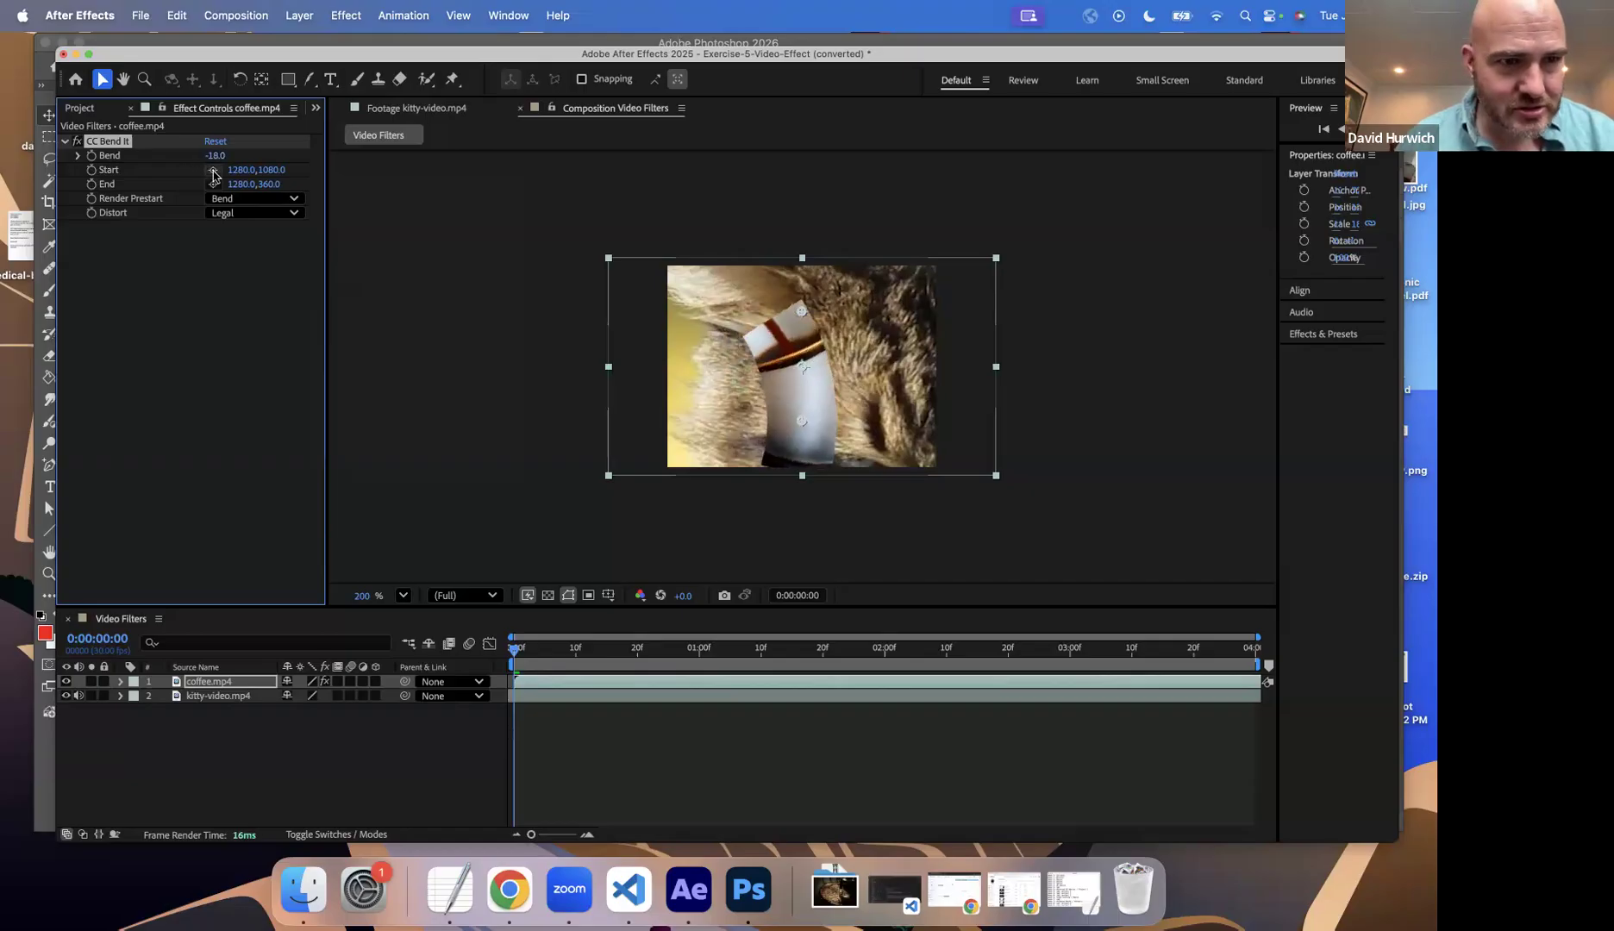
Step: Undo the bend adjustment and the CC Bend It effect on the coffee.mp4 layer
{"action": "key", "text": "super+z"}
{"action": "key", "text": "super+z"}
{"action": "key", "text": "super+z"}
{"action": "key", "text": "super+z"}
{"action": "key", "text": "super+z"}
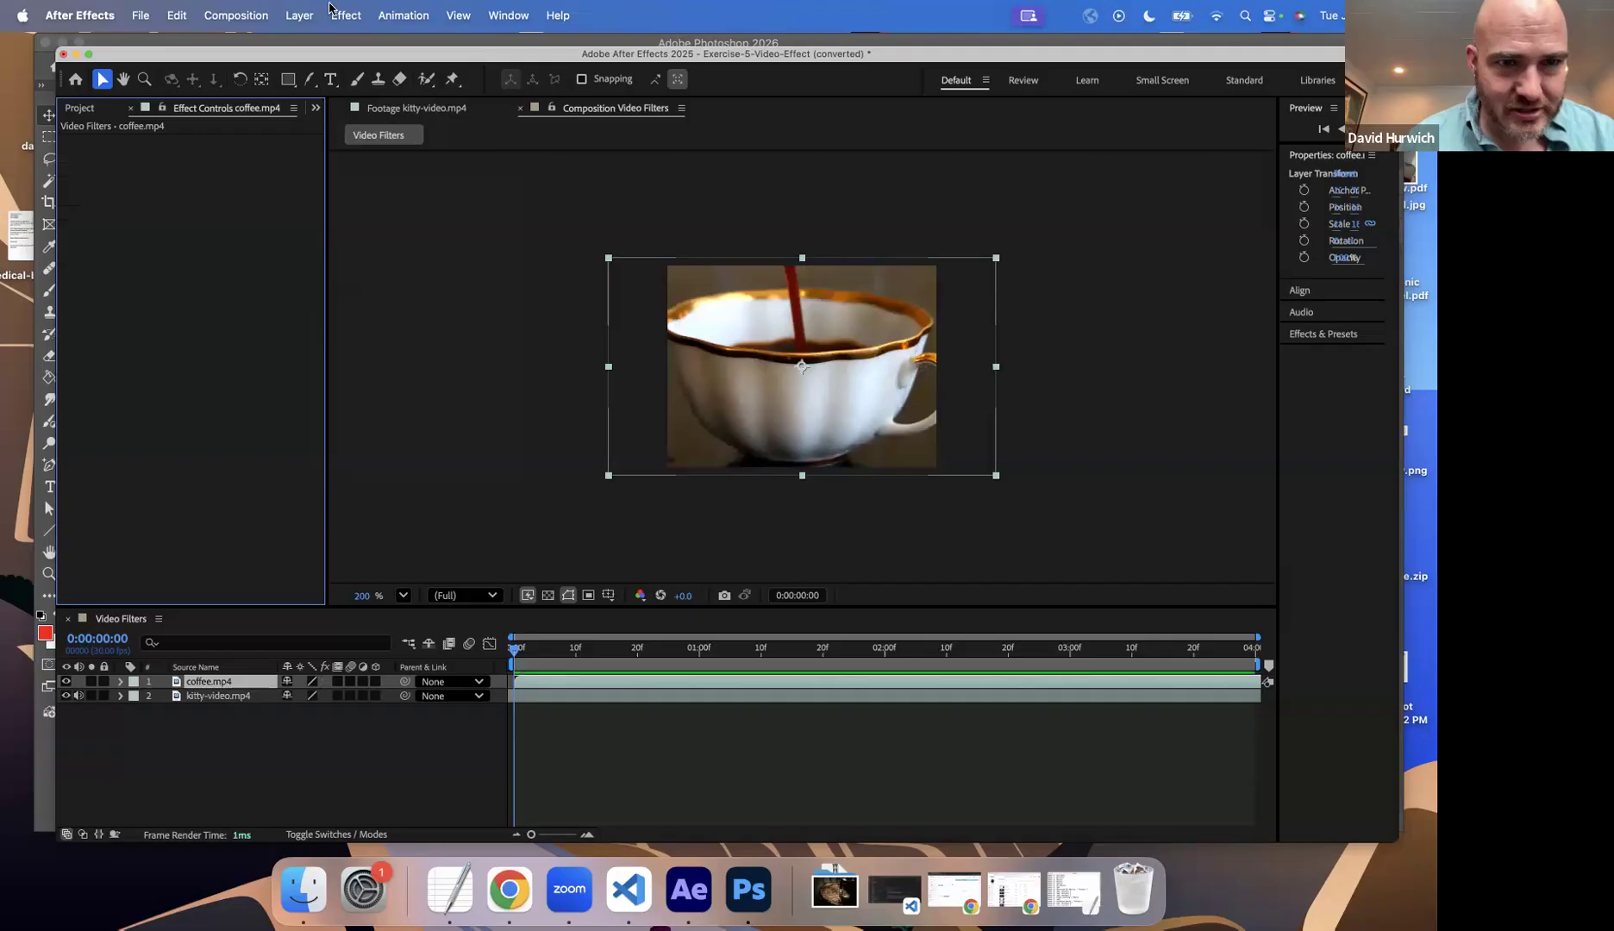
Step: Apply a Gaussian Blur effect to the coffee.mp4 layer with a Blurriness of 25
{"action": "left_click", "coordinate": [332, 12]}
{"action": "mouse_move", "coordinate": [347, 184]}
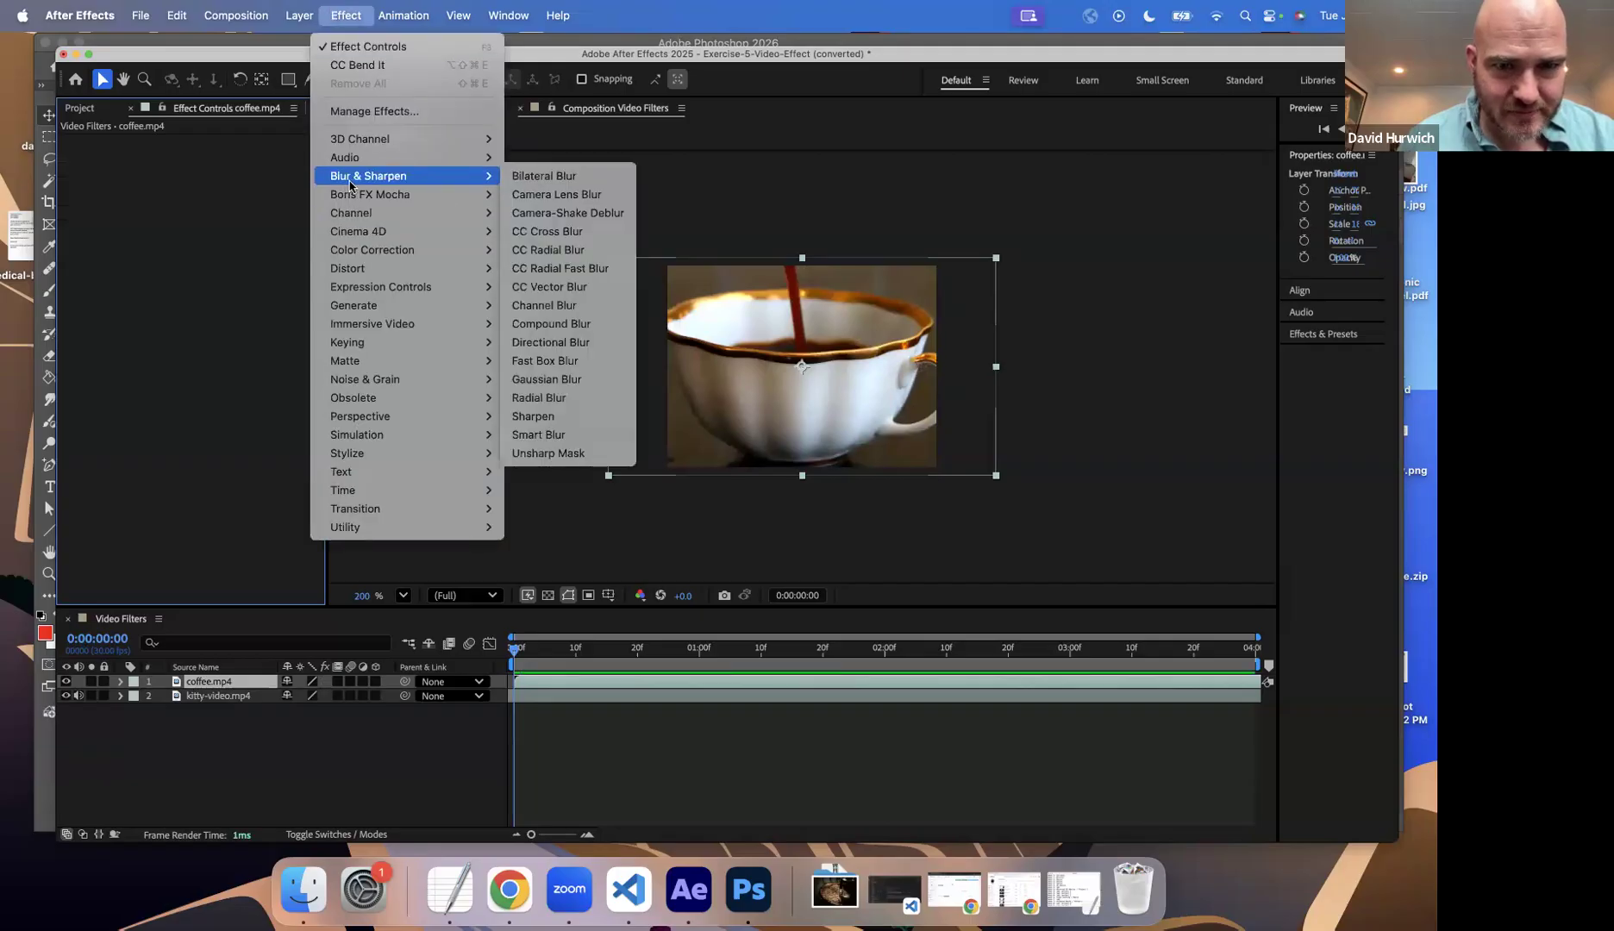
{"action": "left_click", "coordinate": [566, 381]}
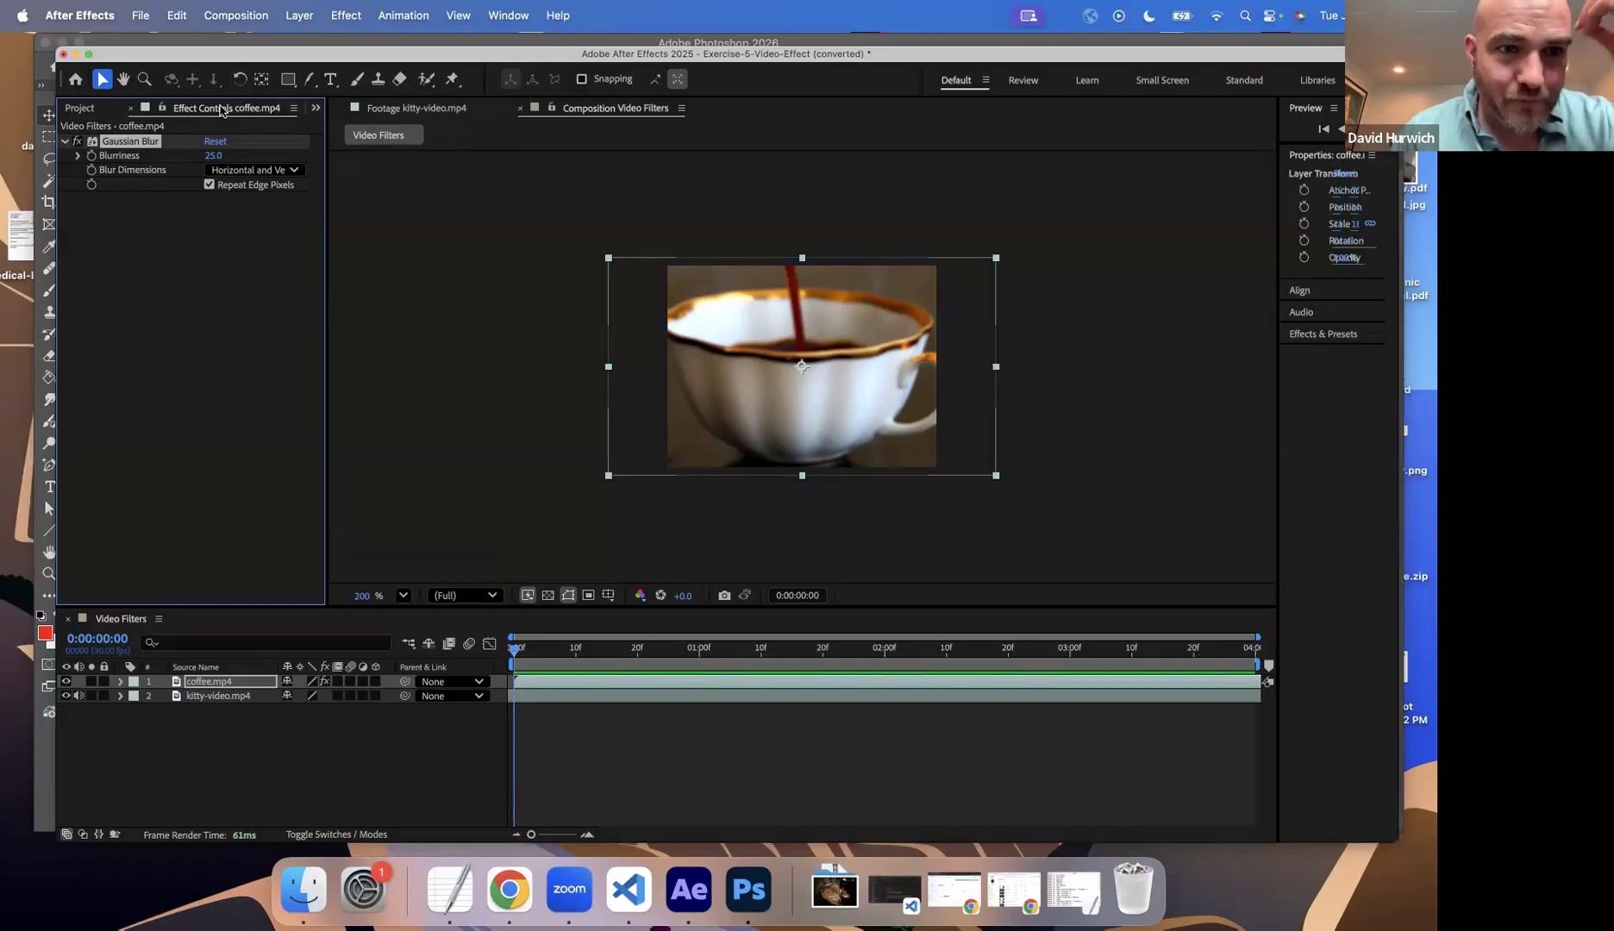
{"action": "left_click", "coordinate": [63, 143]}
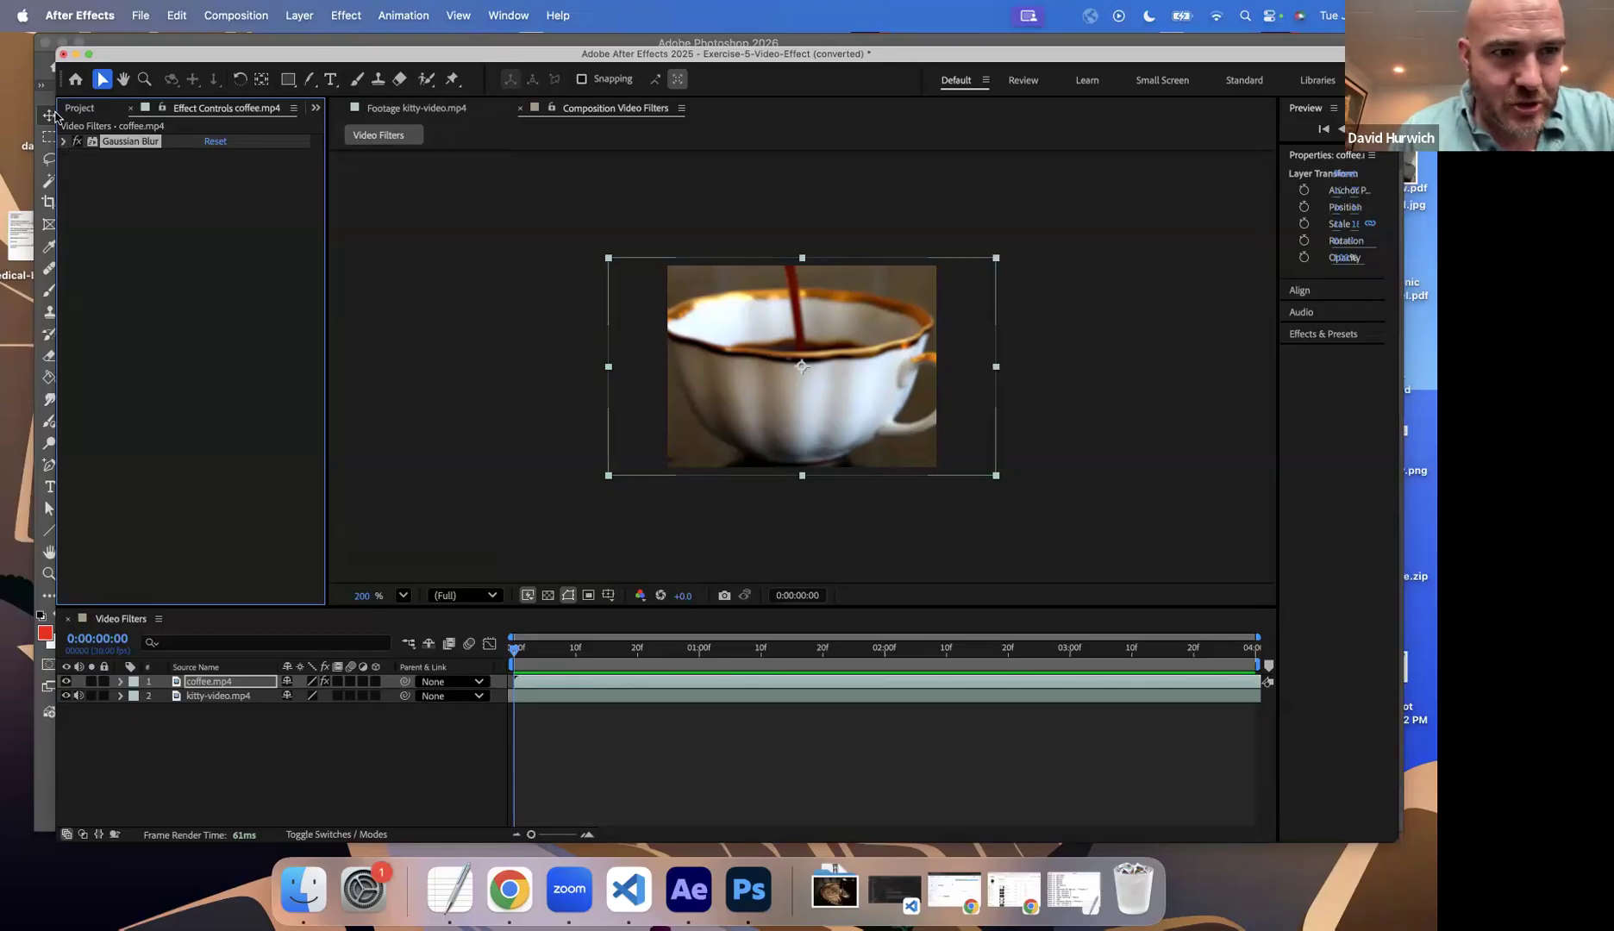
{"action": "left_click", "coordinate": [64, 141]}
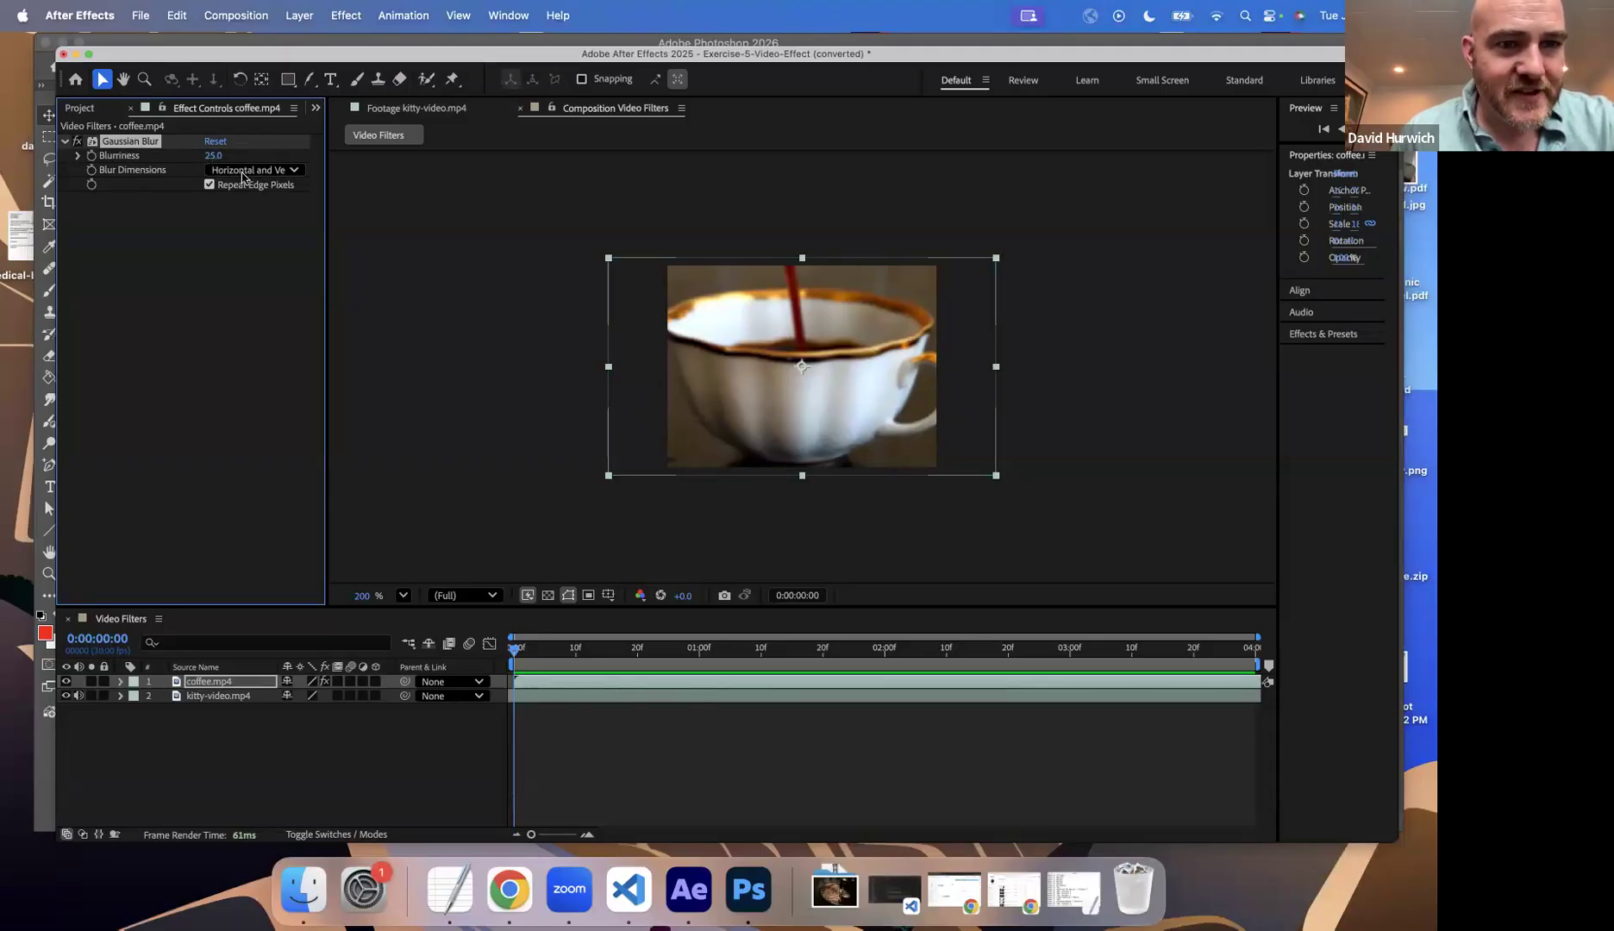
Step: Raise the Gaussian Blur's Blurriness to 74 and switch the effect off and on to compare the result
{"action": "left_click_drag", "start_coordinate": [328, 170], "coordinate": [420, 170]}
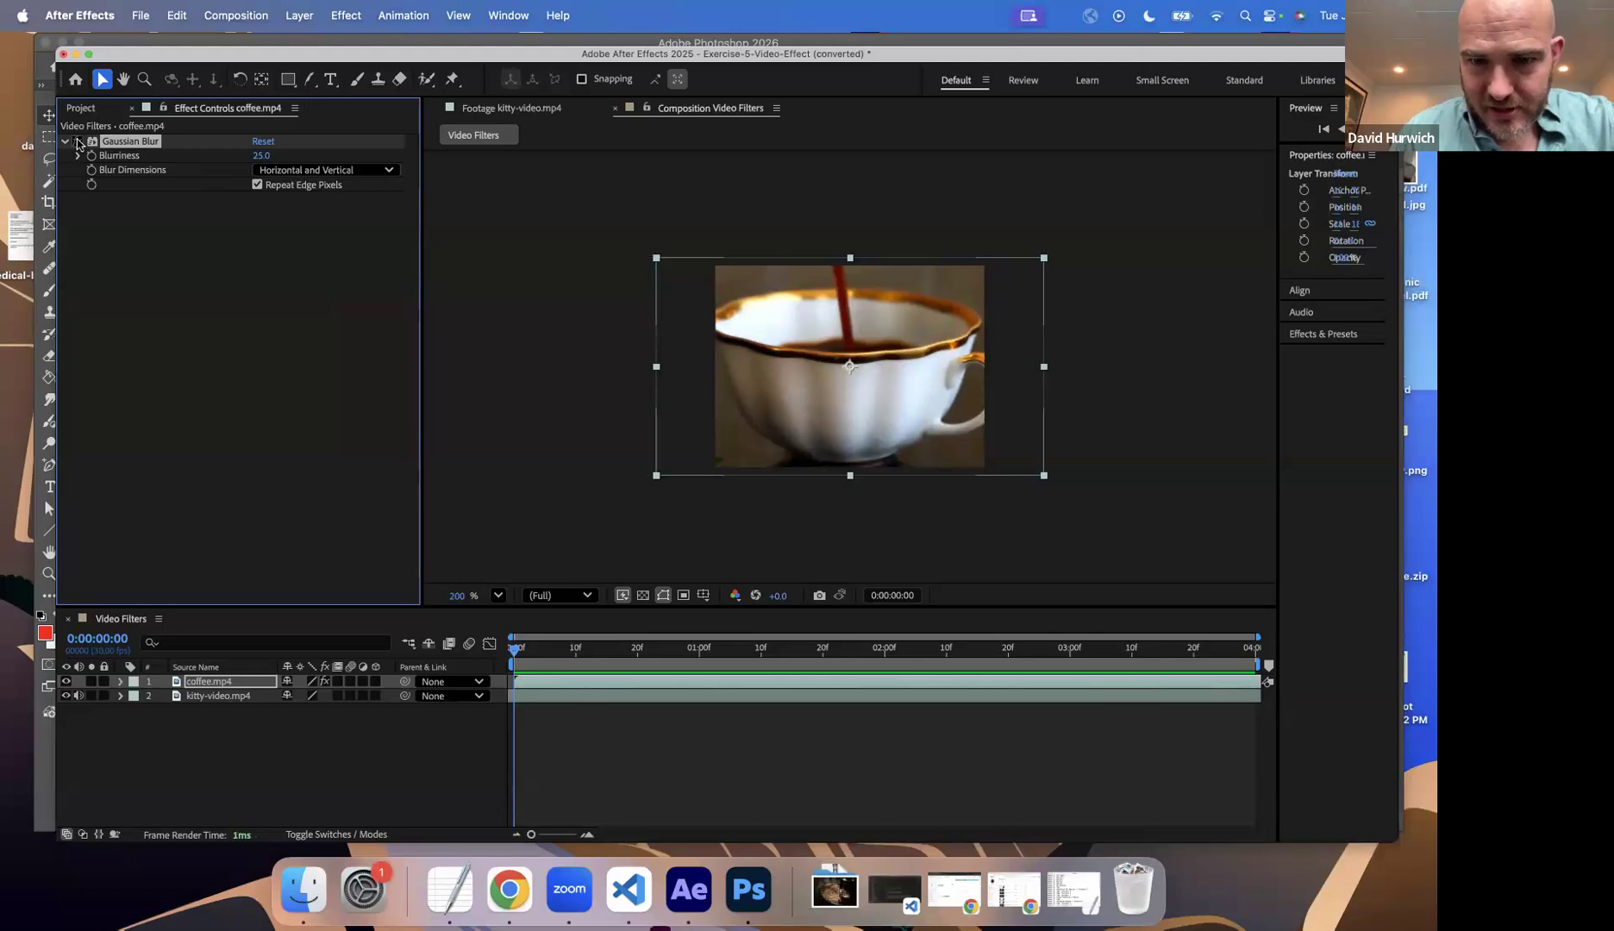
{"action": "left_click_drag", "start_coordinate": [289, 161], "coordinate": [629, 123]}
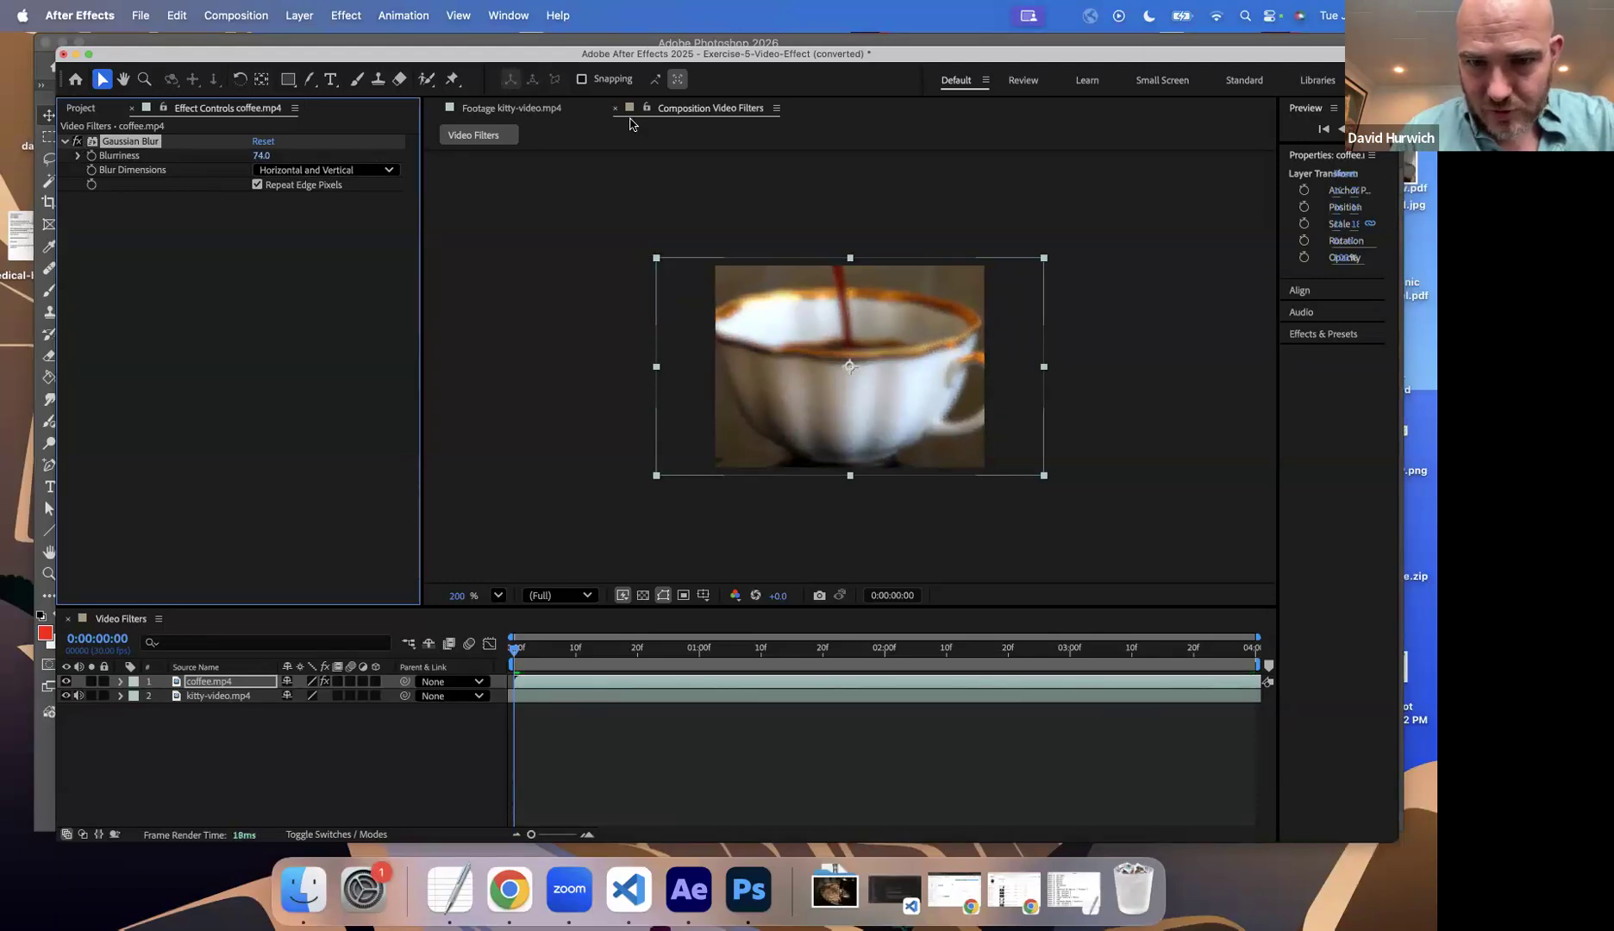
{"action": "left_click", "coordinate": [76, 141]}
{"action": "left_click", "coordinate": [76, 141]}
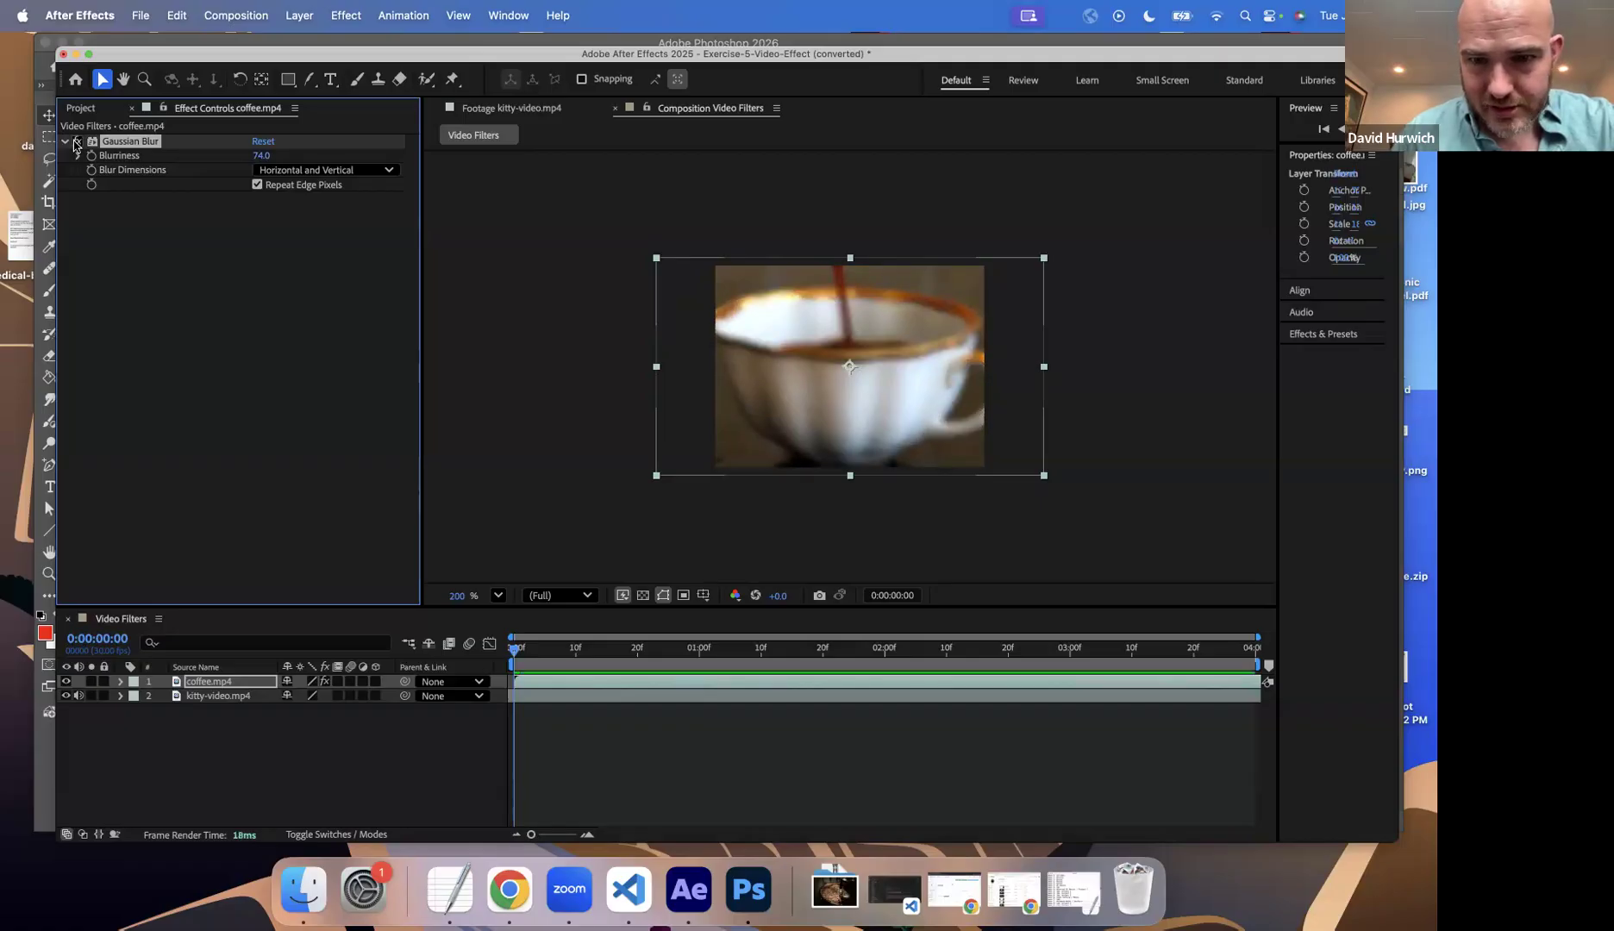
Step: Try Horizontal and Vertical separately as the Gaussian Blur's dimensions, and return the setting to Horizontal and Vertical
{"action": "left_click", "coordinate": [283, 174]}
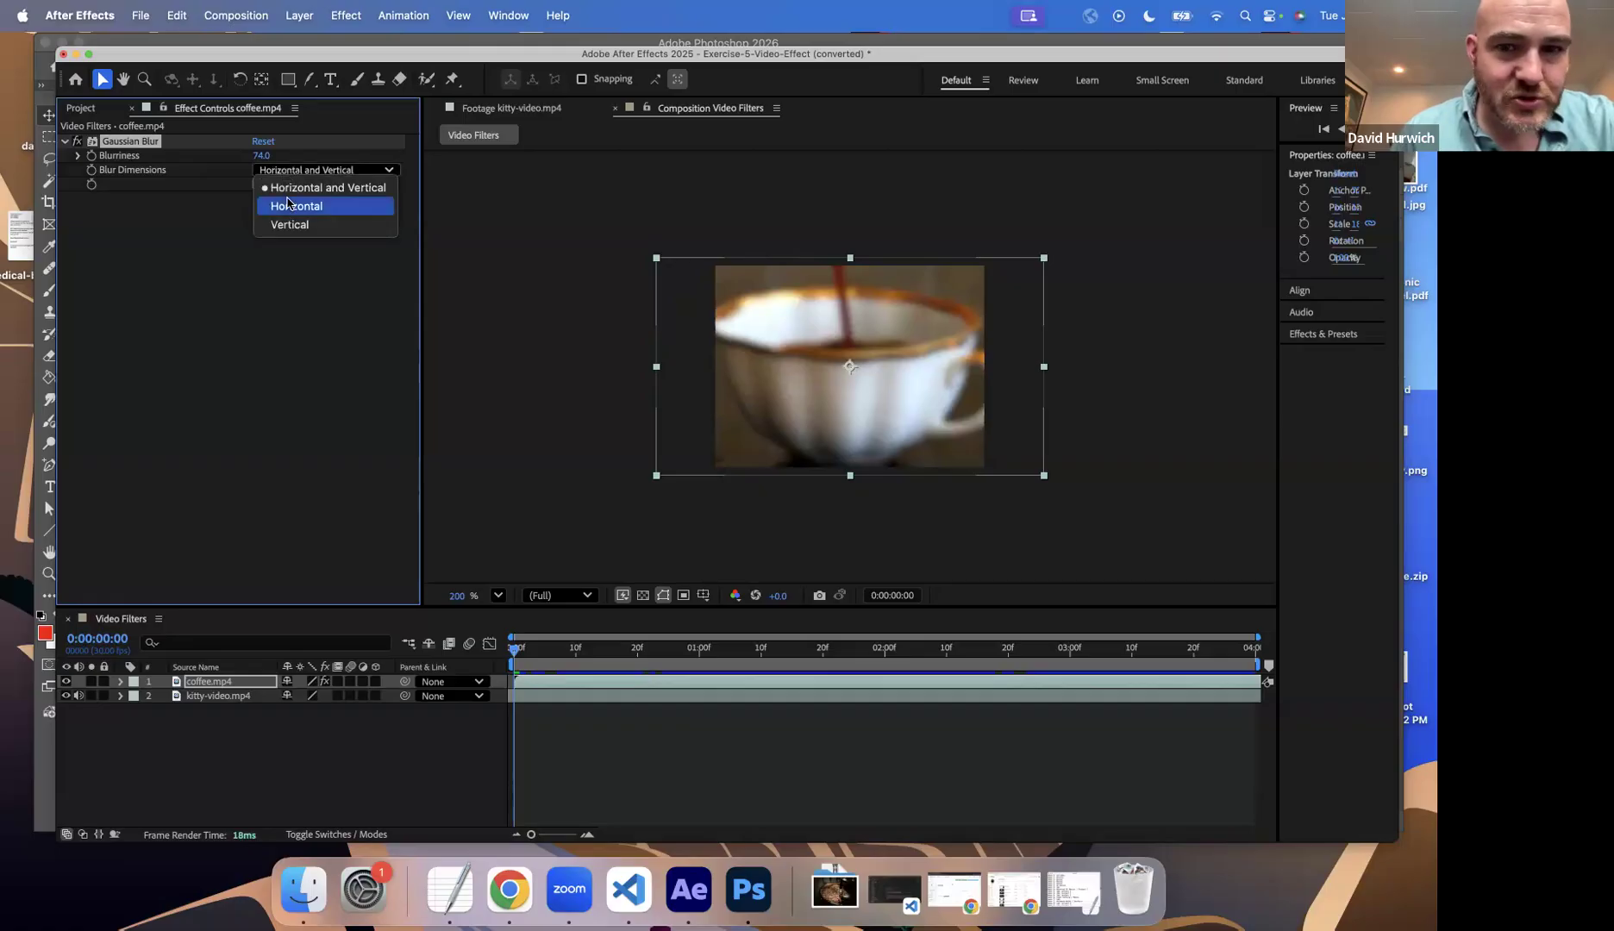
{"action": "left_click", "coordinate": [290, 205]}
{"action": "left_click", "coordinate": [311, 171]}
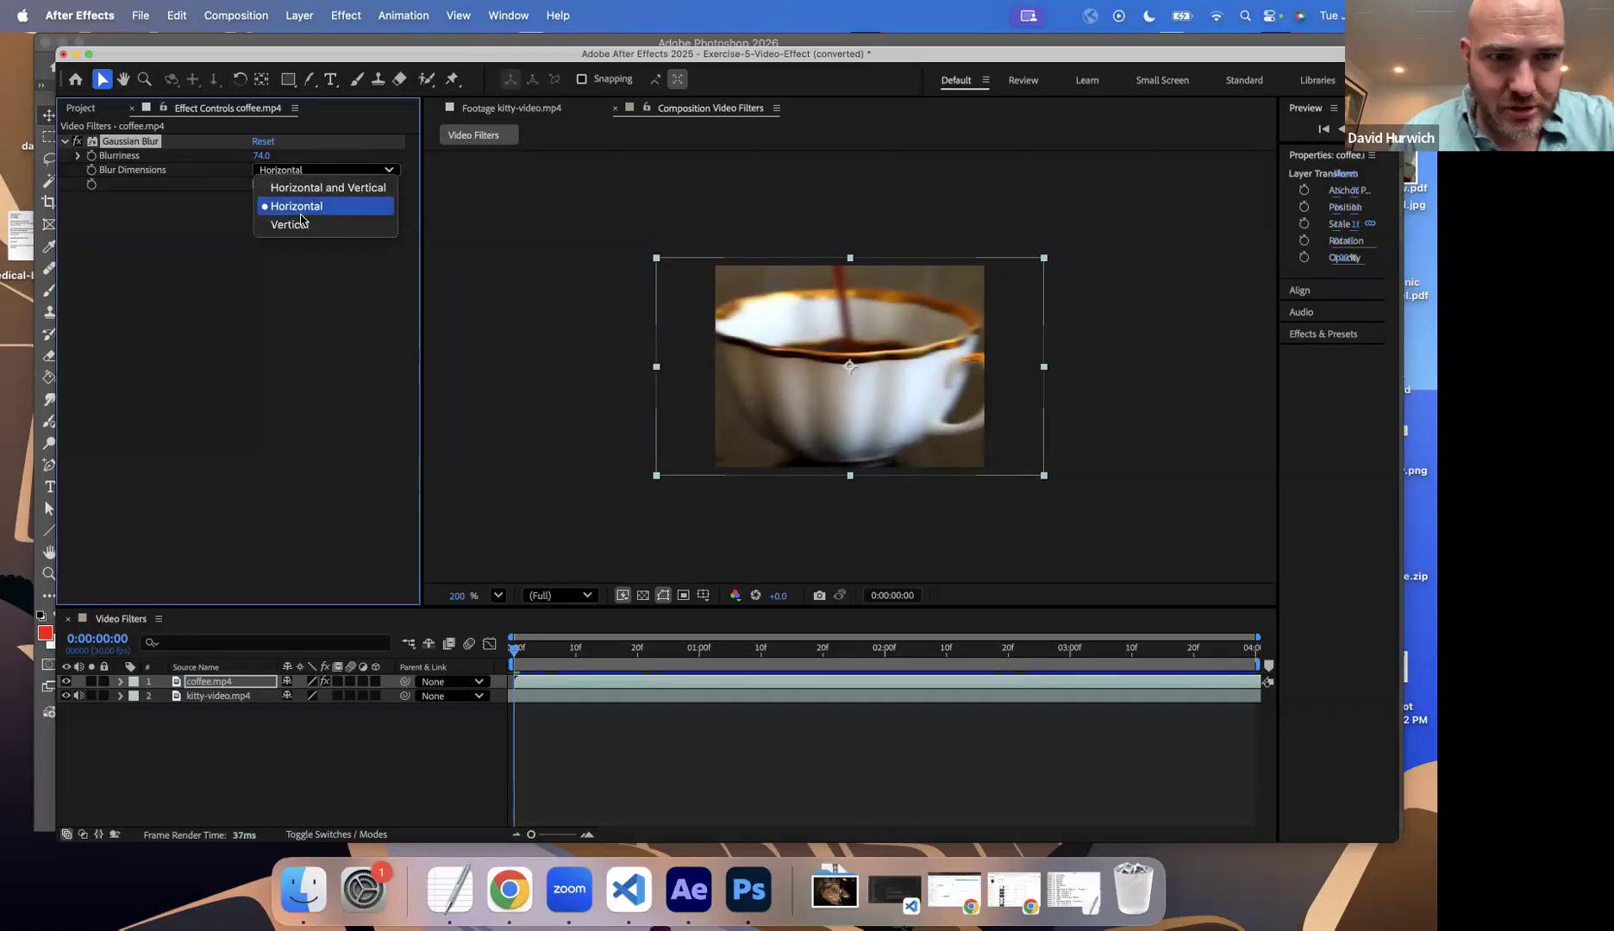
{"action": "left_click", "coordinate": [296, 221]}
{"action": "left_click", "coordinate": [292, 172]}
{"action": "left_click", "coordinate": [292, 187]}
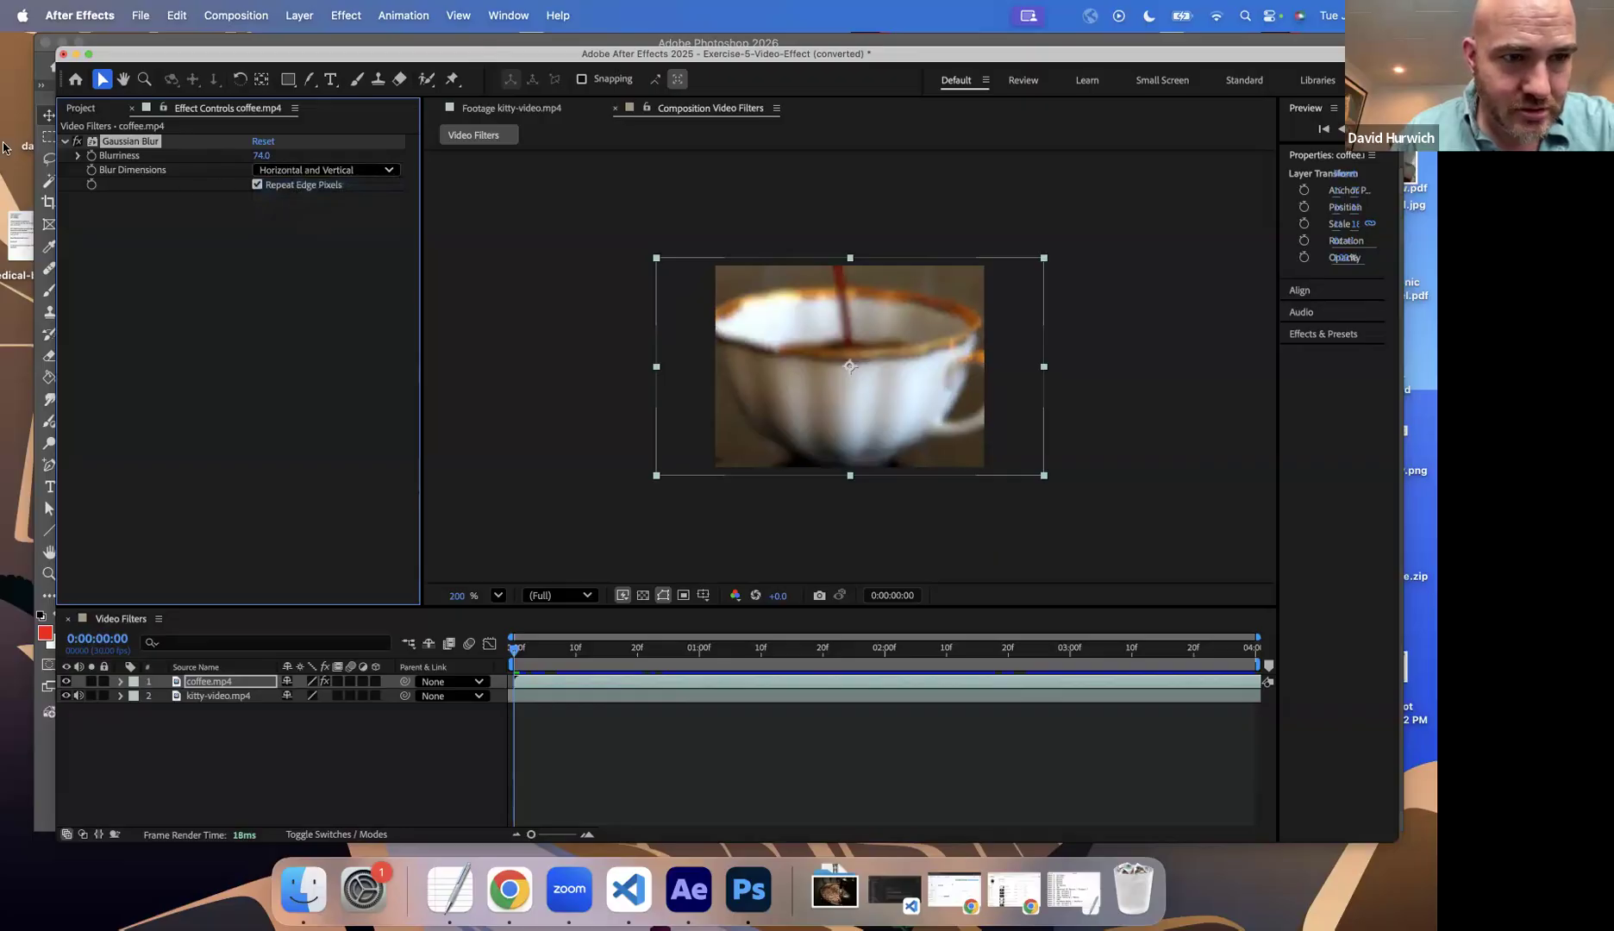
Step: Collapse the Gaussian Blur settings and add a Tint effect to the coffee.mp4 layer
{"action": "left_click", "coordinate": [66, 143]}
{"action": "left_click", "coordinate": [169, 261]}
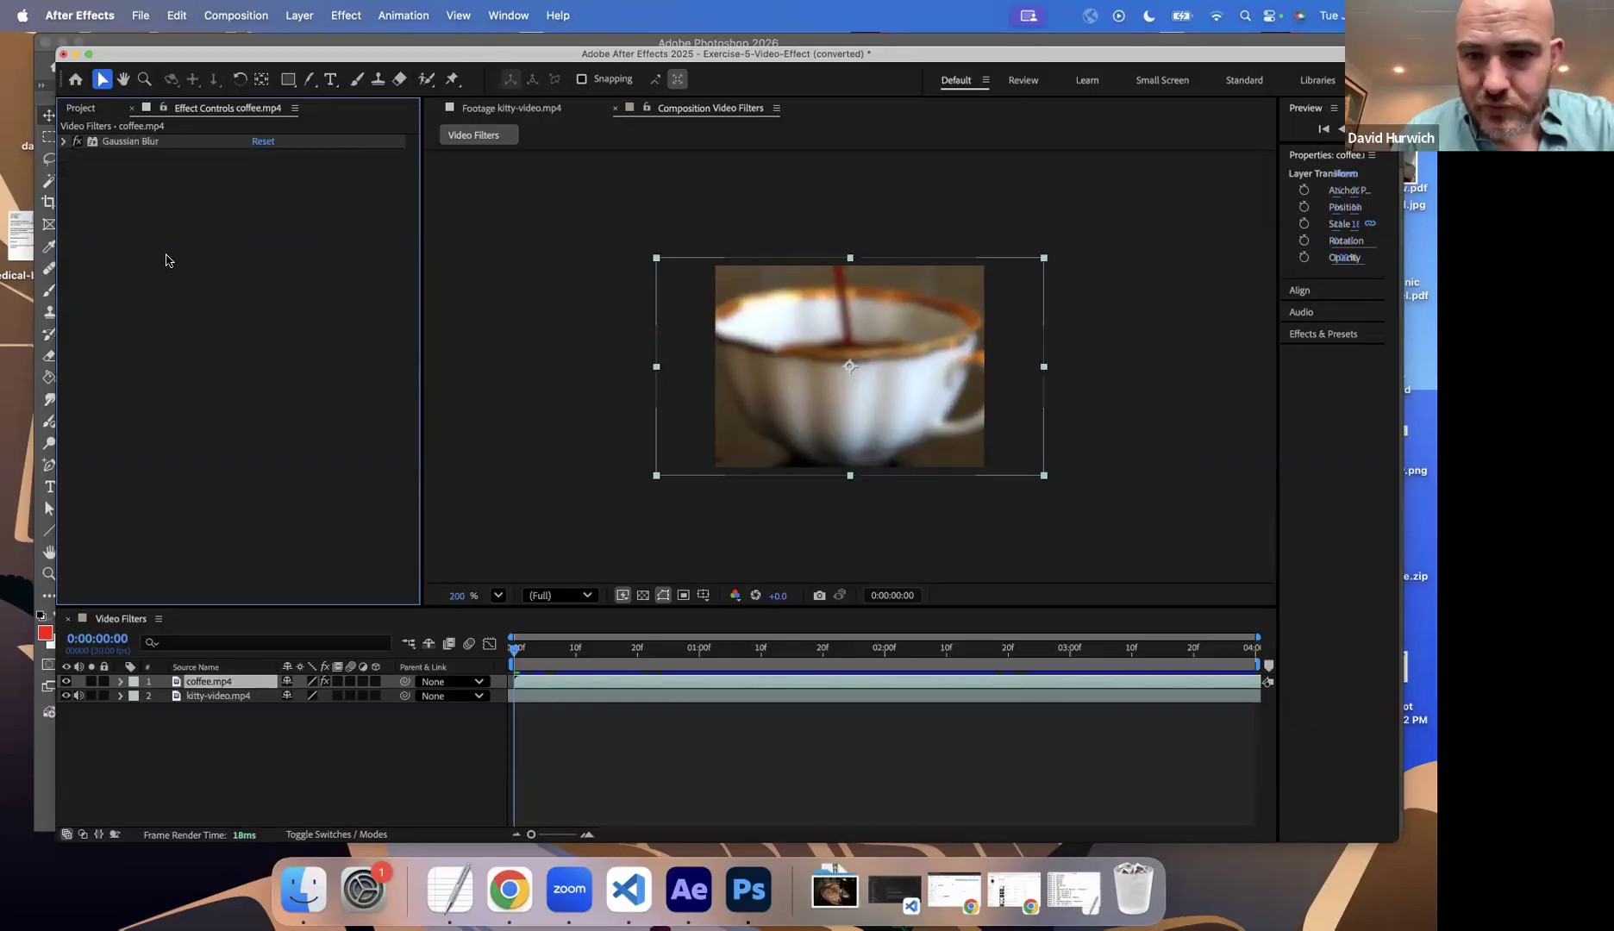
{"action": "left_click", "coordinate": [347, 16]}
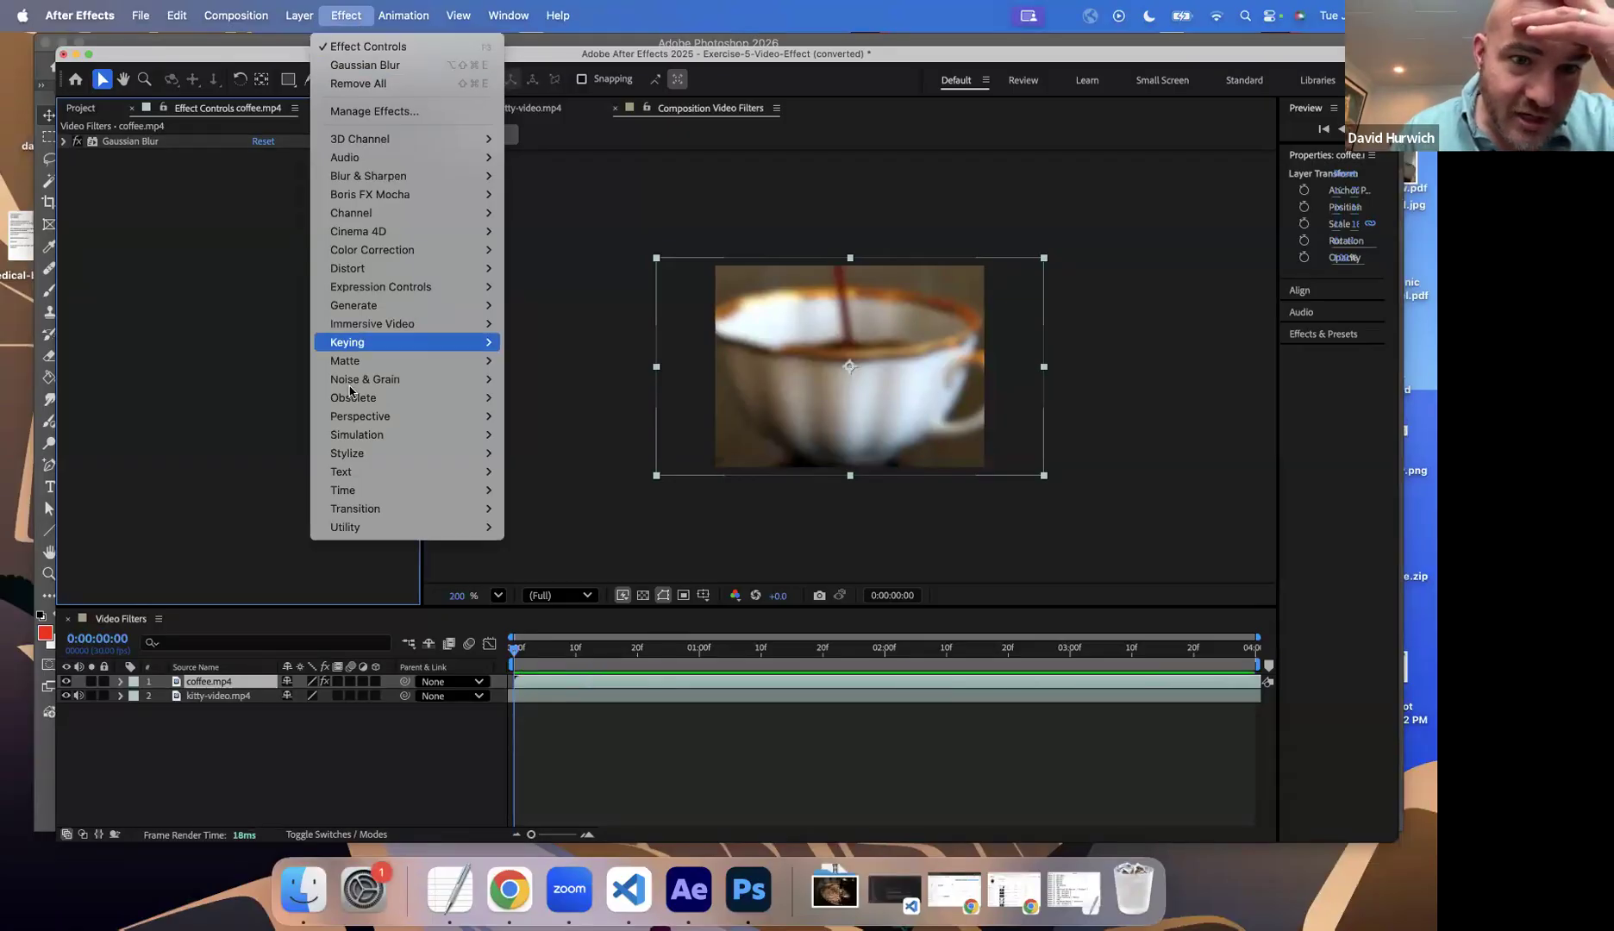
{"action": "mouse_move", "coordinate": [414, 250]}
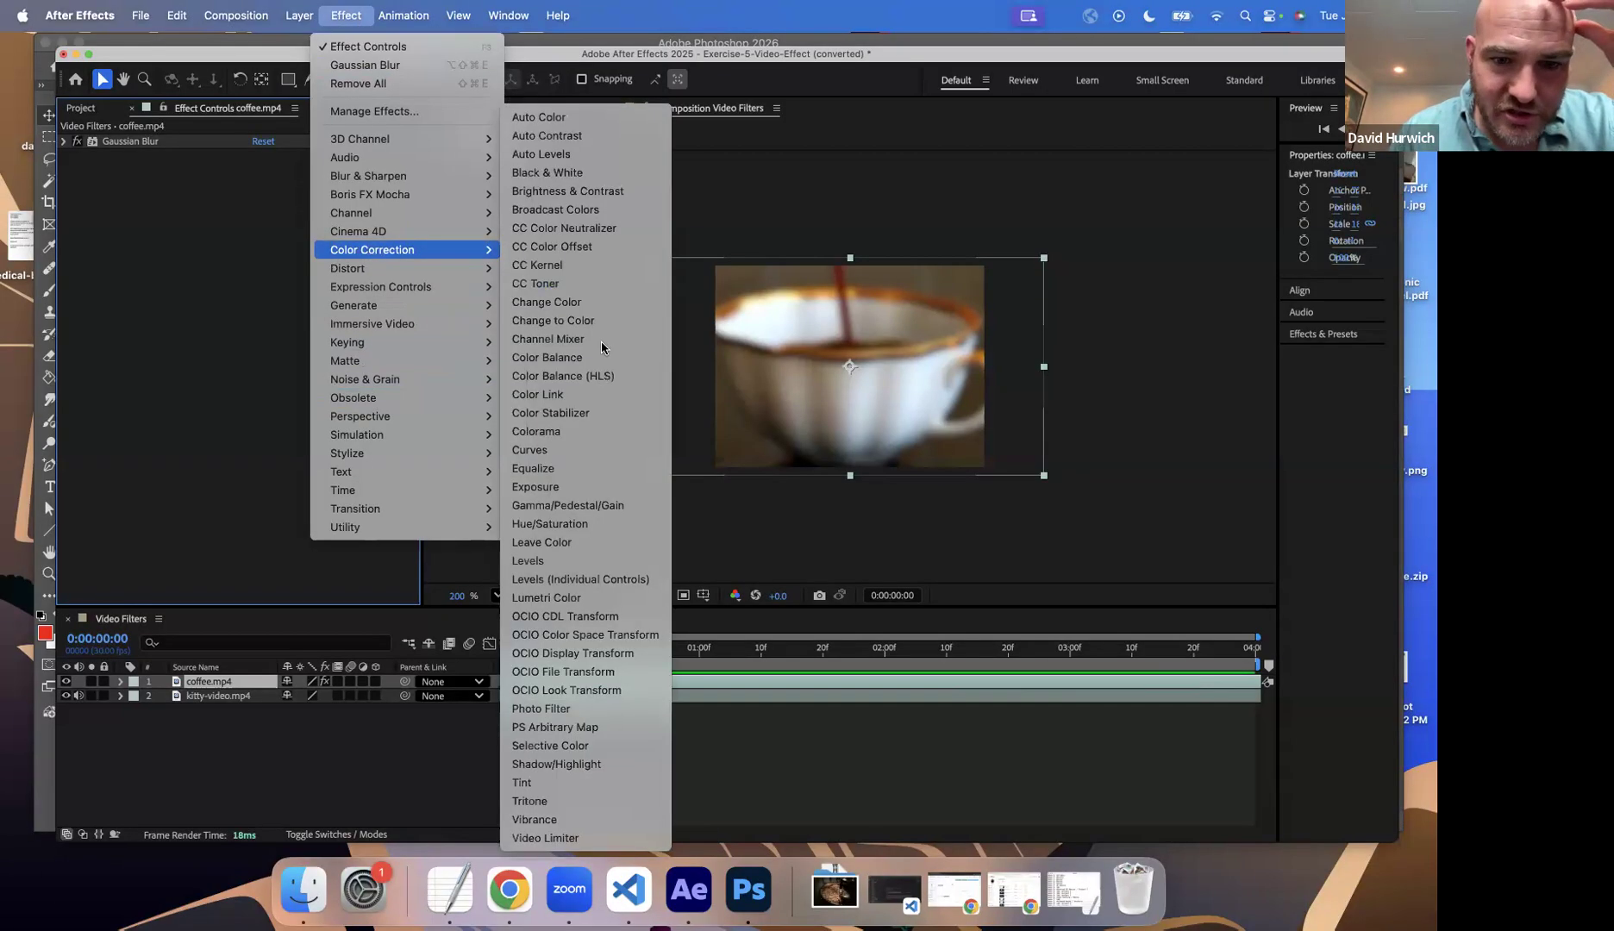
{"action": "left_click", "coordinate": [602, 781]}
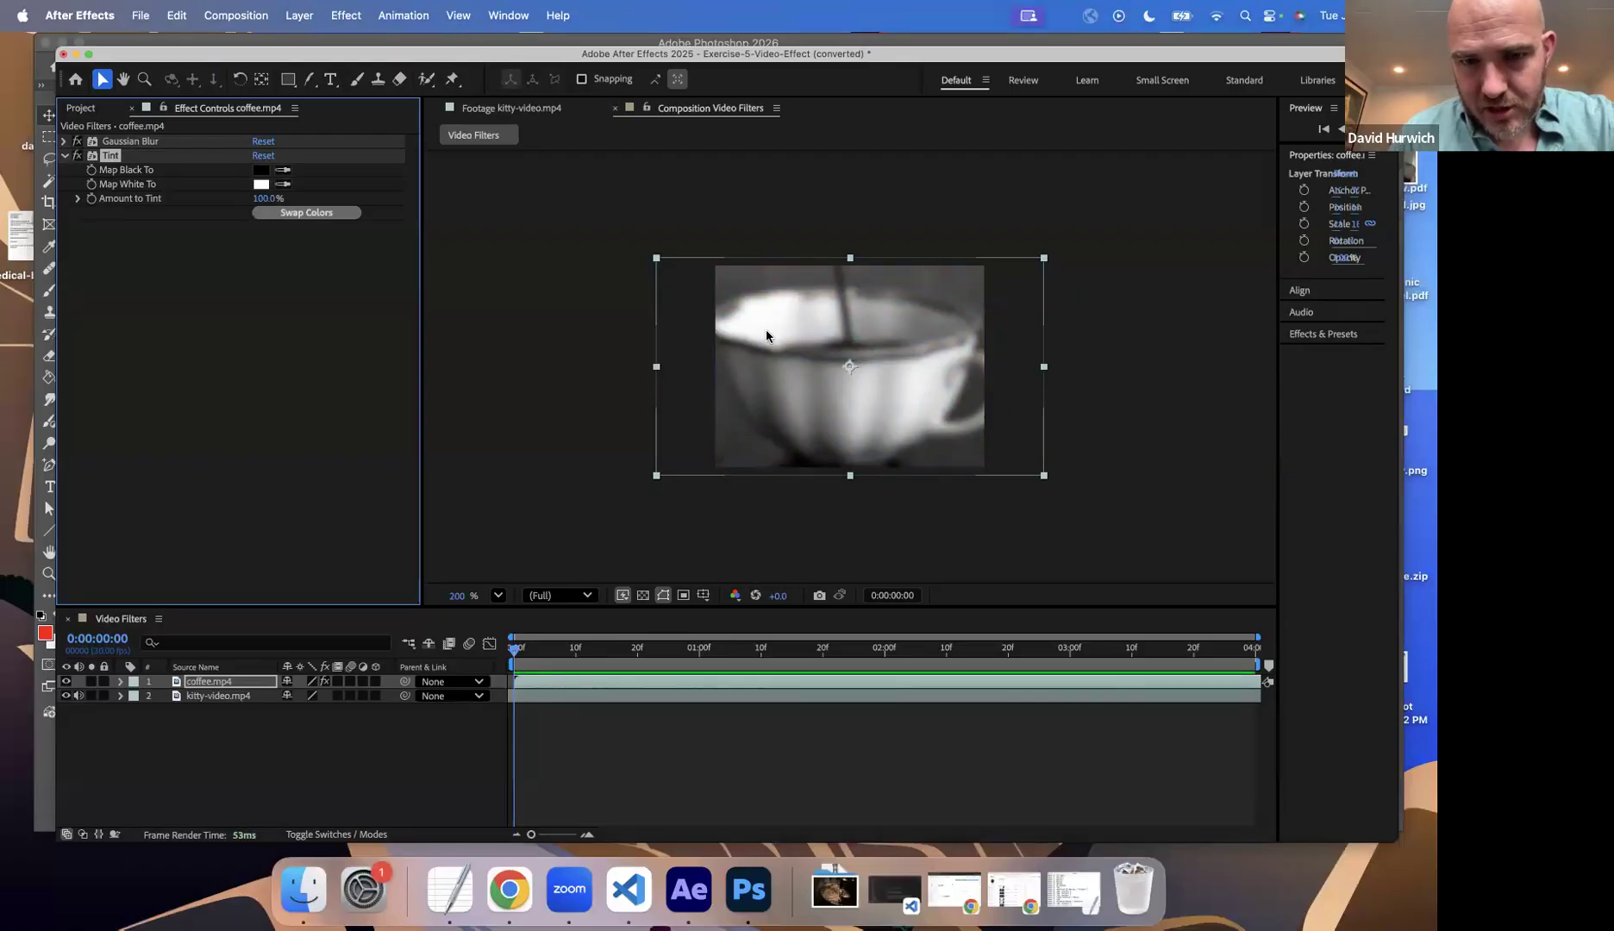
Step: Set the Tint effect's Map Black To color to dark red 550000
{"action": "left_click", "coordinate": [260, 170]}
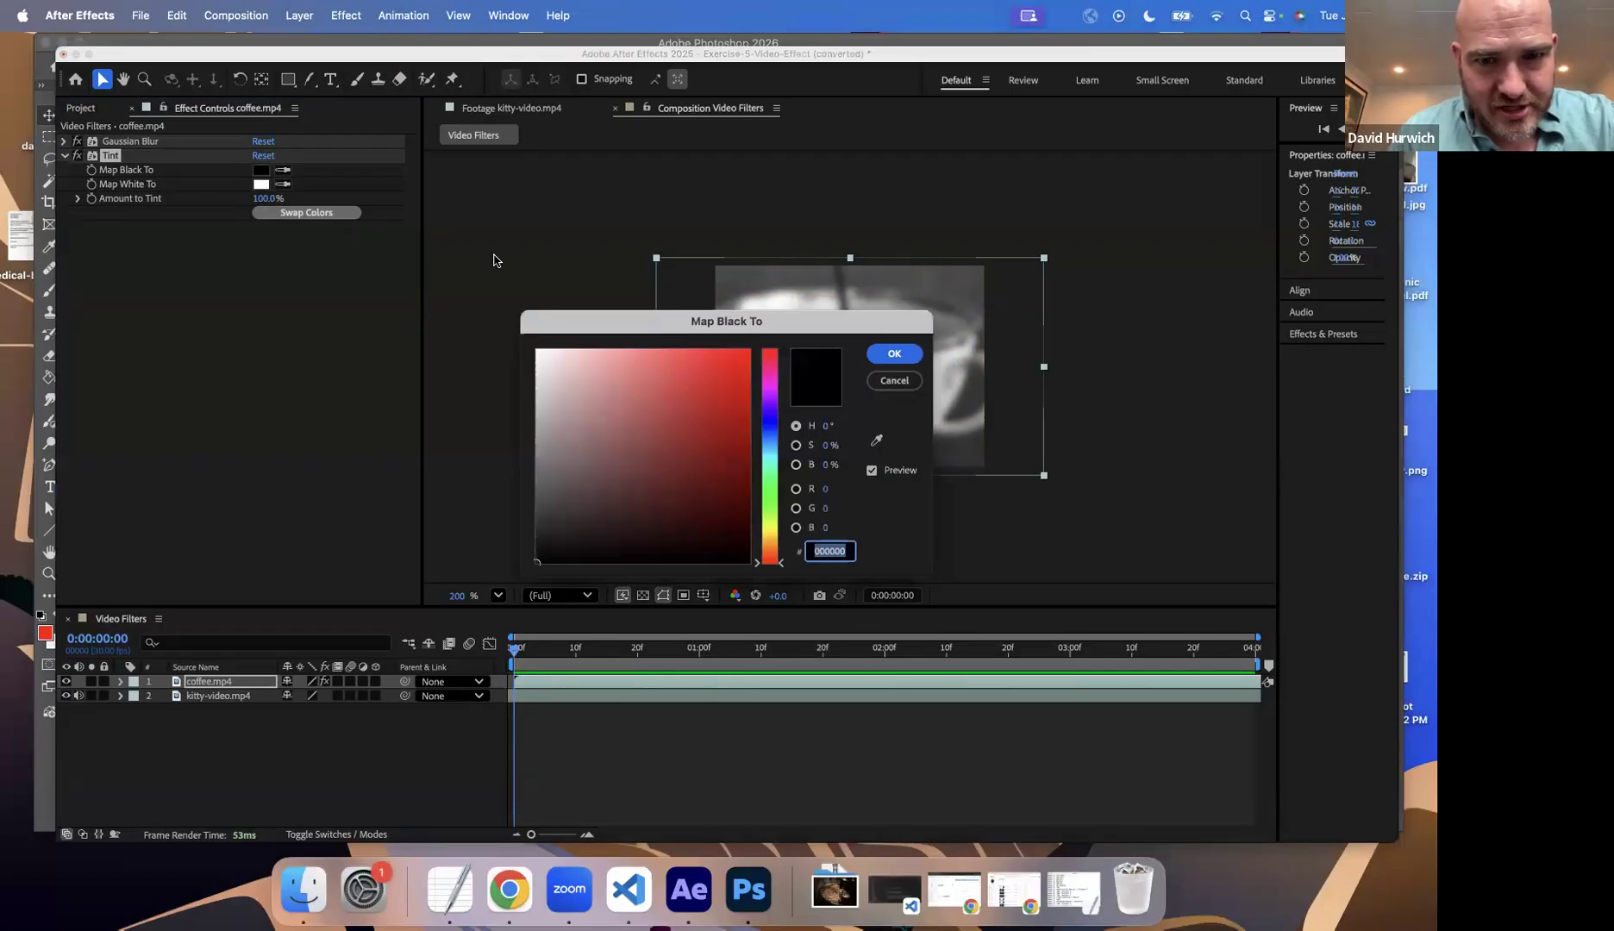
{"action": "left_click", "coordinate": [747, 492]}
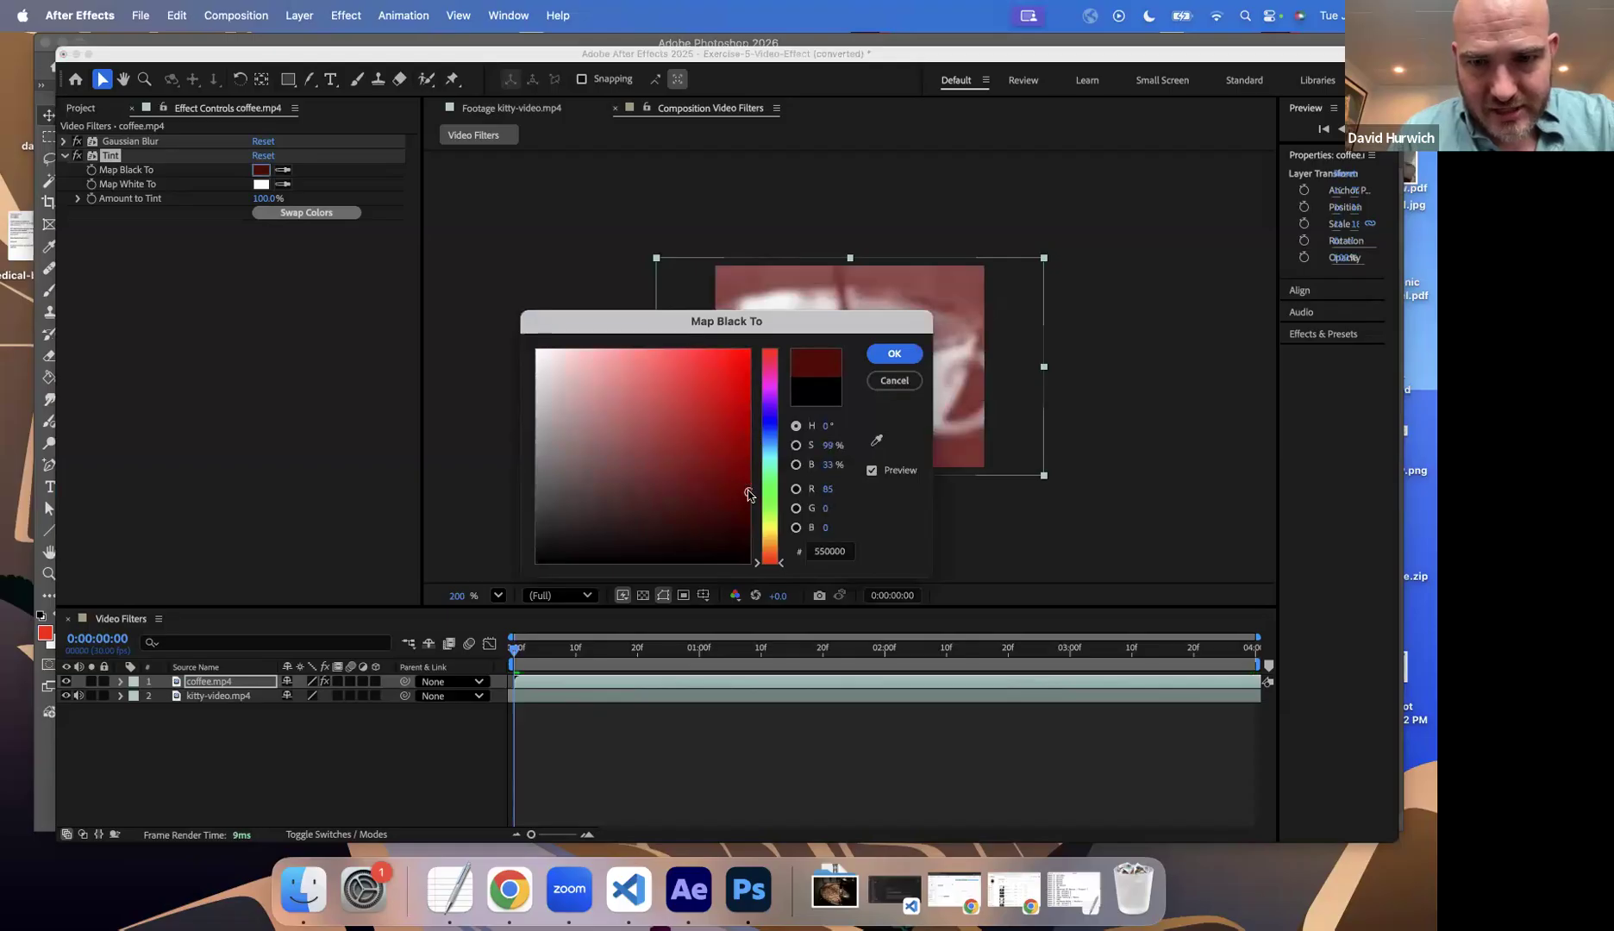
{"action": "left_click", "coordinate": [893, 353]}
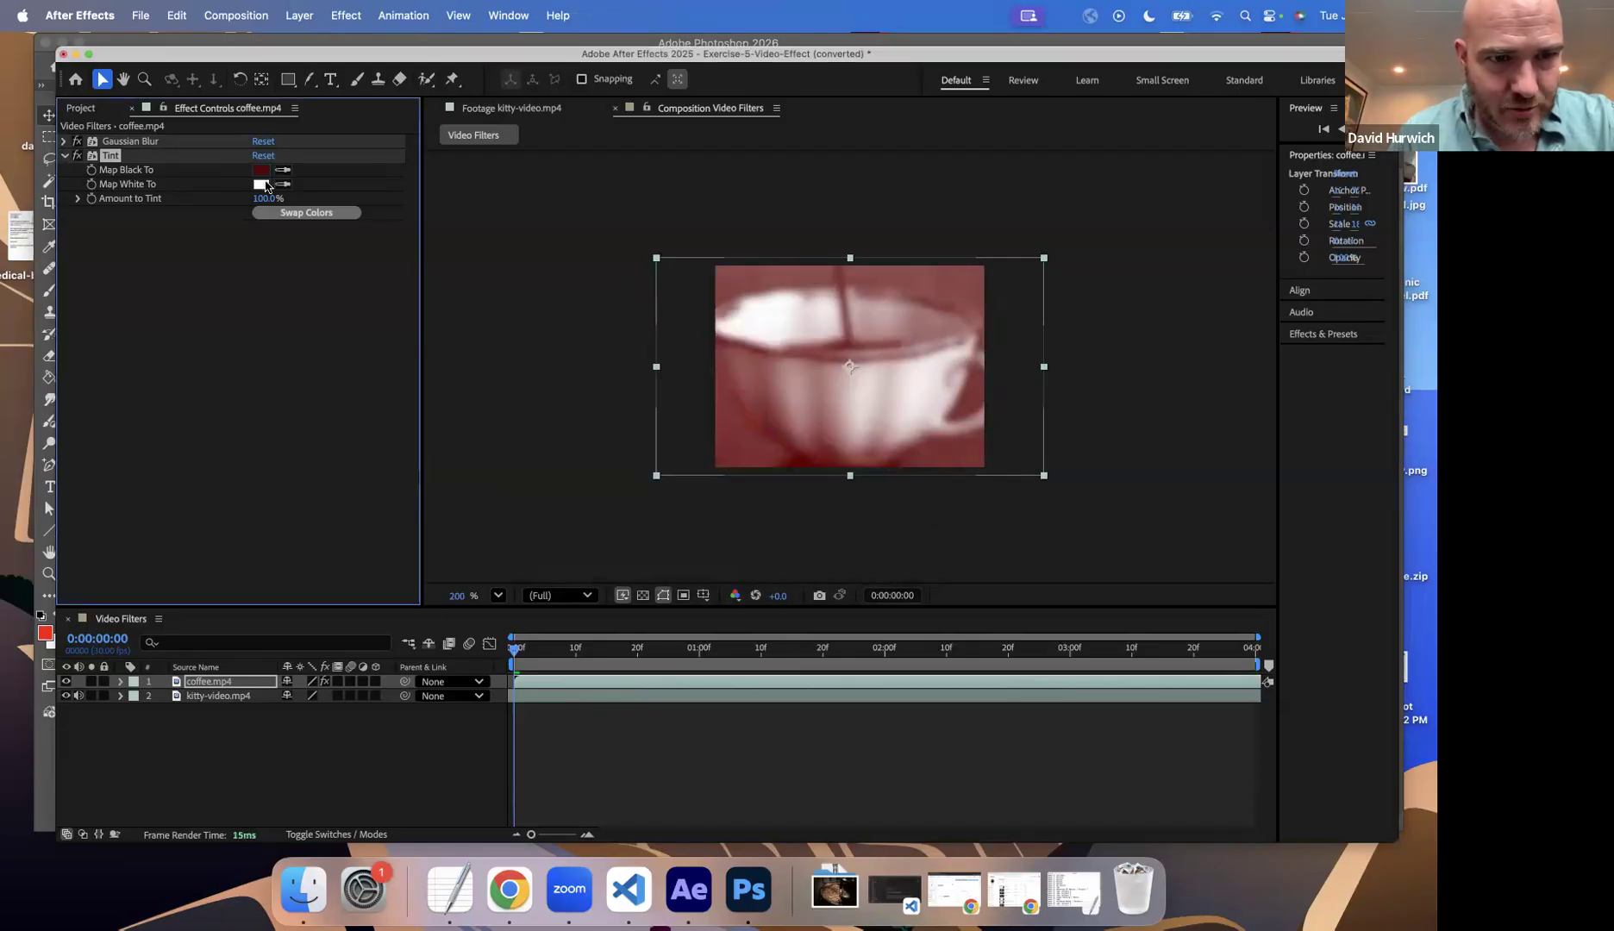
Step: Set the Tint effect's Map White To color to pale yellow FFFCD3
{"action": "left_click", "coordinate": [261, 184]}
{"action": "left_click", "coordinate": [770, 530]}
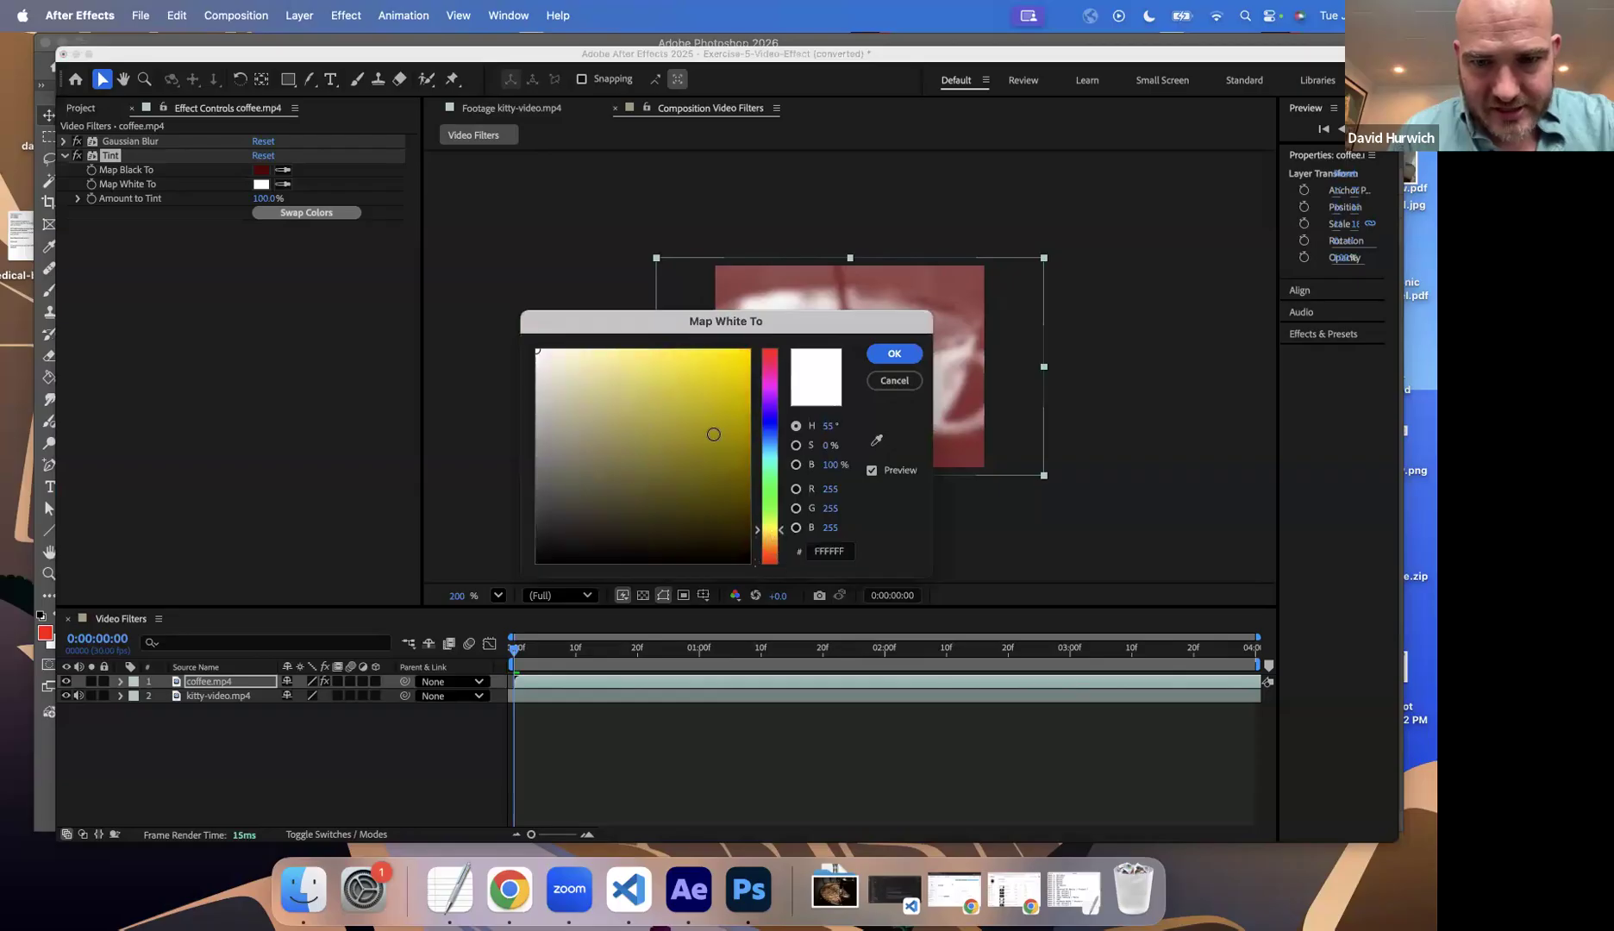
{"action": "left_click", "coordinate": [688, 373]}
{"action": "left_click", "coordinate": [571, 349]}
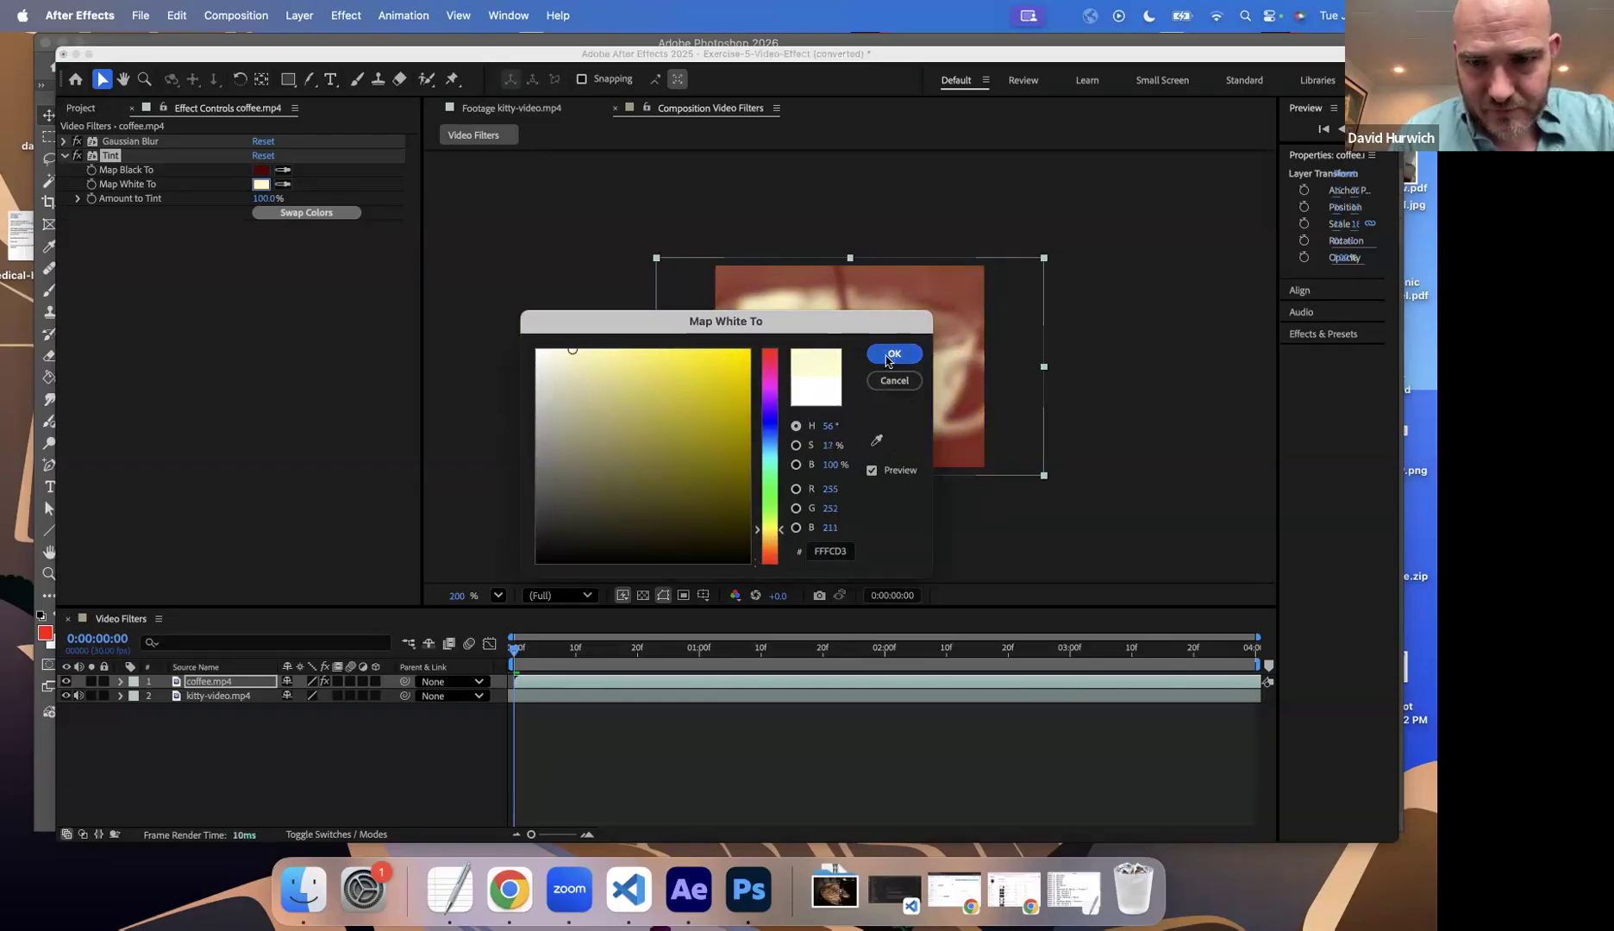
{"action": "left_click", "coordinate": [894, 353]}
Step: Play back the Video Filters composition to review the blurred and tinted coffee footage
{"action": "left_click", "coordinate": [467, 657]}
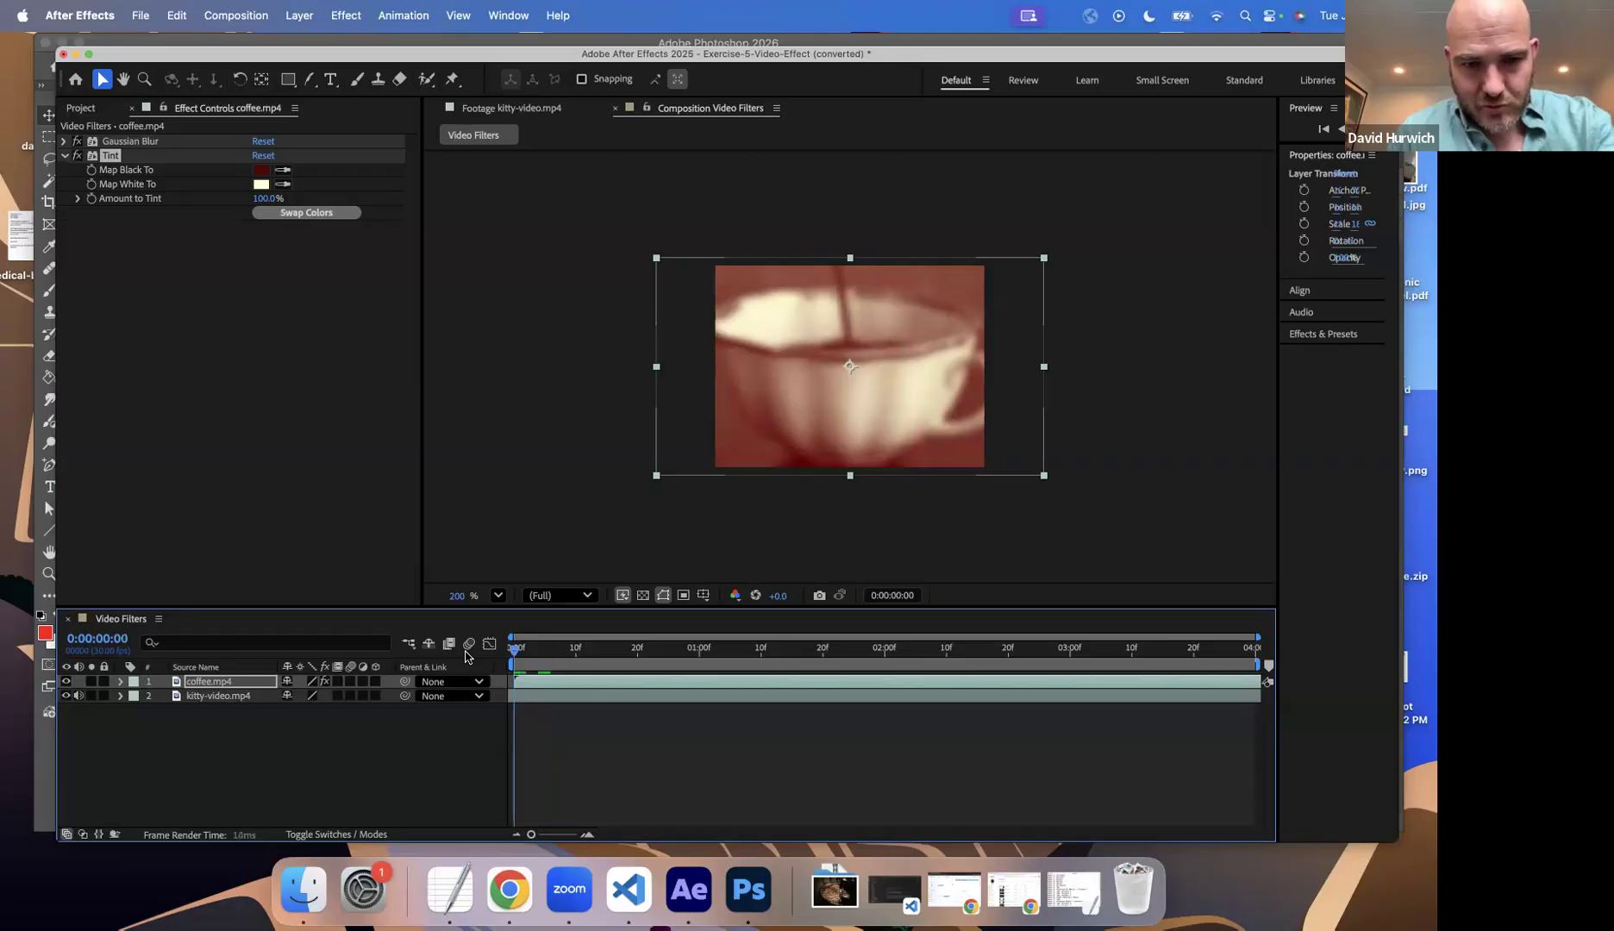
{"action": "key", "text": "space"}
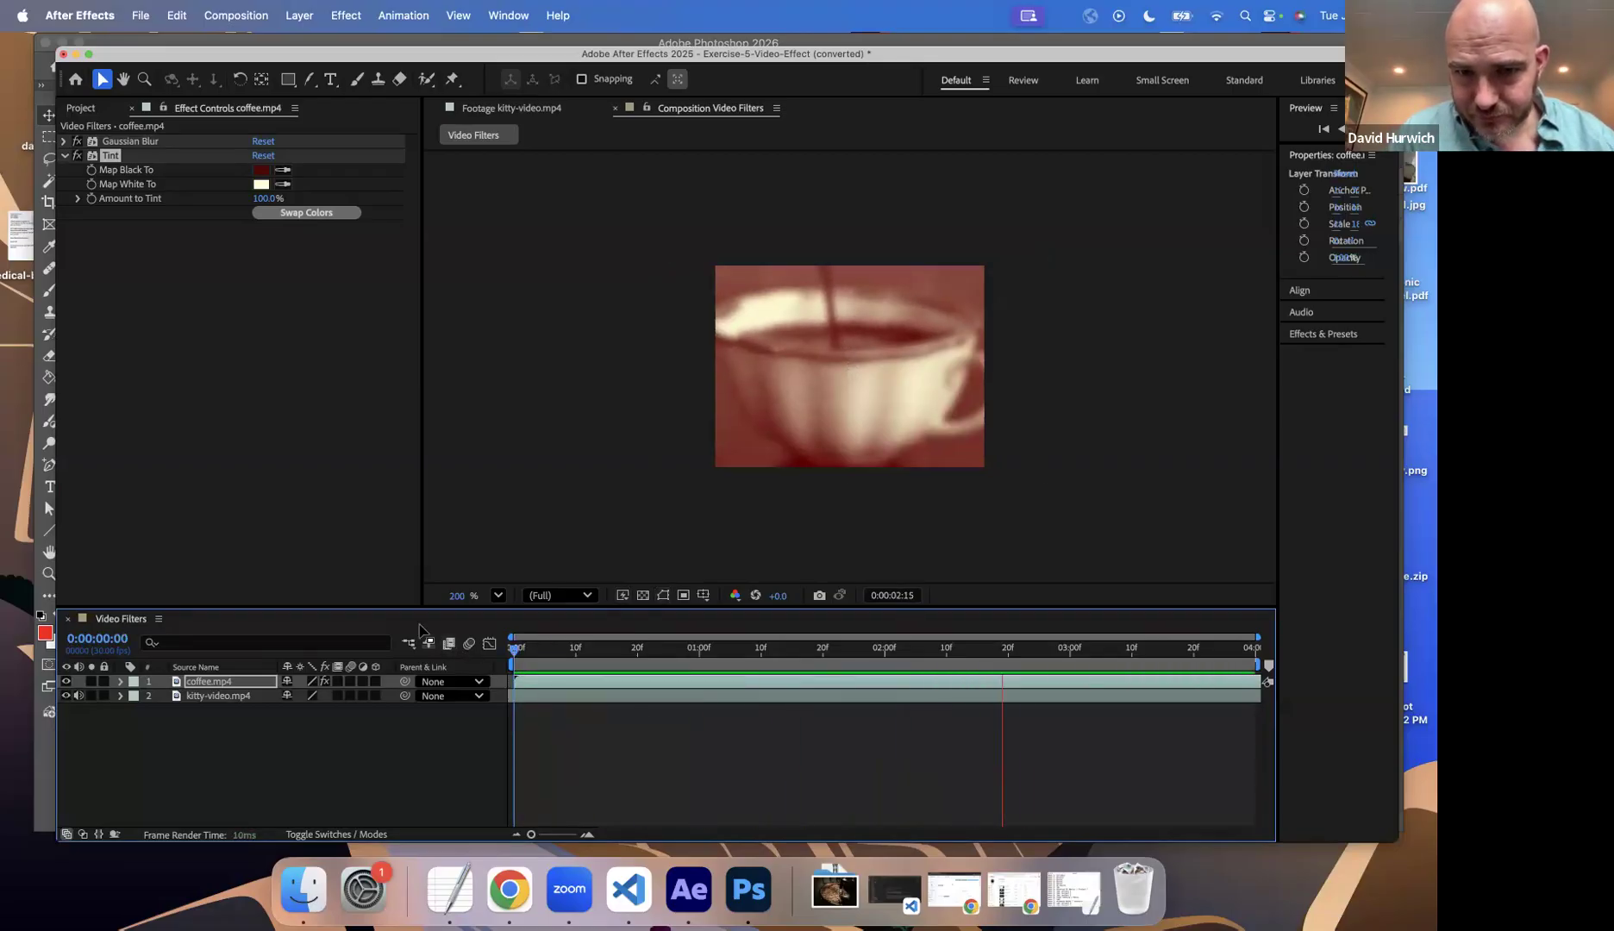
{"action": "key", "text": "space"}
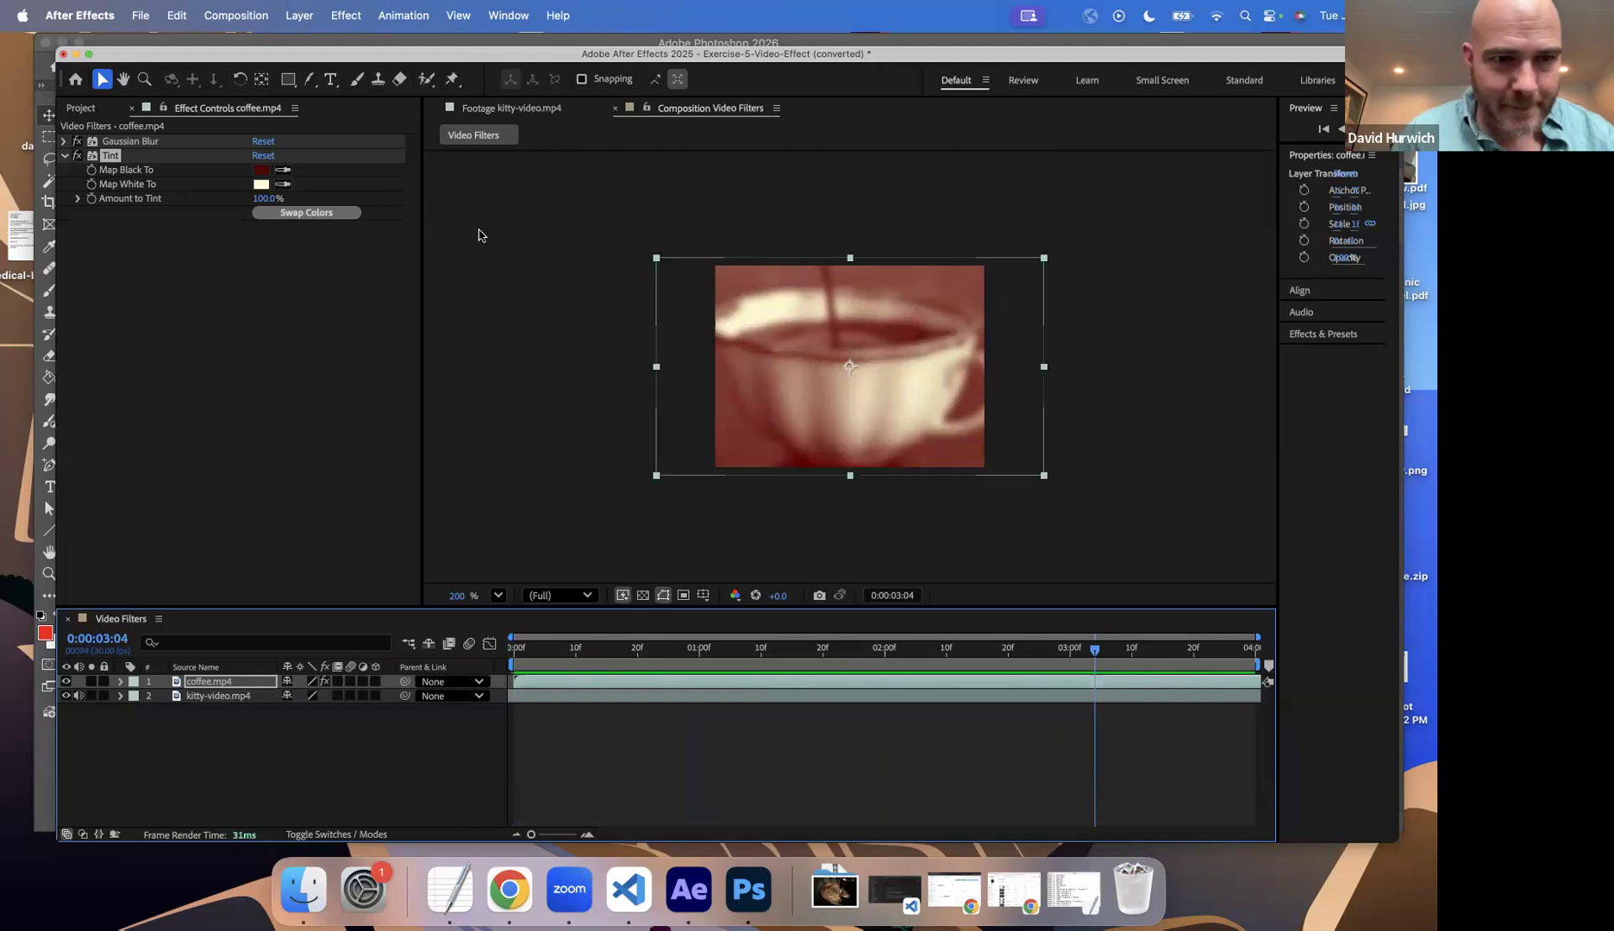
Step: Toggle the Tint and Gaussian Blur effects on coffee.mp4 off and on individually to compare the look
{"action": "left_click", "coordinate": [116, 257]}
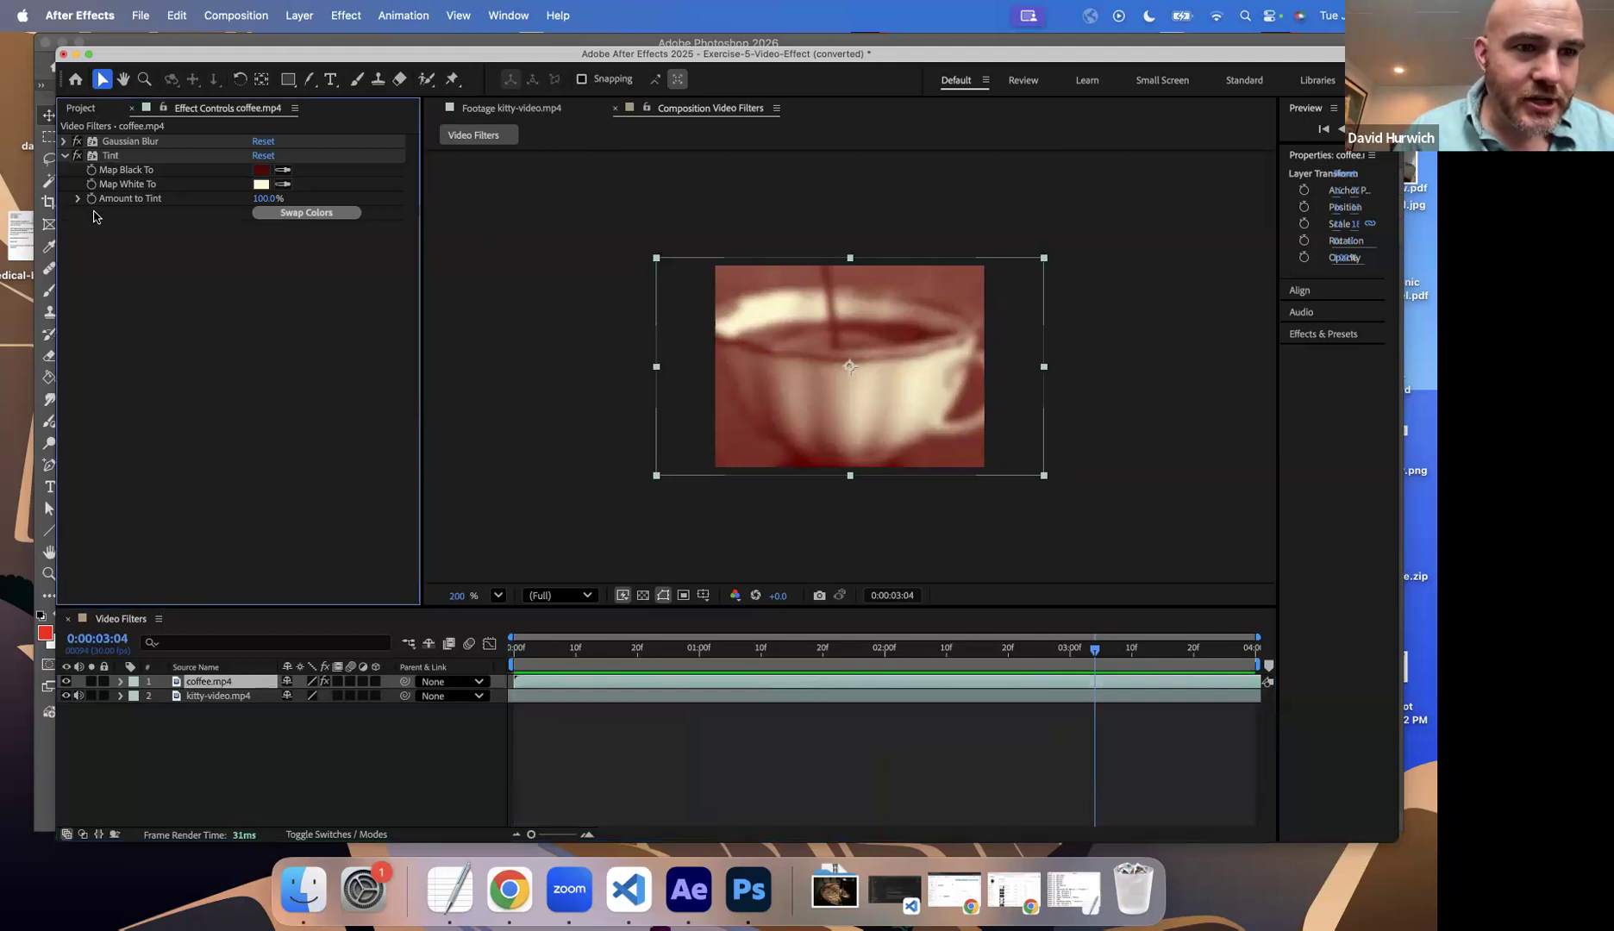
{"action": "left_click", "coordinate": [64, 158]}
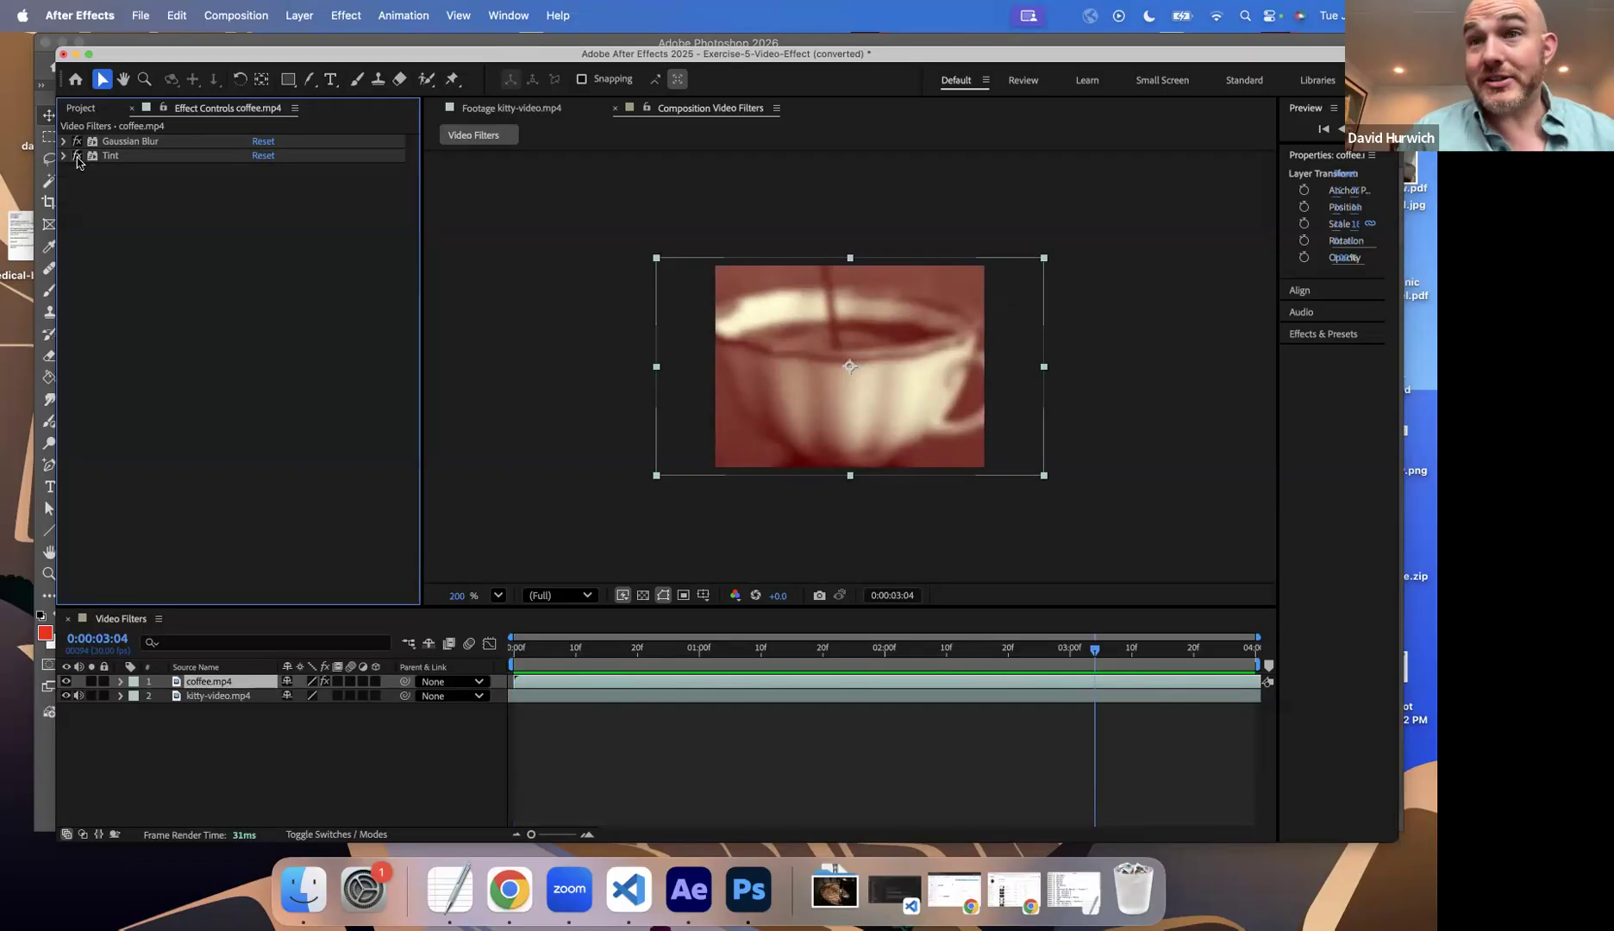
{"action": "left_click", "coordinate": [78, 157]}
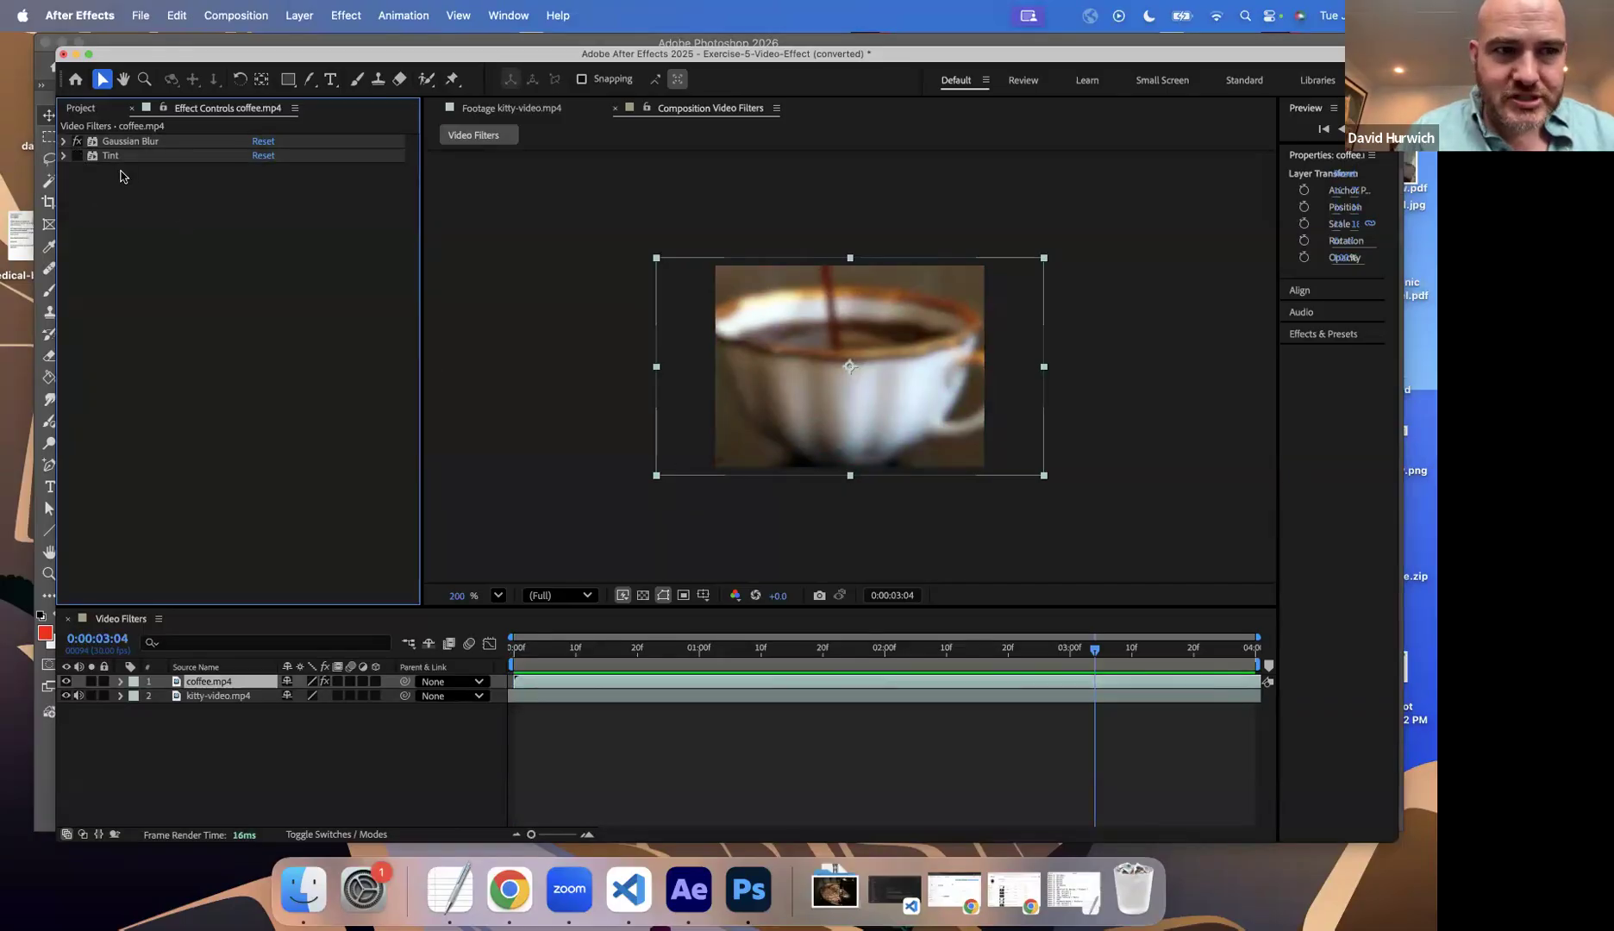
{"action": "left_click", "coordinate": [64, 156]}
{"action": "left_click", "coordinate": [77, 155]}
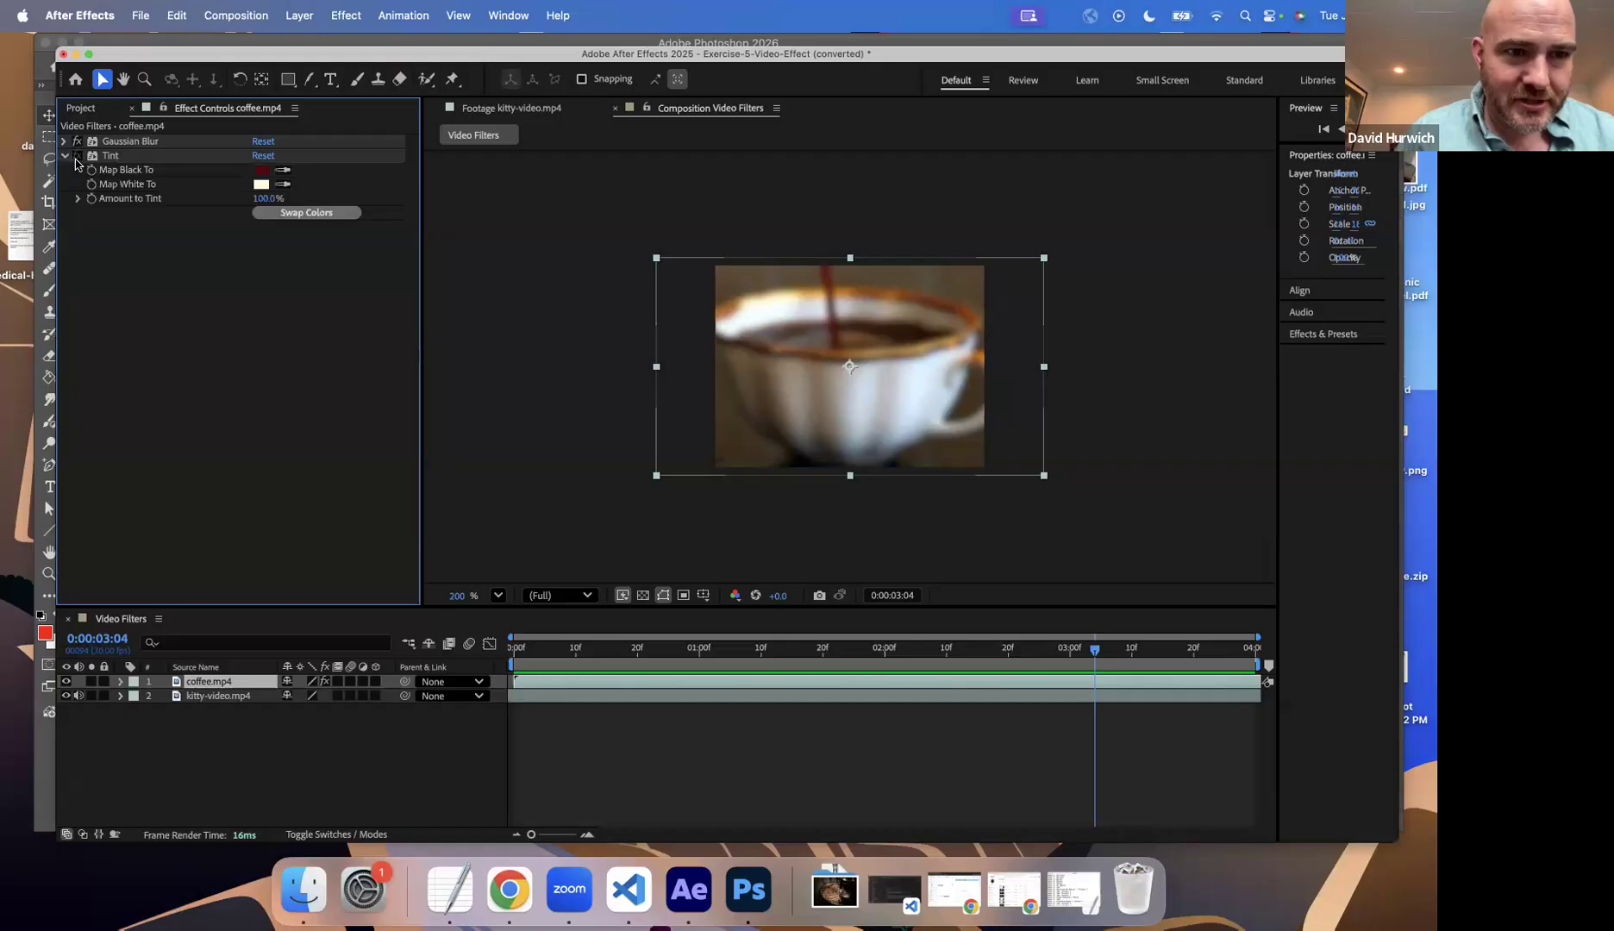
{"action": "left_click", "coordinate": [79, 143]}
{"action": "left_click", "coordinate": [79, 143]}
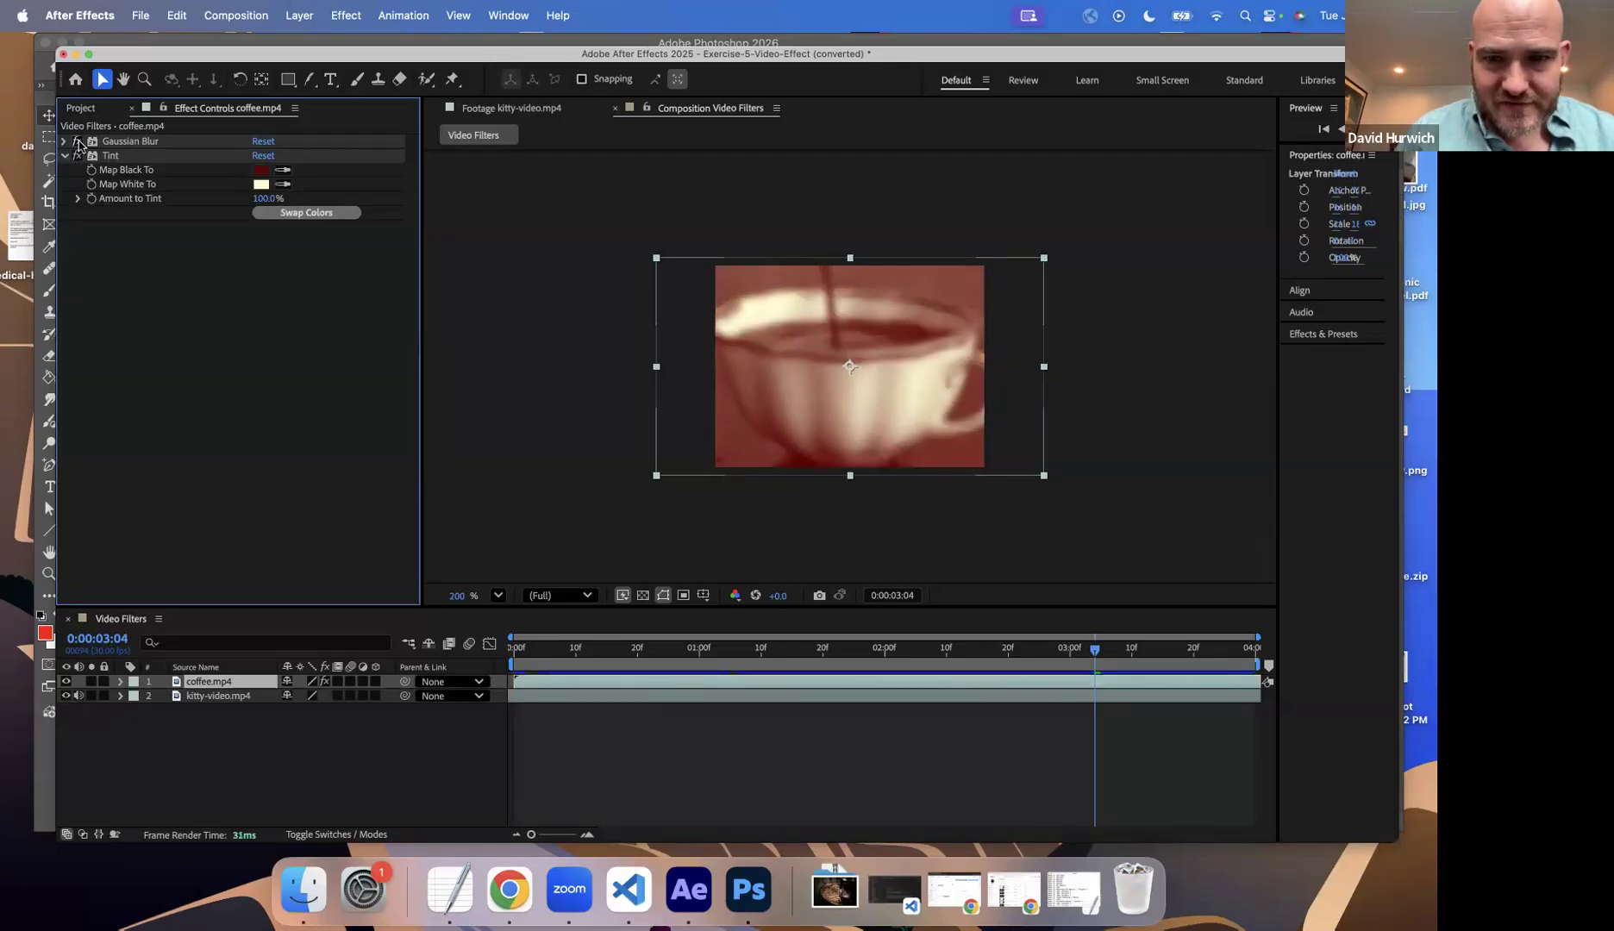
{"action": "left_click", "coordinate": [77, 155]}
{"action": "left_click", "coordinate": [77, 155]}
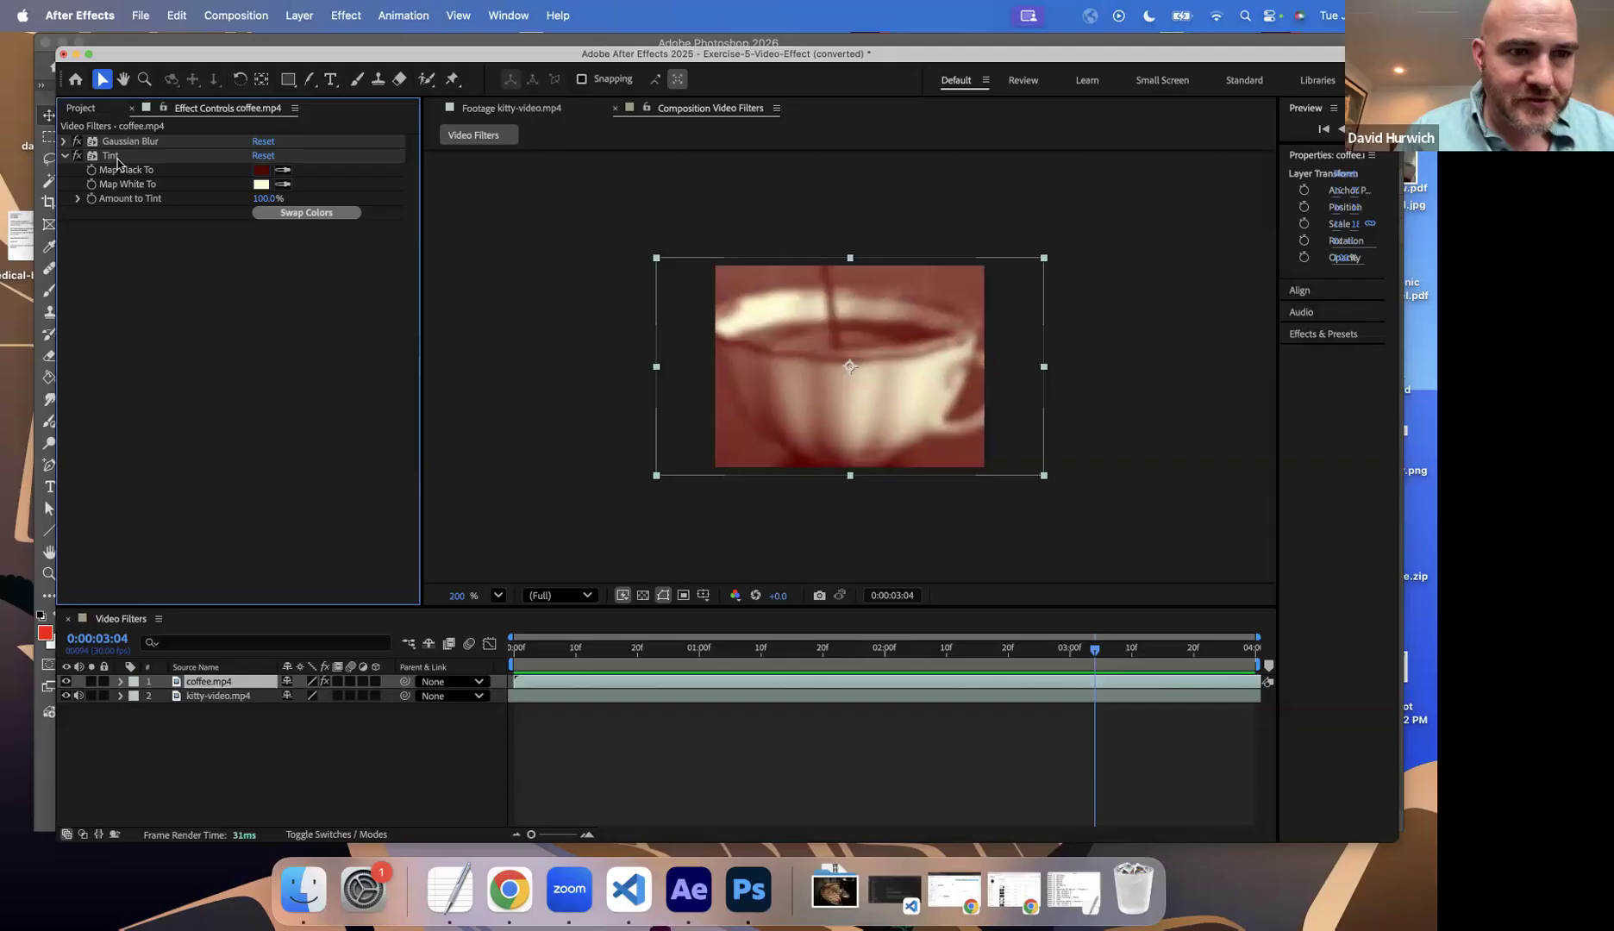
Step: Delete the Tint and Gaussian Blur effects from the coffee.mp4 layer
{"action": "left_click", "coordinate": [114, 157]}
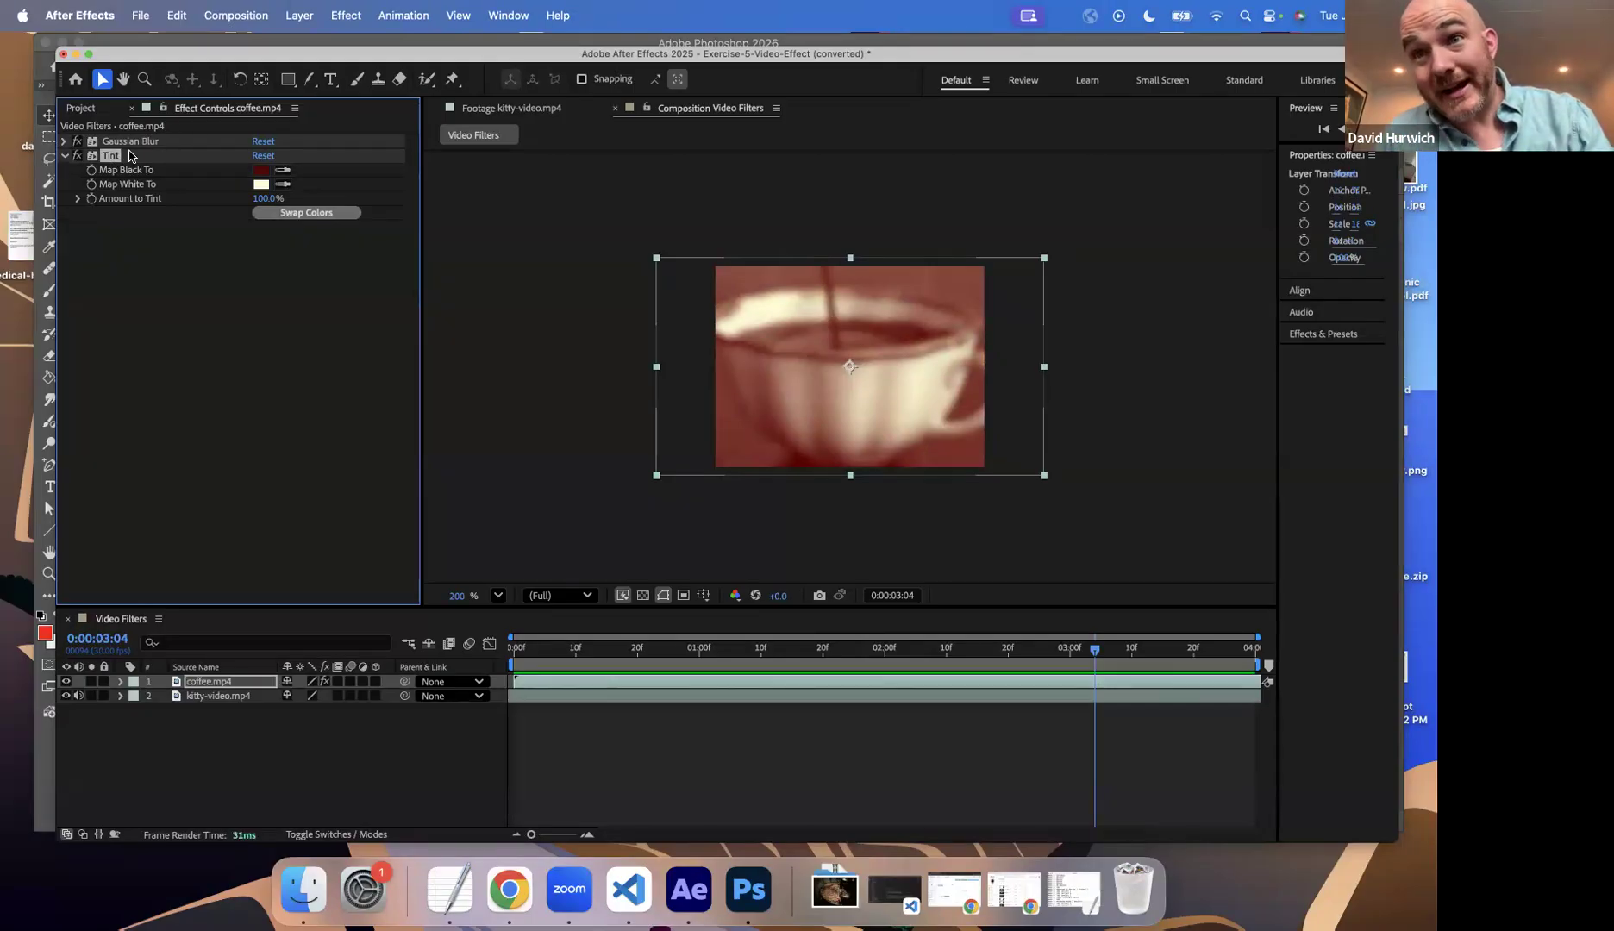
{"action": "key", "text": "Delete"}
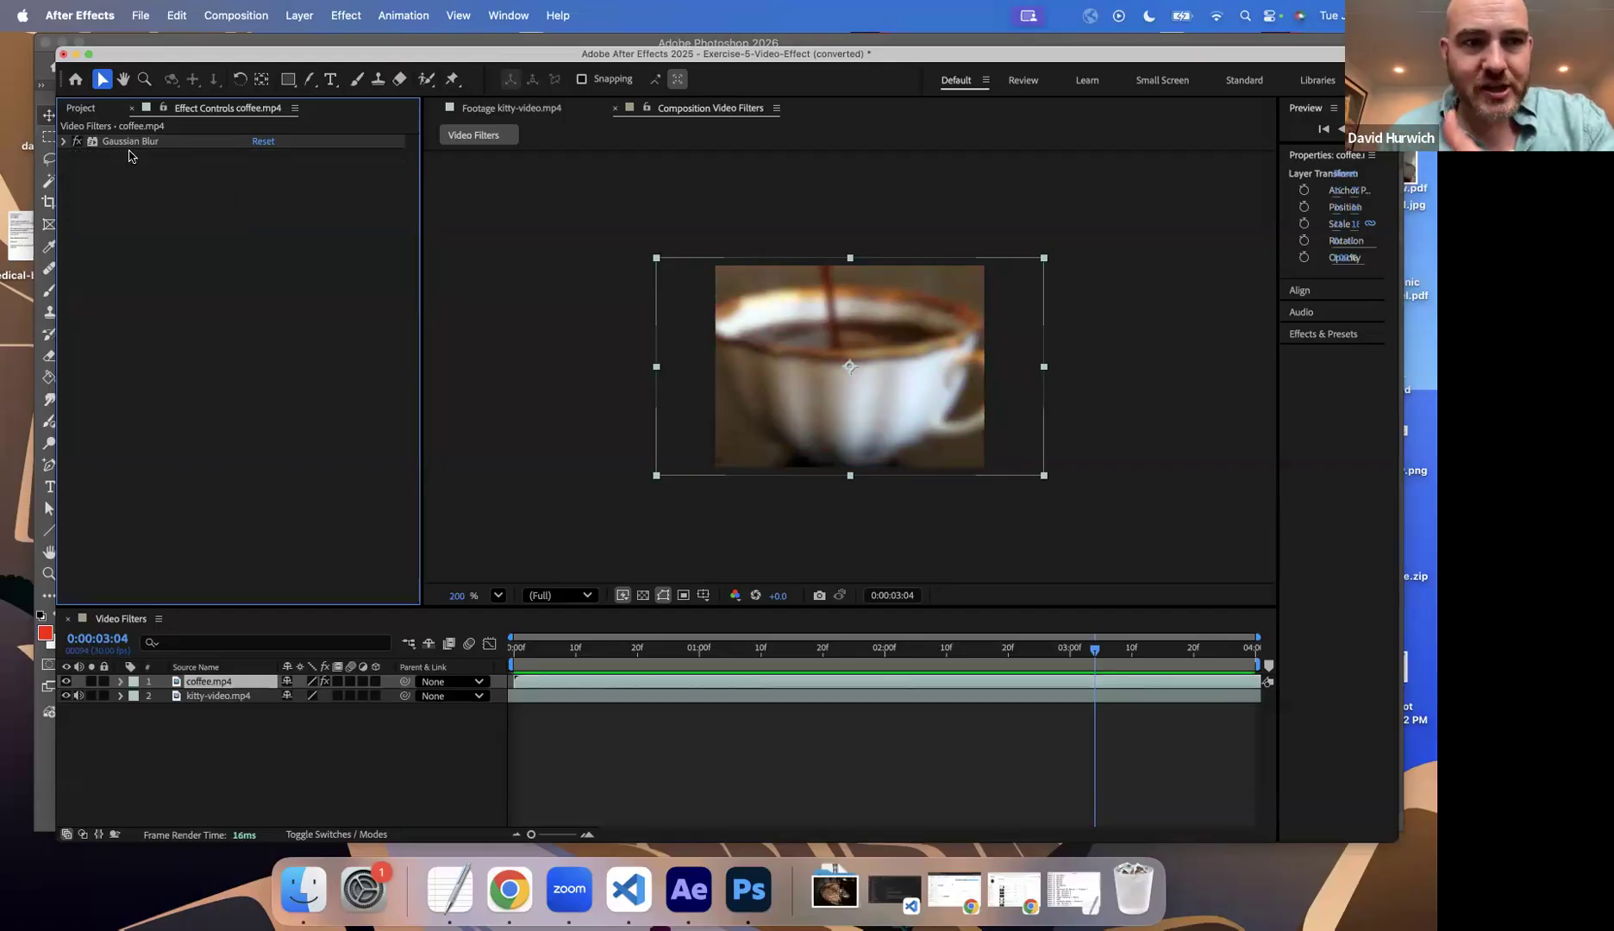
{"action": "left_click", "coordinate": [125, 144]}
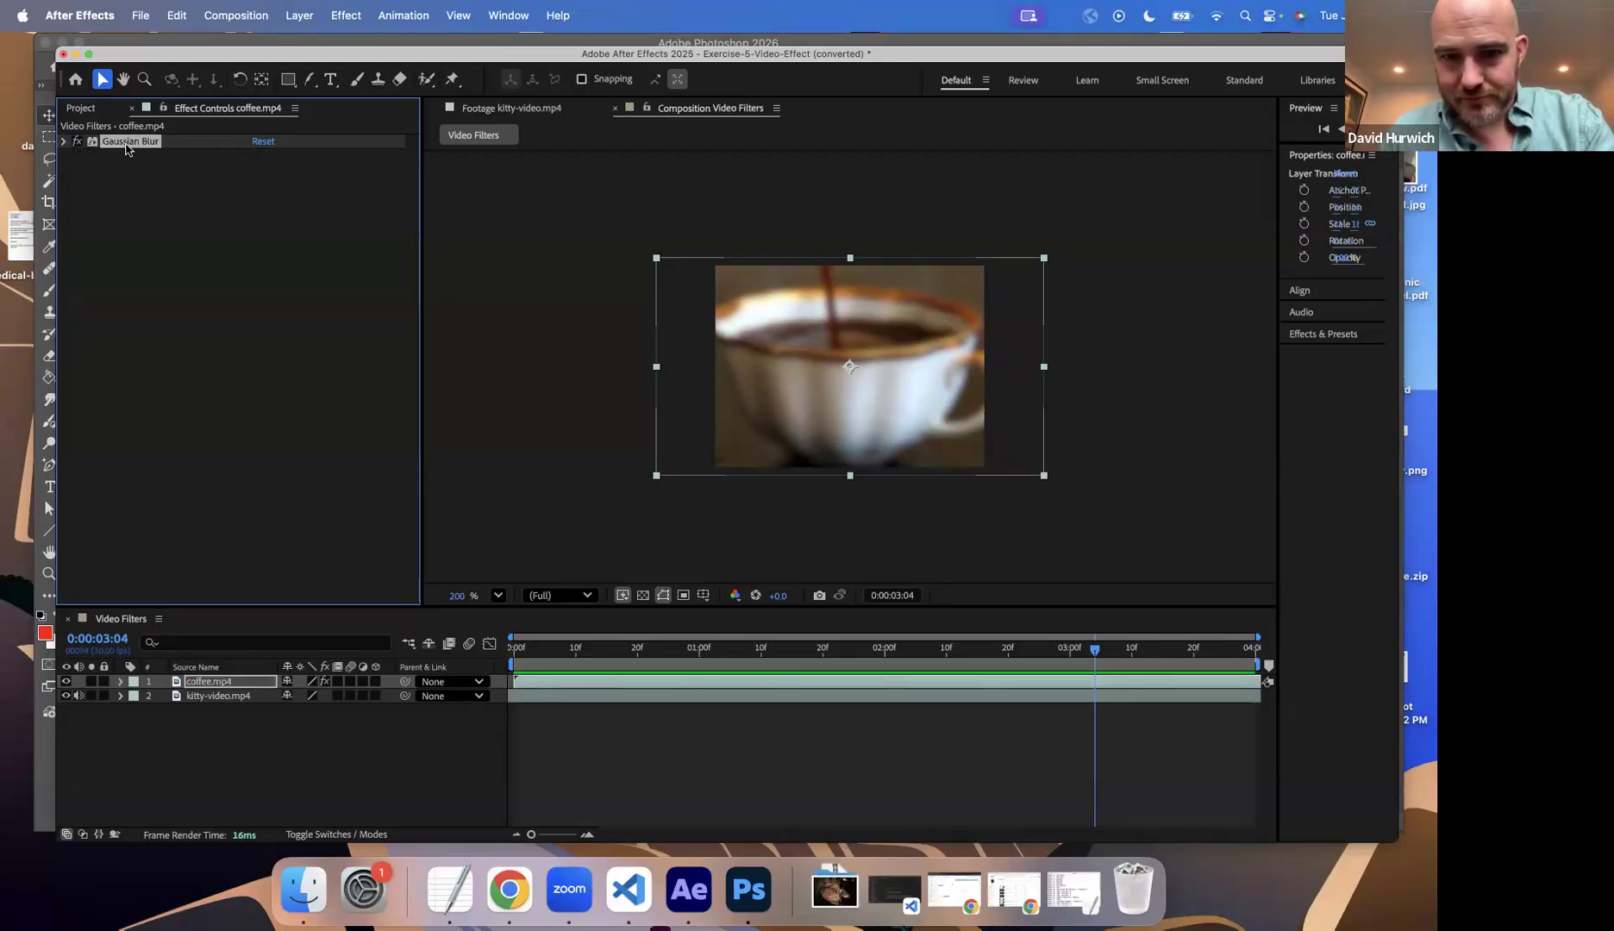
{"action": "key", "text": "Delete"}
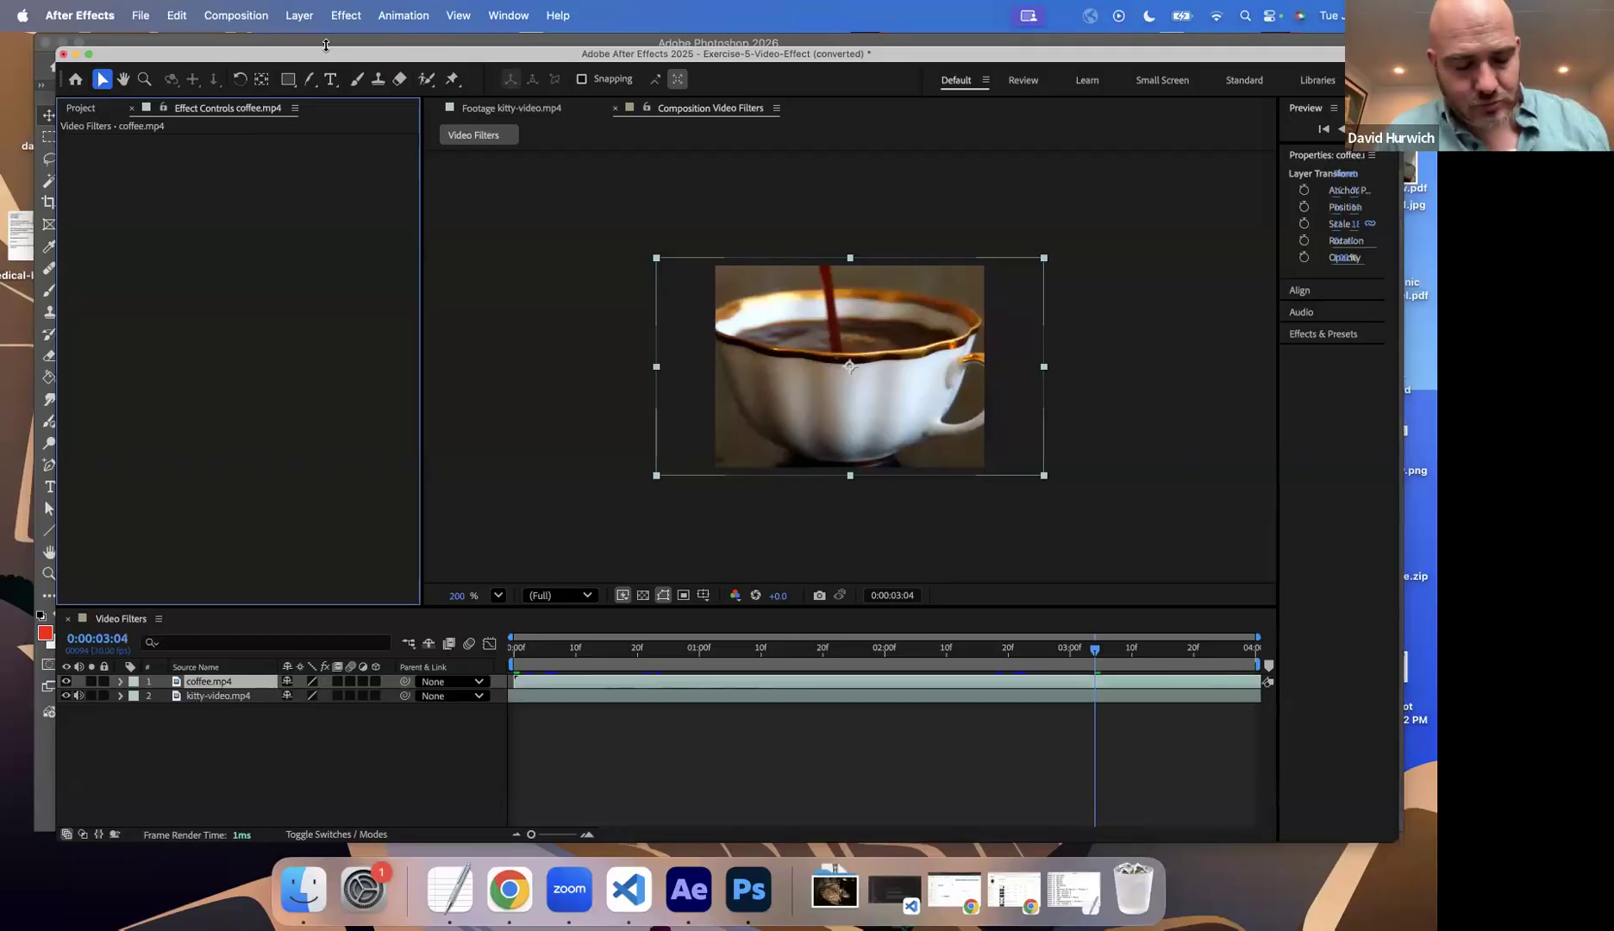
Step: Undo the deletion of both effects on coffee.mp4 and deselect the layer
{"action": "key", "text": "super+z"}
{"action": "key", "text": "super+z"}
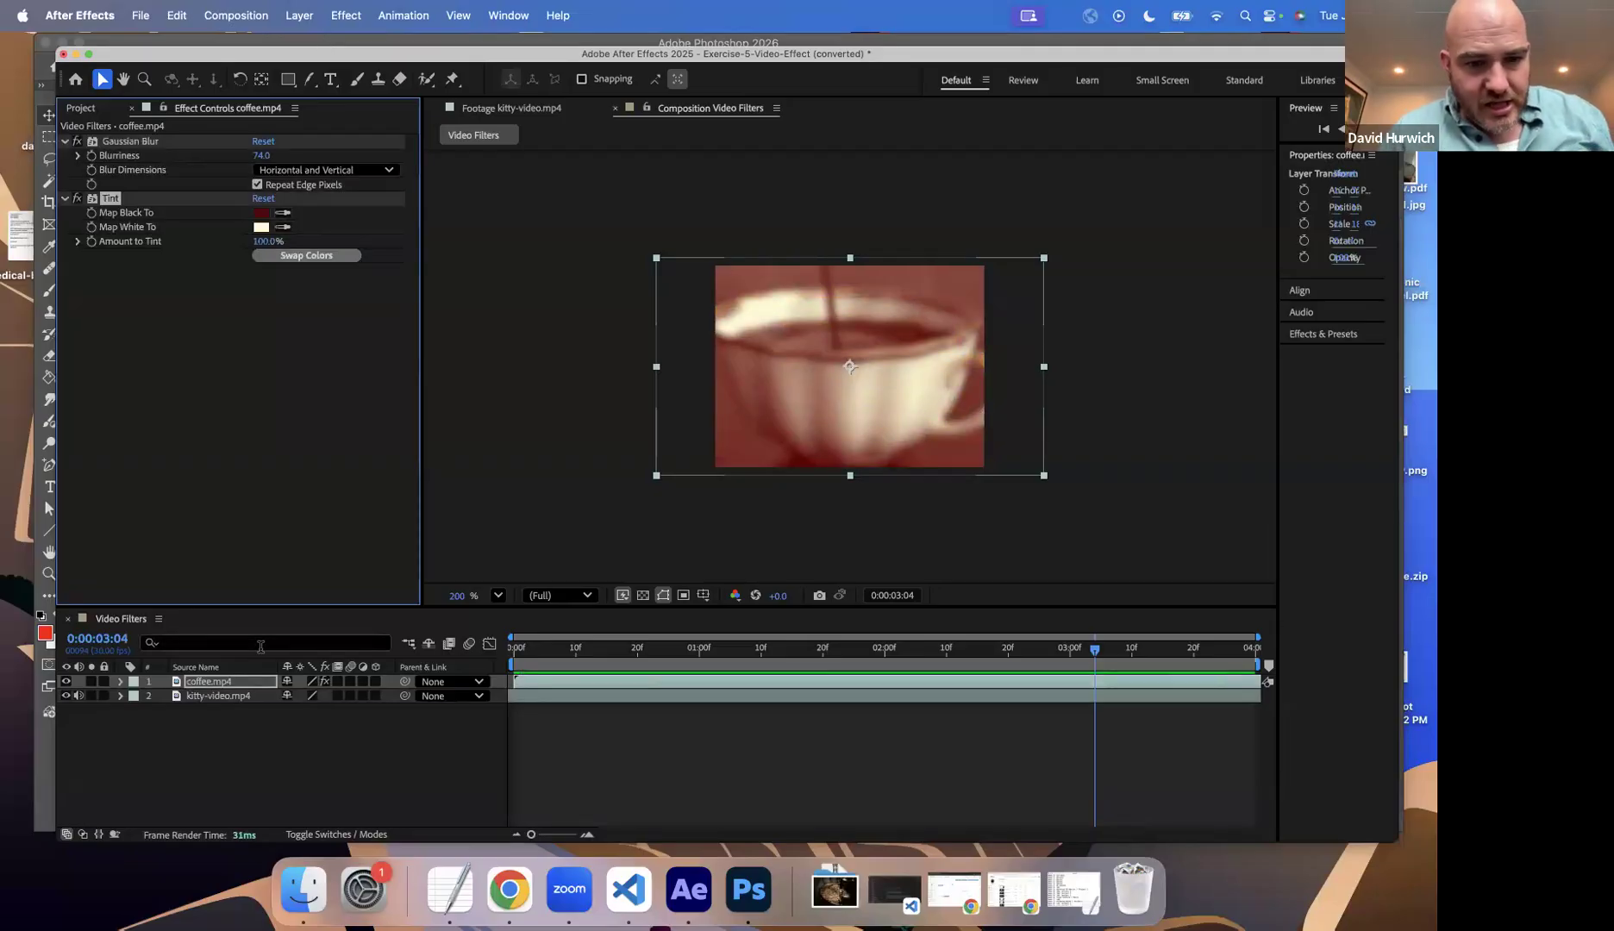
{"action": "left_click", "coordinate": [275, 748]}
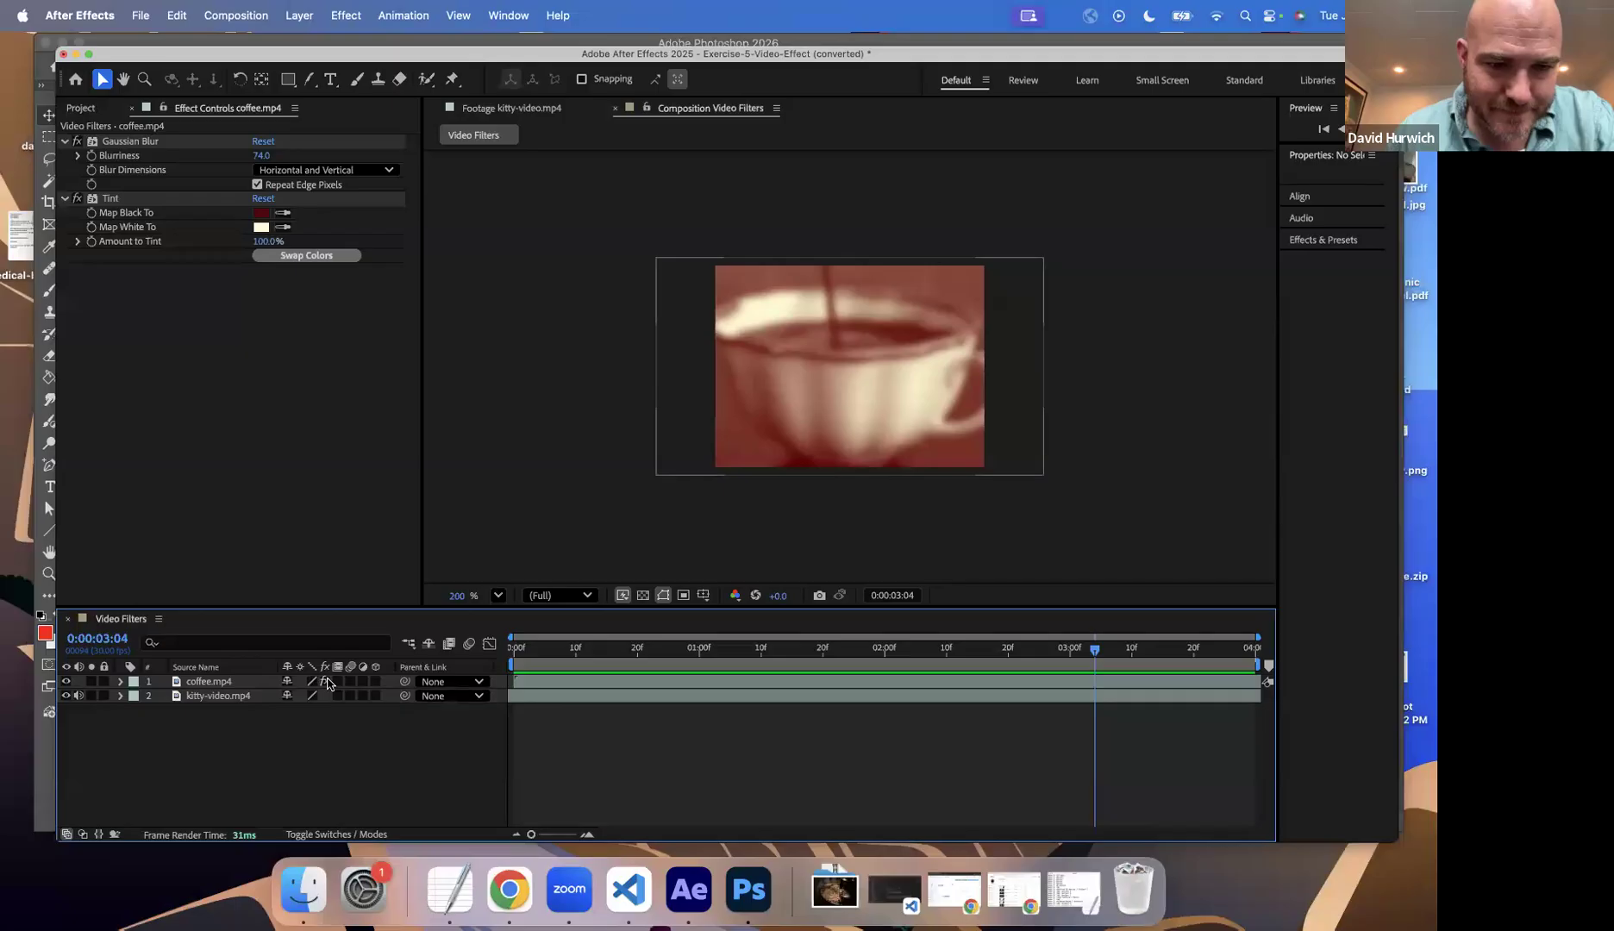
Step: Toggle all effects of the coffee.mp4 layer off and on repeatedly to compare the original and styled footage
{"action": "left_click", "coordinate": [325, 682]}
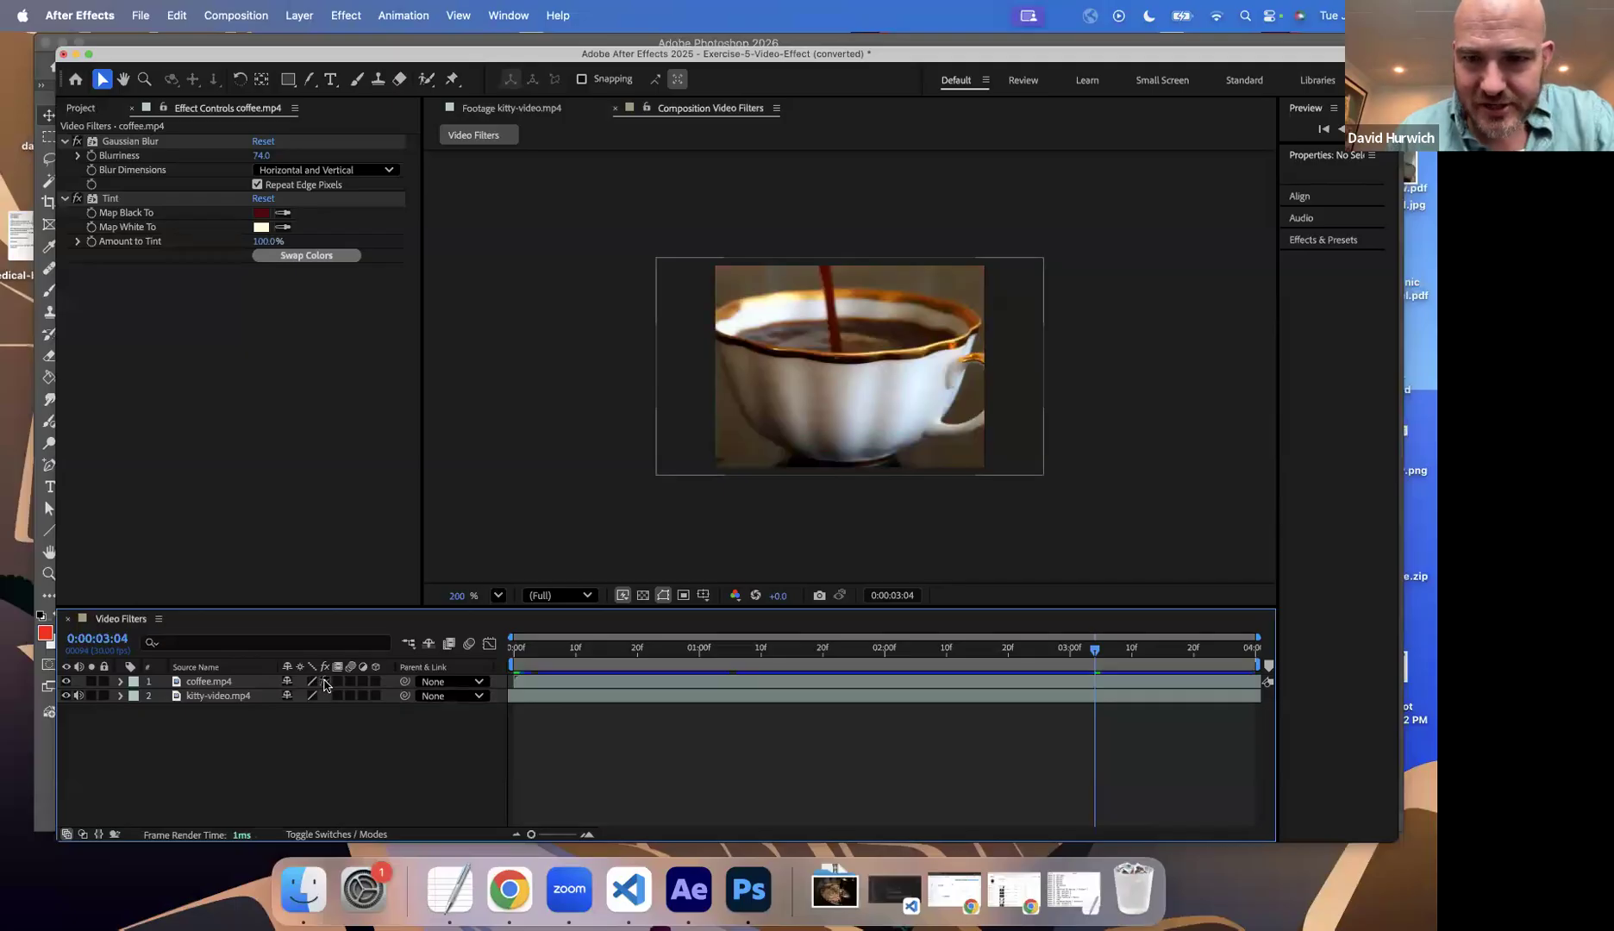
{"action": "left_click", "coordinate": [325, 682]}
{"action": "left_click", "coordinate": [325, 682]}
{"action": "left_click", "coordinate": [325, 682]}
{"action": "left_click", "coordinate": [325, 682]}
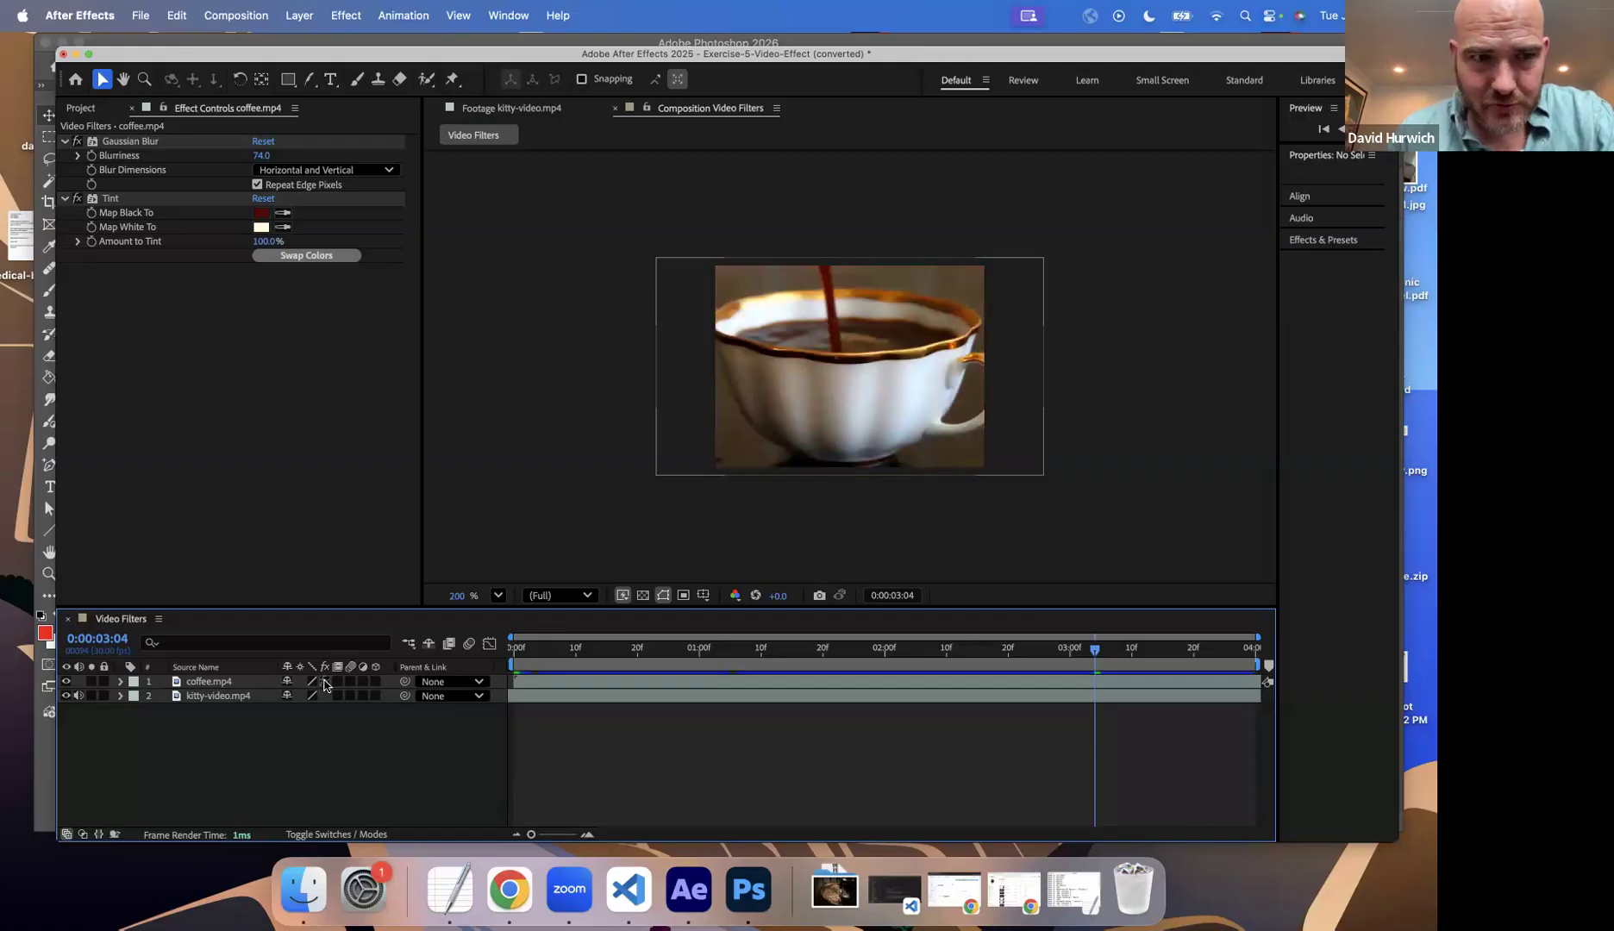
{"action": "left_click", "coordinate": [325, 682]}
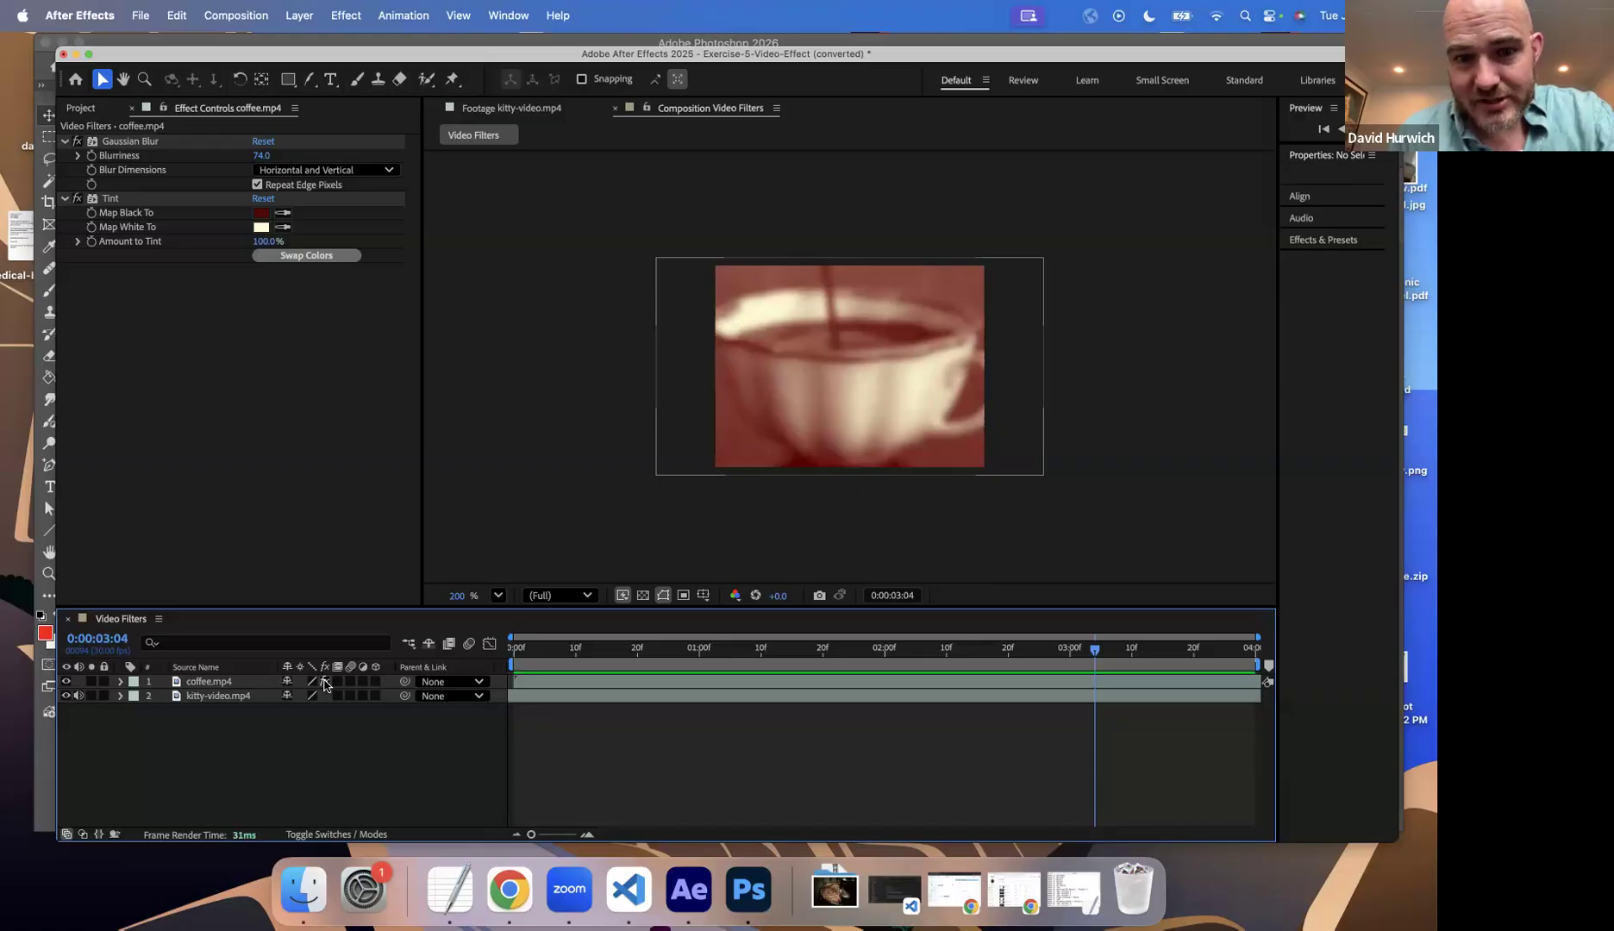
{"action": "left_click", "coordinate": [325, 682]}
{"action": "left_click", "coordinate": [325, 682]}
{"action": "left_click", "coordinate": [325, 682]}
{"action": "left_click", "coordinate": [325, 682]}
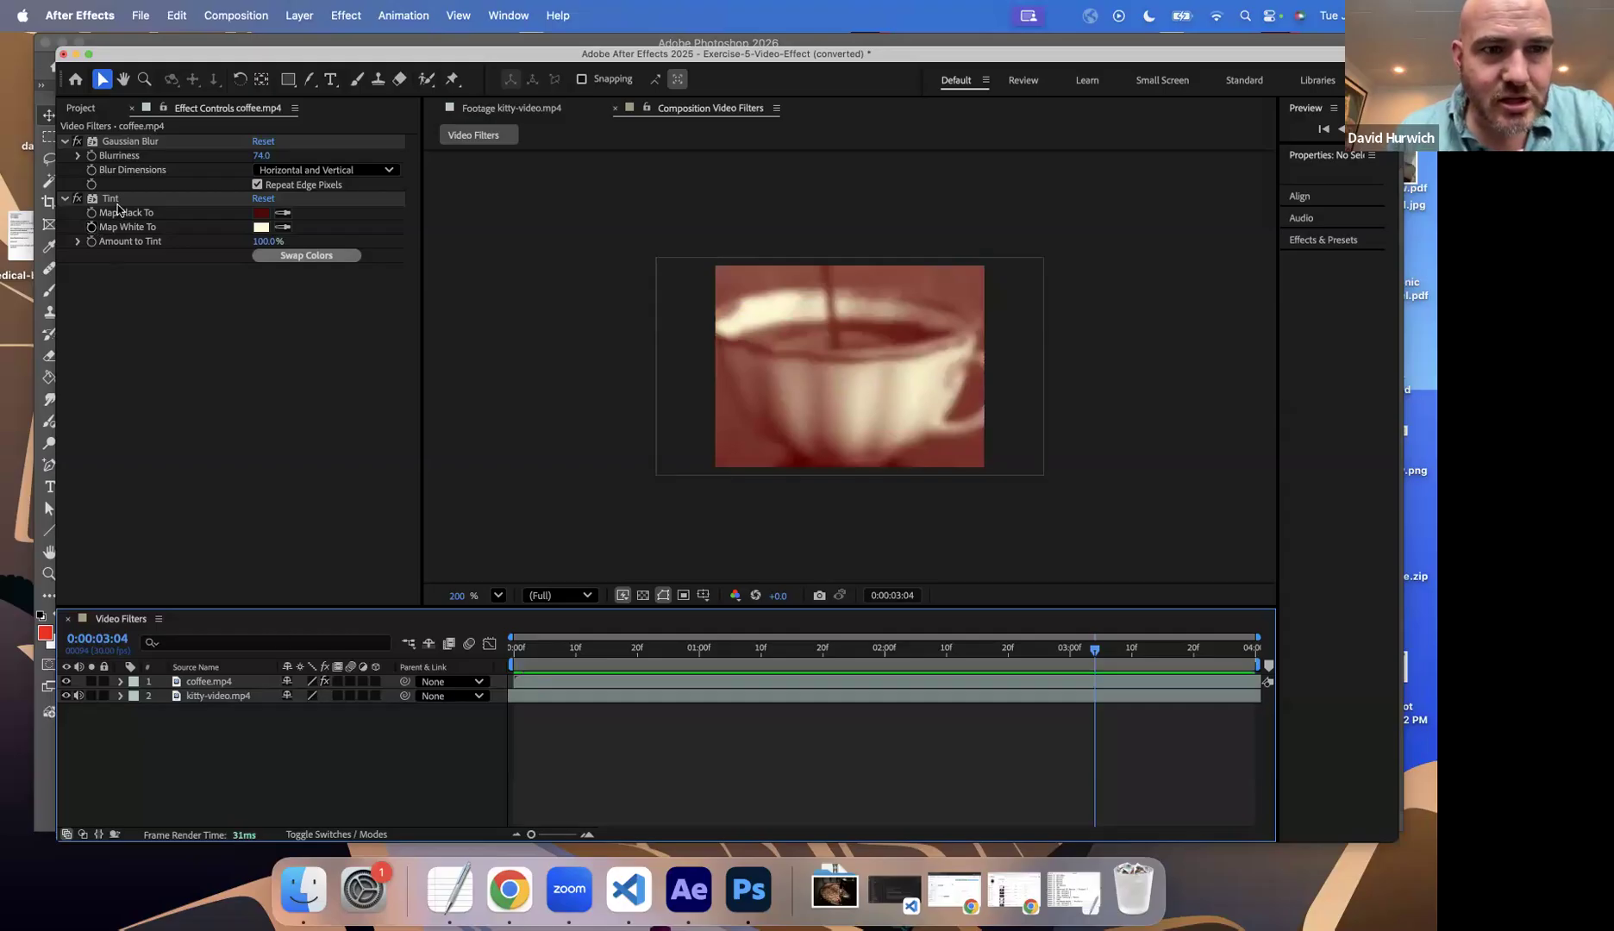
Step: Close the Effect Controls and briefly open the coffee.mp4 layer in its own Layer viewer
{"action": "left_click", "coordinate": [131, 109]}
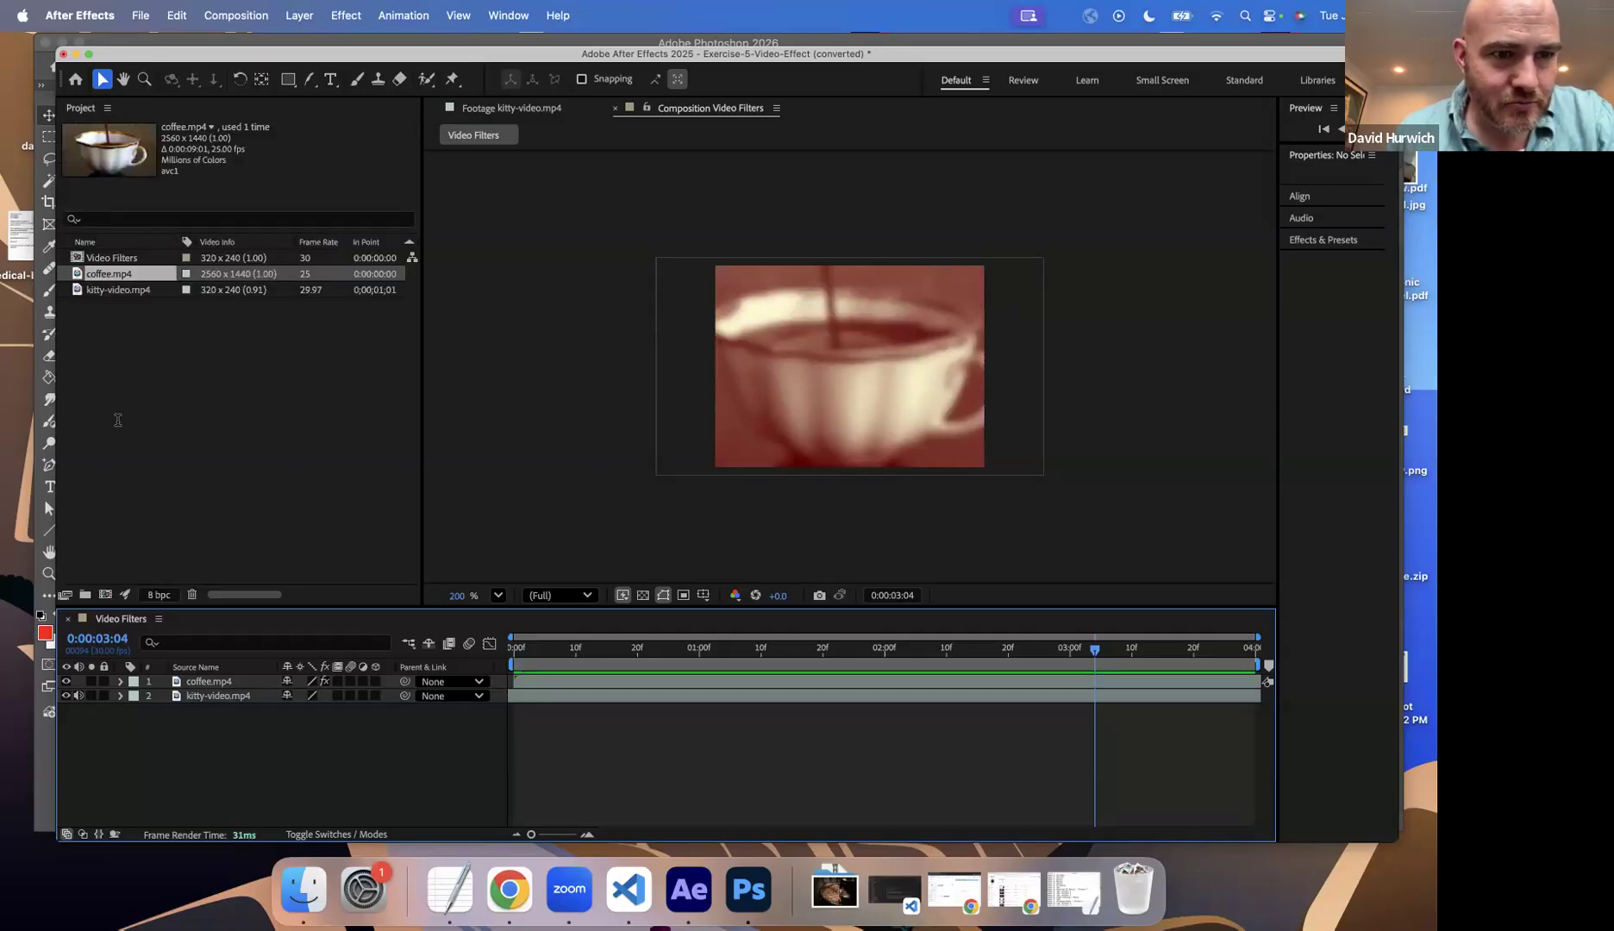
{"action": "left_click", "coordinate": [192, 683]}
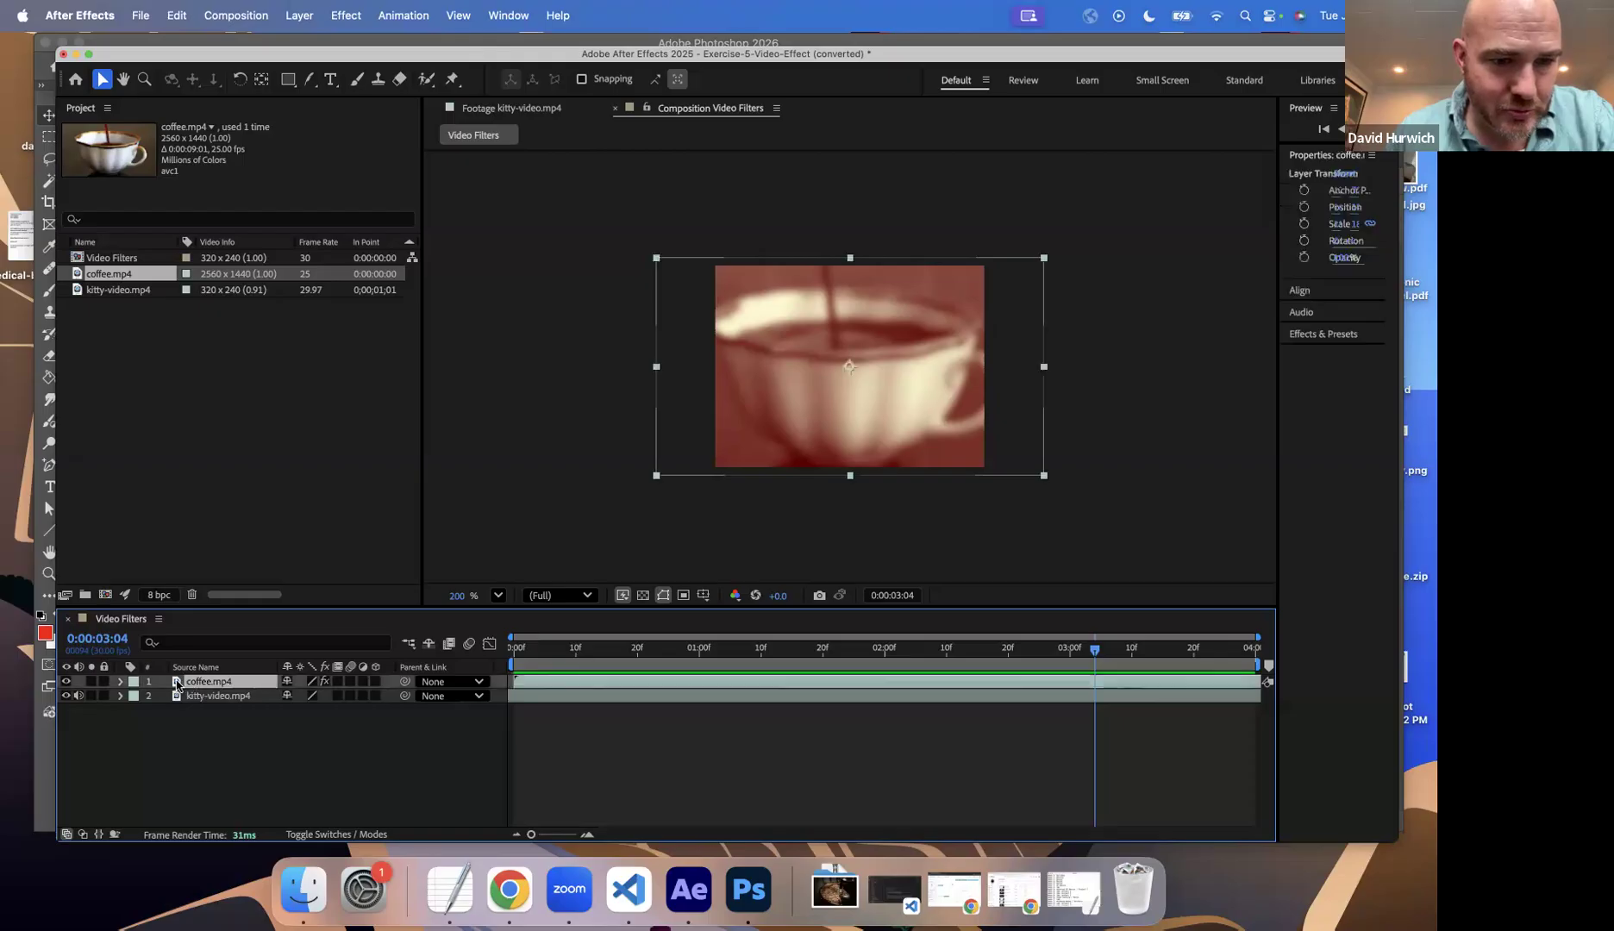
{"action": "double_click", "coordinate": [177, 682]}
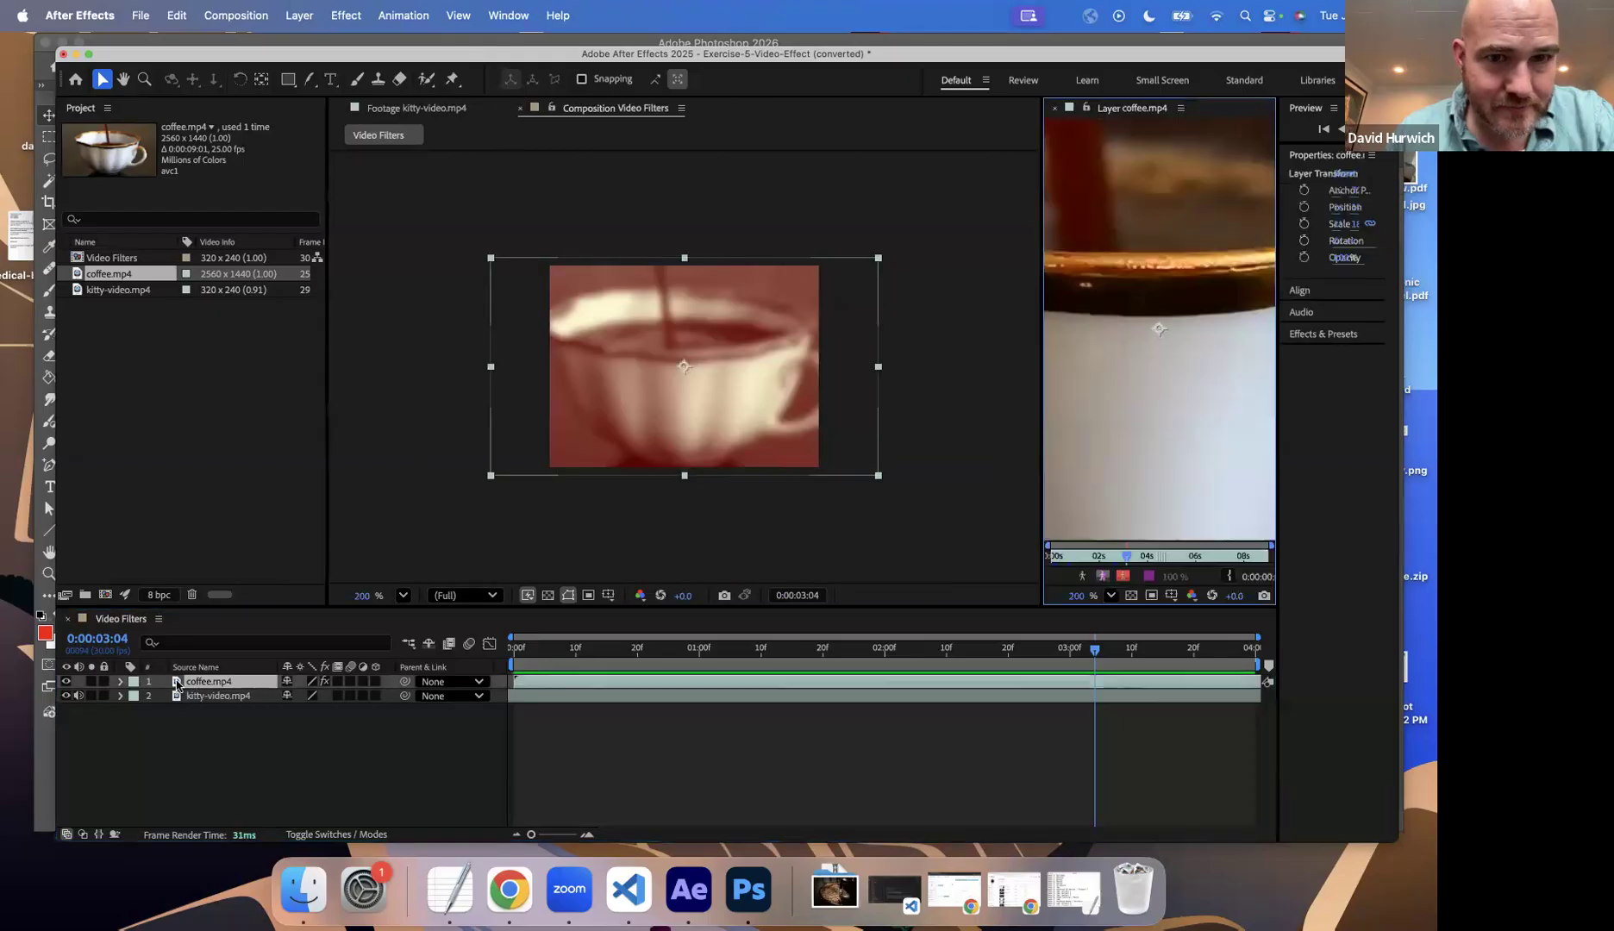
{"action": "left_click", "coordinate": [1055, 107]}
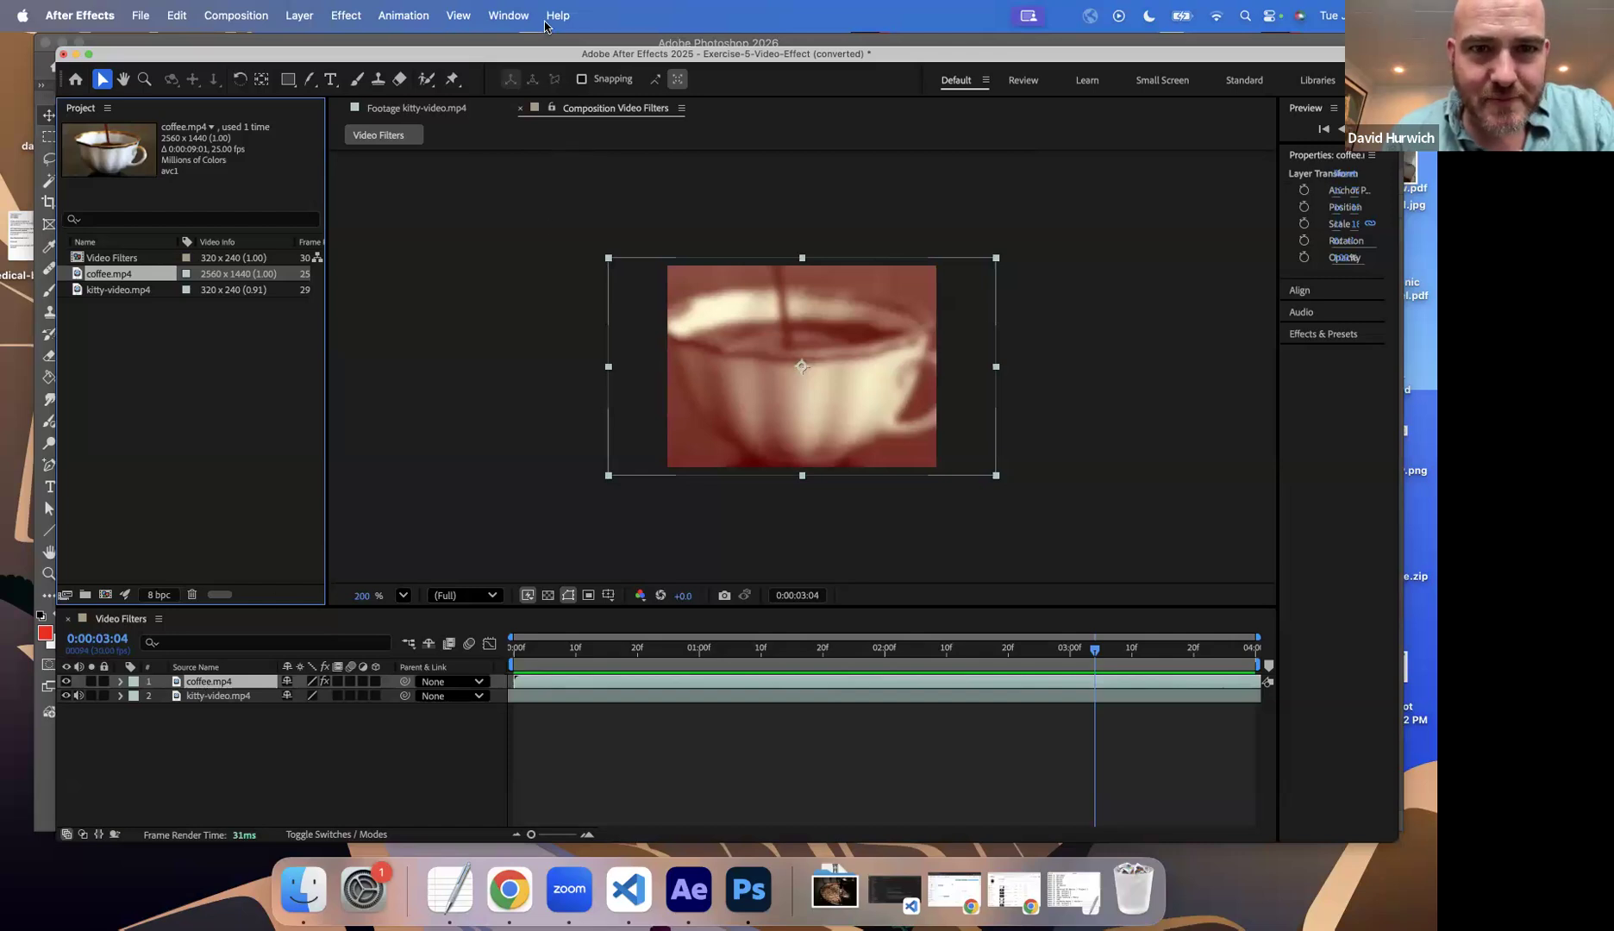
Step: Widen the column holding the layer properties and expand the Effects & Presets list, closing the coffee.mp4 Layer viewer
{"action": "left_click", "coordinate": [509, 16]}
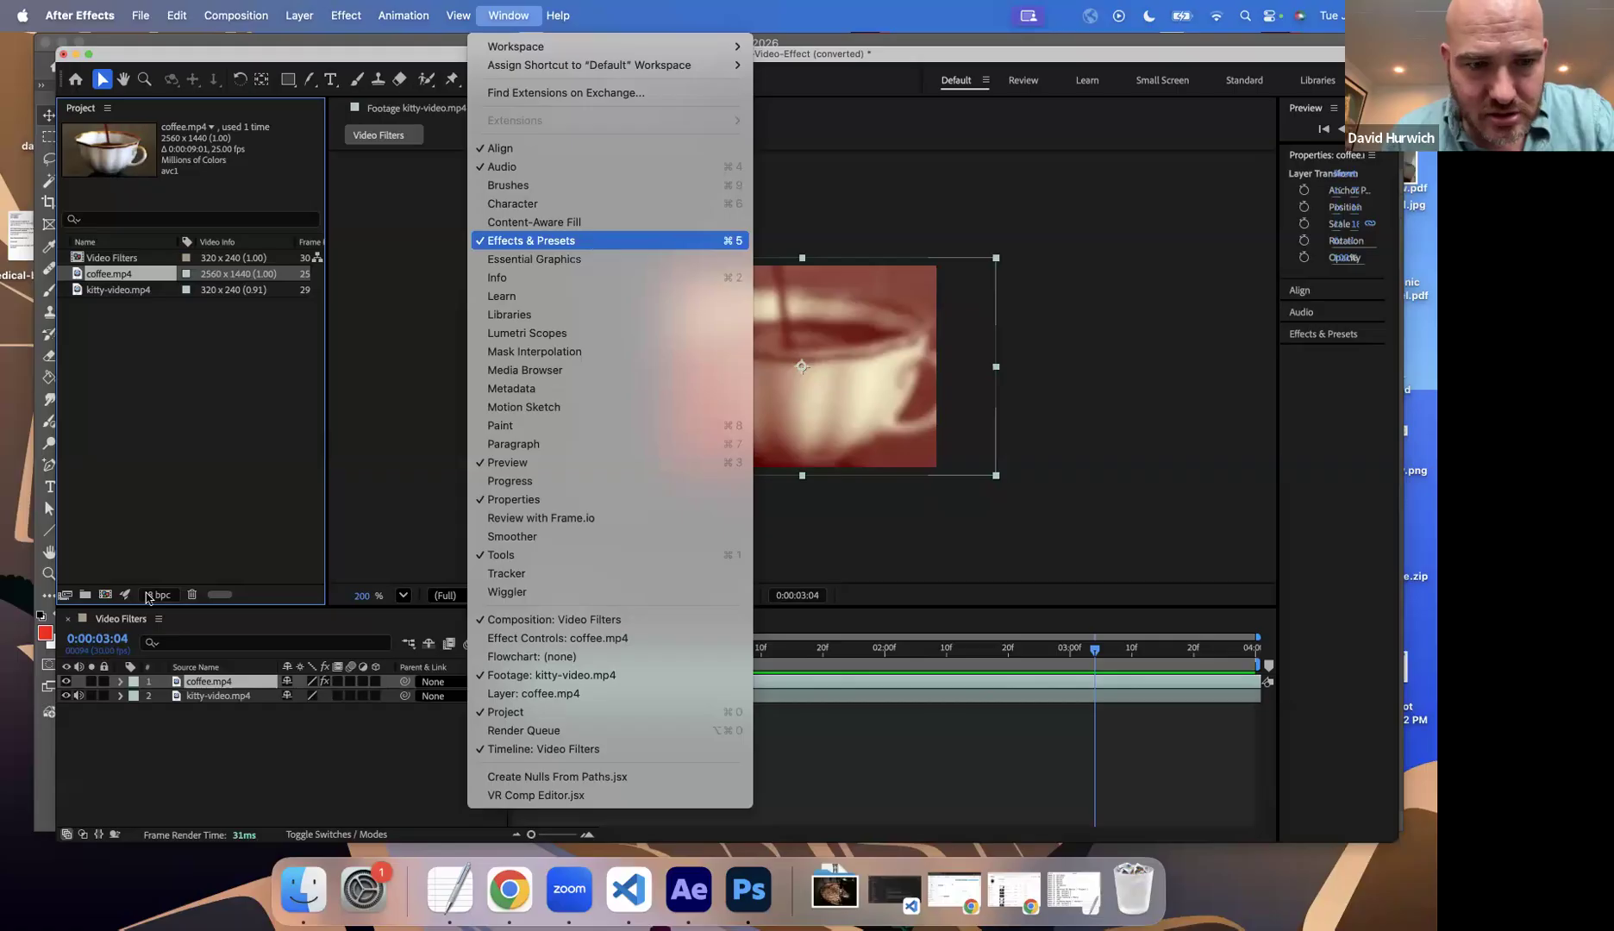
{"action": "left_click", "coordinate": [177, 678]}
{"action": "double_click", "coordinate": [195, 684]}
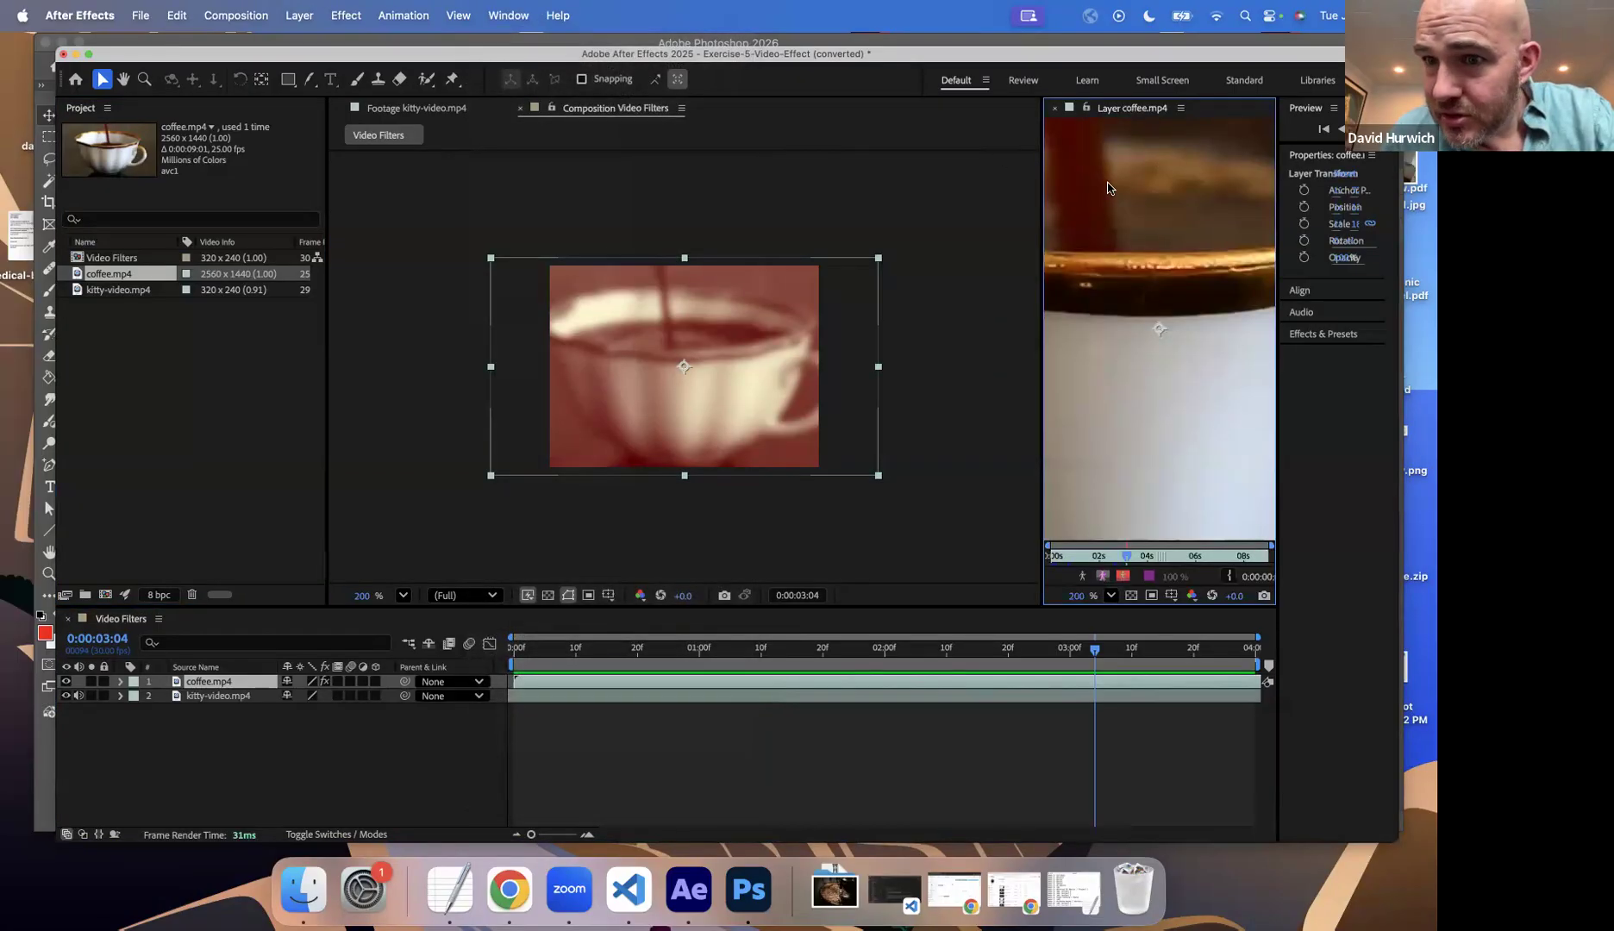
{"action": "left_click_drag", "start_coordinate": [1041, 212], "coordinate": [787, 226]}
{"action": "left_click_drag", "start_coordinate": [1276, 217], "coordinate": [976, 177]}
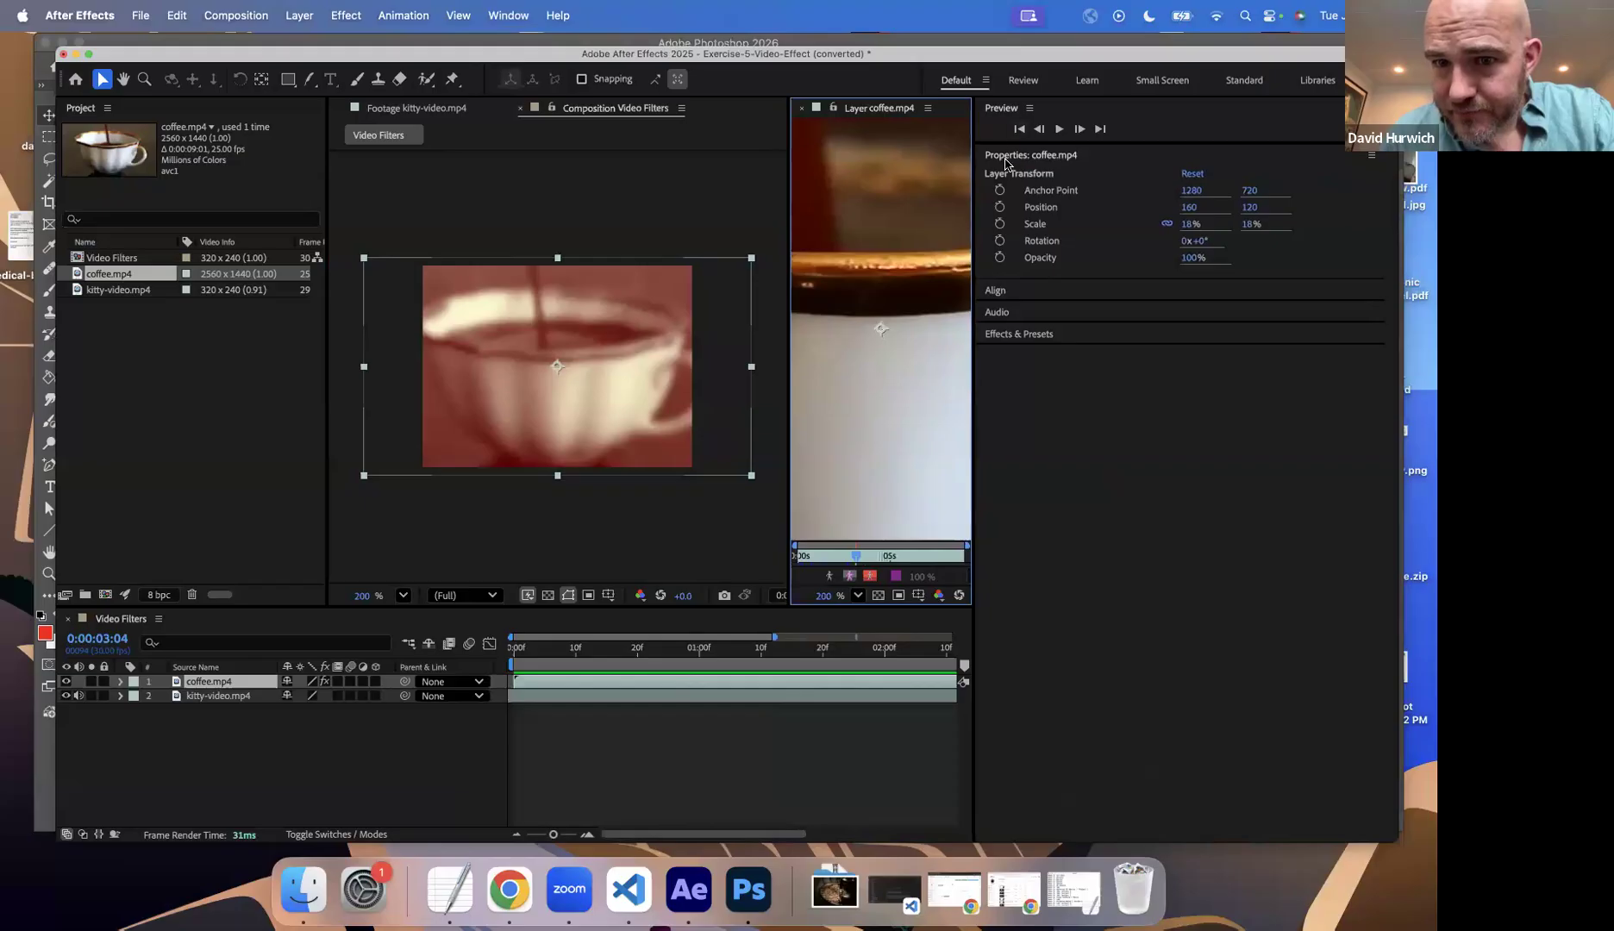
{"action": "left_click", "coordinate": [1023, 336]}
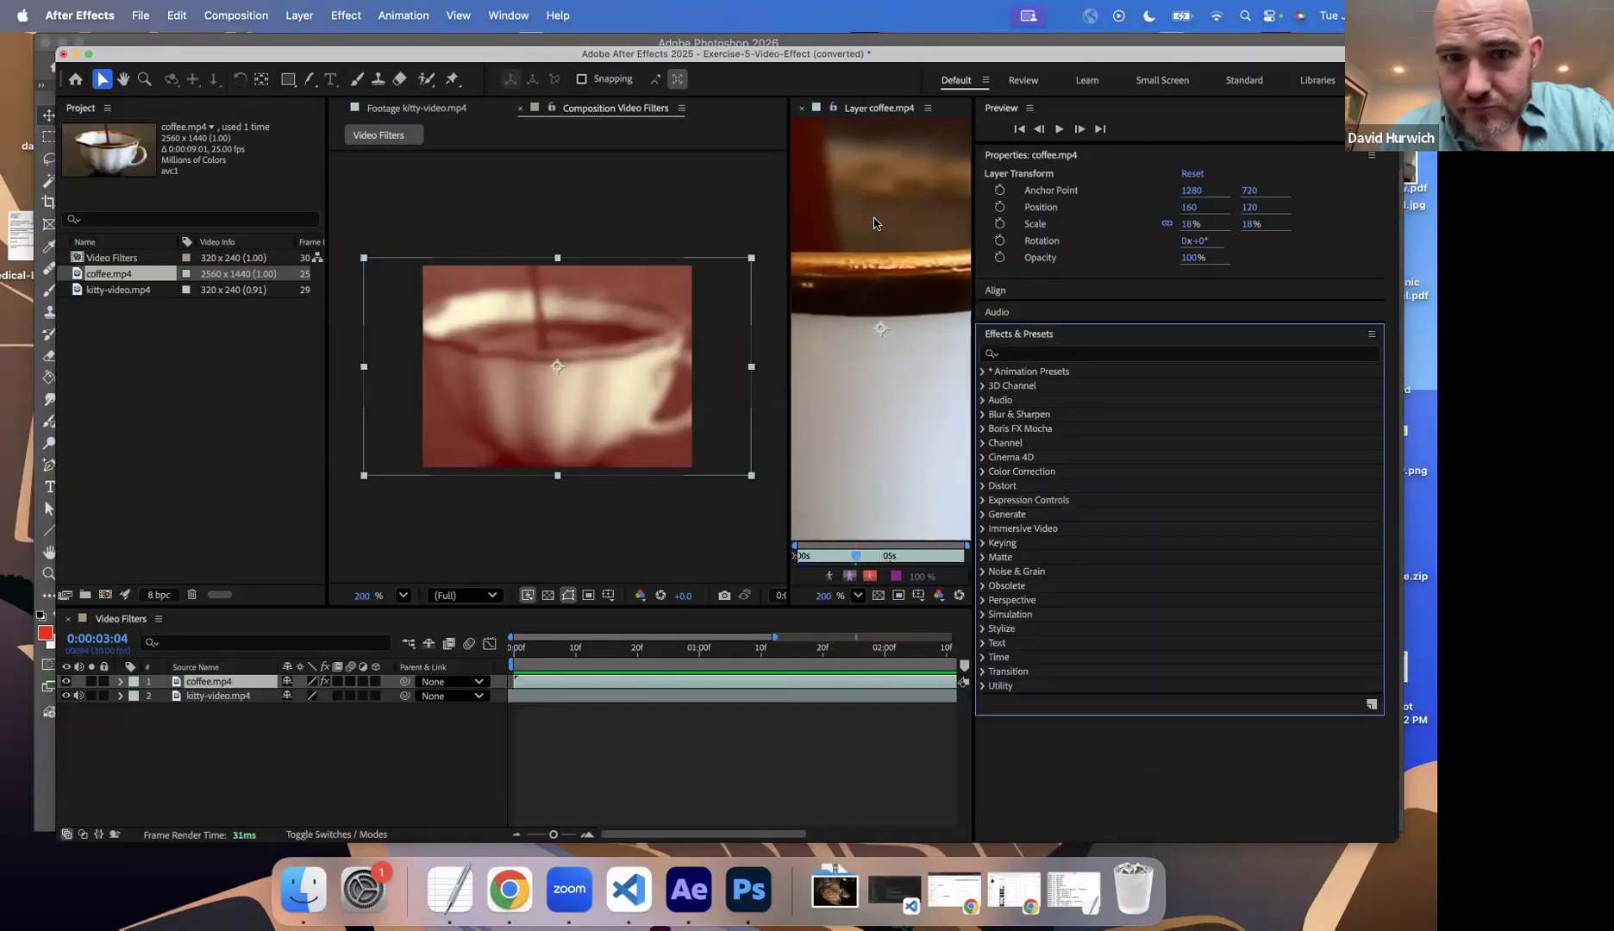
{"action": "left_click", "coordinate": [801, 108]}
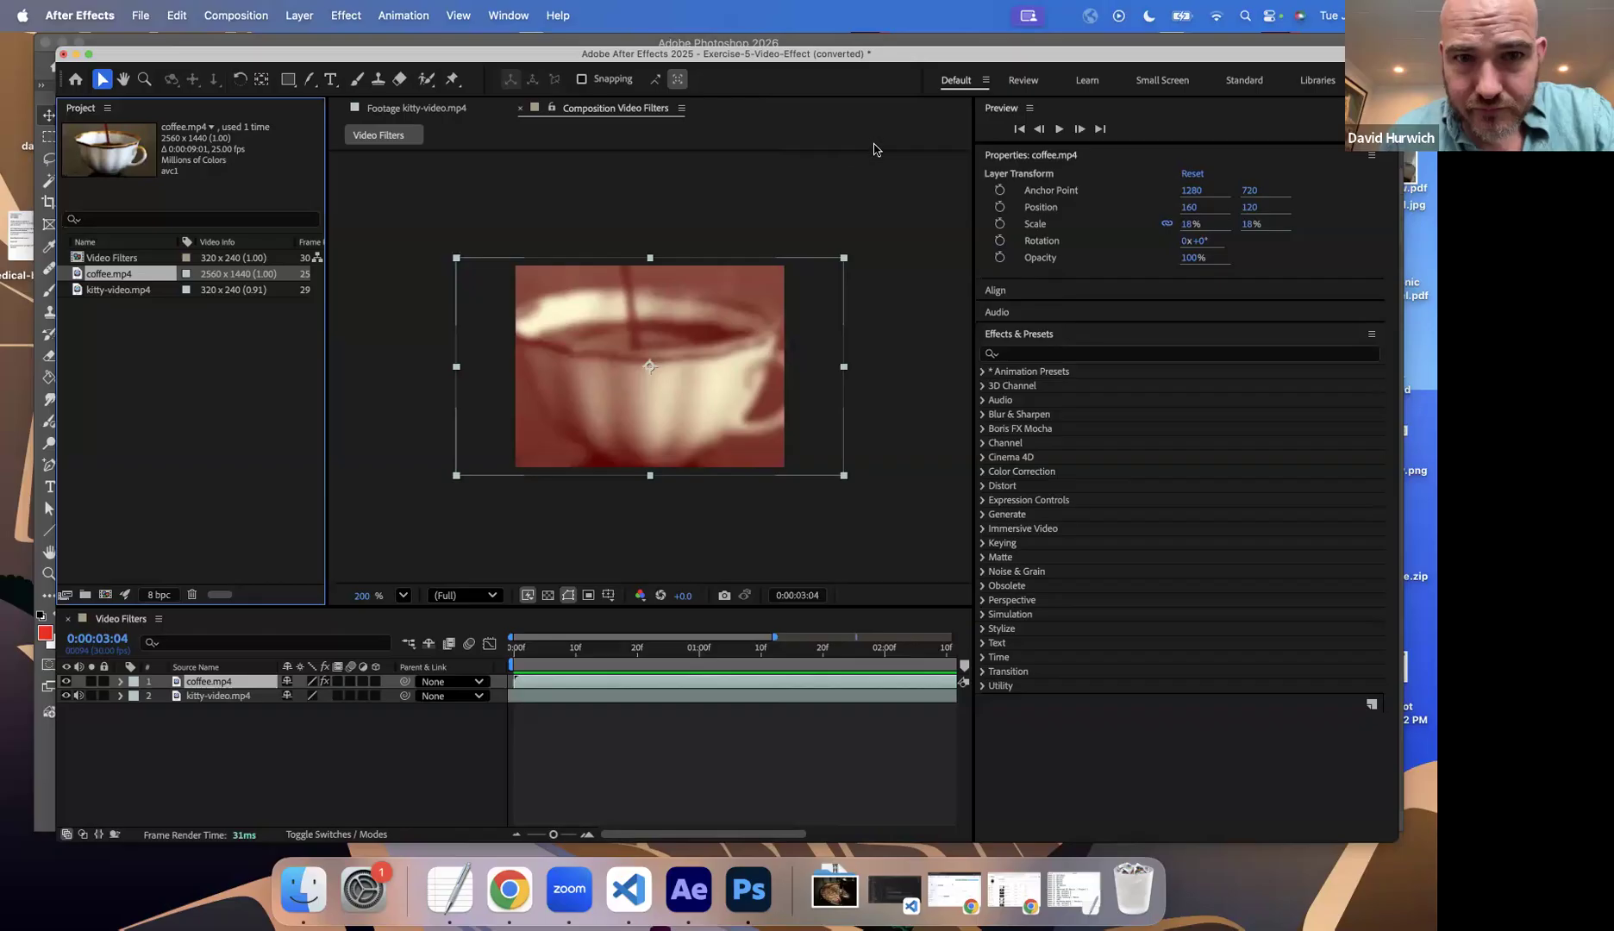
{"action": "left_click", "coordinate": [108, 109]}
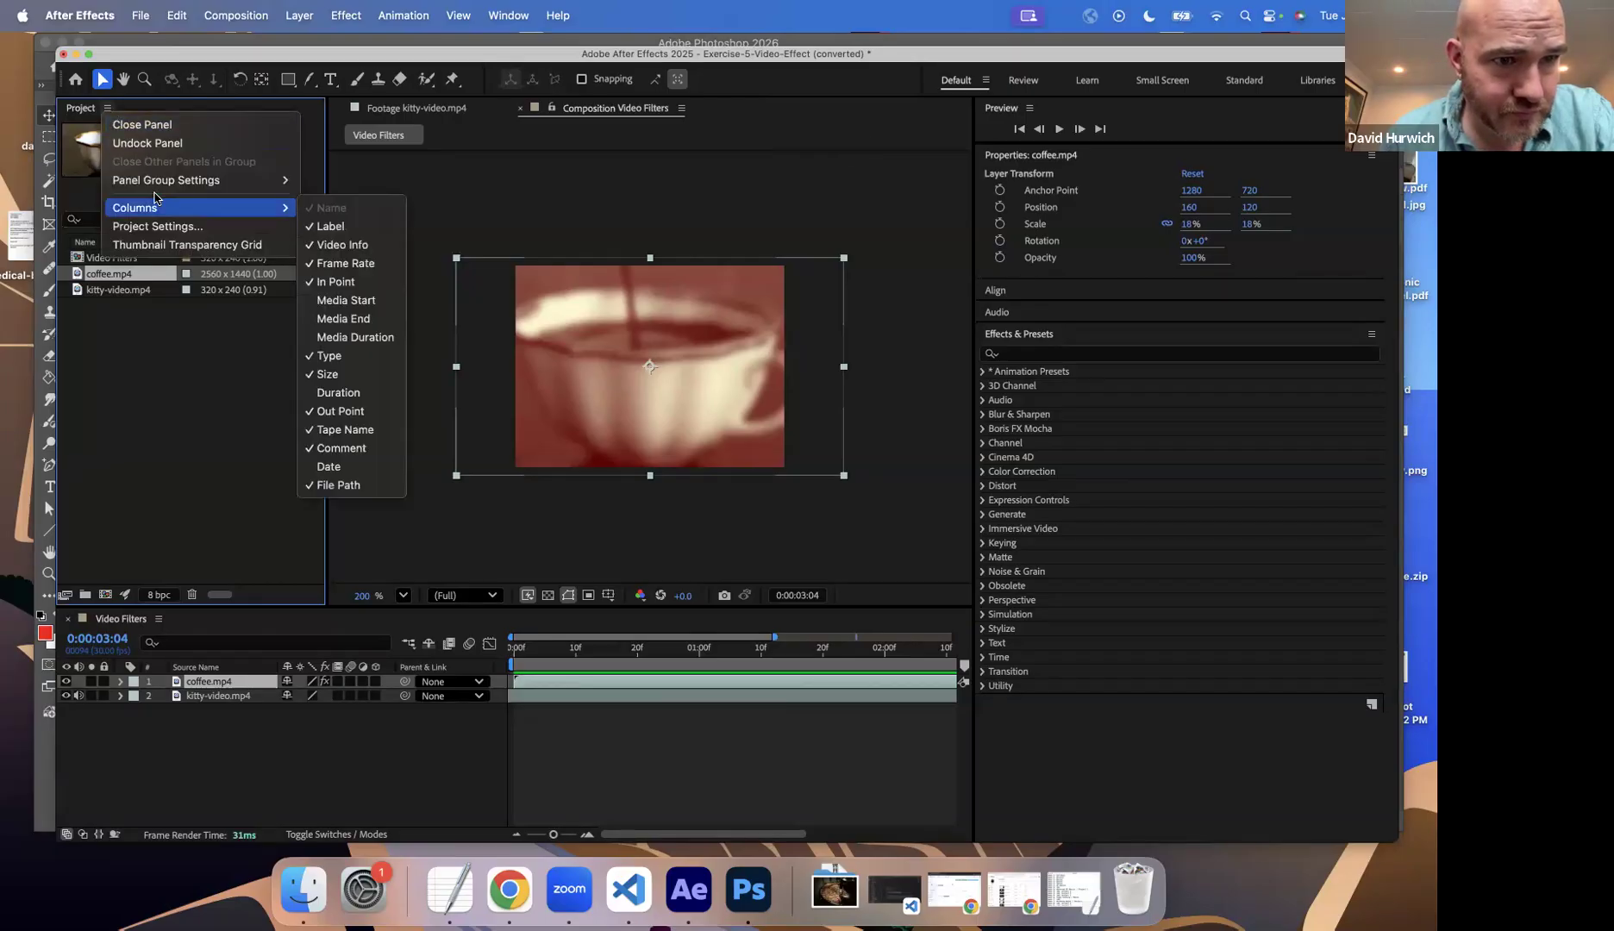
{"action": "mouse_move", "coordinate": [156, 215]}
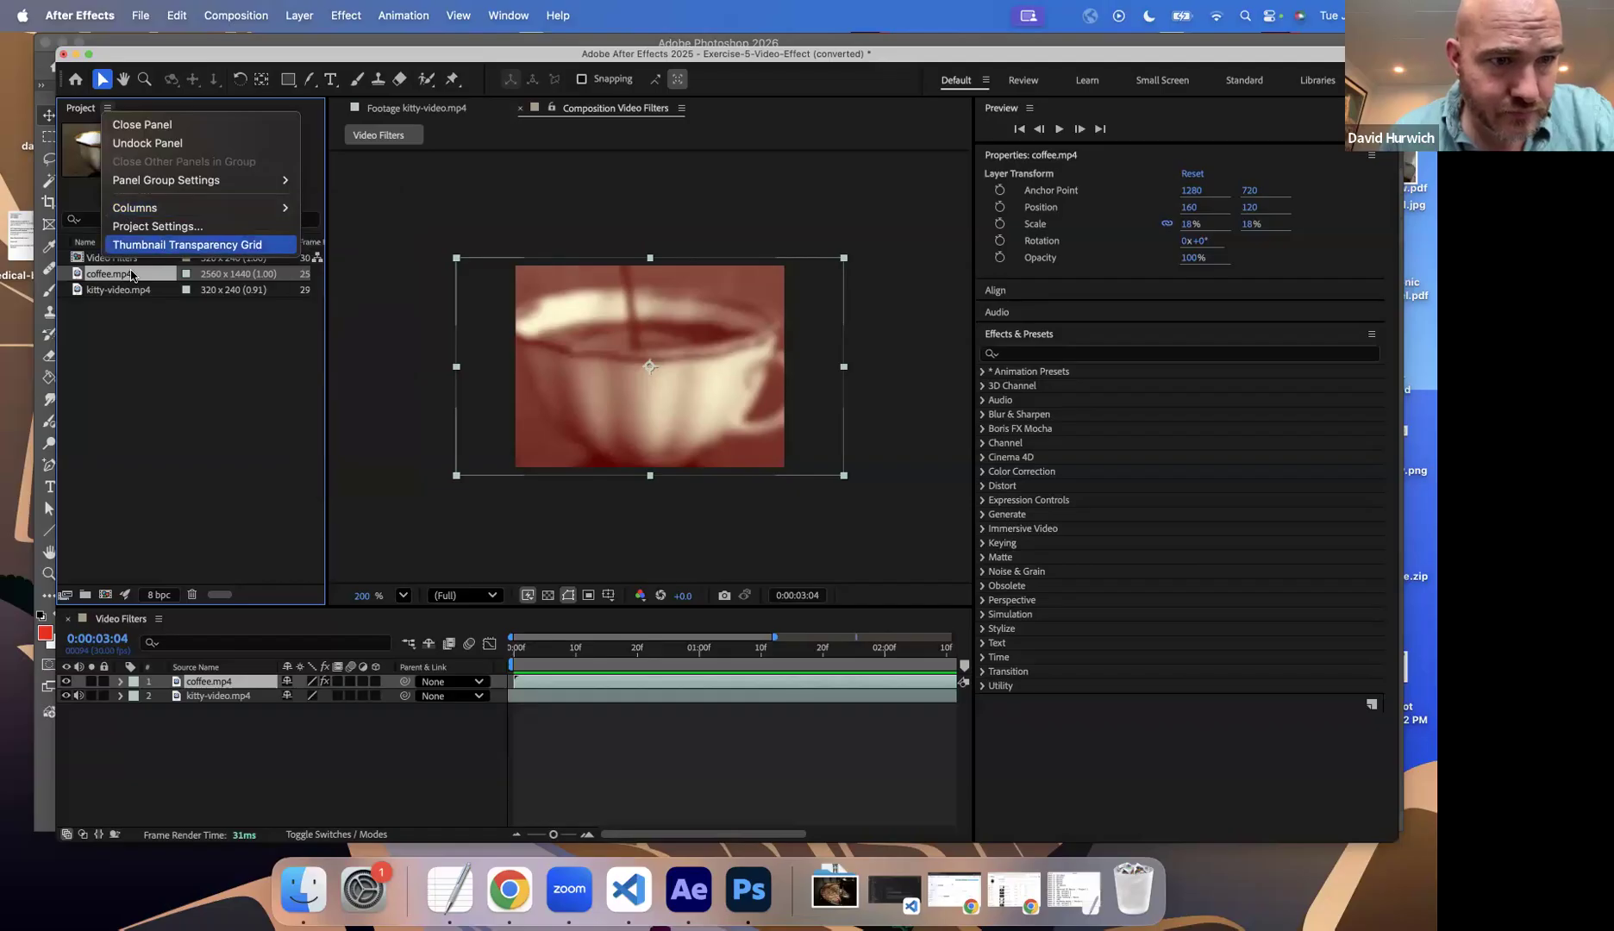
{"action": "left_click", "coordinate": [209, 291]}
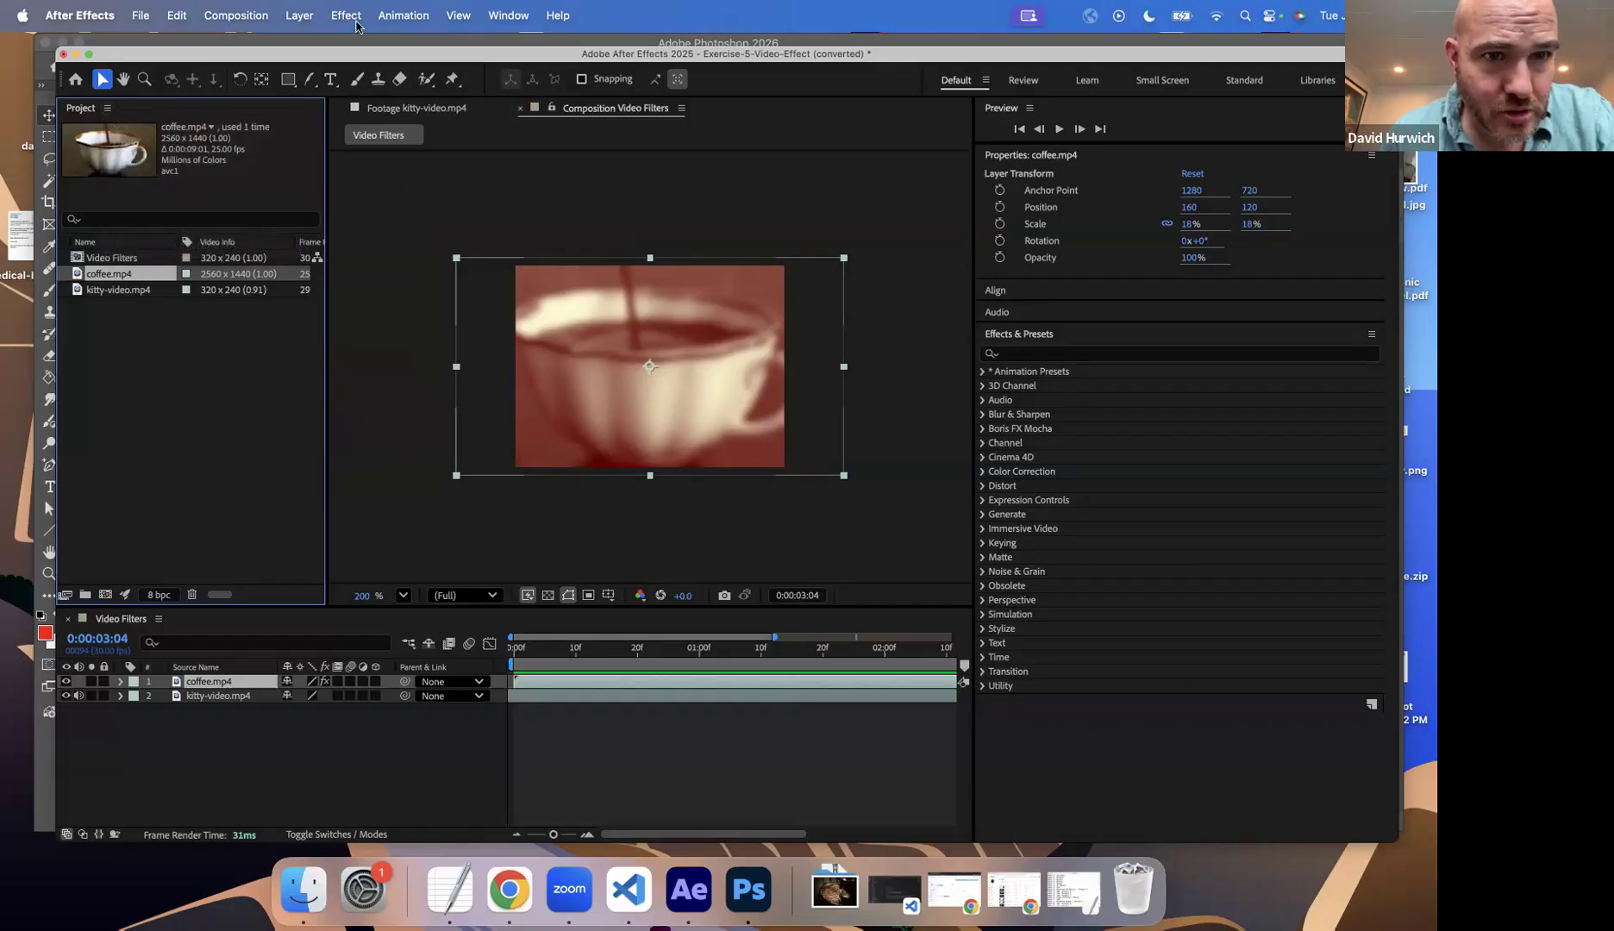
{"action": "left_click", "coordinate": [363, 16]}
{"action": "left_click", "coordinate": [225, 734]}
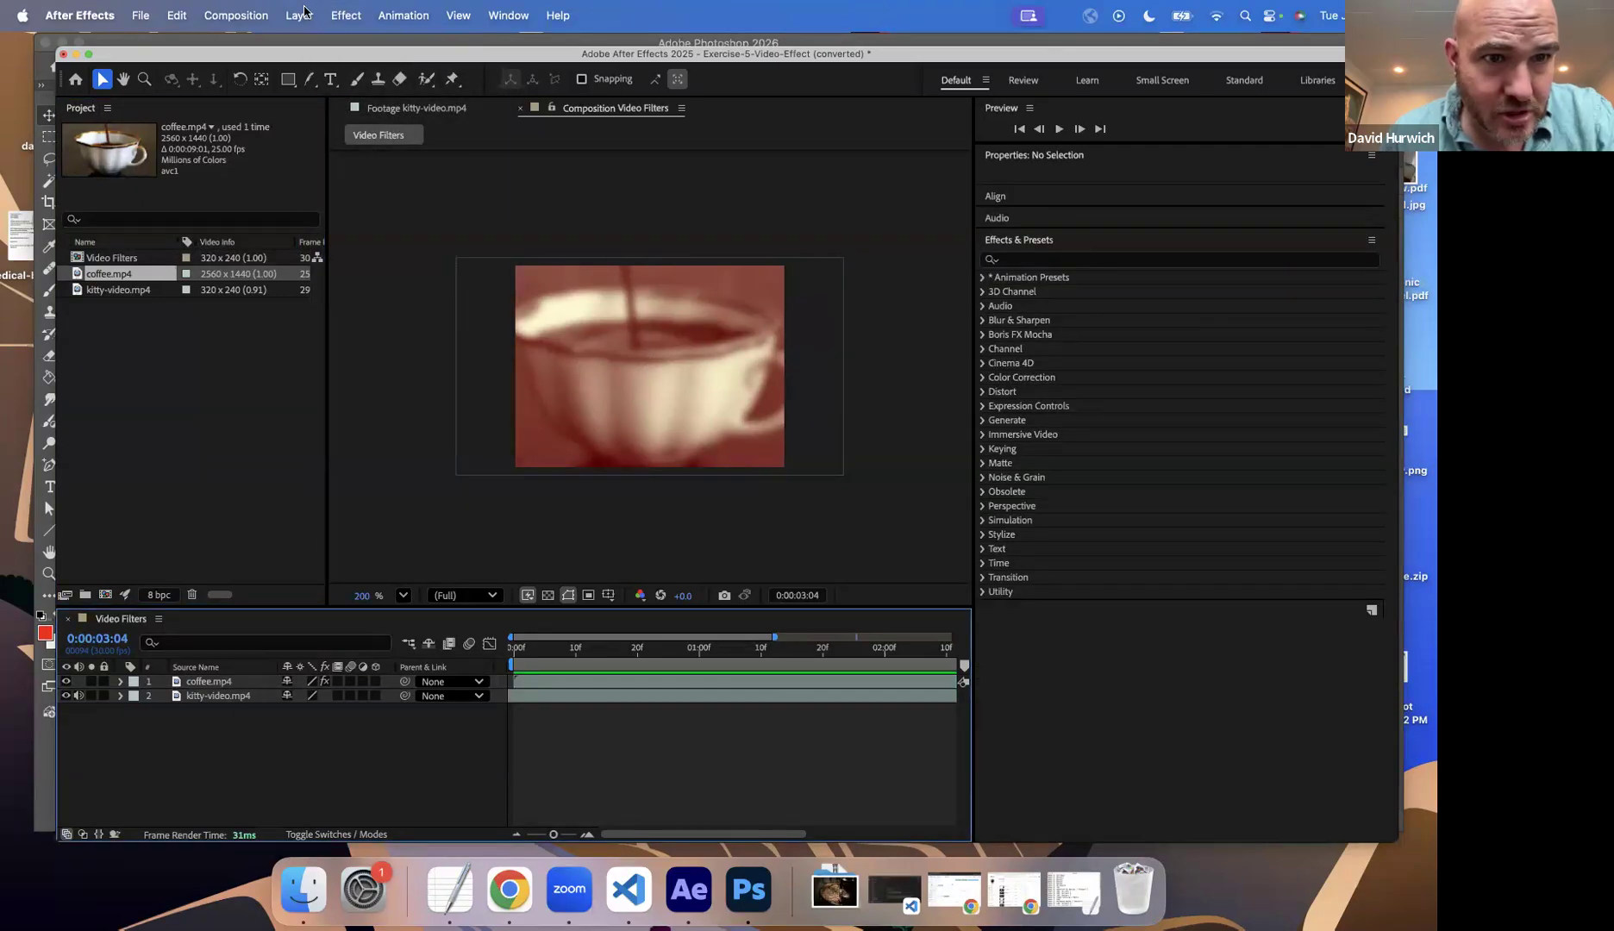
{"action": "left_click", "coordinate": [349, 16]}
{"action": "left_click", "coordinate": [142, 776]}
Step: Show the Effect Controls for the coffee.mp4 layer again
{"action": "left_click", "coordinate": [214, 688]}
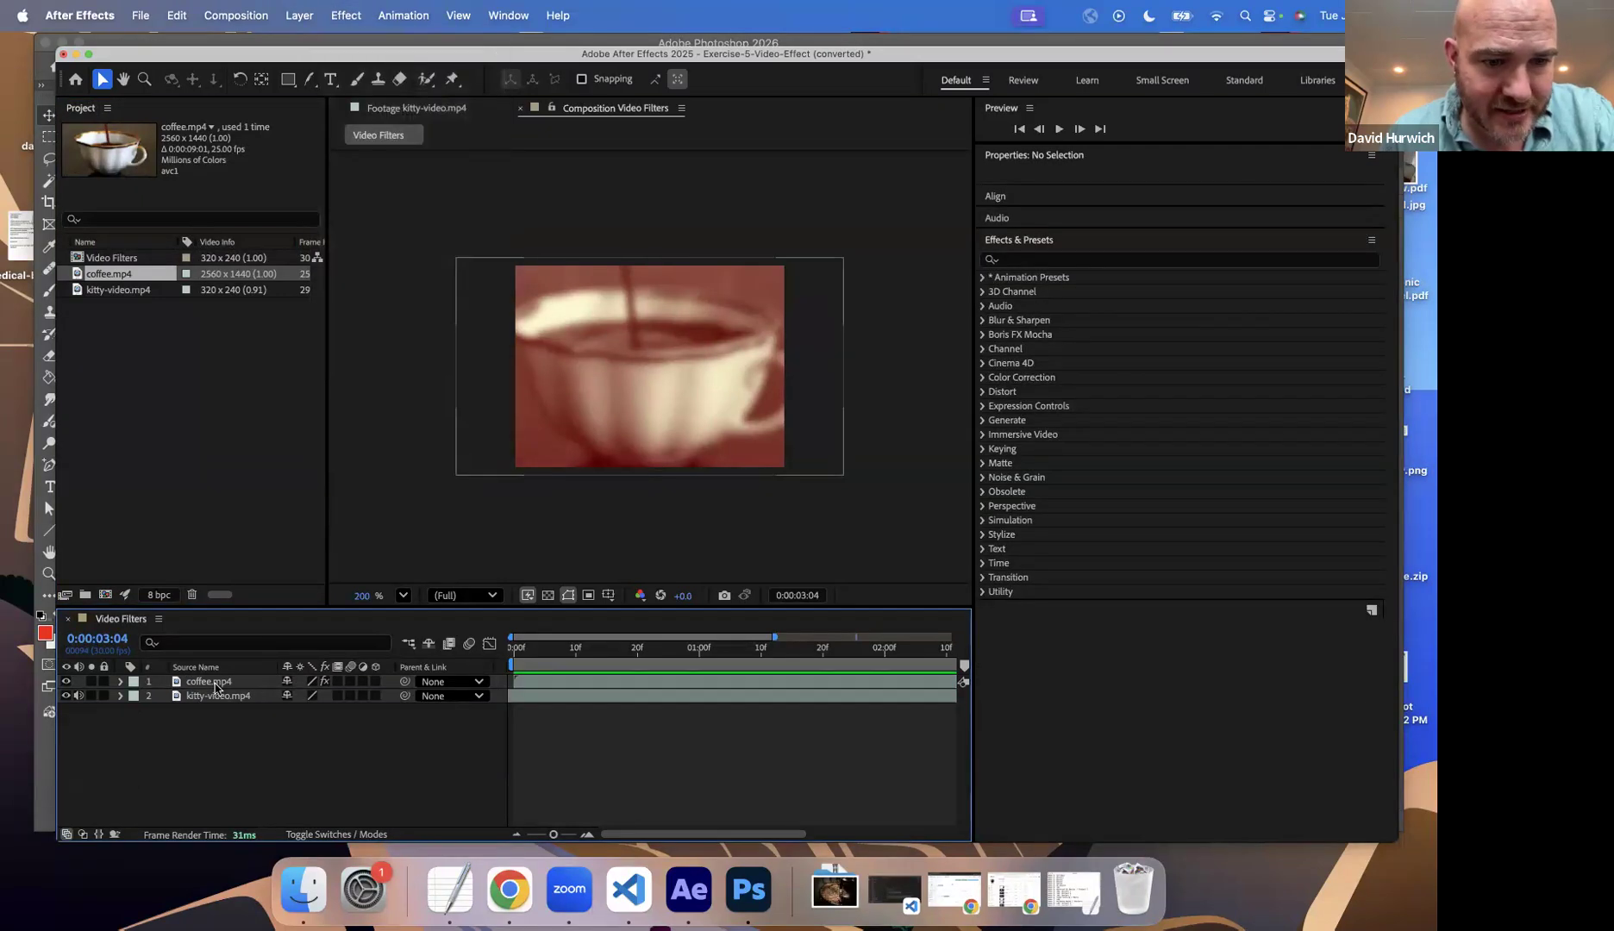
{"action": "left_click", "coordinate": [345, 15]}
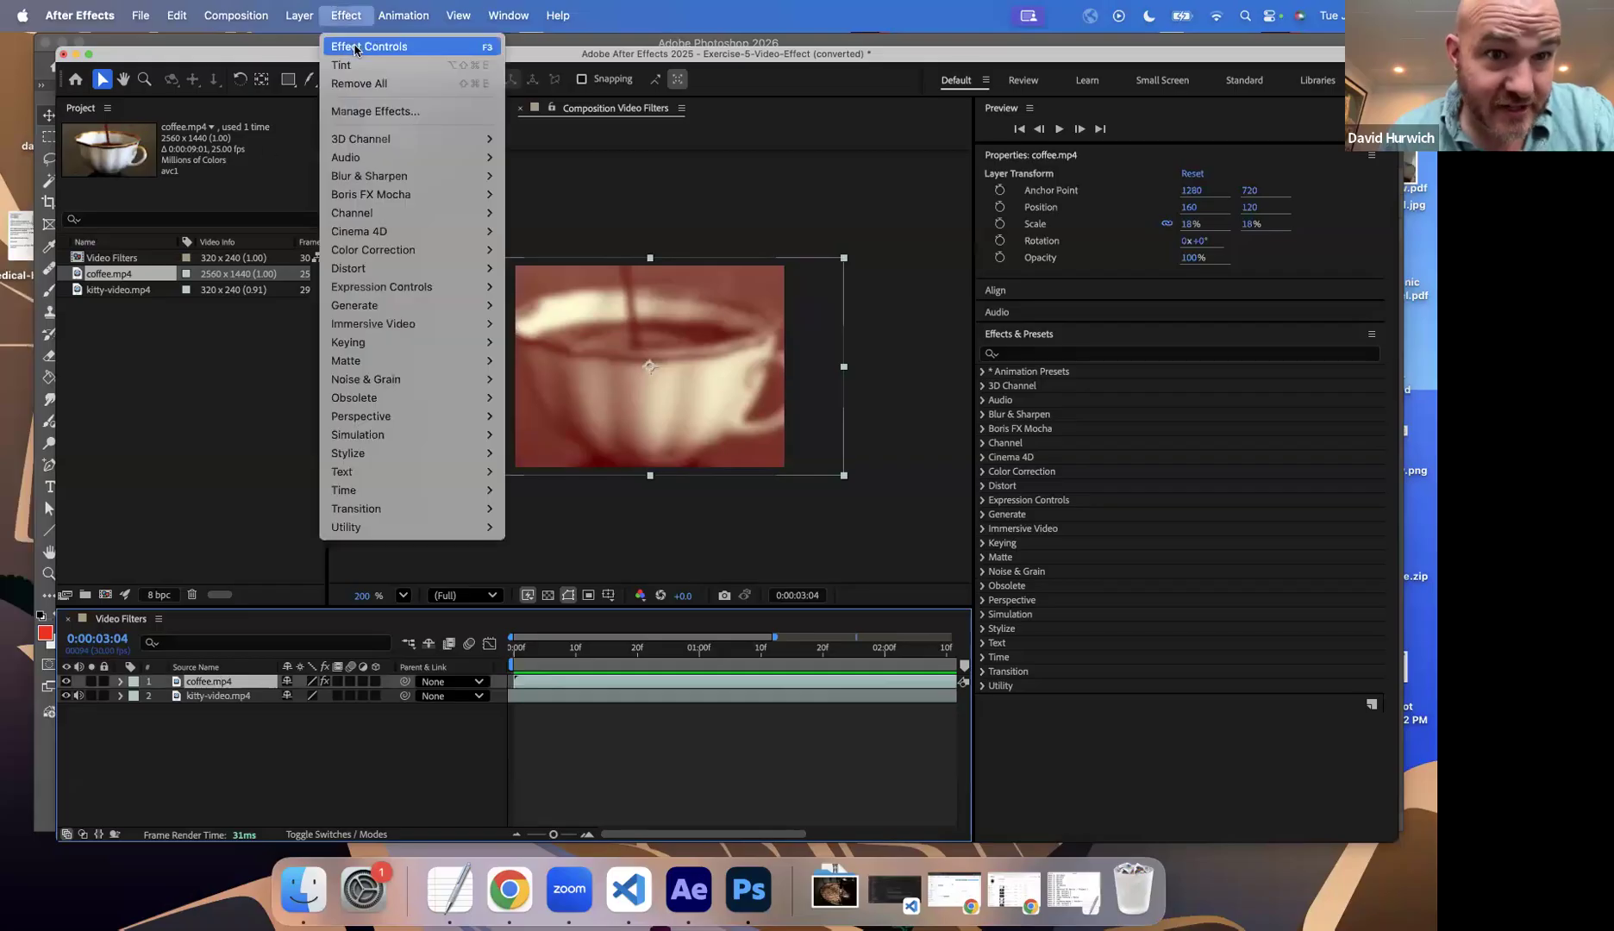
{"action": "left_click", "coordinate": [356, 45]}
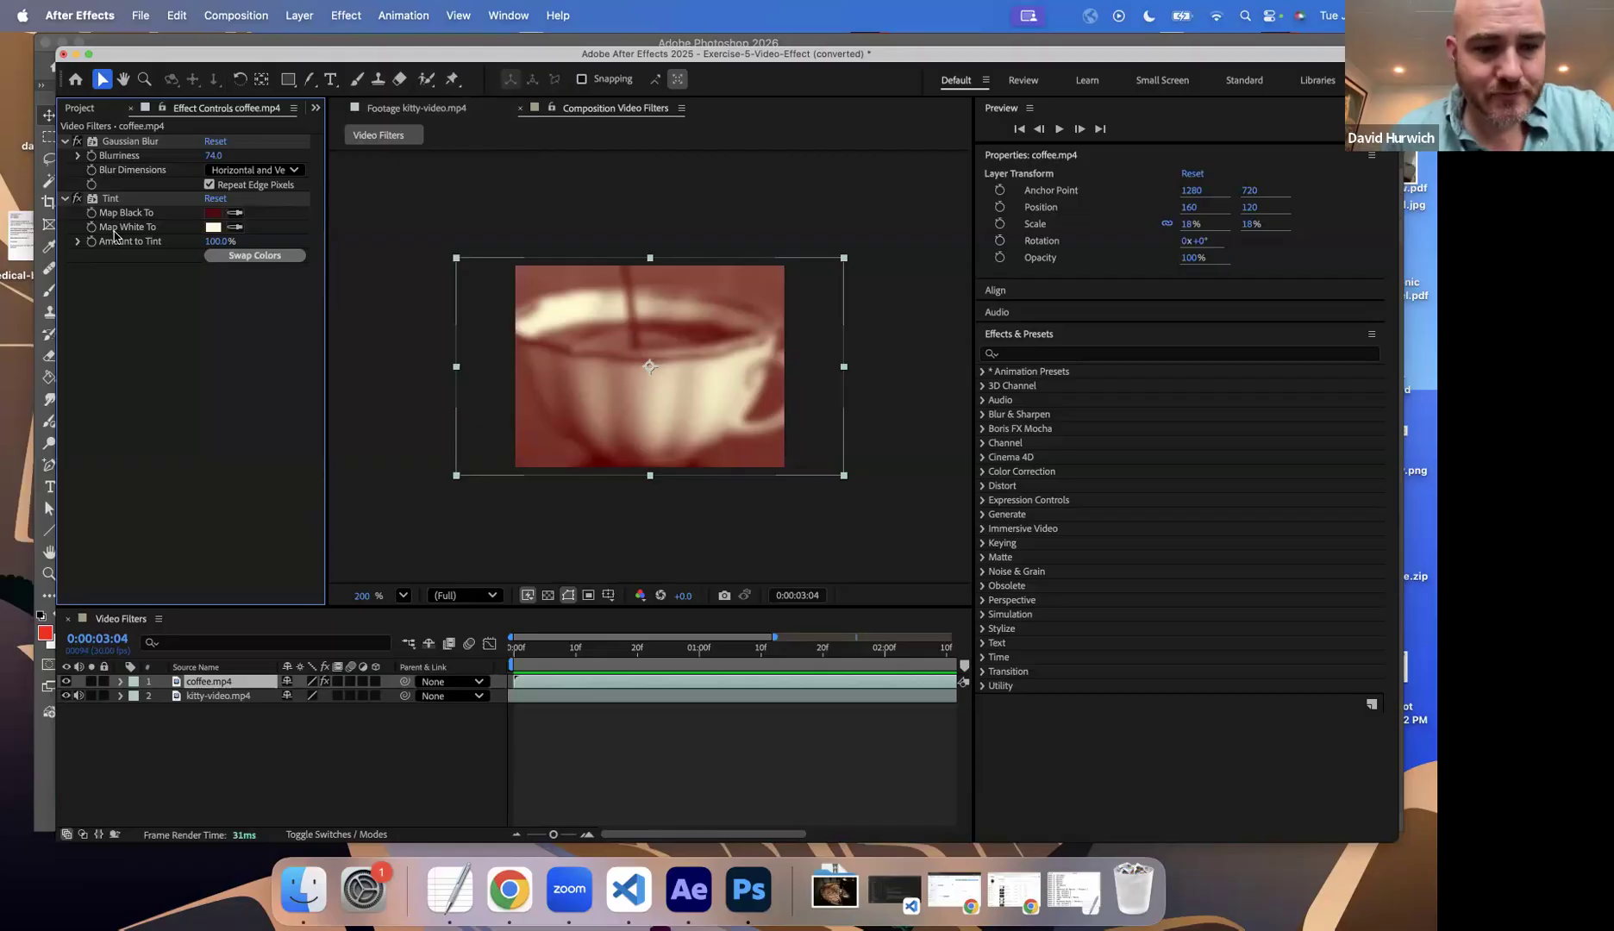
Step: Save the project as Exercise-5-Video-Effect (converted) in the In Class Drills folder
{"action": "key", "text": "super+s"}
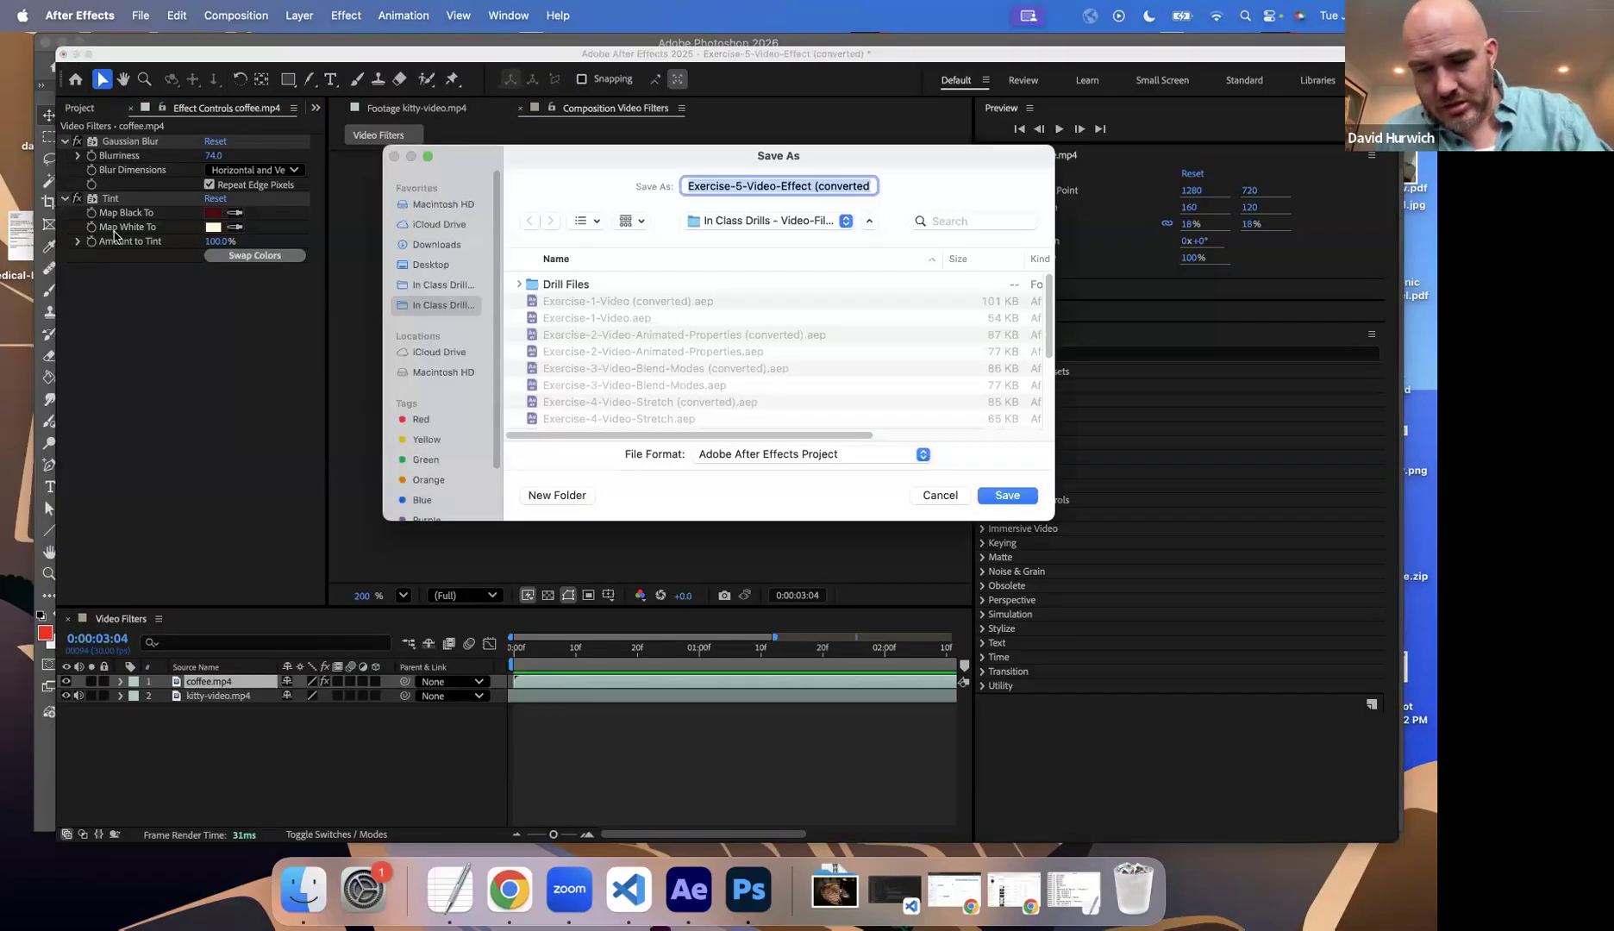
{"action": "key", "text": "Return"}
{"action": "left_click", "coordinate": [140, 15]}
{"action": "left_click", "coordinate": [172, 64]}
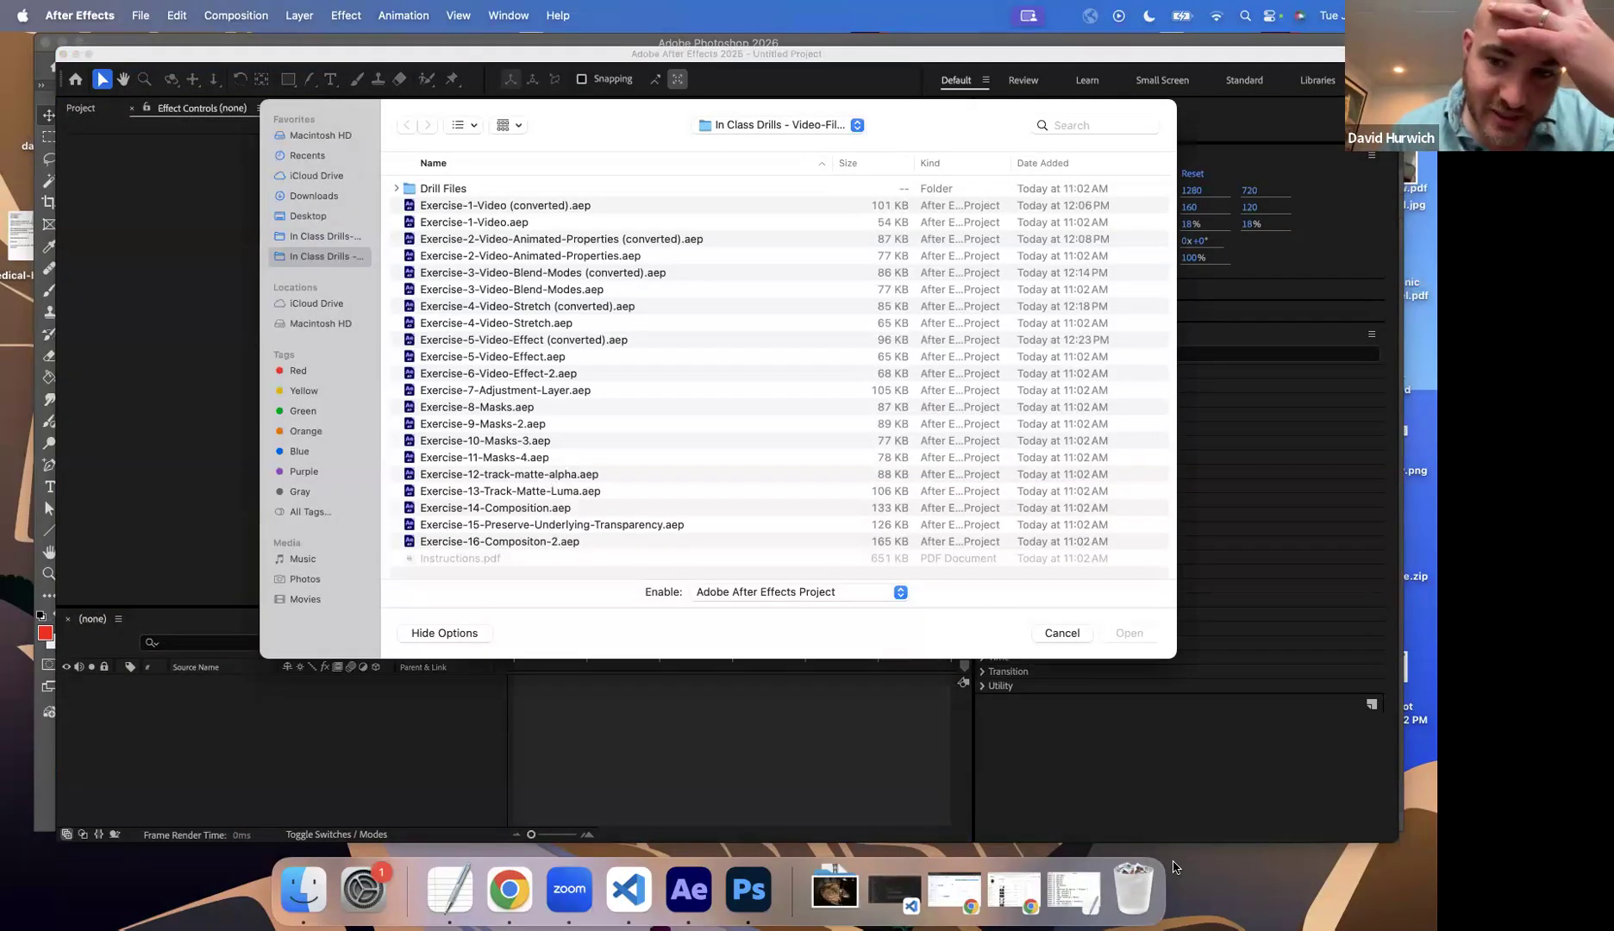
{"action": "left_click", "coordinate": [1064, 634]}
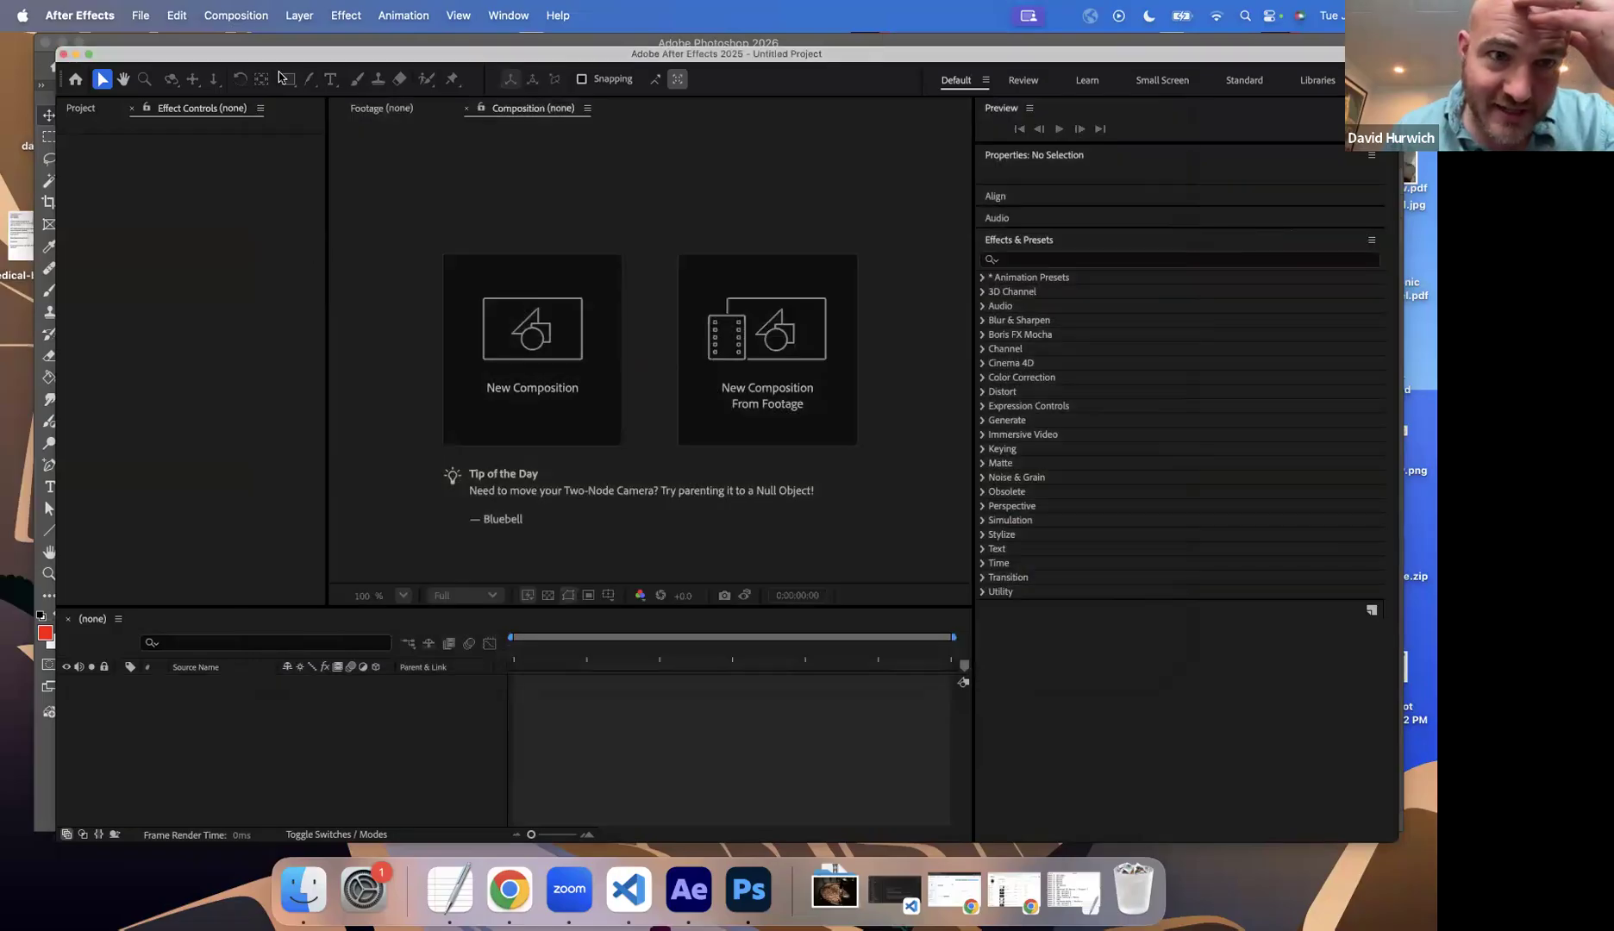
Step: Open the project Exercise-6-Video-Effect-2.aep from the In Class Drills folder and accept its conversion to the current version
{"action": "left_click", "coordinate": [344, 15]}
{"action": "left_click", "coordinate": [310, 709]}
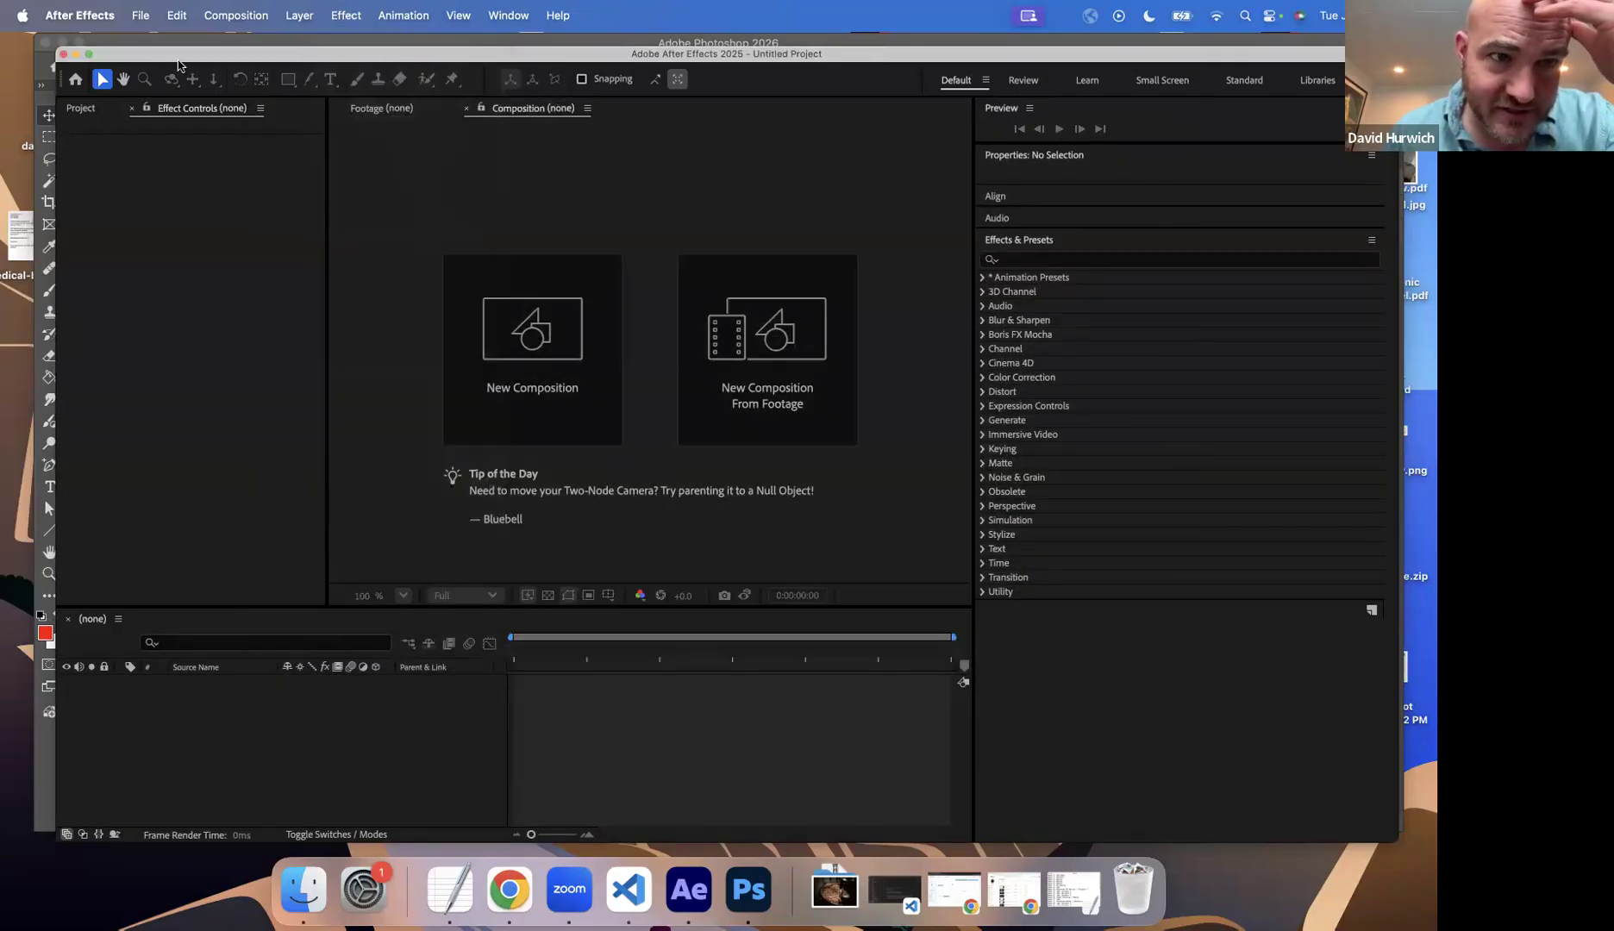
{"action": "left_click", "coordinate": [140, 16]}
{"action": "left_click", "coordinate": [157, 67]}
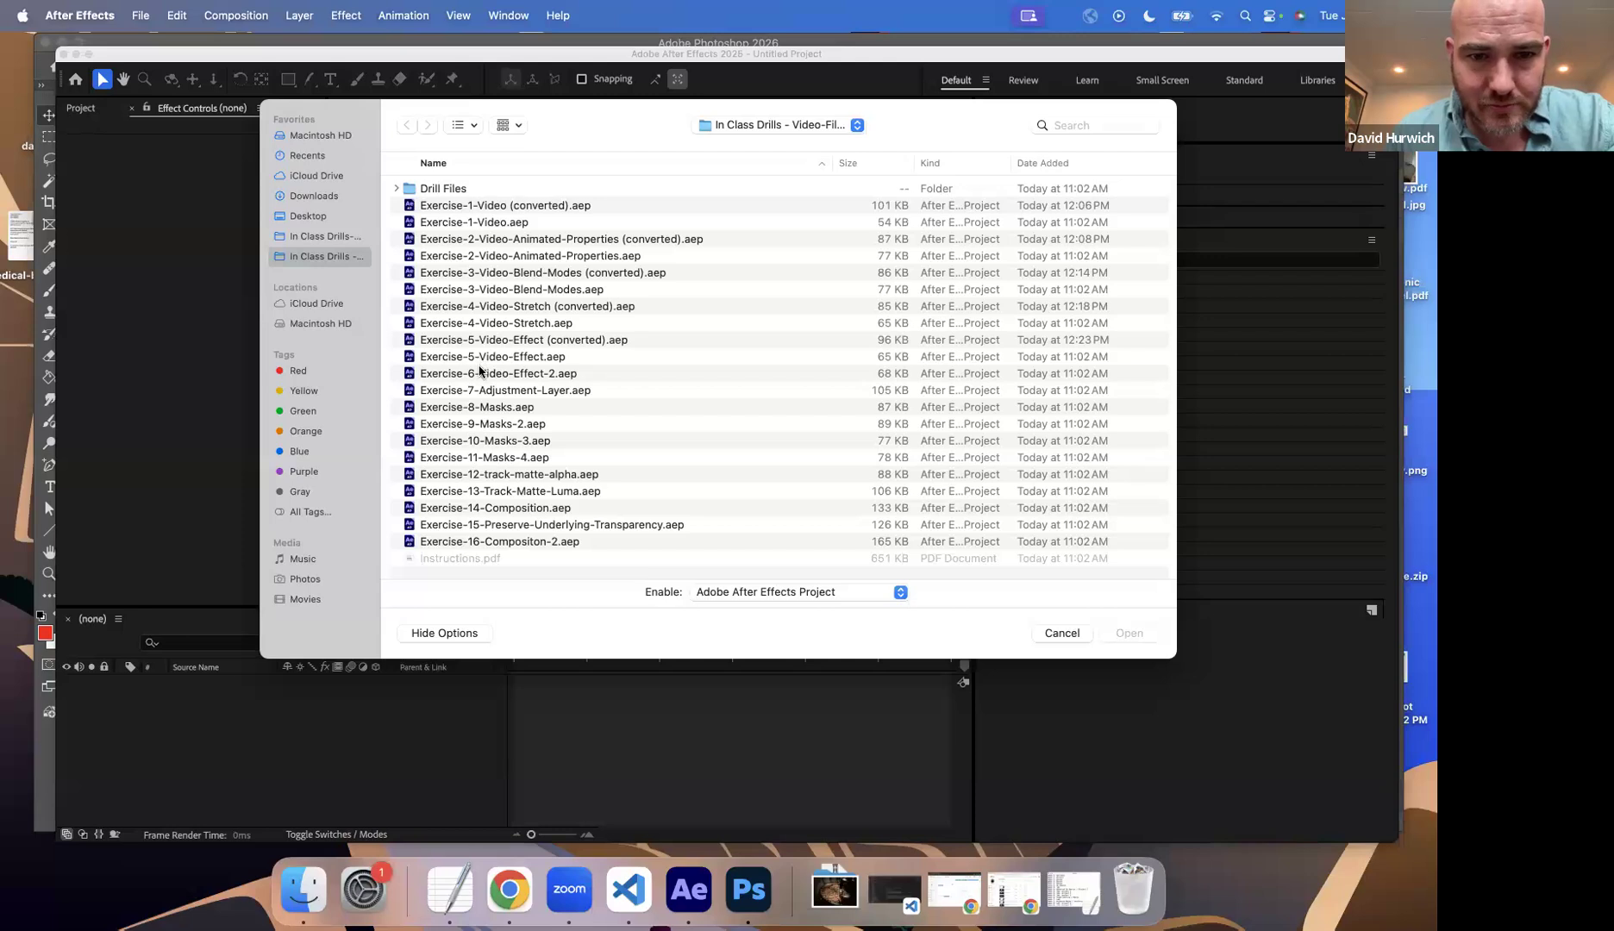
{"action": "double_click", "coordinate": [479, 373]}
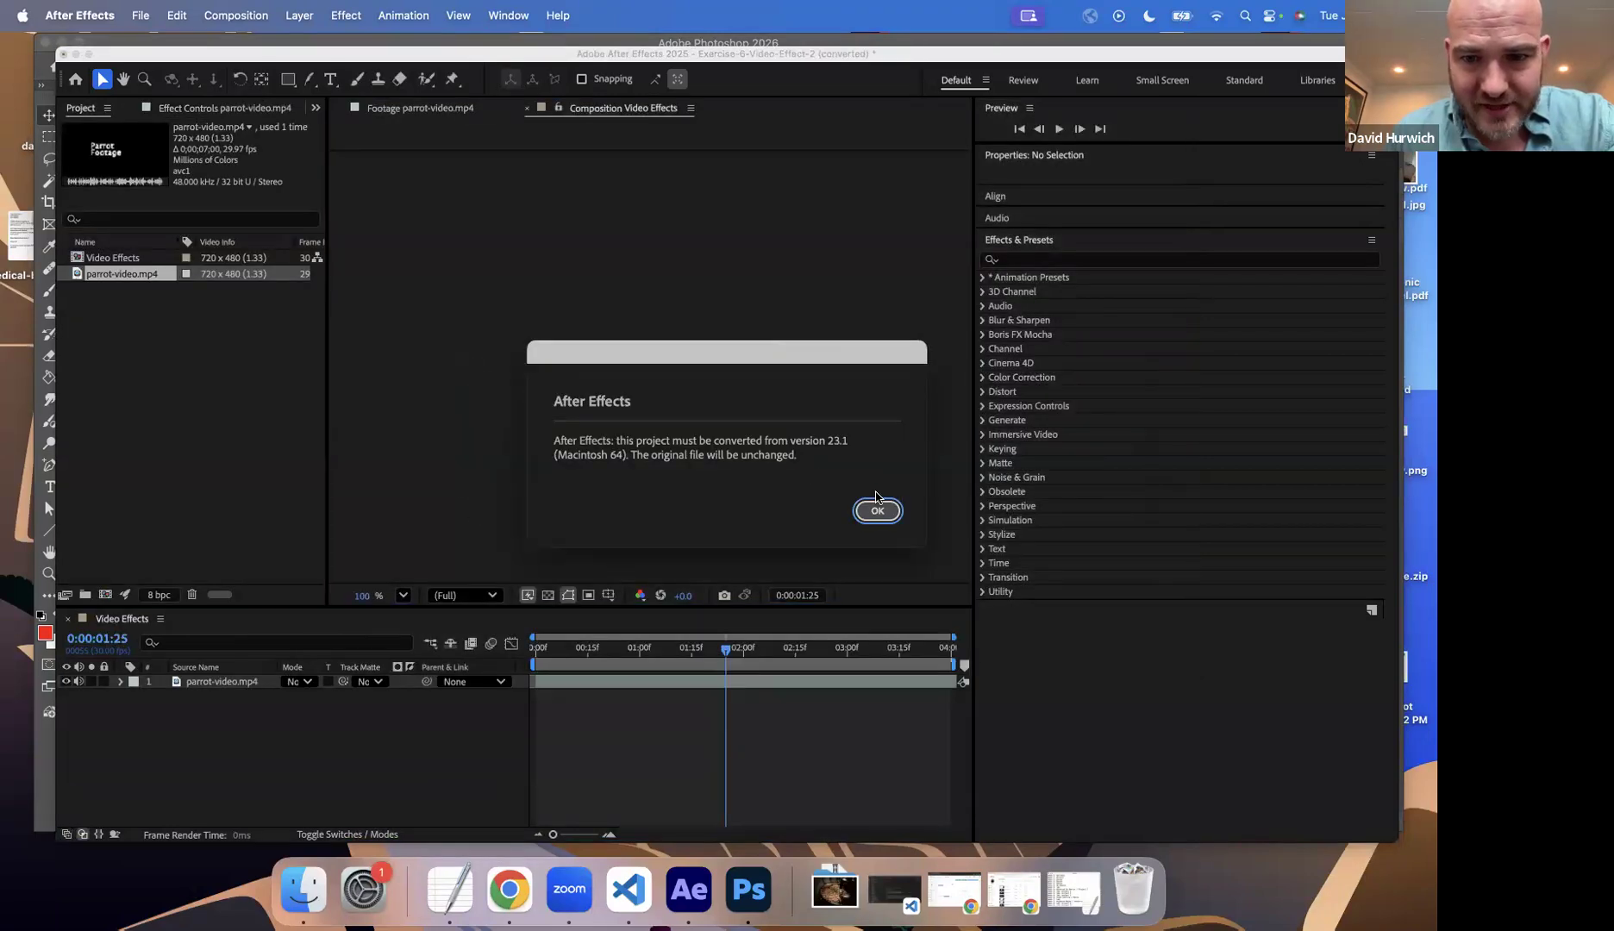
{"action": "left_click", "coordinate": [878, 509]}
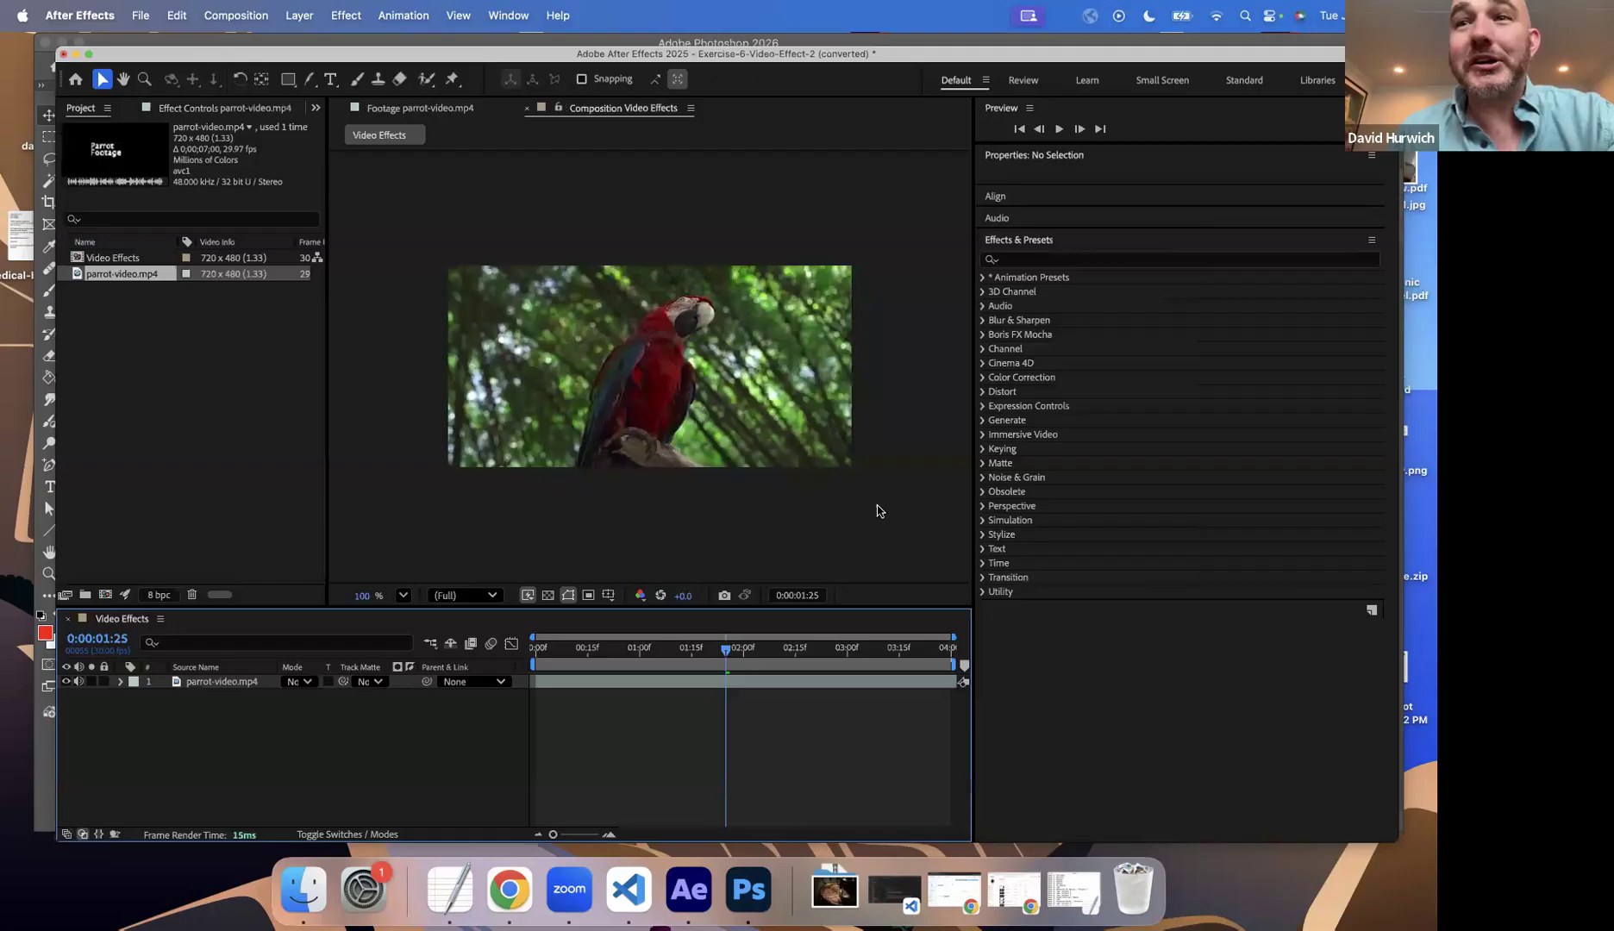
Step: Apply the CC Rainfall simulation effect to the parrot-video.mp4 layer in the Video Effects composition
{"action": "left_click", "coordinate": [347, 19]}
{"action": "left_click", "coordinate": [222, 681]}
{"action": "left_click", "coordinate": [220, 682]}
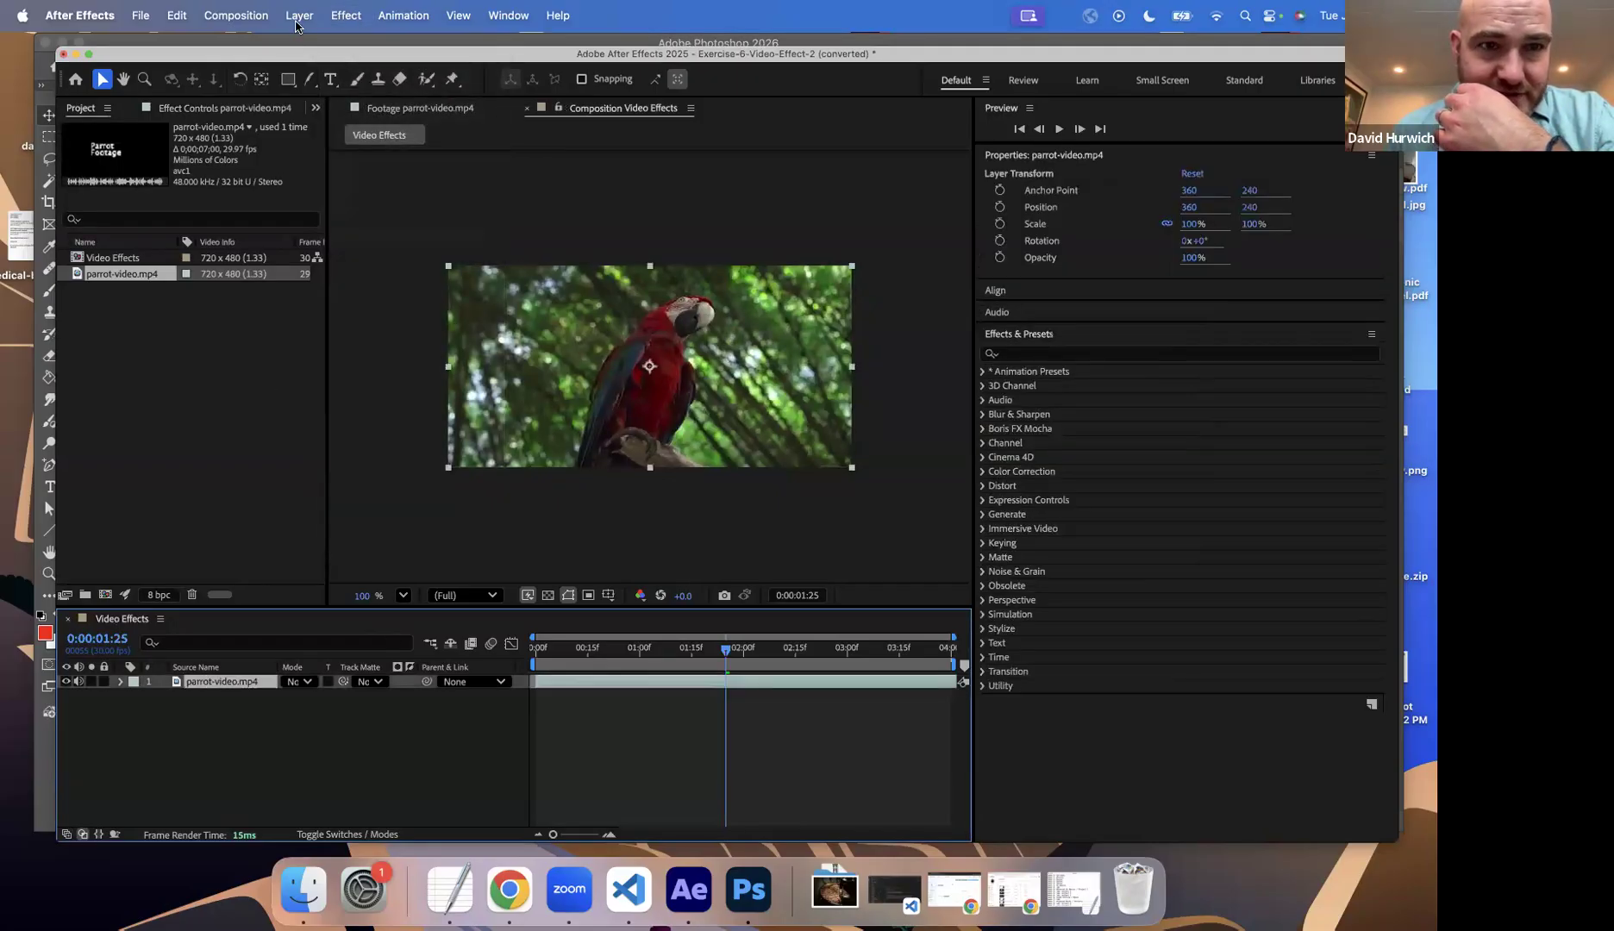
{"action": "left_click", "coordinate": [333, 19]}
{"action": "mouse_move", "coordinate": [393, 269]}
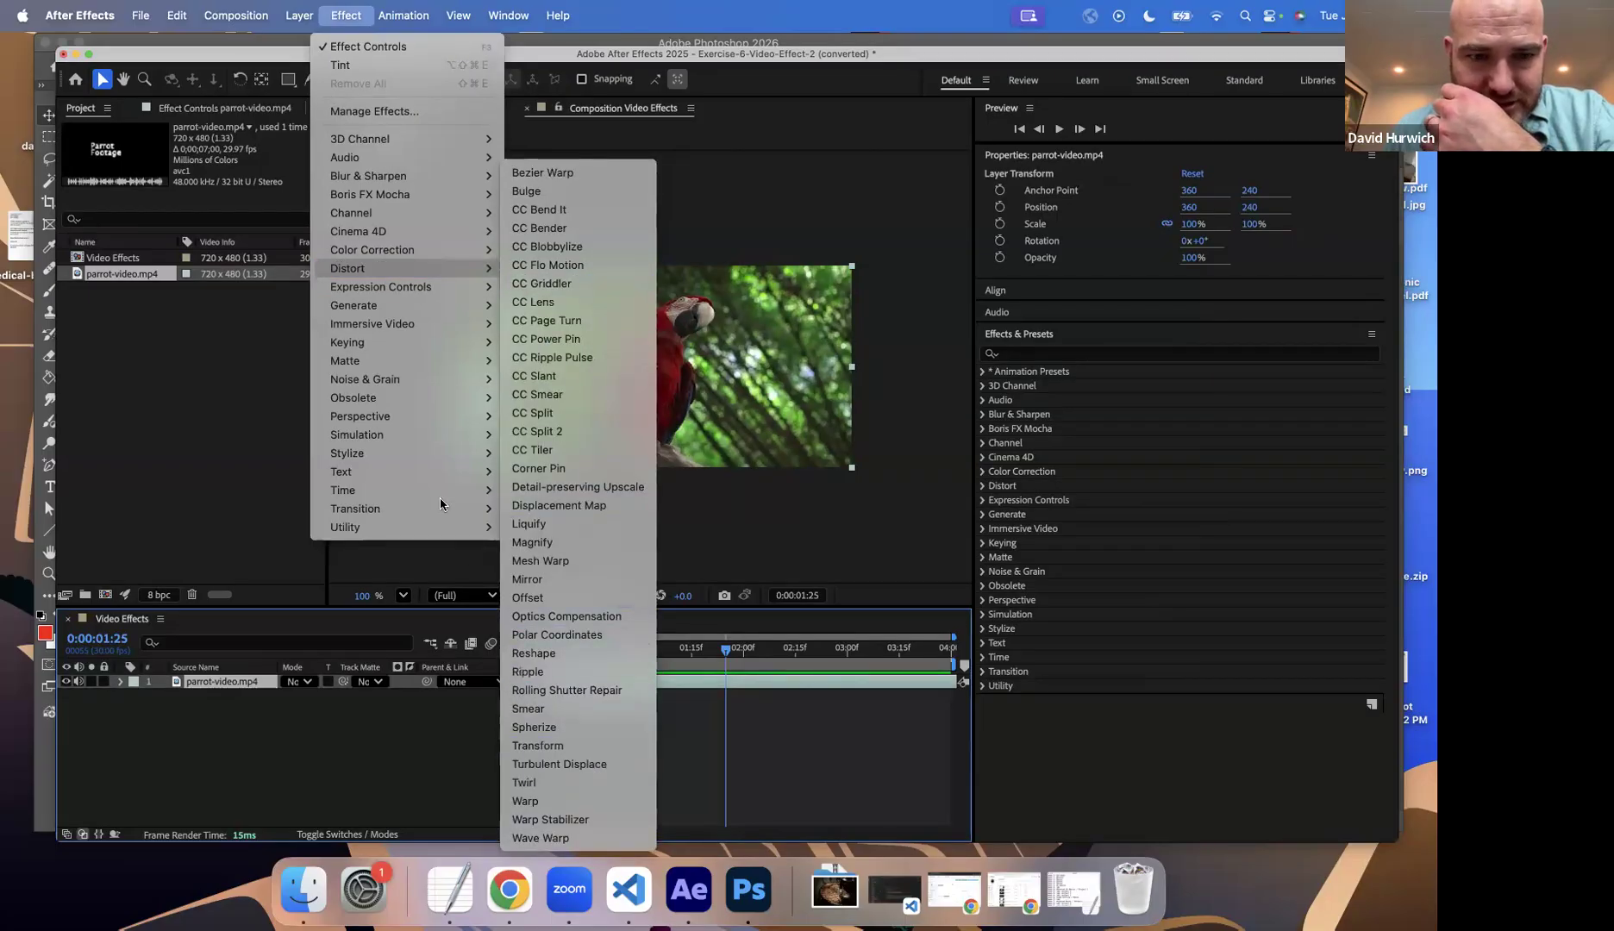
{"action": "mouse_move", "coordinate": [393, 307]}
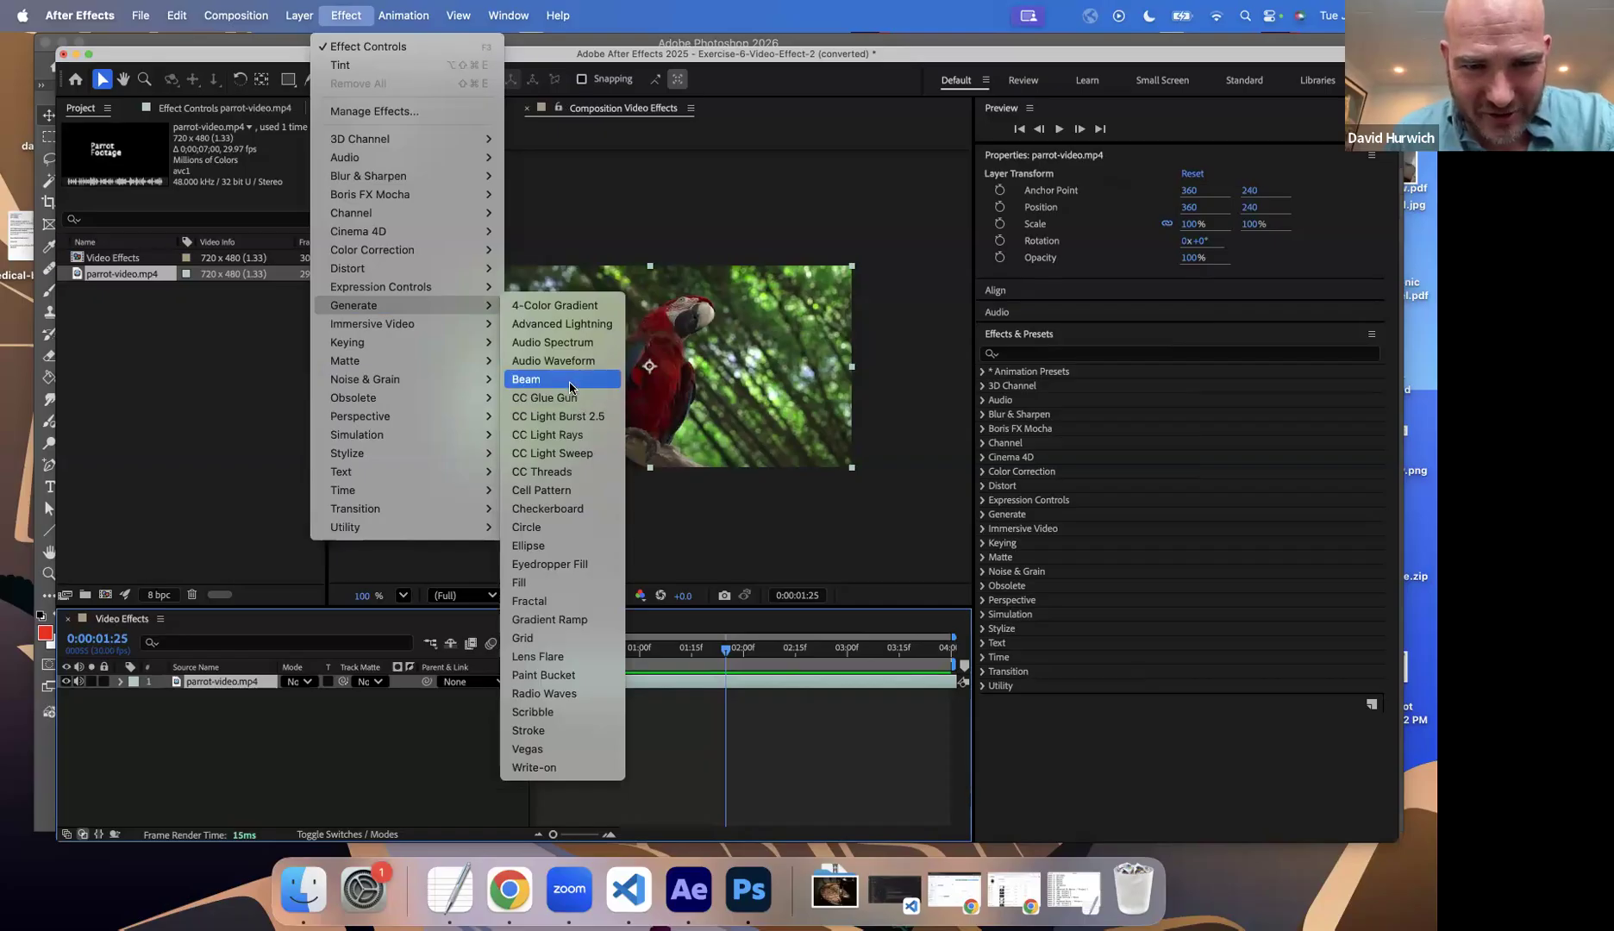
{"action": "mouse_move", "coordinate": [392, 419]}
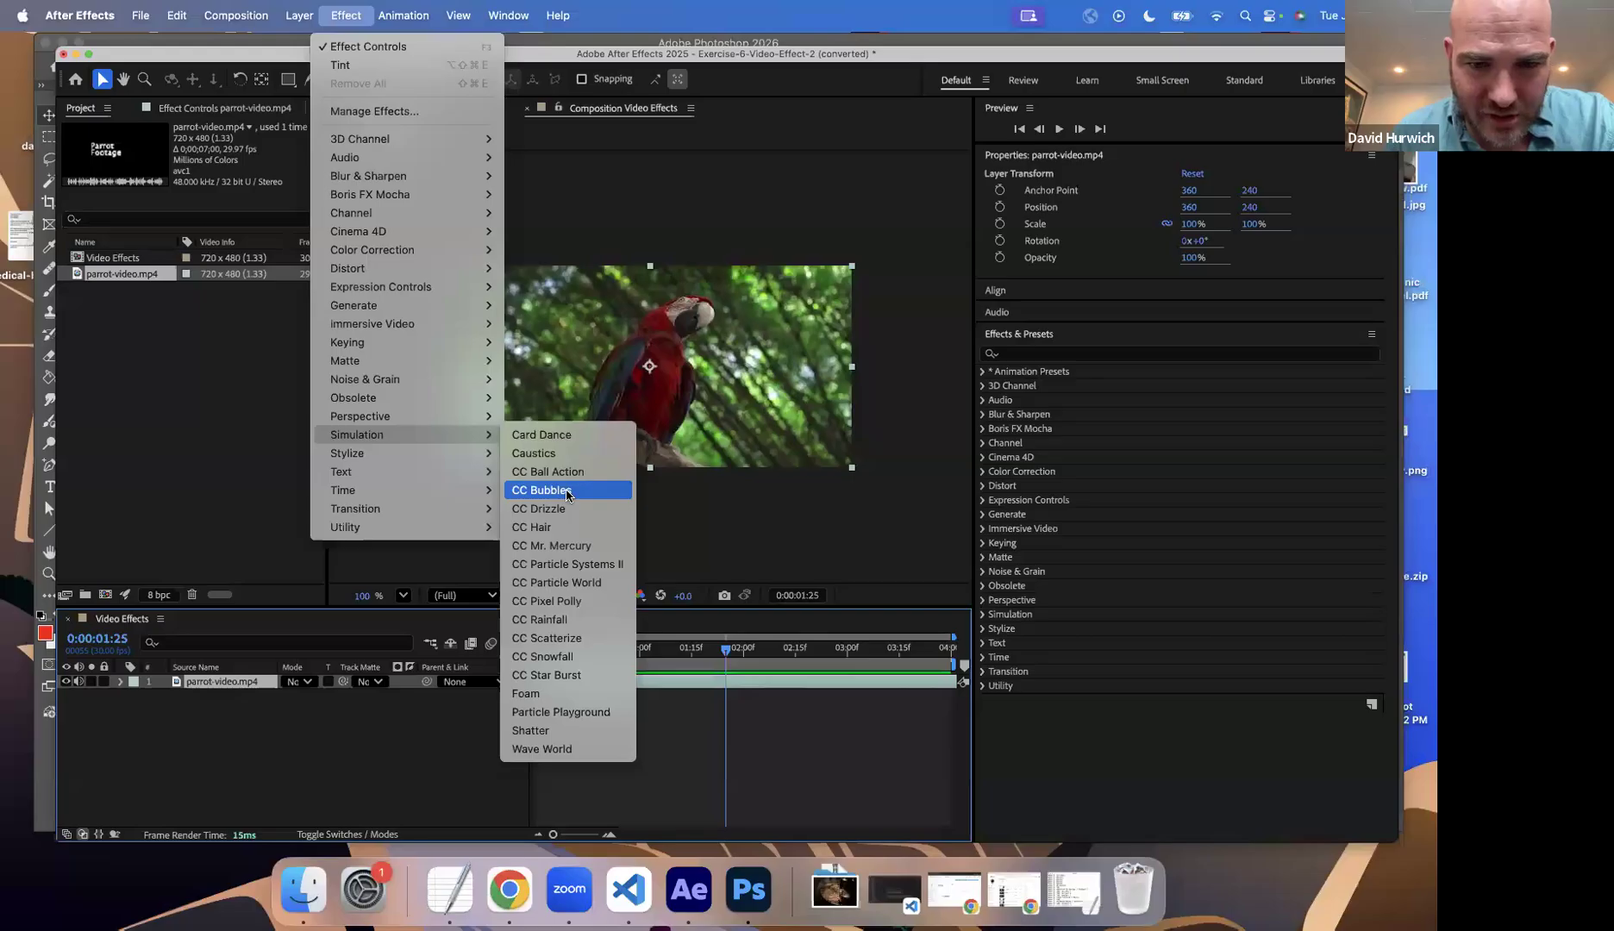
{"action": "left_click", "coordinate": [543, 619]}
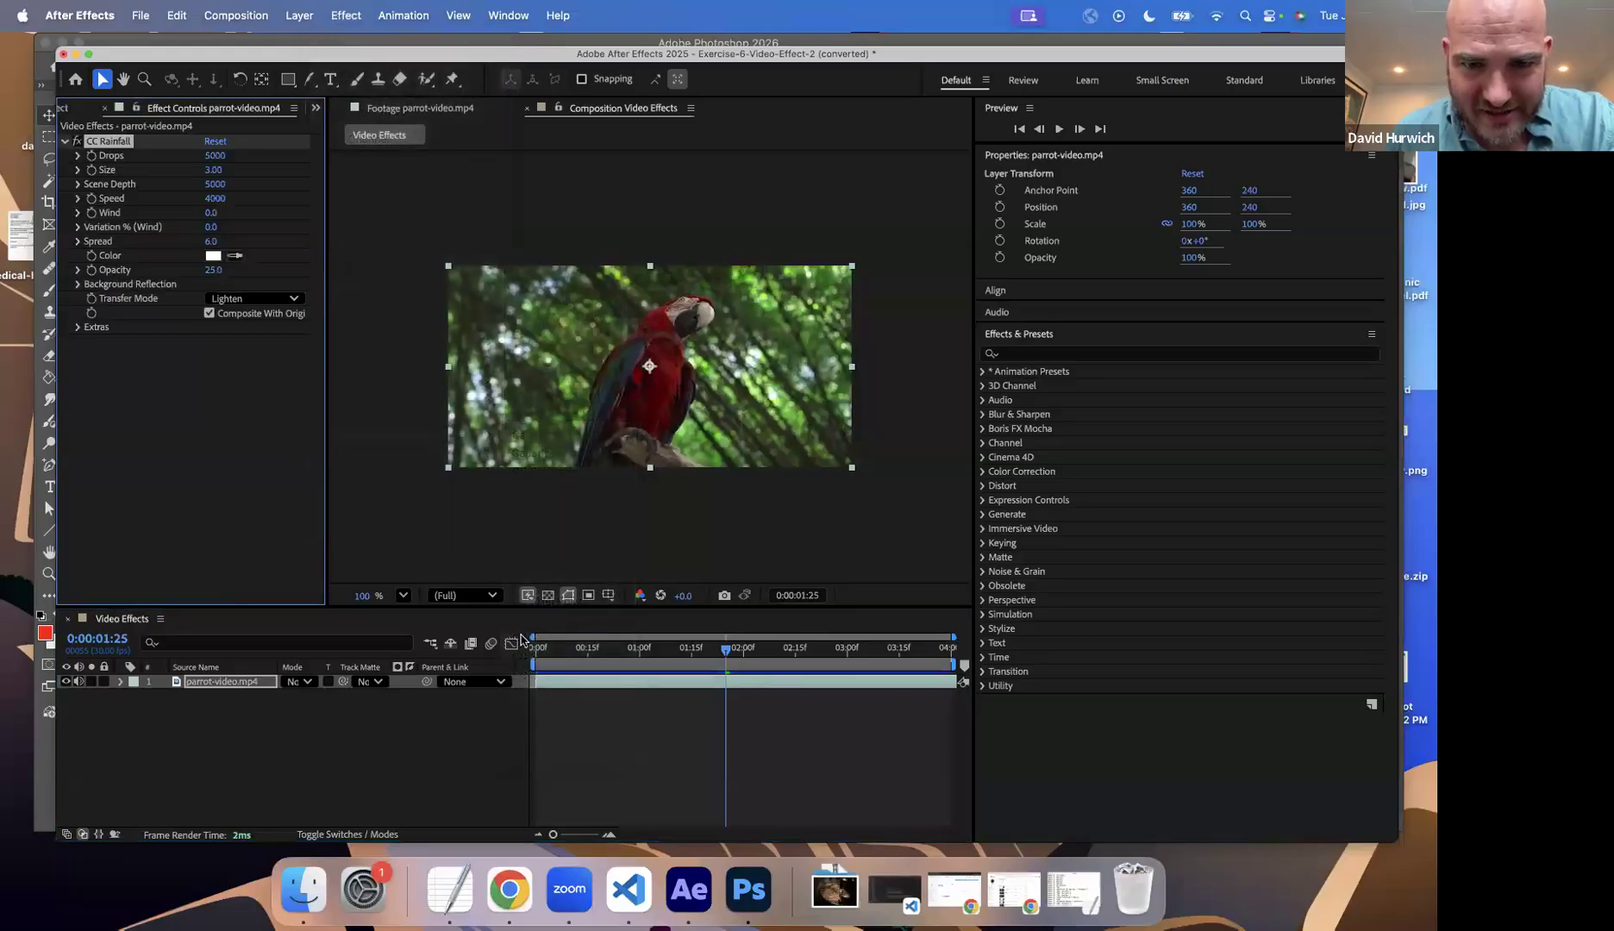
Step: Preview the CC Rainfall effect on the parrot footage and delete the effect from the layer
{"action": "left_click_drag", "start_coordinate": [548, 649], "coordinate": [605, 651]}
{"action": "key", "text": "space"}
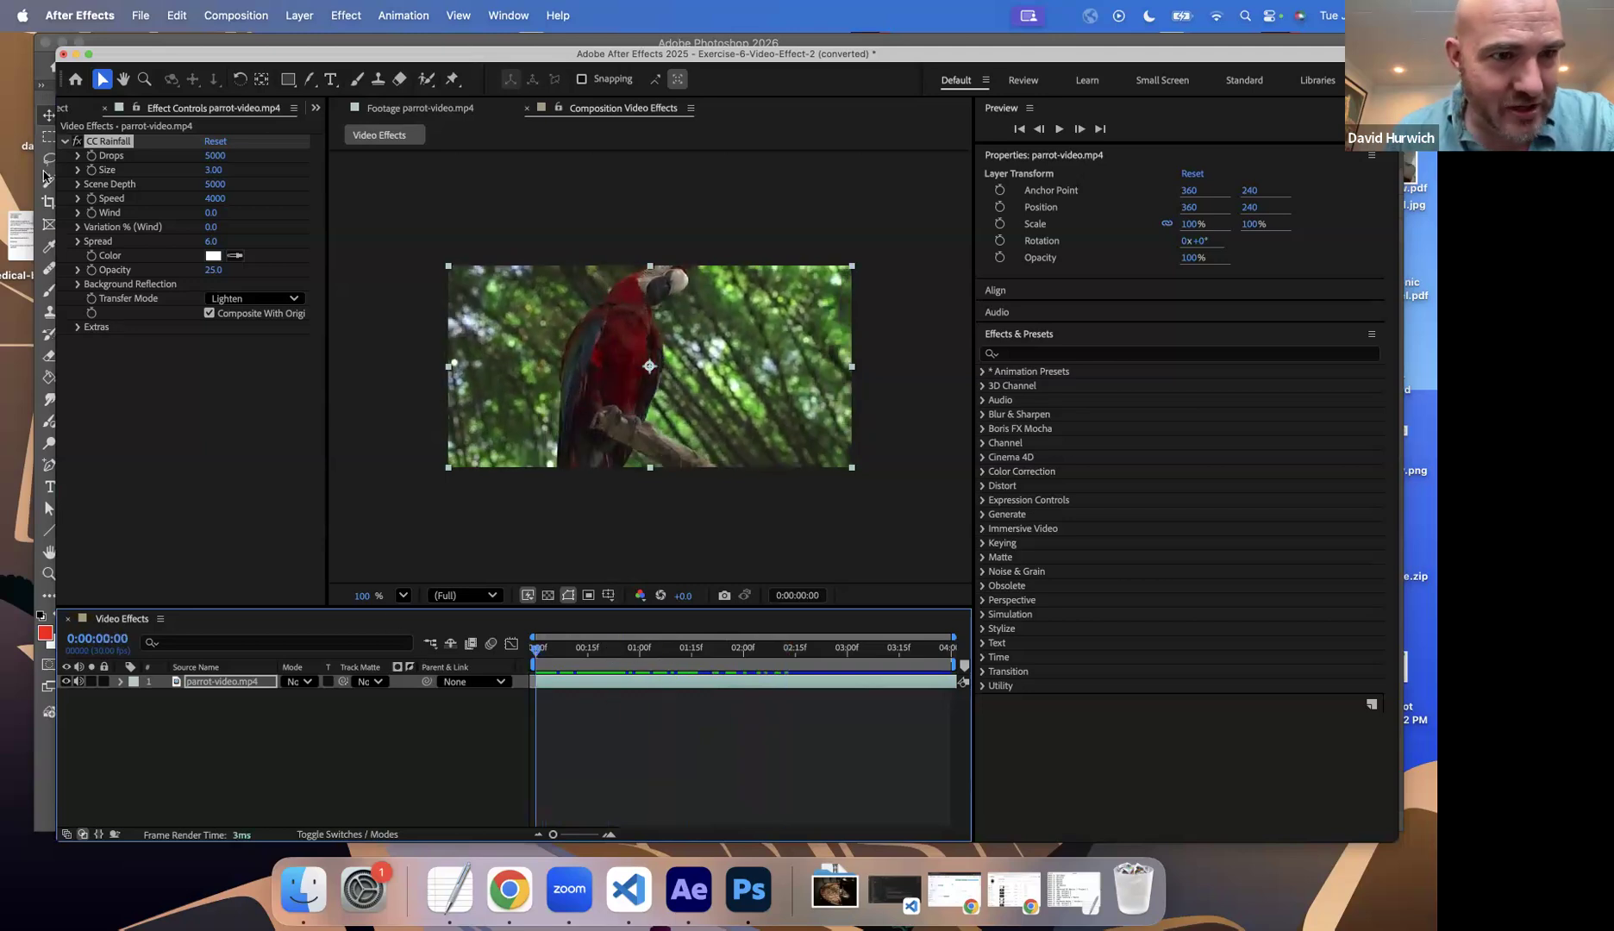
{"action": "left_click", "coordinate": [117, 141]}
{"action": "key", "text": "Delete"}
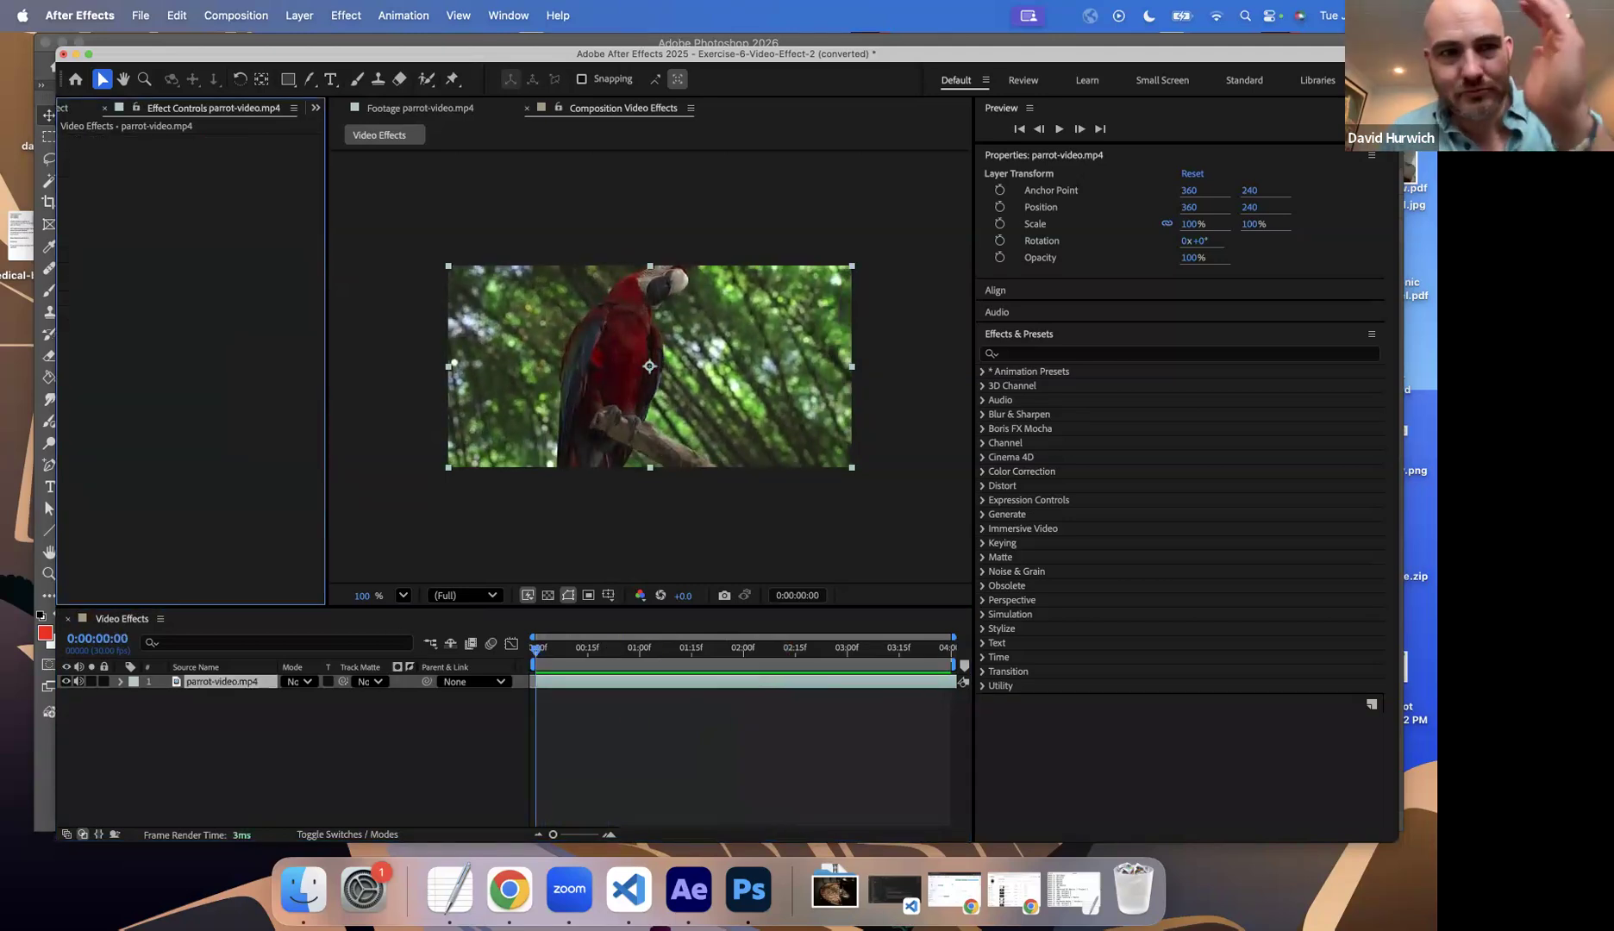
Step: Apply the CC Mr. Mercury simulation effect to the parrot-video.mp4 layer and preview it
{"action": "left_click", "coordinate": [331, 18]}
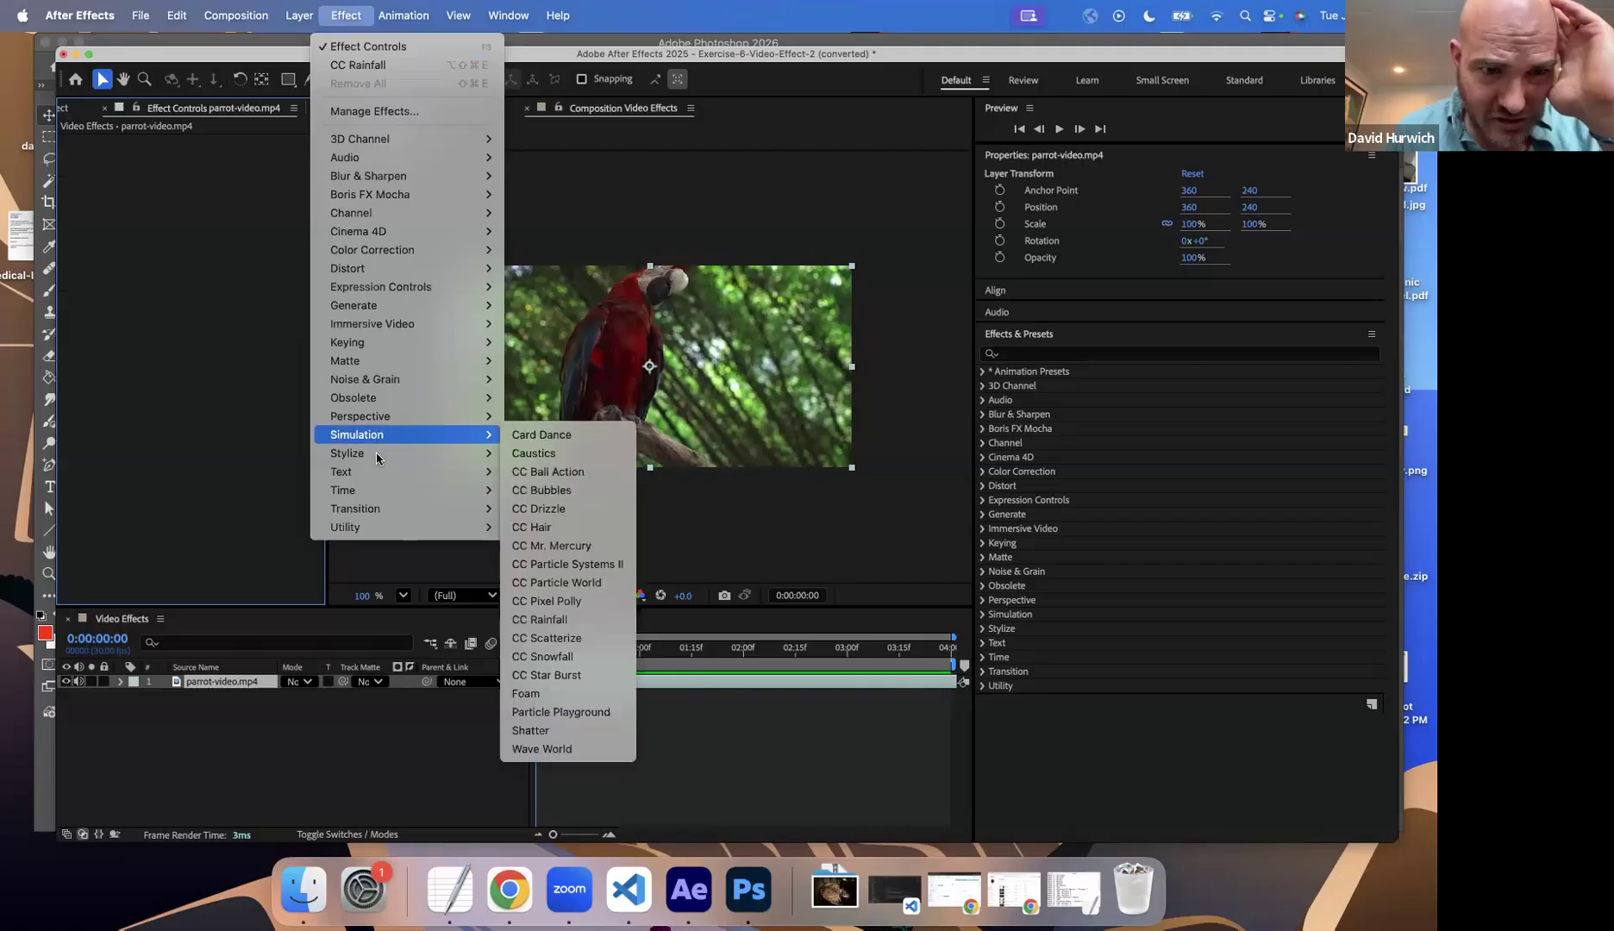
{"action": "mouse_move", "coordinate": [389, 440]}
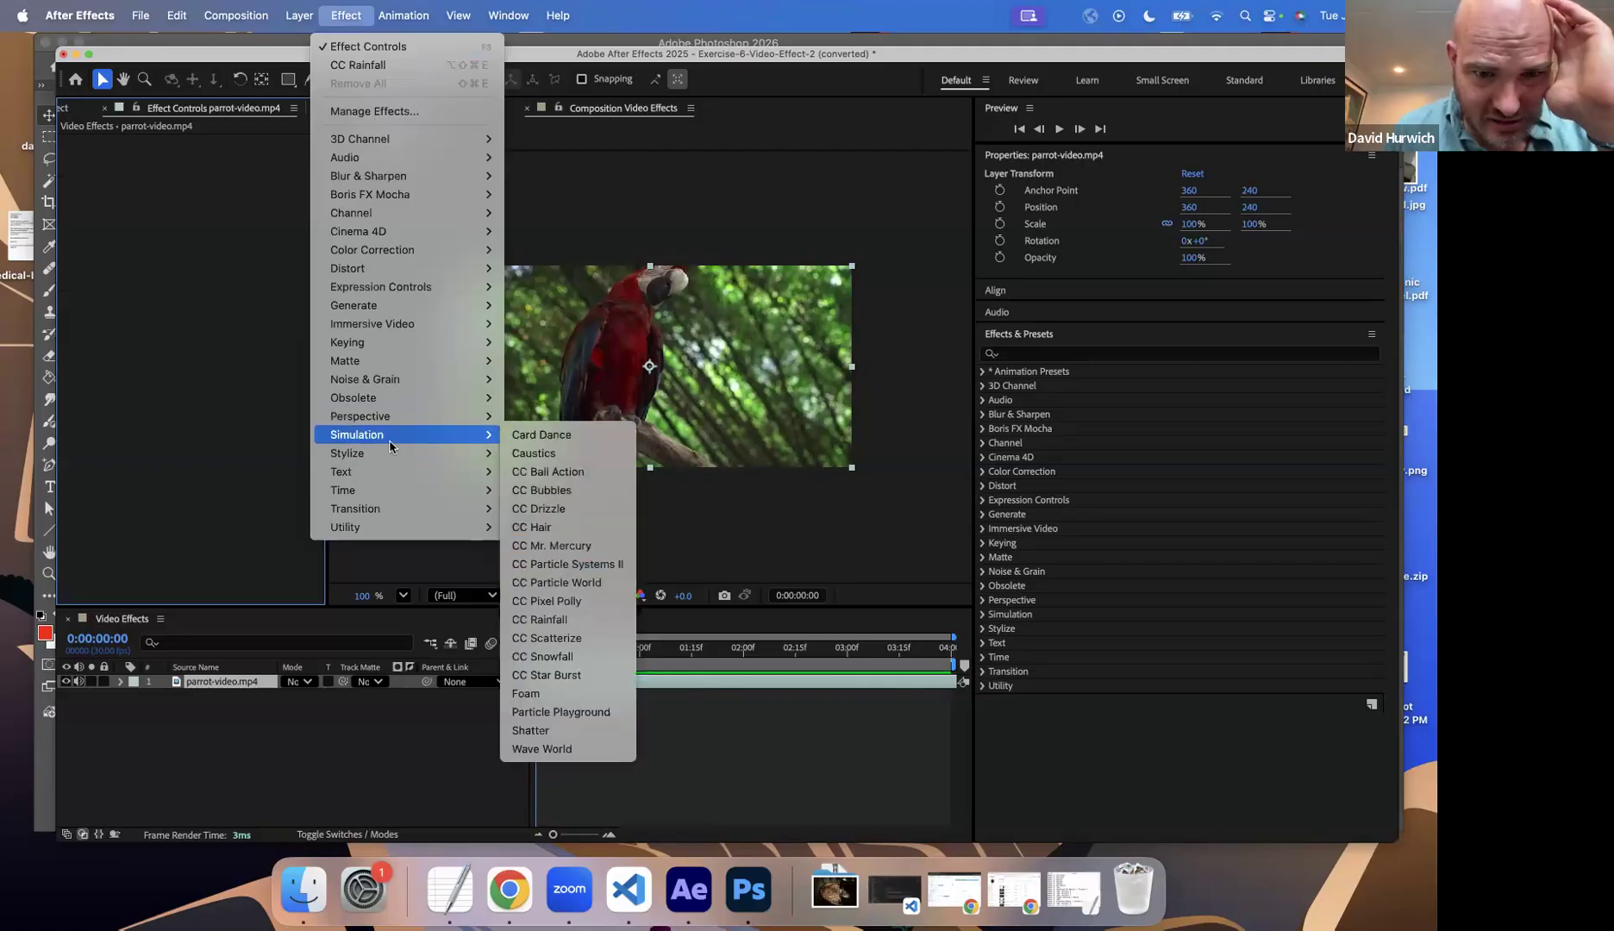
{"action": "left_click", "coordinate": [594, 544]}
{"action": "left_click_drag", "start_coordinate": [538, 648], "coordinate": [712, 649]}
{"action": "key", "text": "space"}
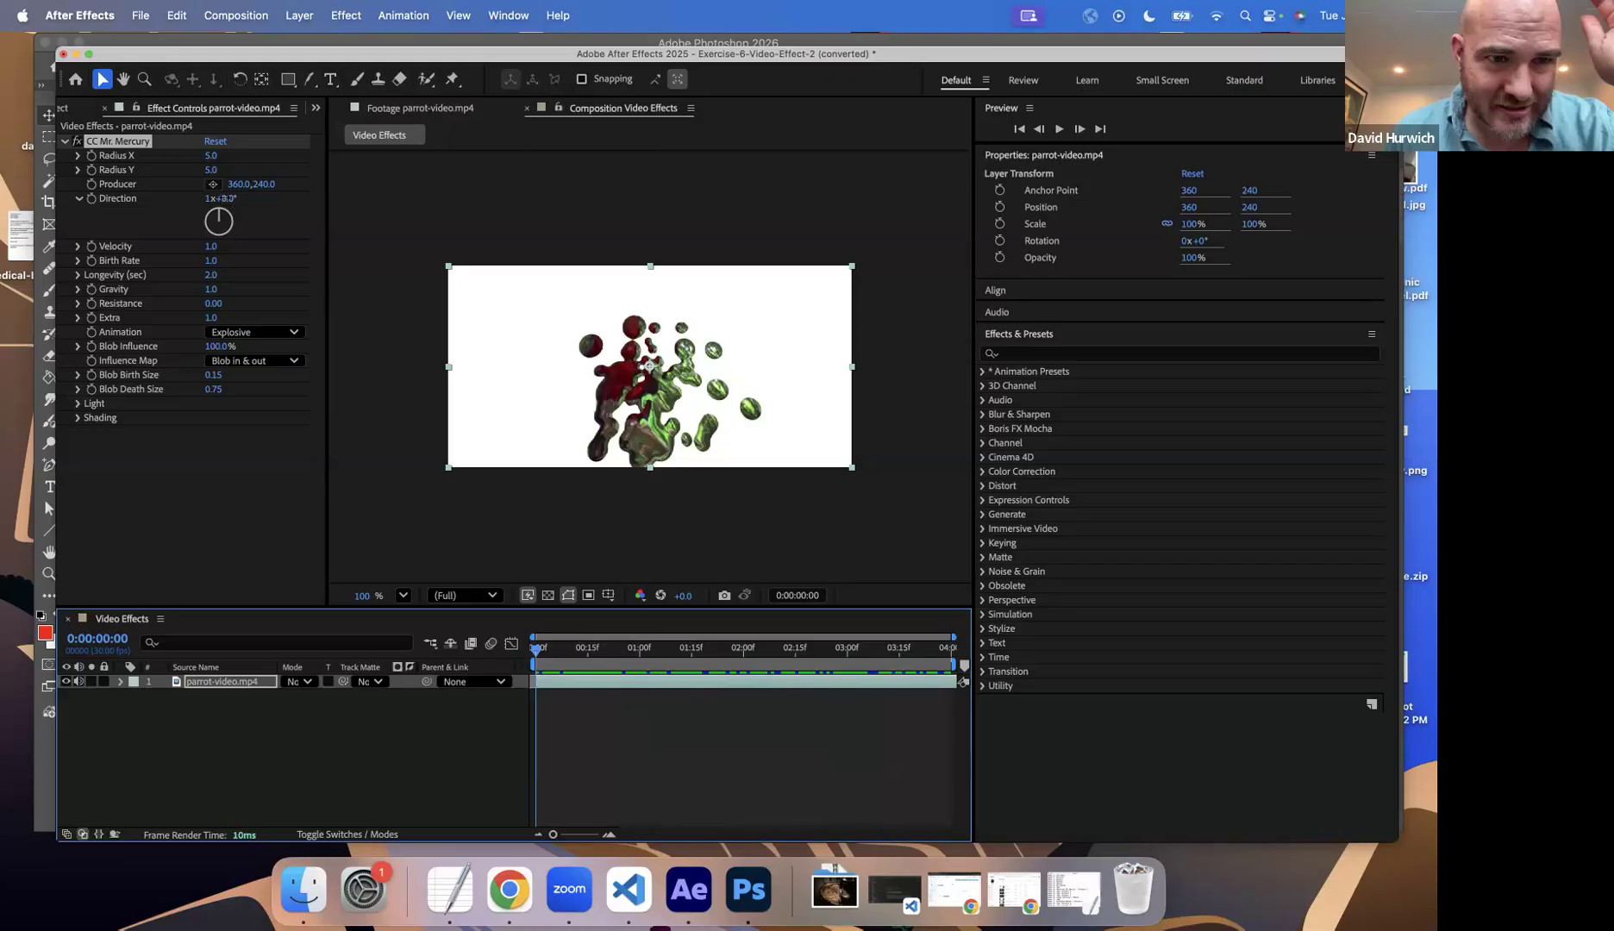
Step: Try CC Mr. Mercury's Direction at 1x+124.0° and 0x+9.0°, and delete the effect from the parrot layer
{"action": "left_click_drag", "start_coordinate": [228, 199], "coordinate": [335, 200]}
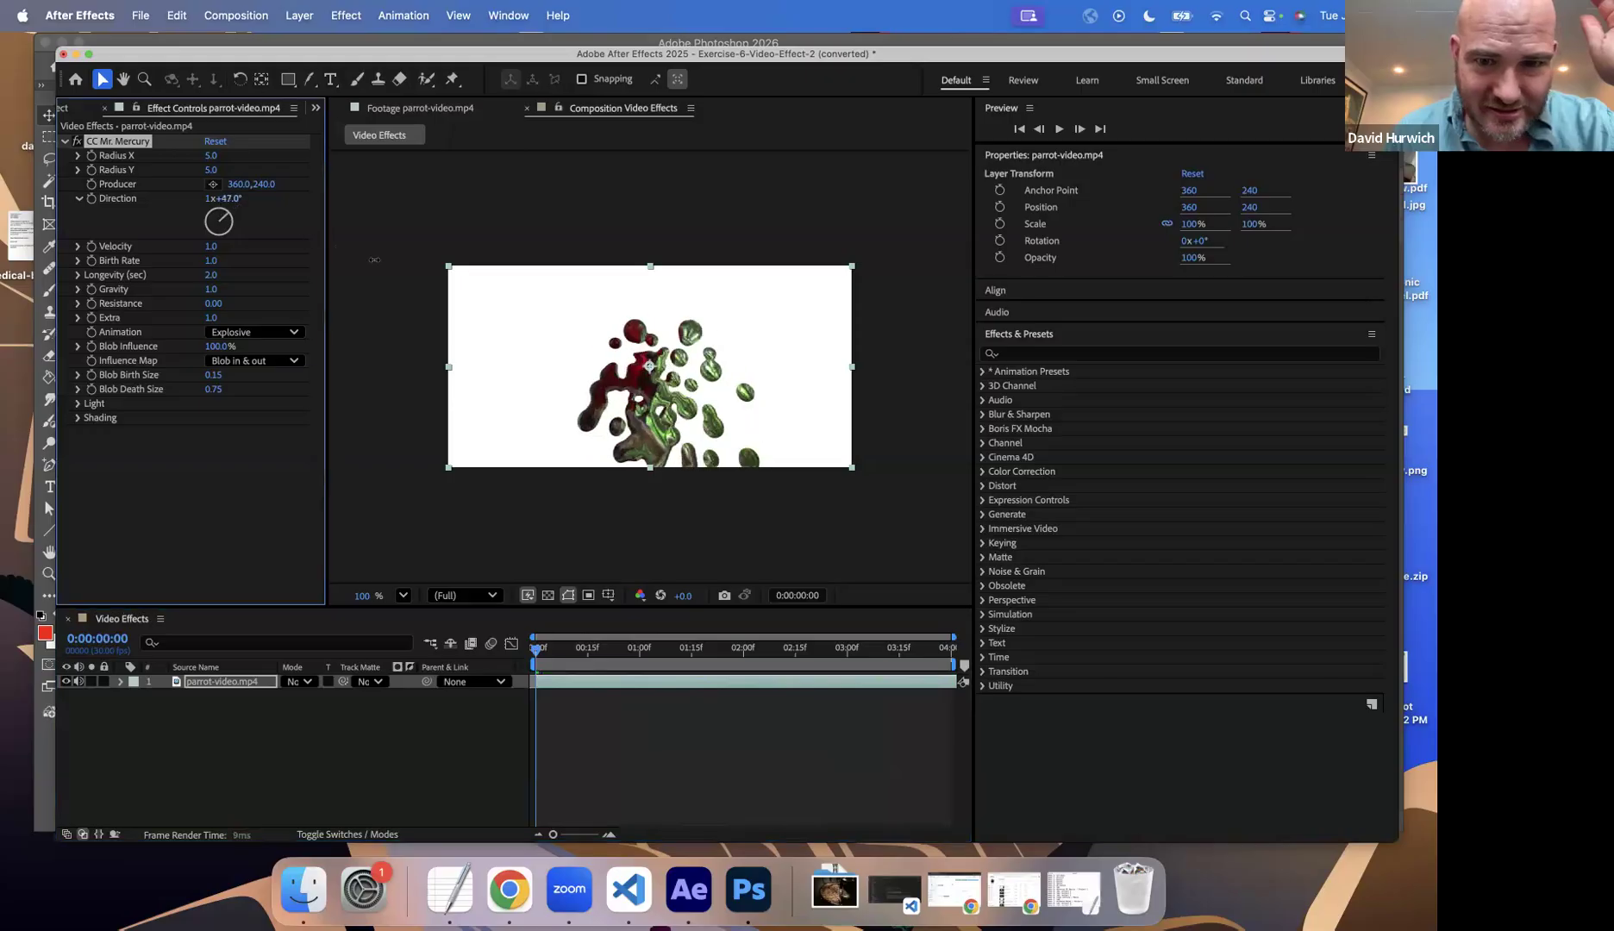
{"action": "left_click", "coordinate": [682, 673]}
{"action": "left_click_drag", "start_coordinate": [235, 200], "coordinate": [74, 321]}
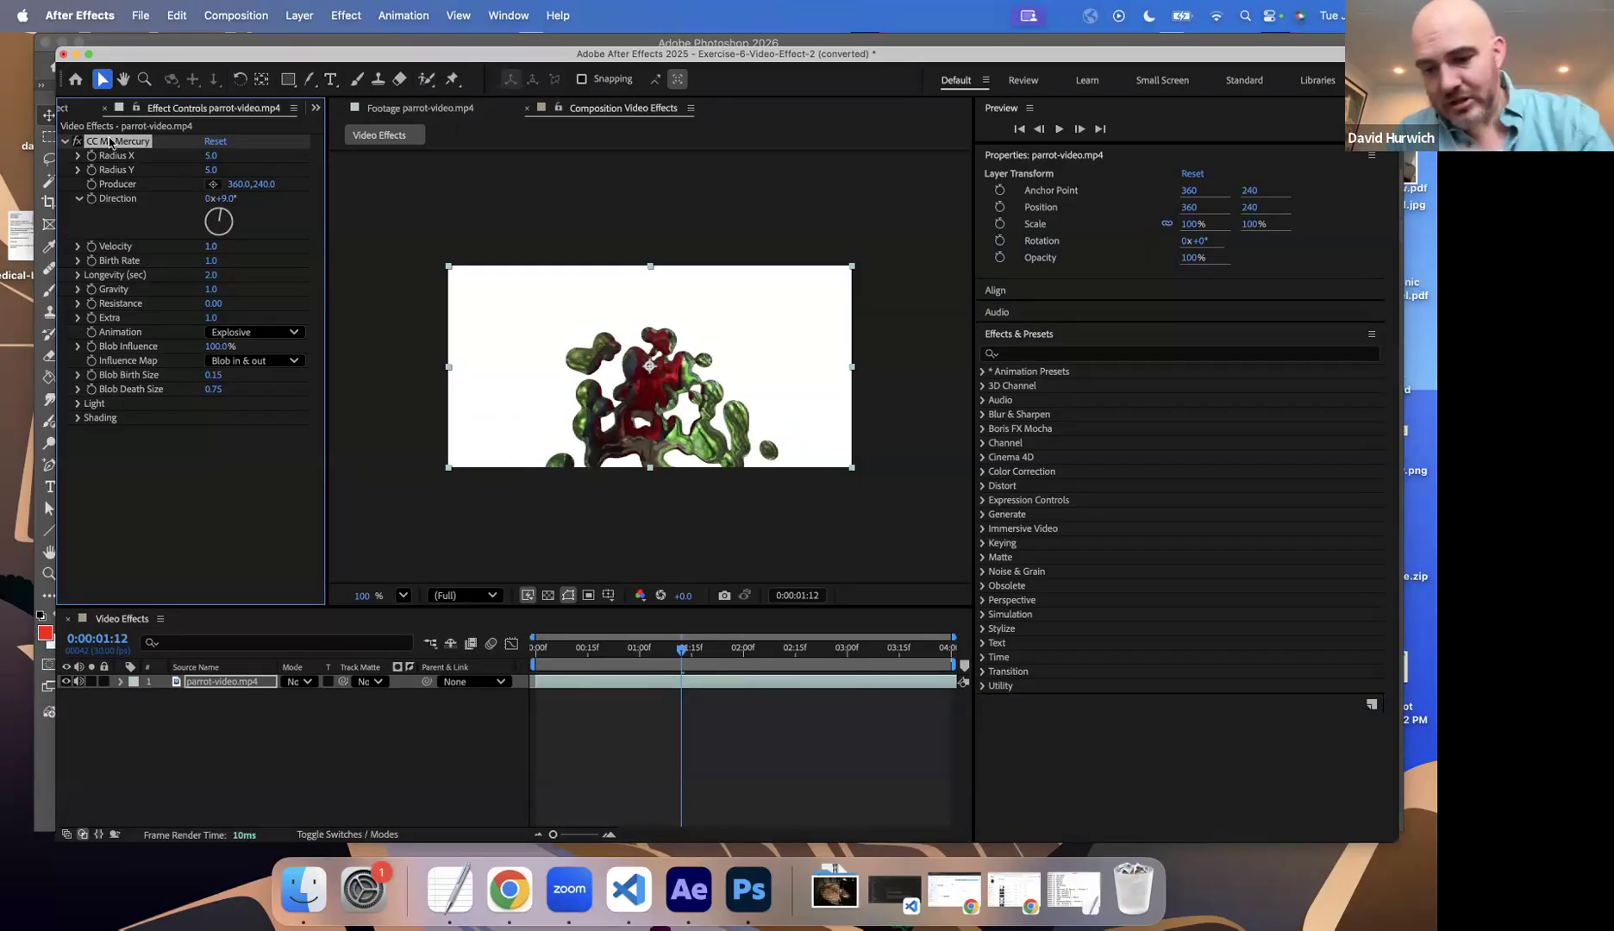
{"action": "key", "text": "Delete"}
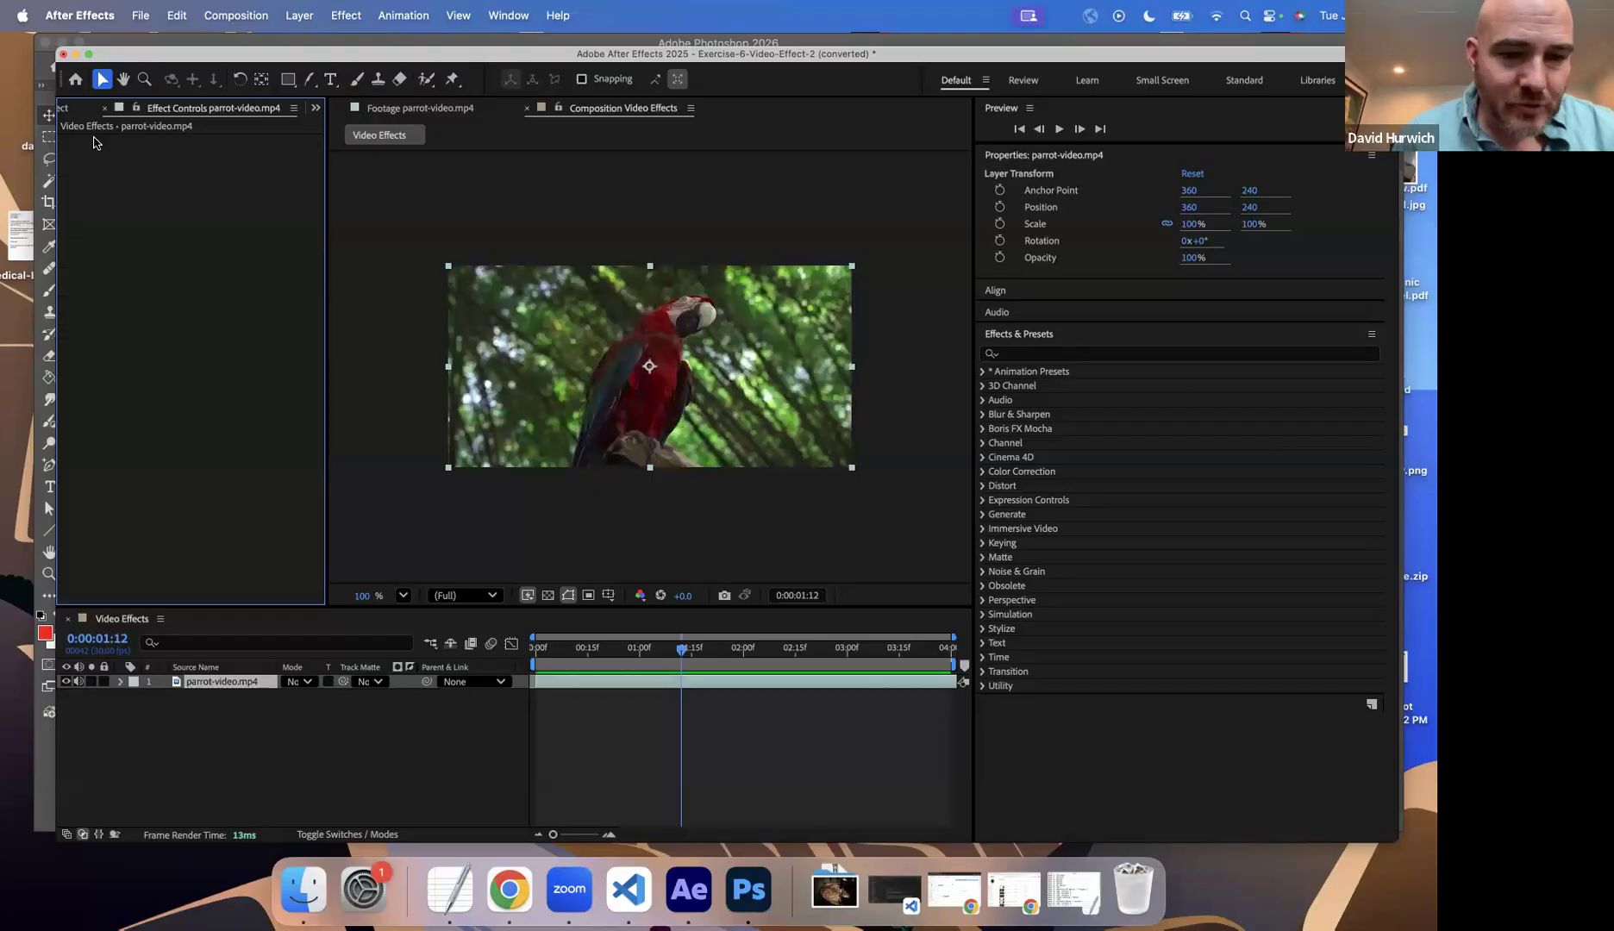
Step: Apply Gaussian Blur to the parrot-video.mp4 layer and briefly show its Blurriness slider
{"action": "left_click", "coordinate": [342, 19]}
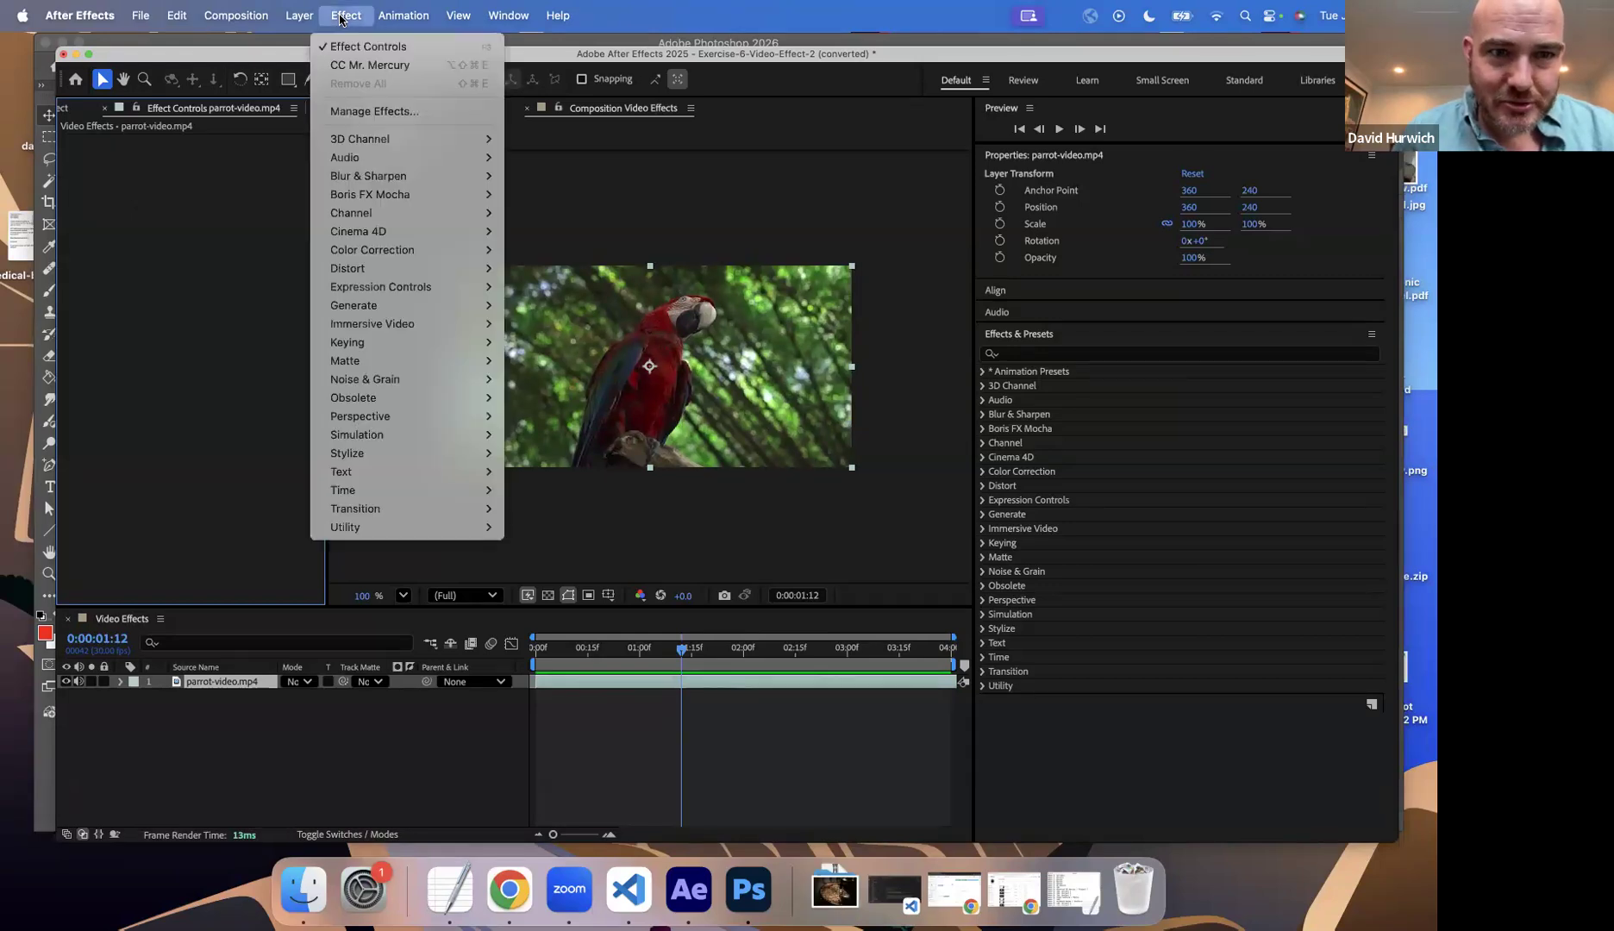
{"action": "mouse_move", "coordinate": [395, 252]}
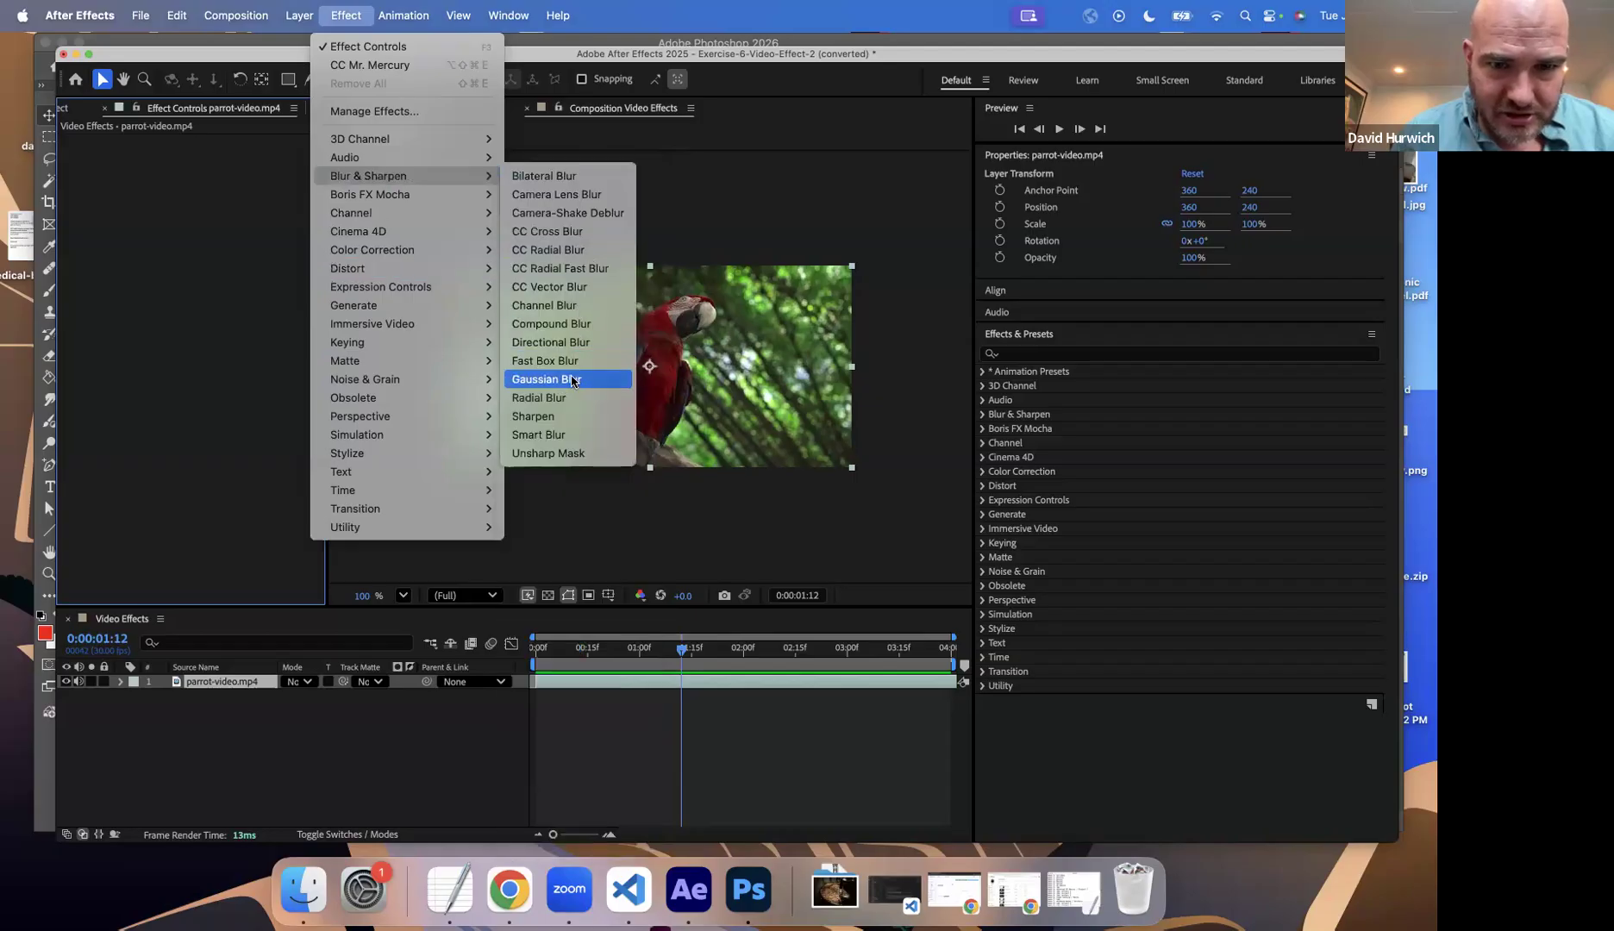
{"action": "left_click", "coordinate": [576, 380]}
{"action": "left_click_drag", "start_coordinate": [213, 159], "coordinate": [183, 163]}
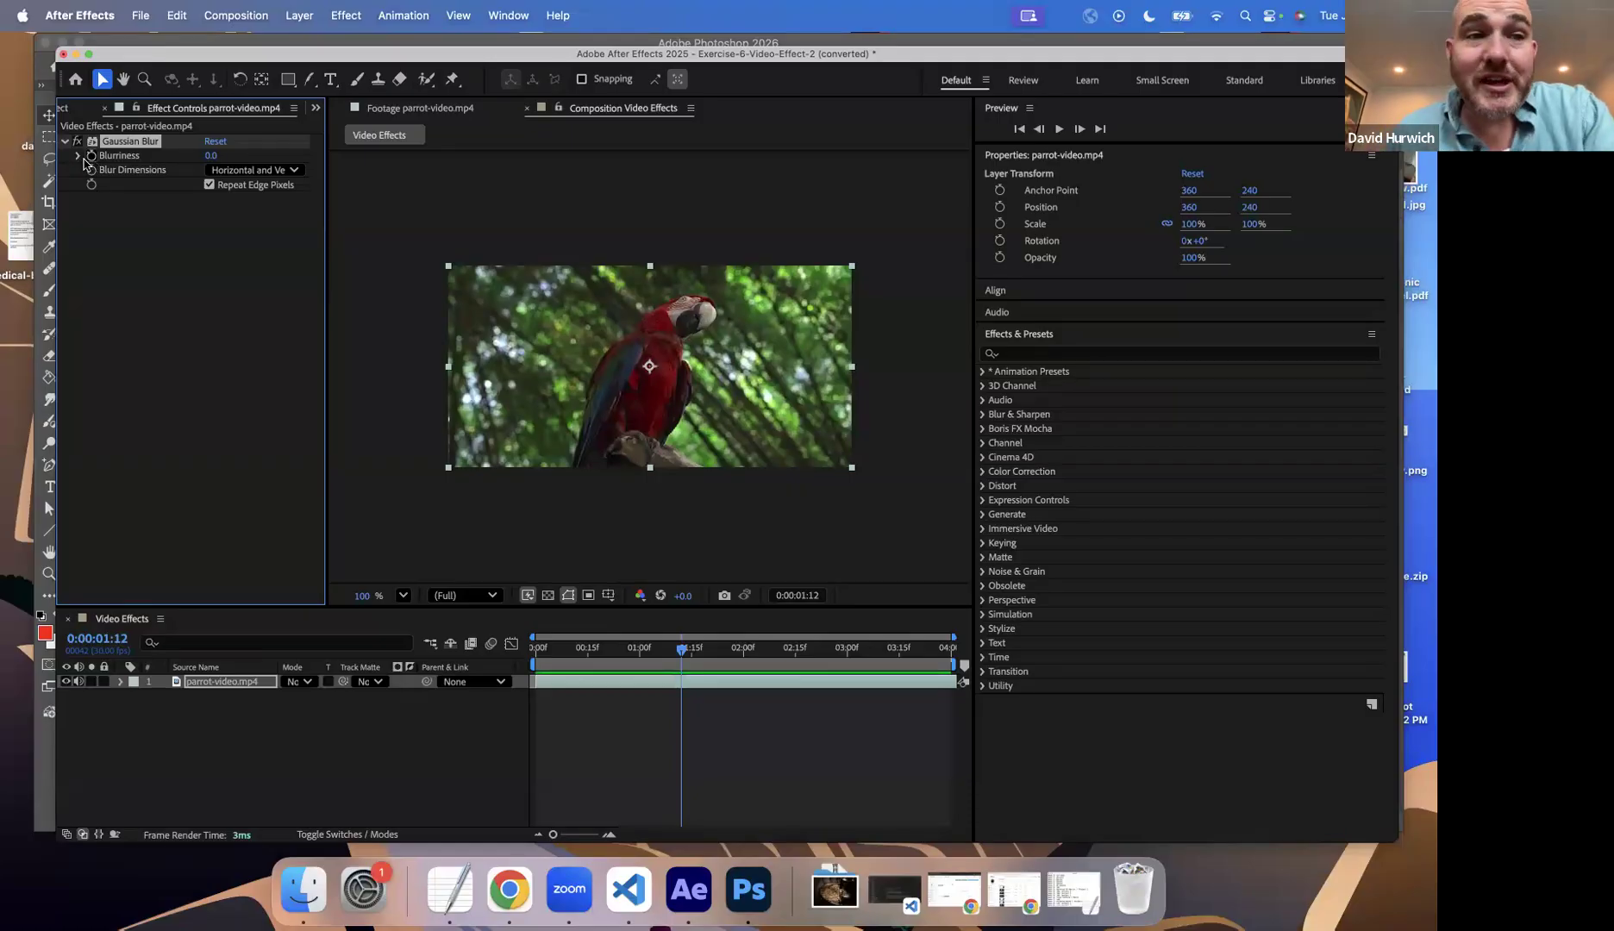
{"action": "left_click", "coordinate": [78, 157]}
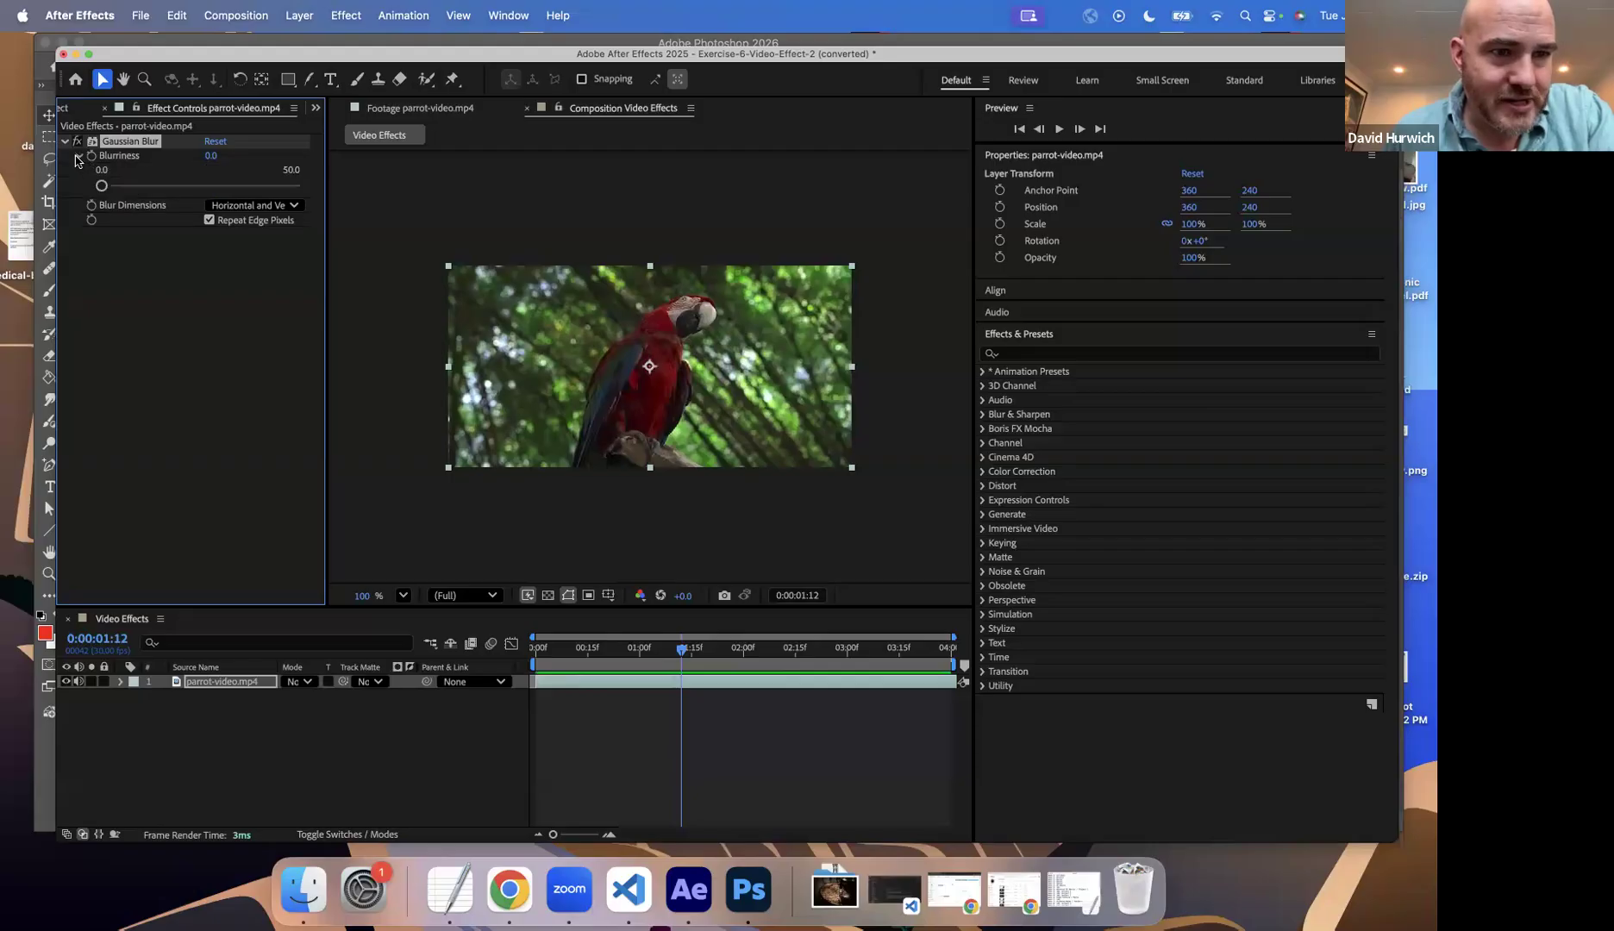
{"action": "left_click", "coordinate": [78, 157]}
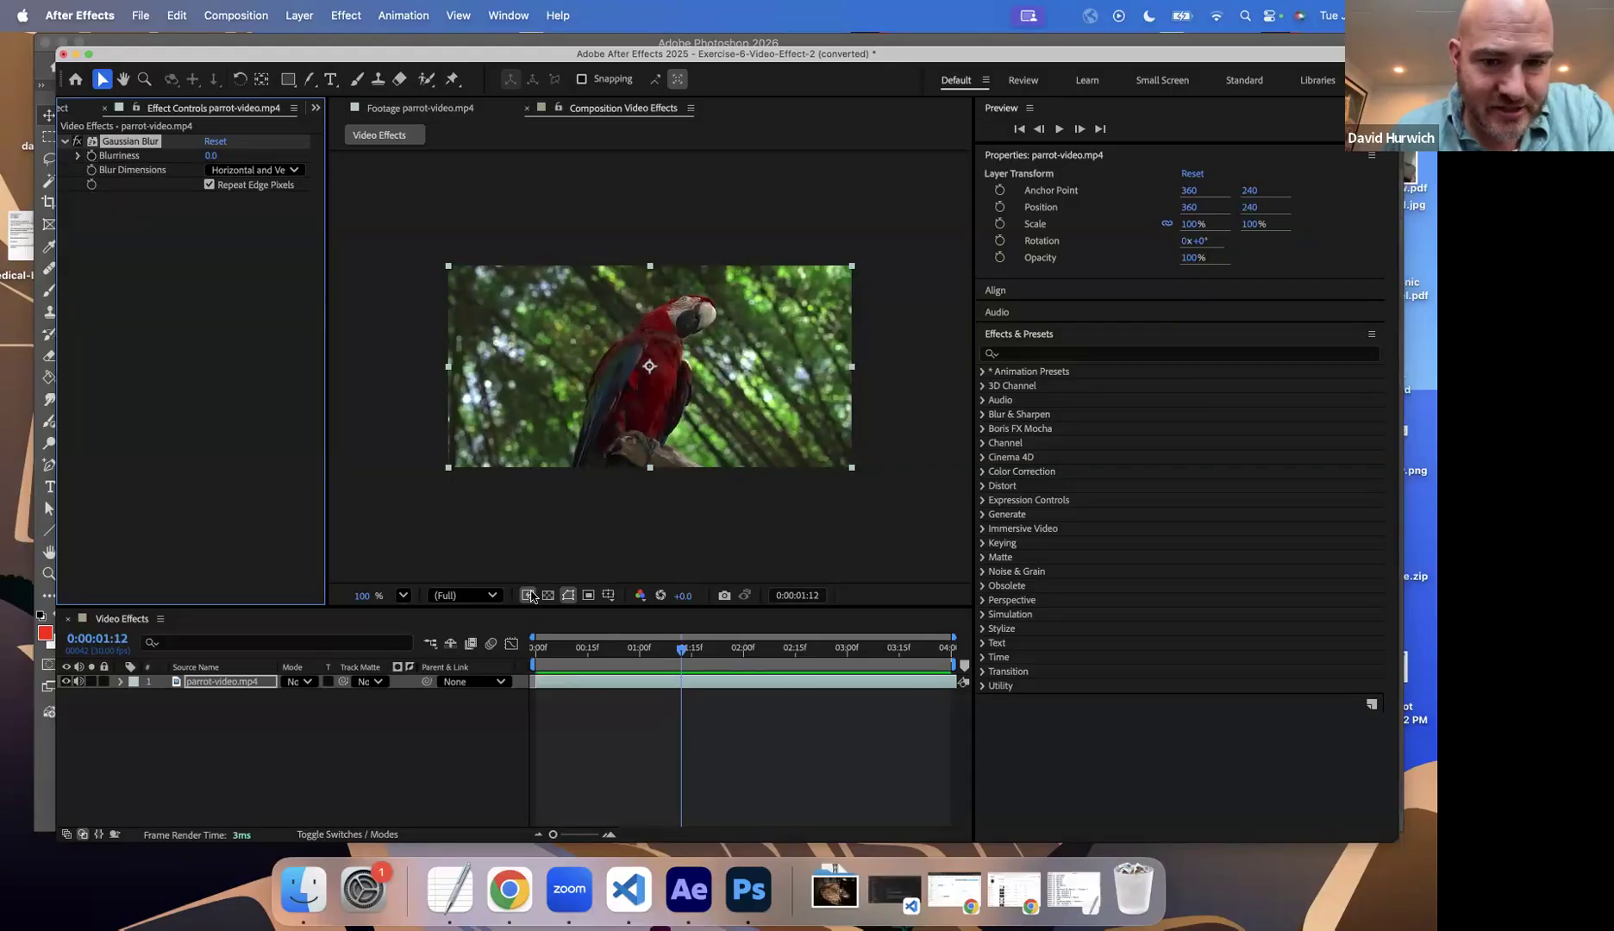
Step: Widen the composition and timeline area and add a Gaussian Blur Blurriness keyframe of 0.0 at 0:00:00:00
{"action": "left_click_drag", "start_coordinate": [647, 658], "coordinate": [508, 648]}
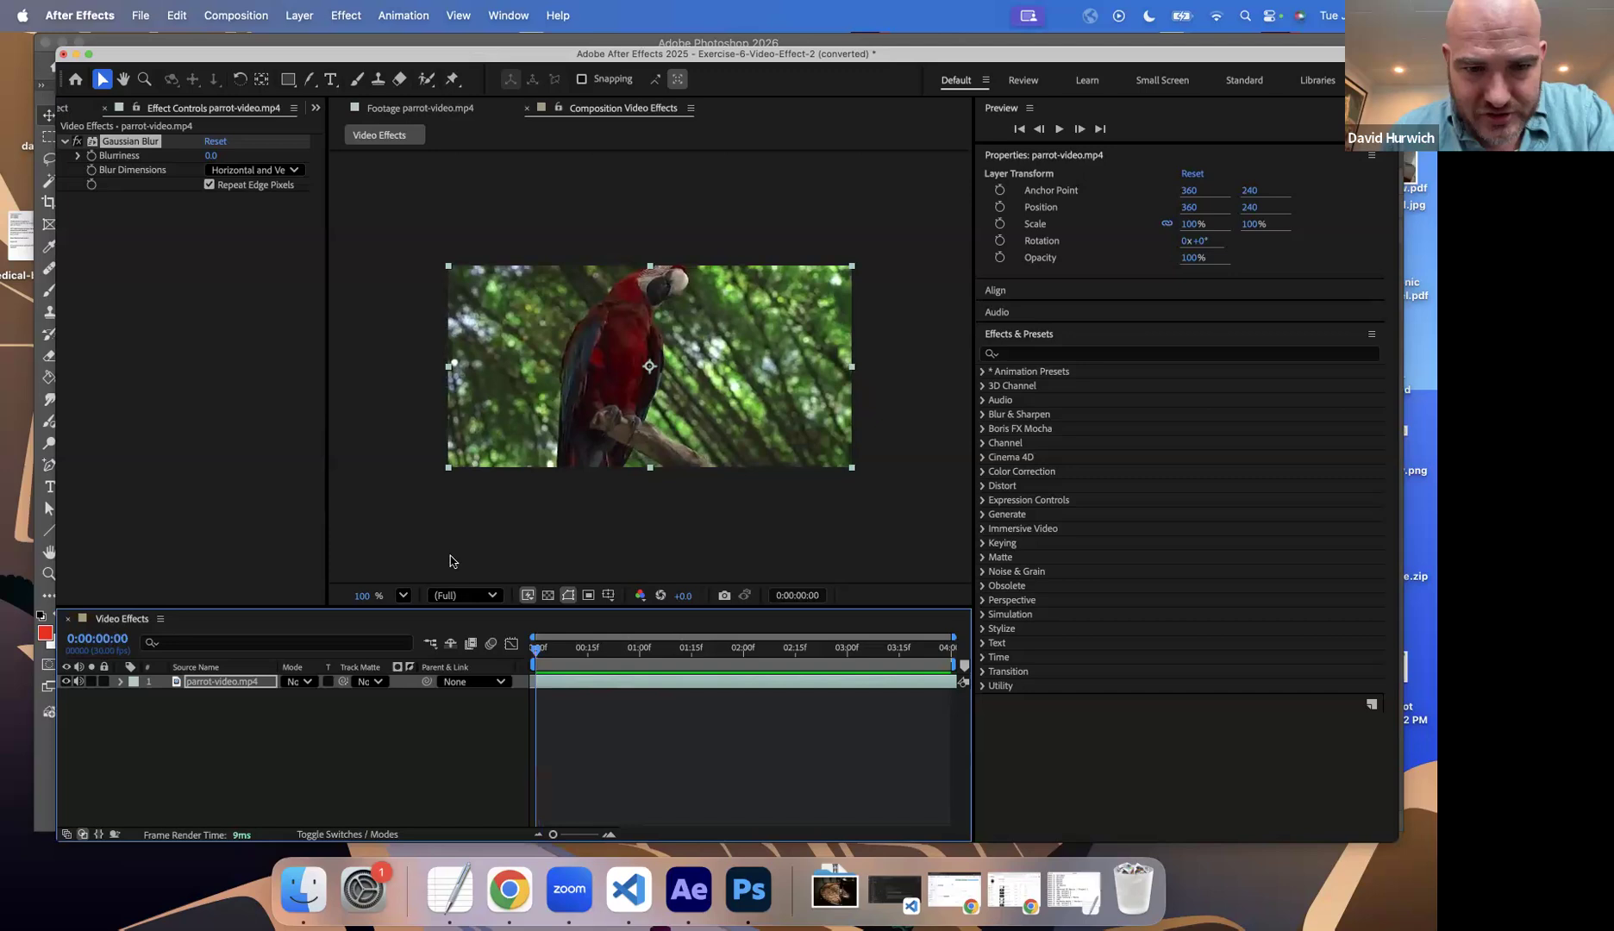
{"action": "left_click_drag", "start_coordinate": [974, 155], "coordinate": [1310, 153]}
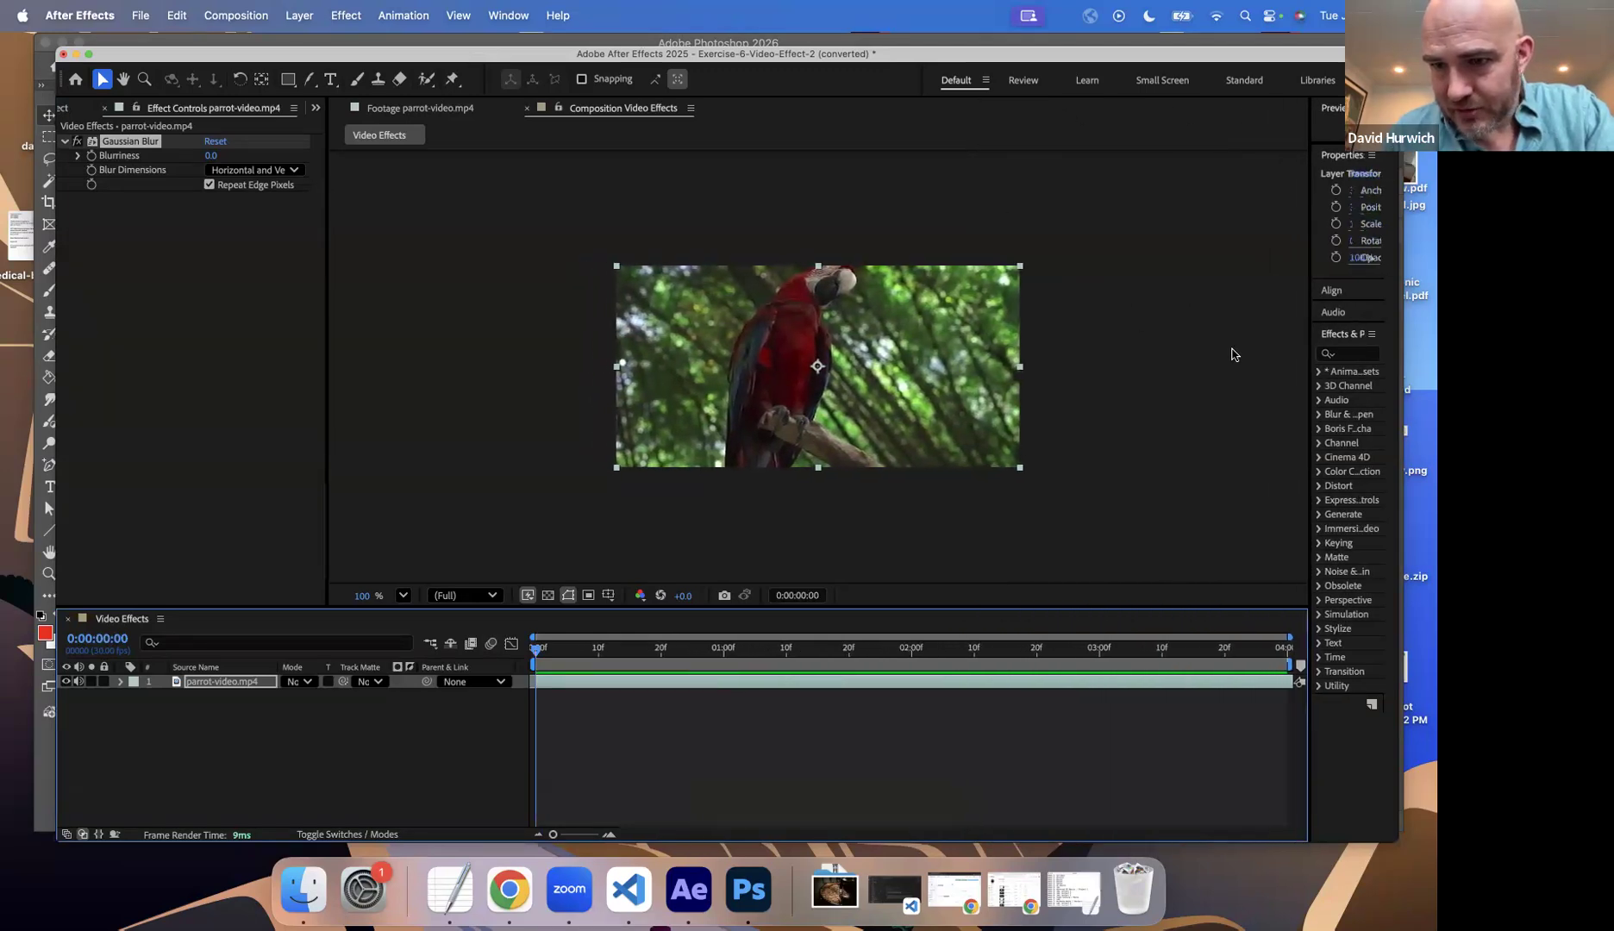
{"action": "left_click_drag", "start_coordinate": [1312, 372], "coordinate": [1210, 372]}
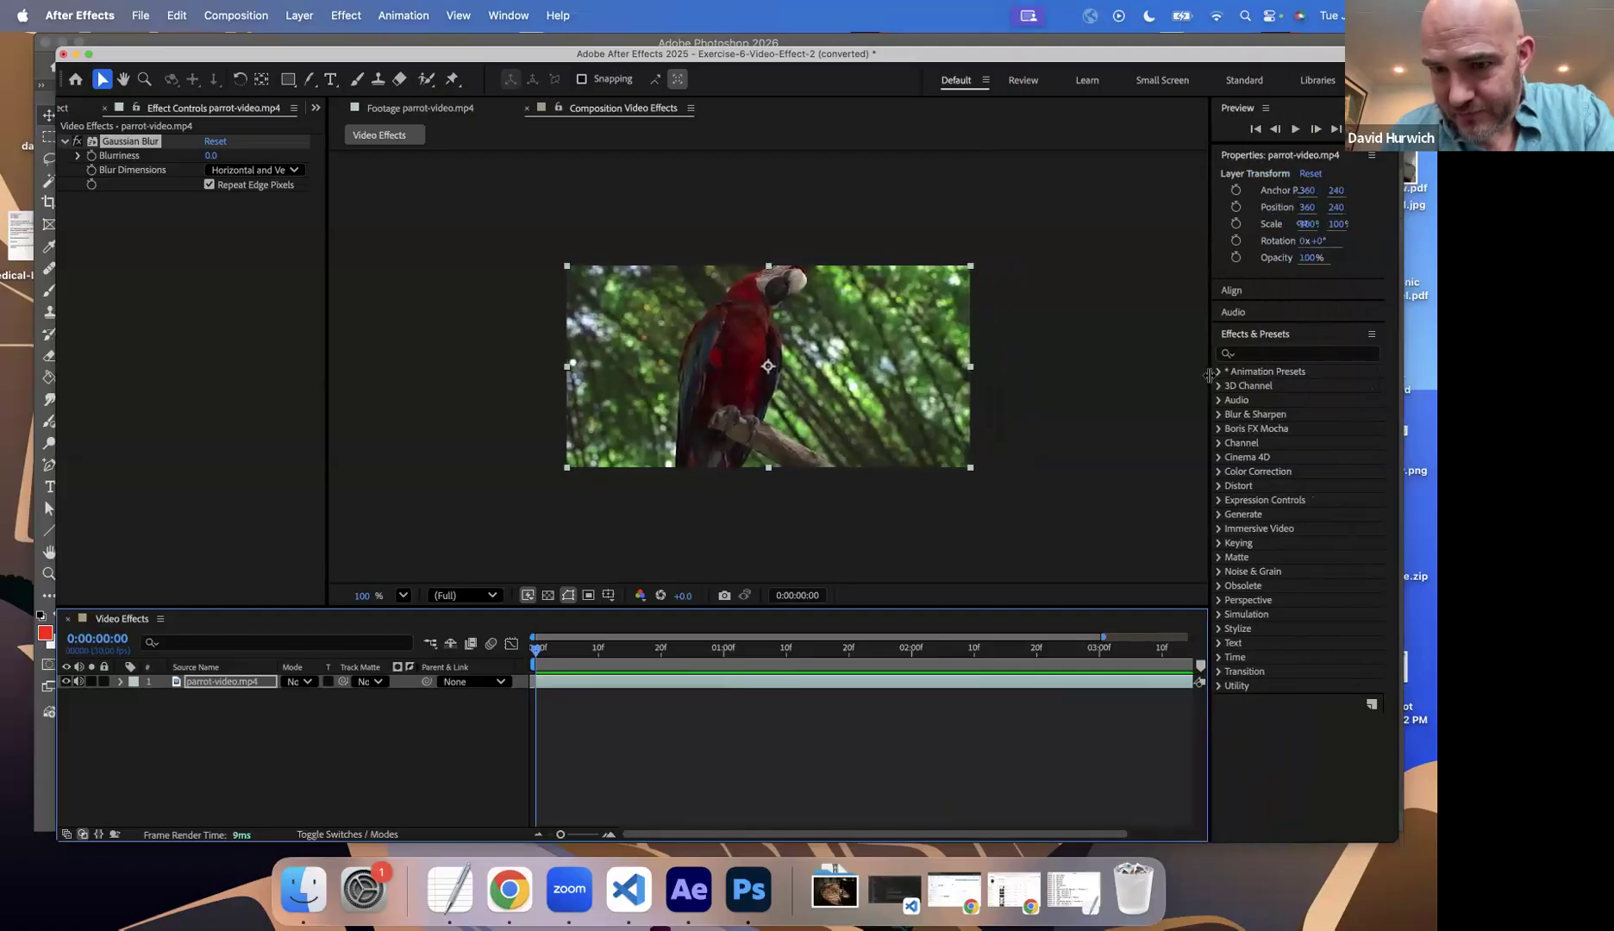
{"action": "left_click", "coordinate": [90, 158]}
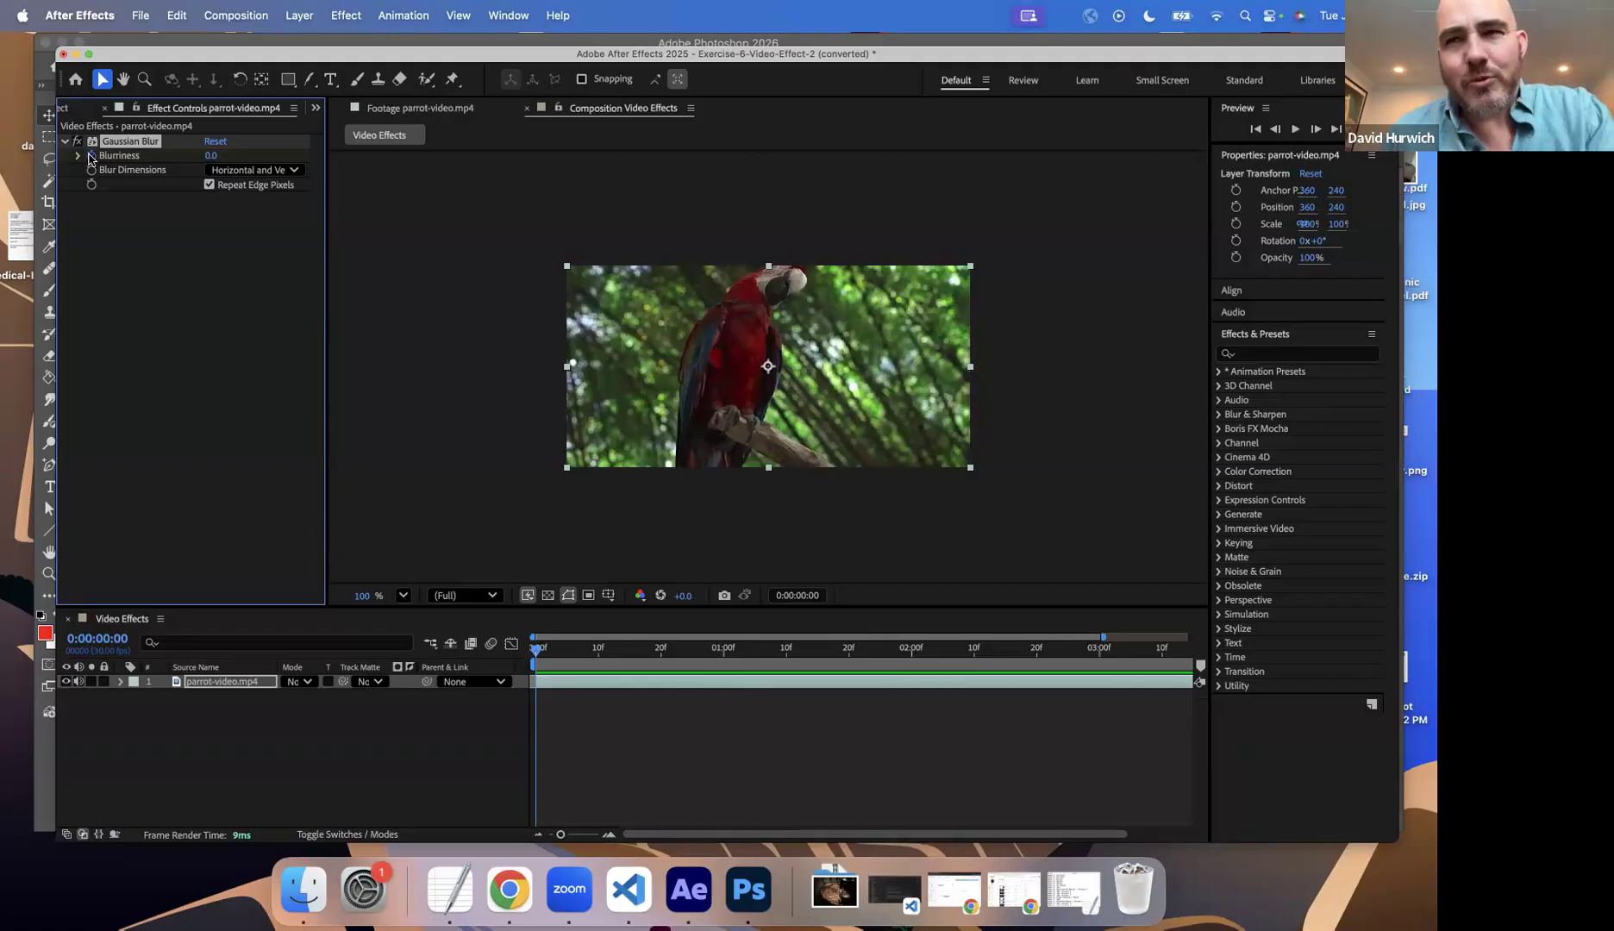
Step: Set the Blurriness to 49.9 at 0:00:01:00 and preview the blur animation from the start
{"action": "left_click", "coordinate": [724, 650]}
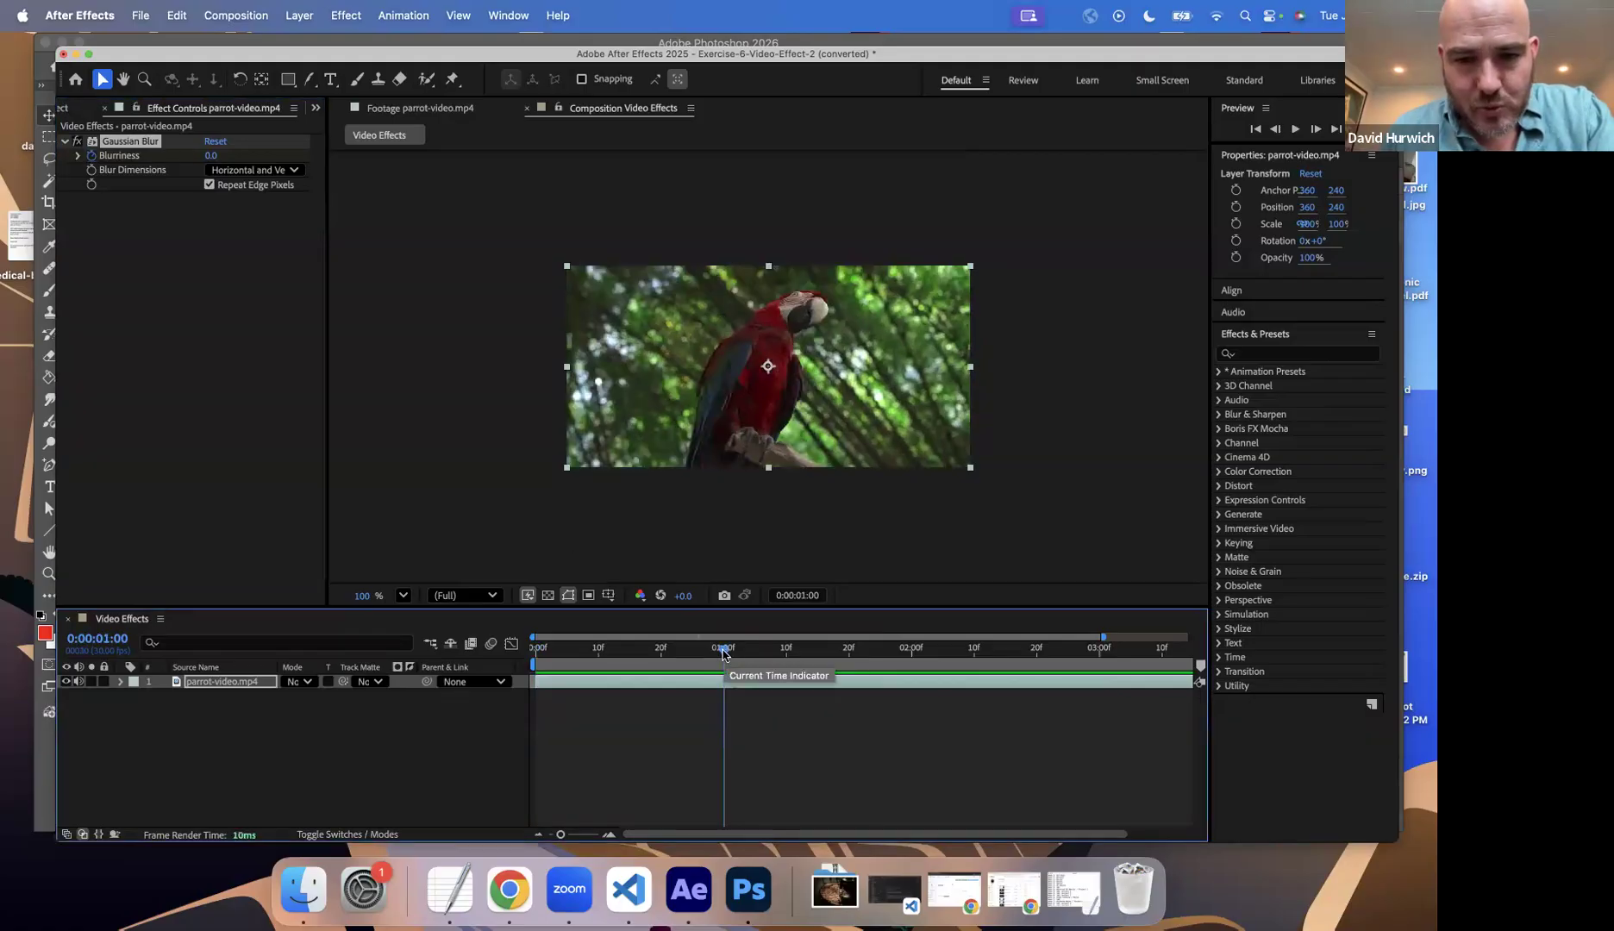
{"action": "left_click_drag", "start_coordinate": [211, 155], "coordinate": [626, 155]}
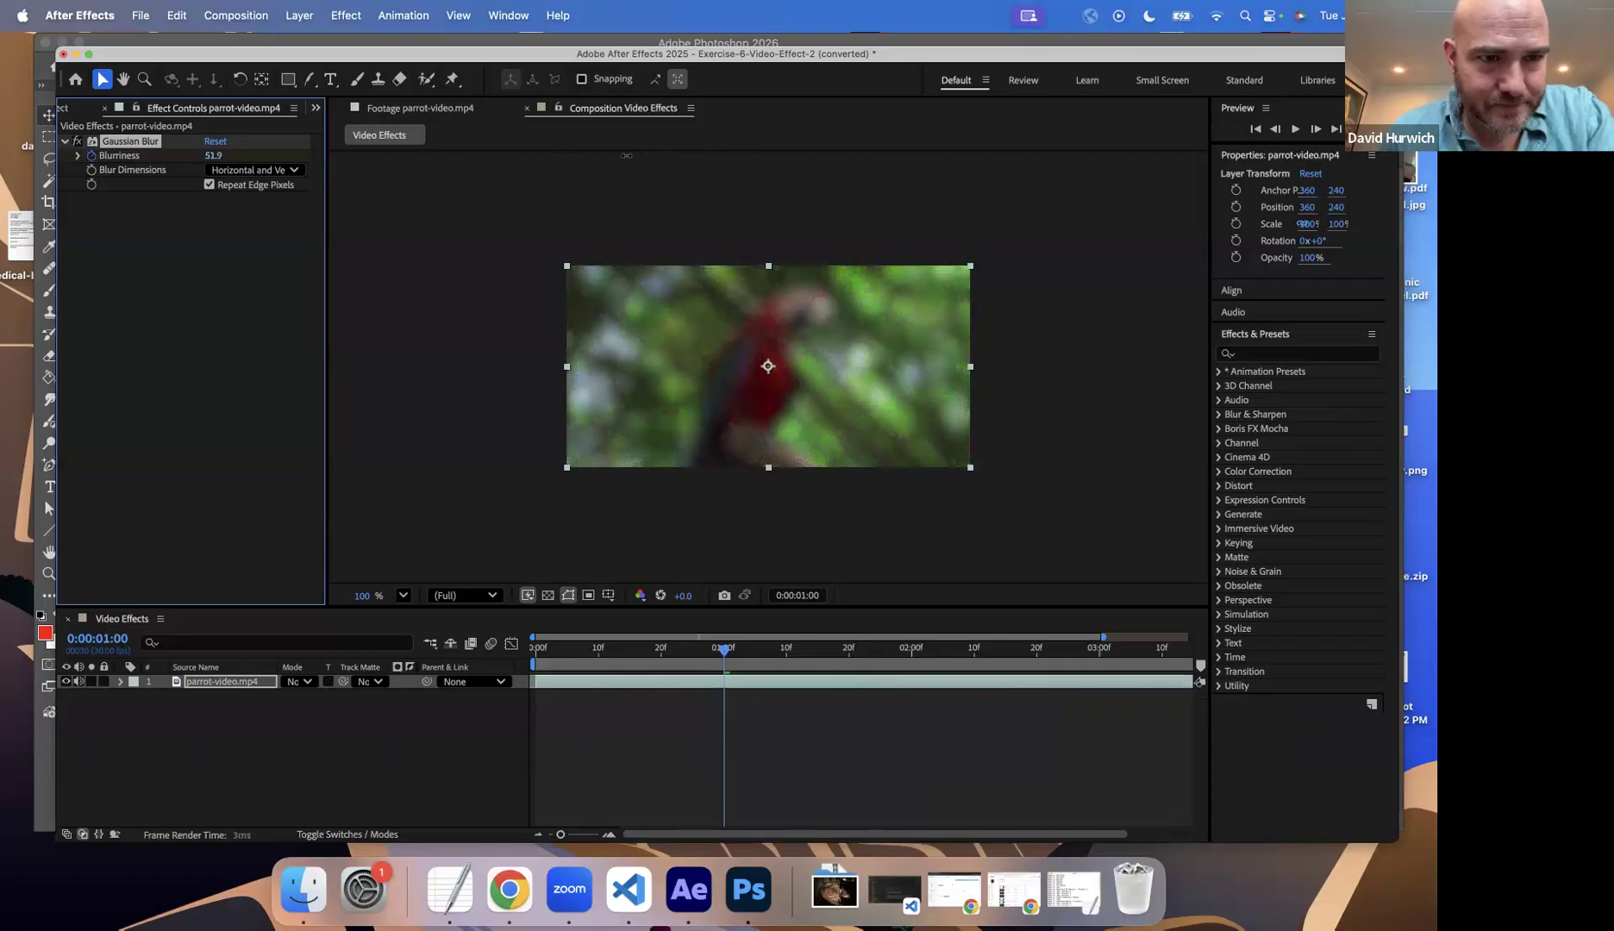
{"action": "left_click_drag", "start_coordinate": [588, 655], "coordinate": [476, 675]}
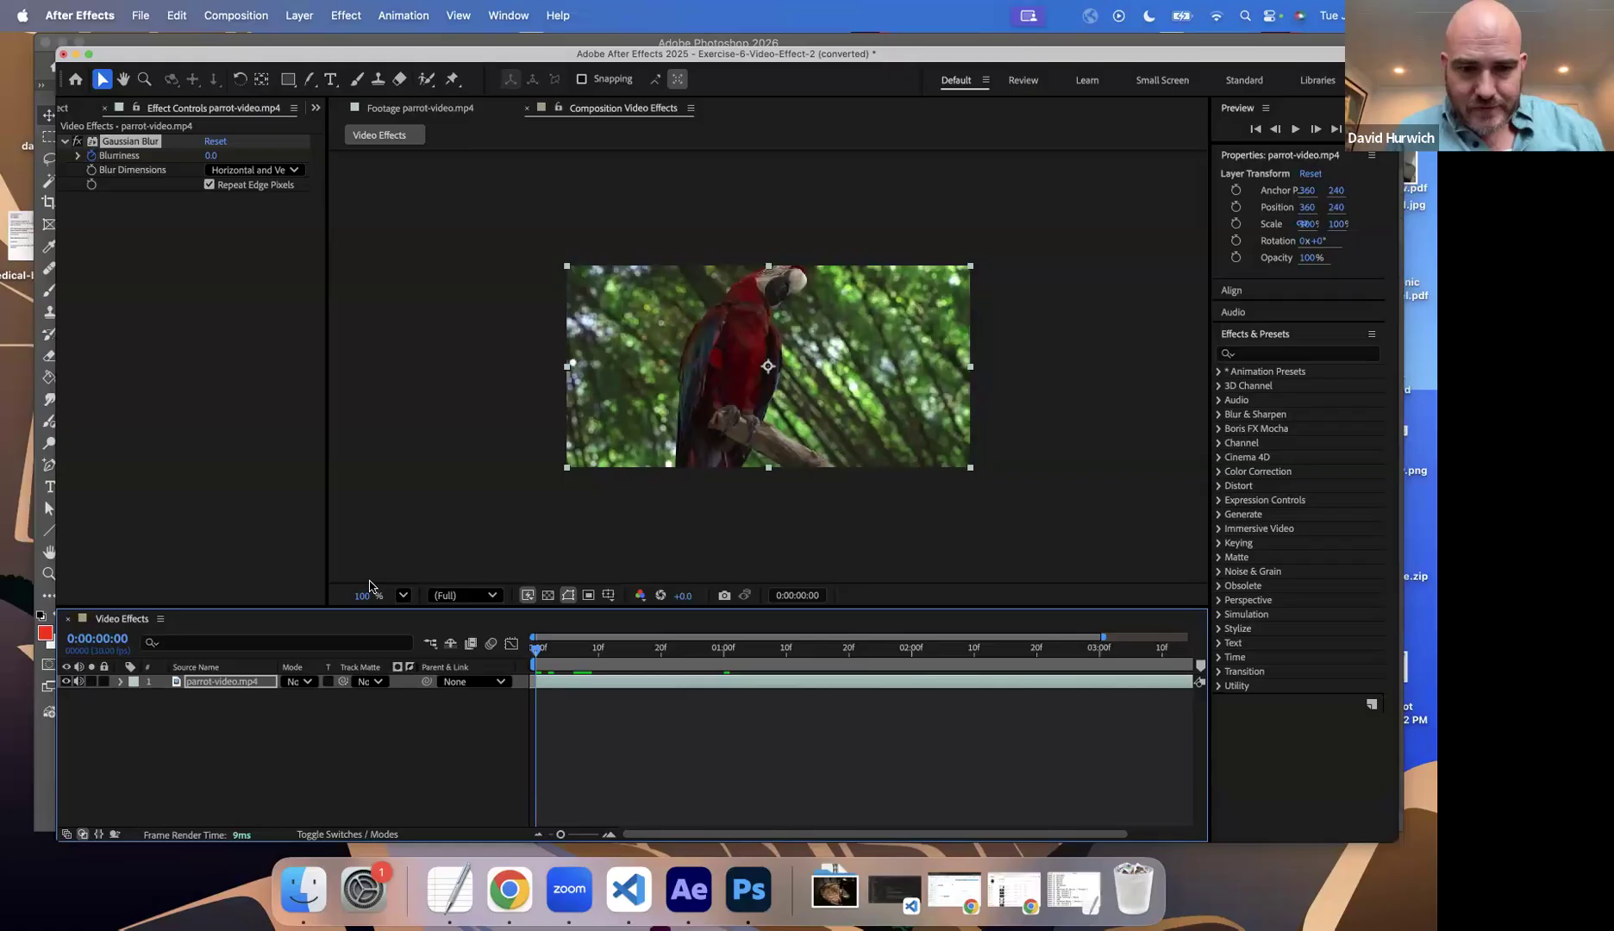
{"action": "key", "text": "space"}
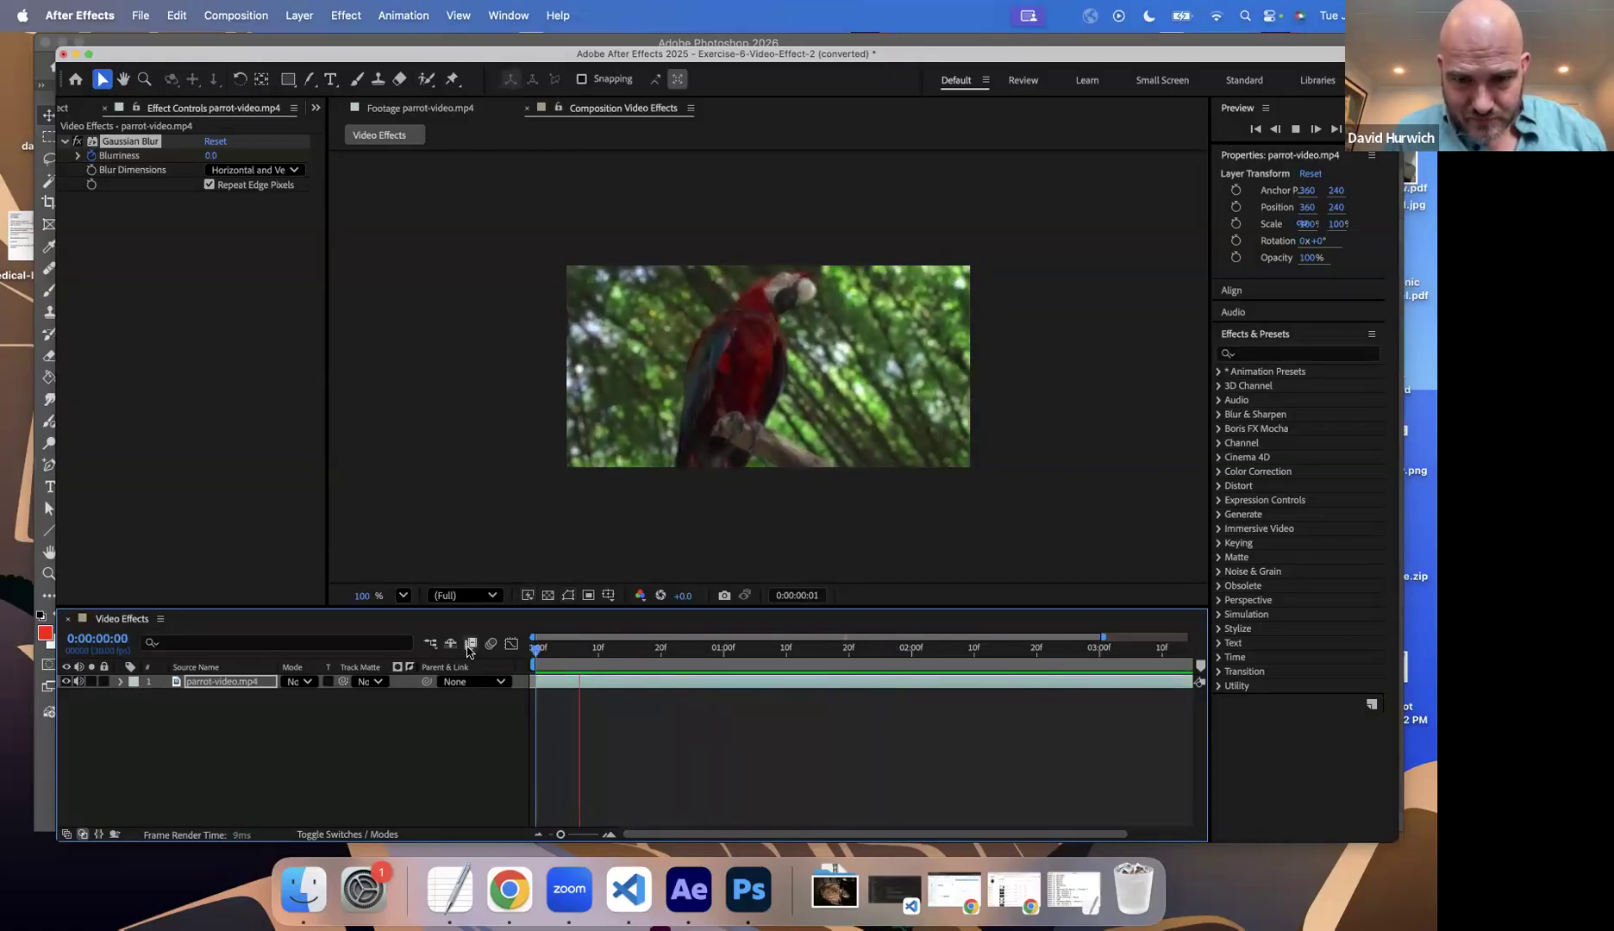
{"action": "key", "text": "space"}
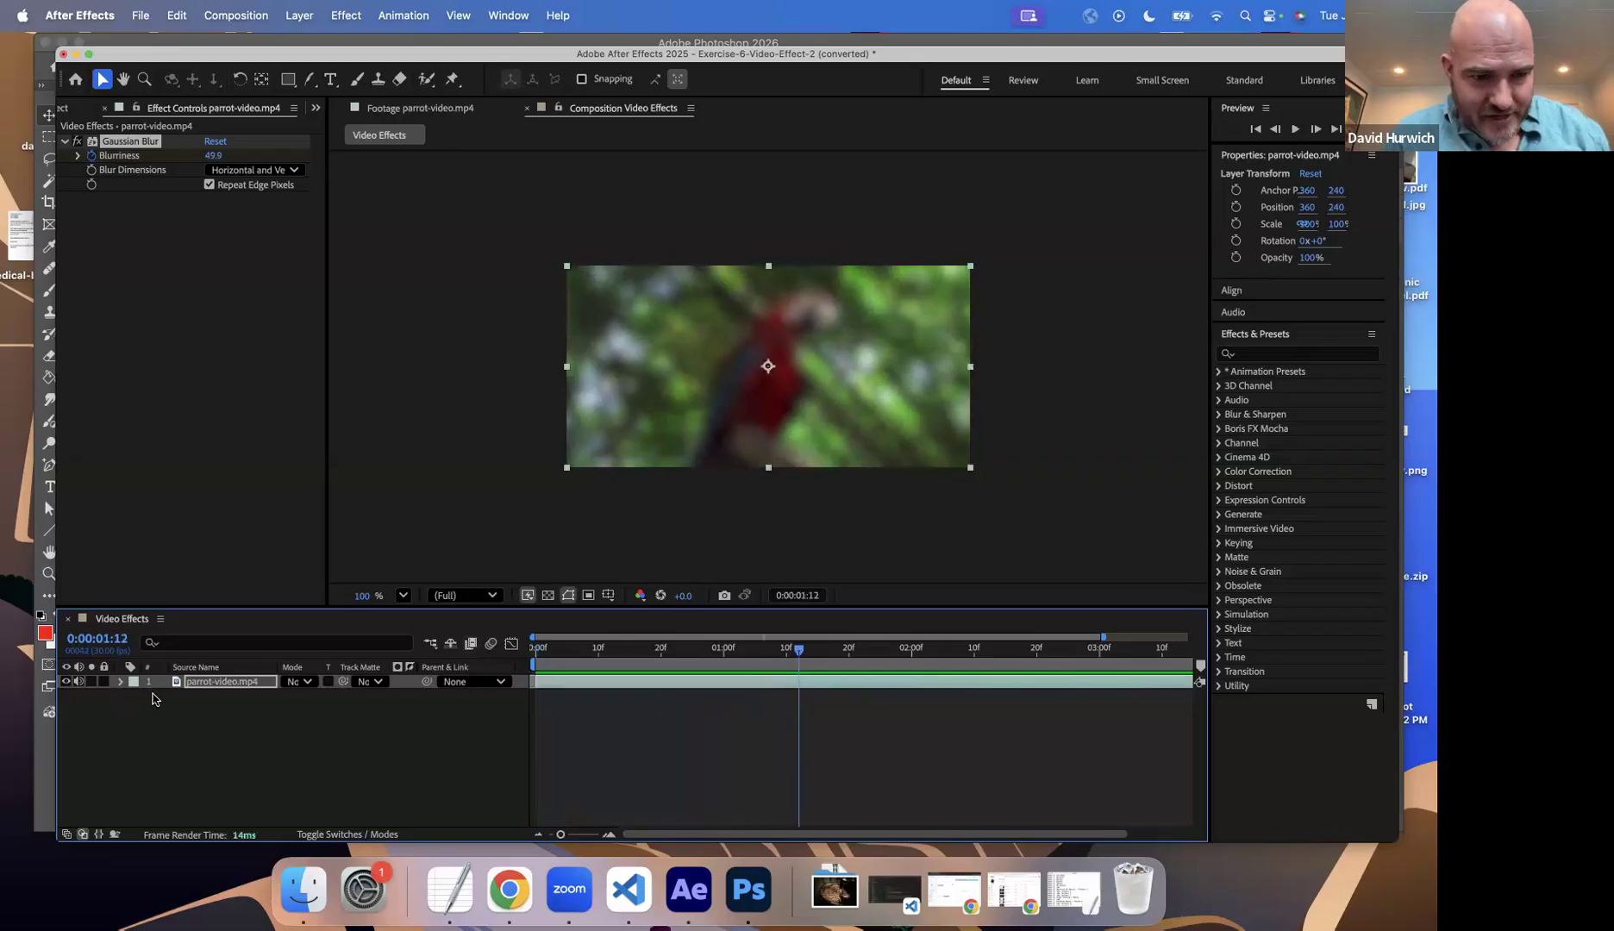
Step: Make the timeline area taller and expand the parrot-video.mp4 layer down to its Transform properties
{"action": "left_click", "coordinate": [196, 692]}
{"action": "left_click", "coordinate": [192, 682]}
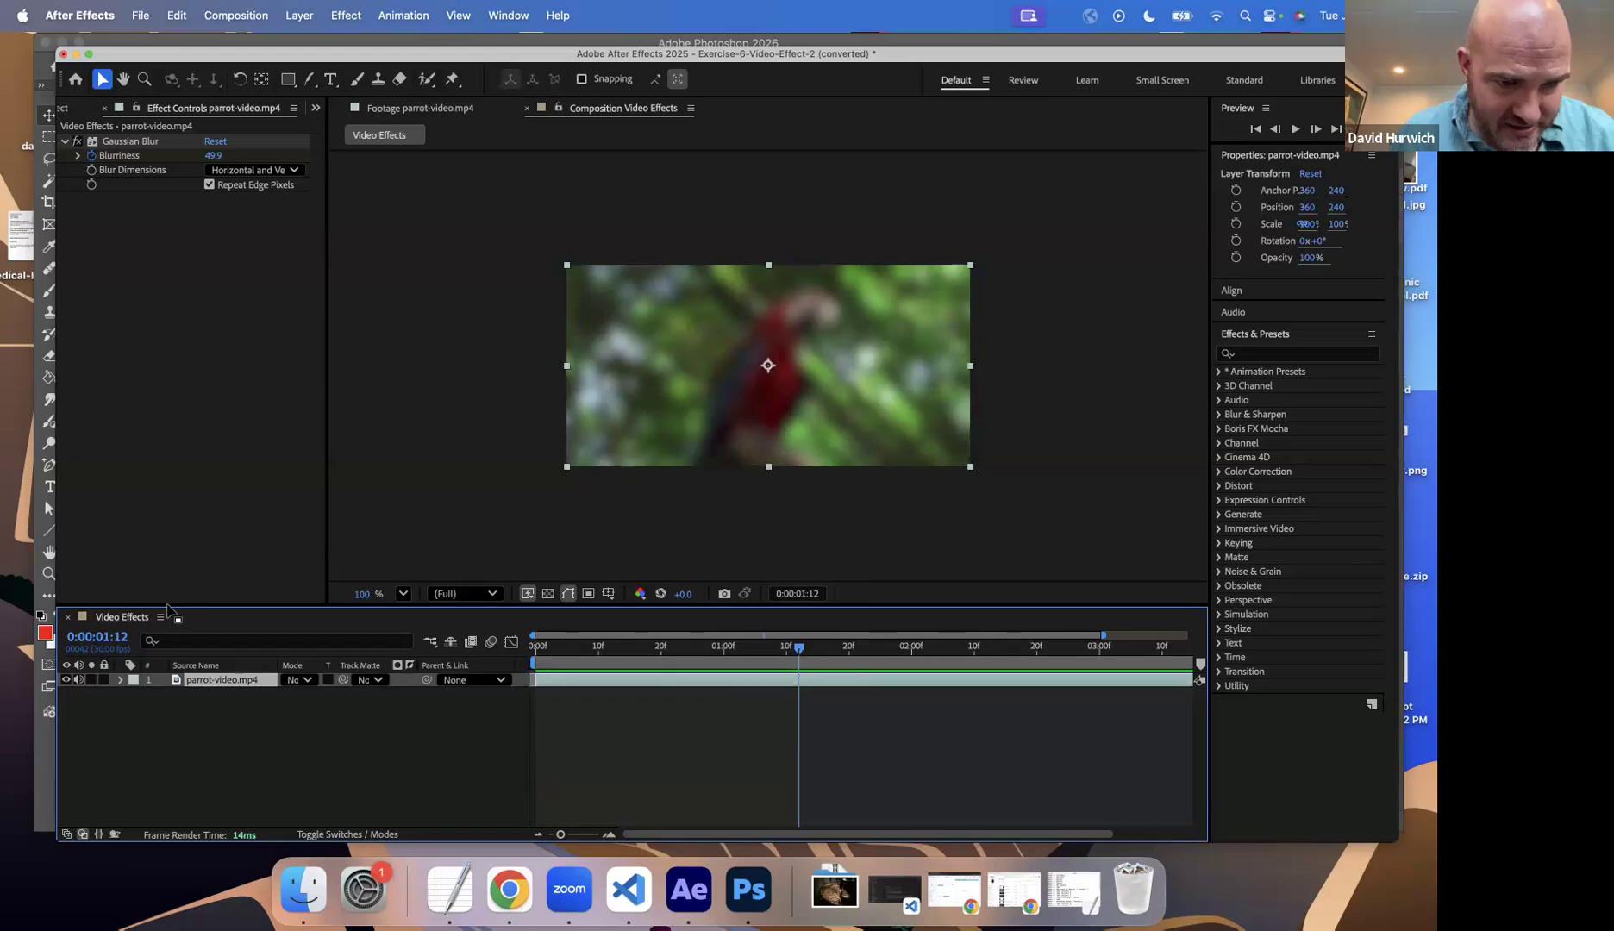
{"action": "left_click_drag", "start_coordinate": [177, 609], "coordinate": [156, 501]}
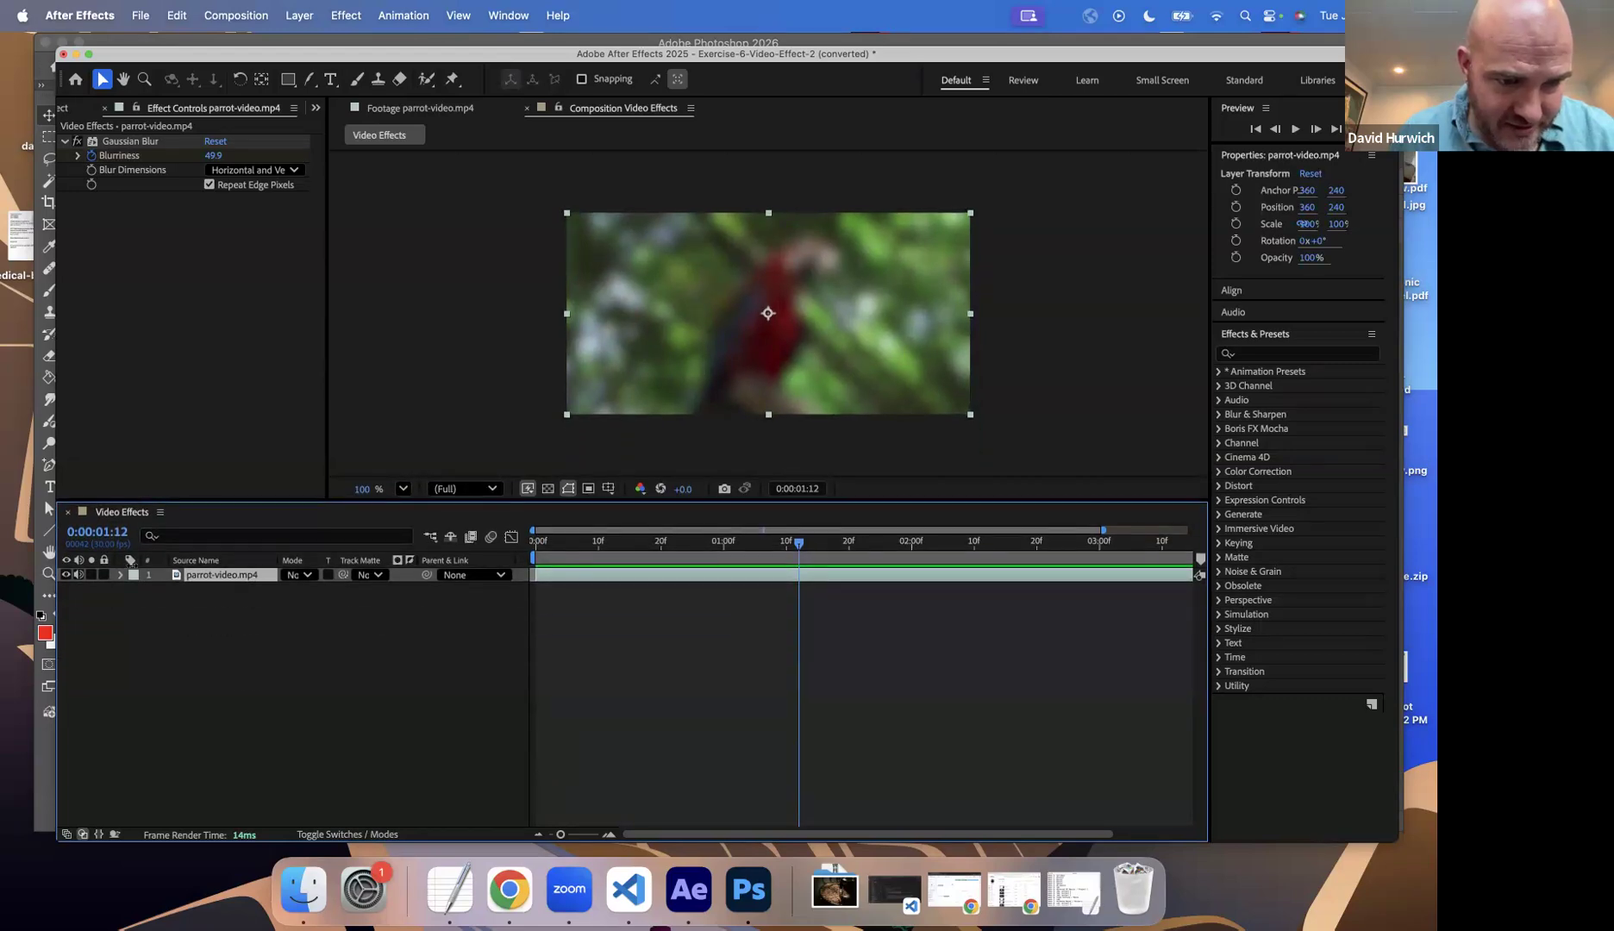
{"action": "left_click", "coordinate": [120, 575]}
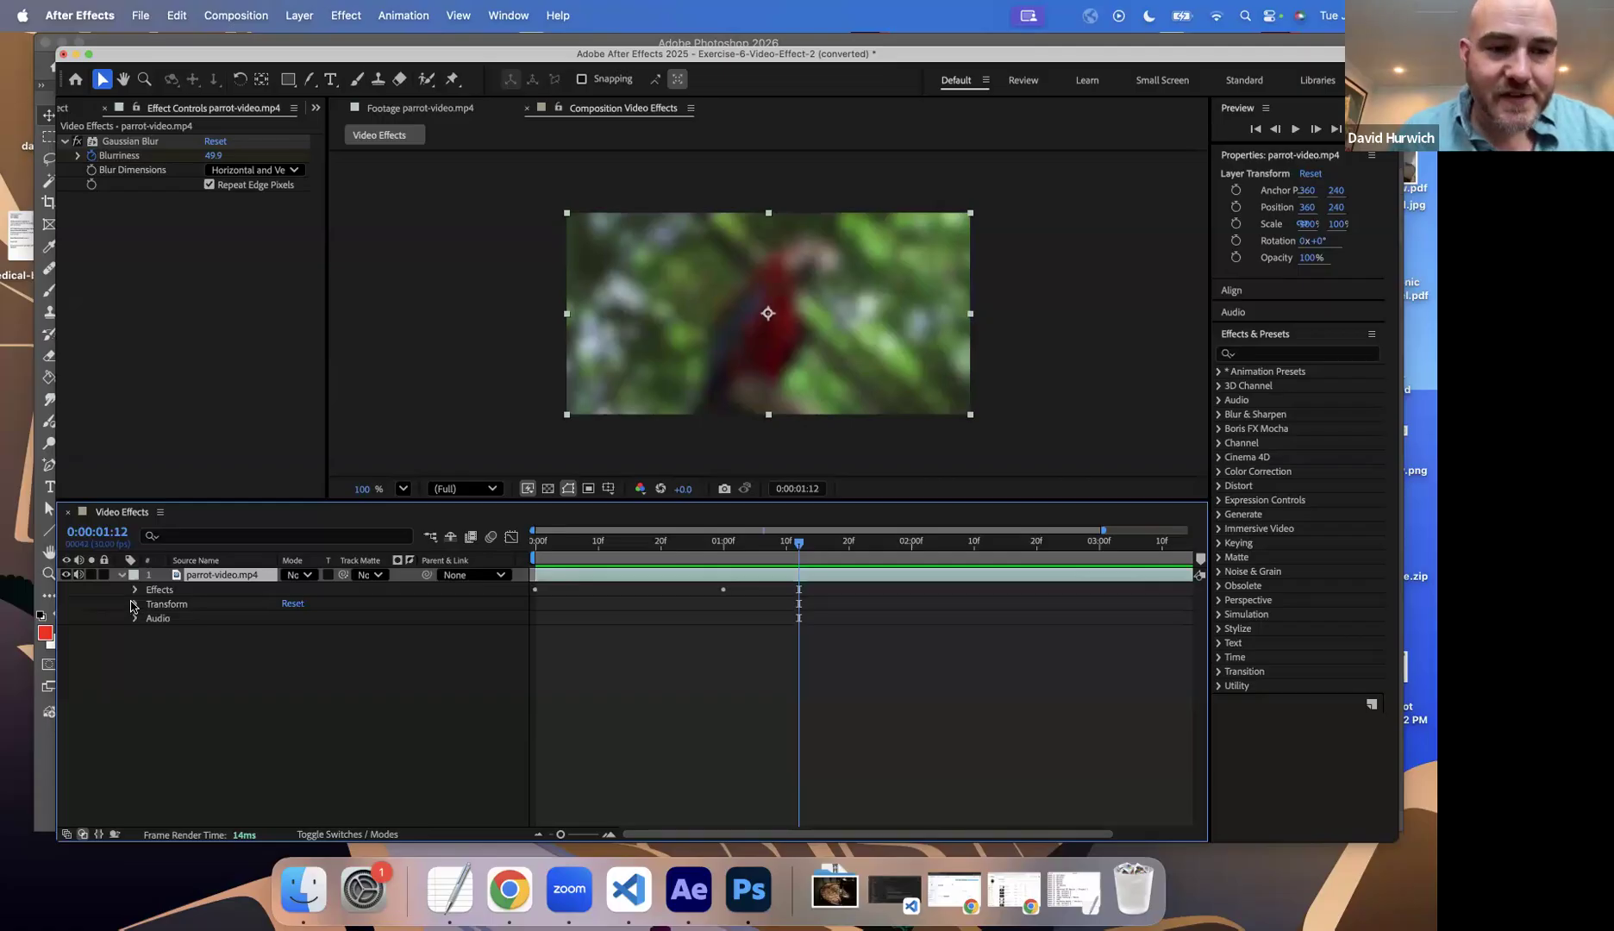
{"action": "left_click", "coordinate": [133, 605]}
{"action": "left_click", "coordinate": [136, 605]}
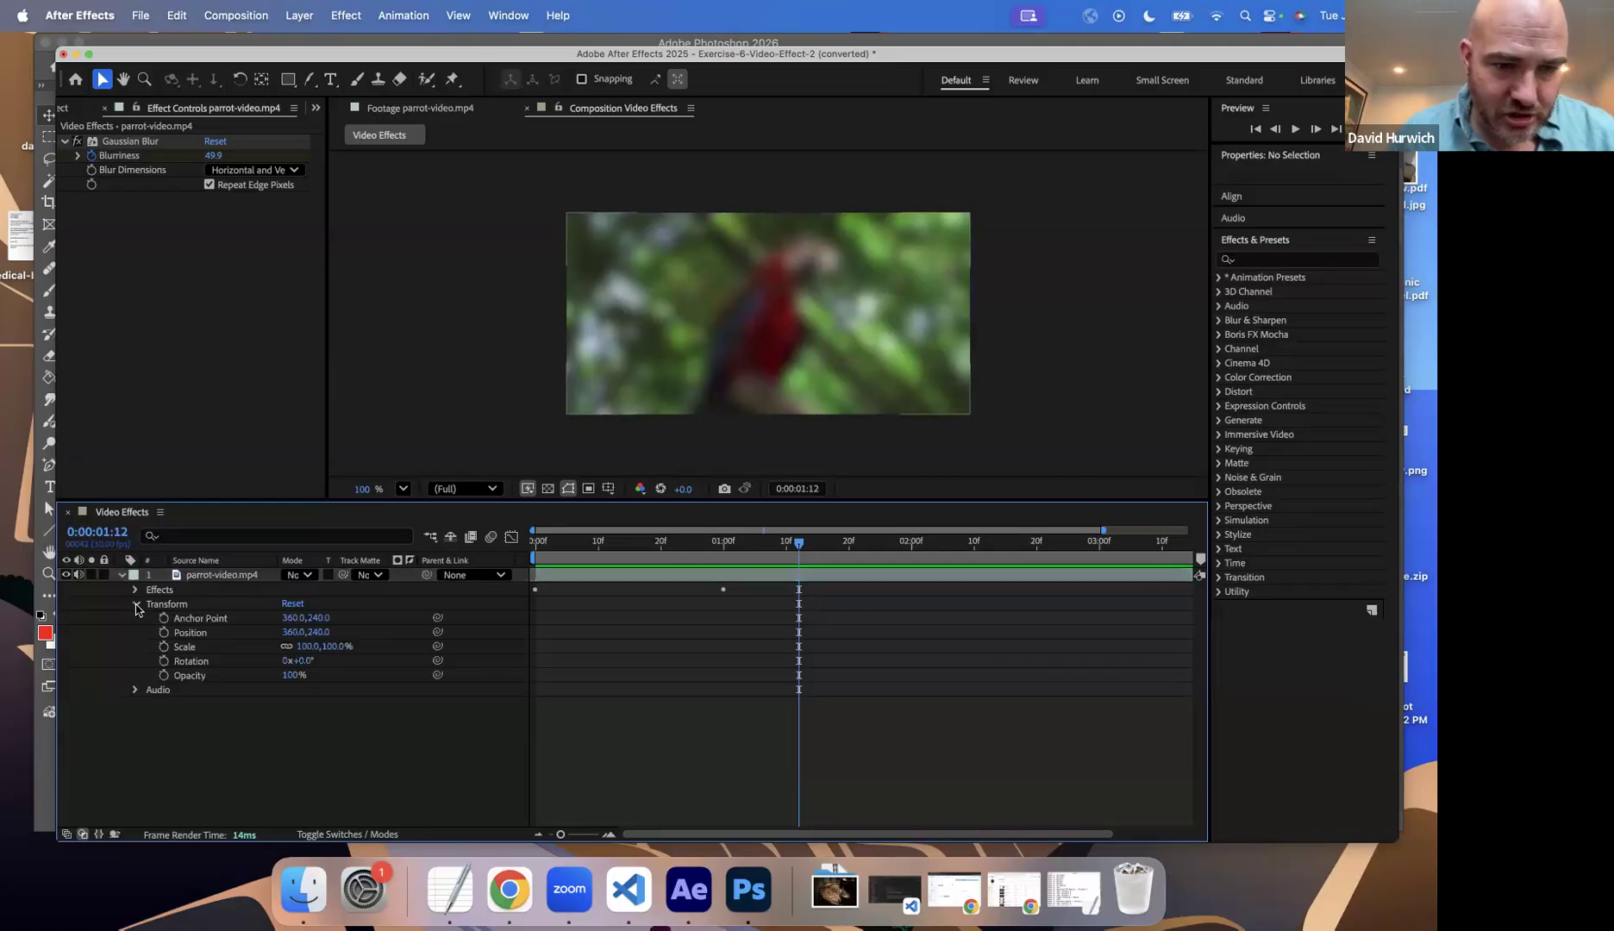
Step: Collapse the parrot-video.mp4 layer's Transform group and expand its Effects down to the Gaussian Blur properties
{"action": "left_click", "coordinate": [136, 605]}
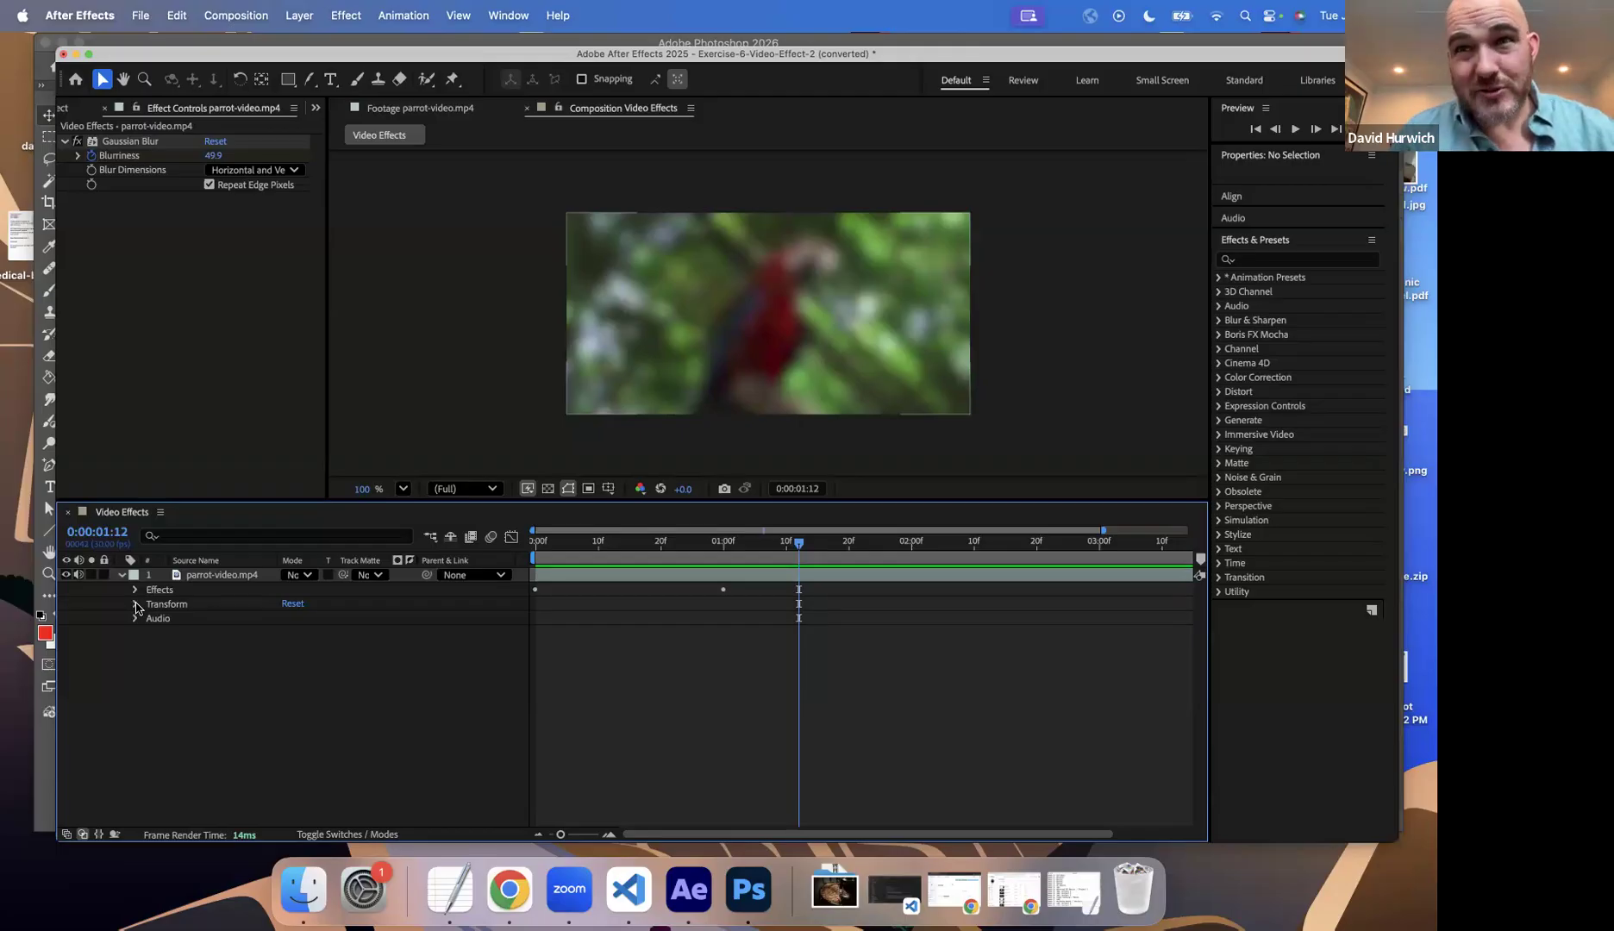
{"action": "left_click", "coordinate": [136, 605]}
{"action": "left_click", "coordinate": [136, 605]}
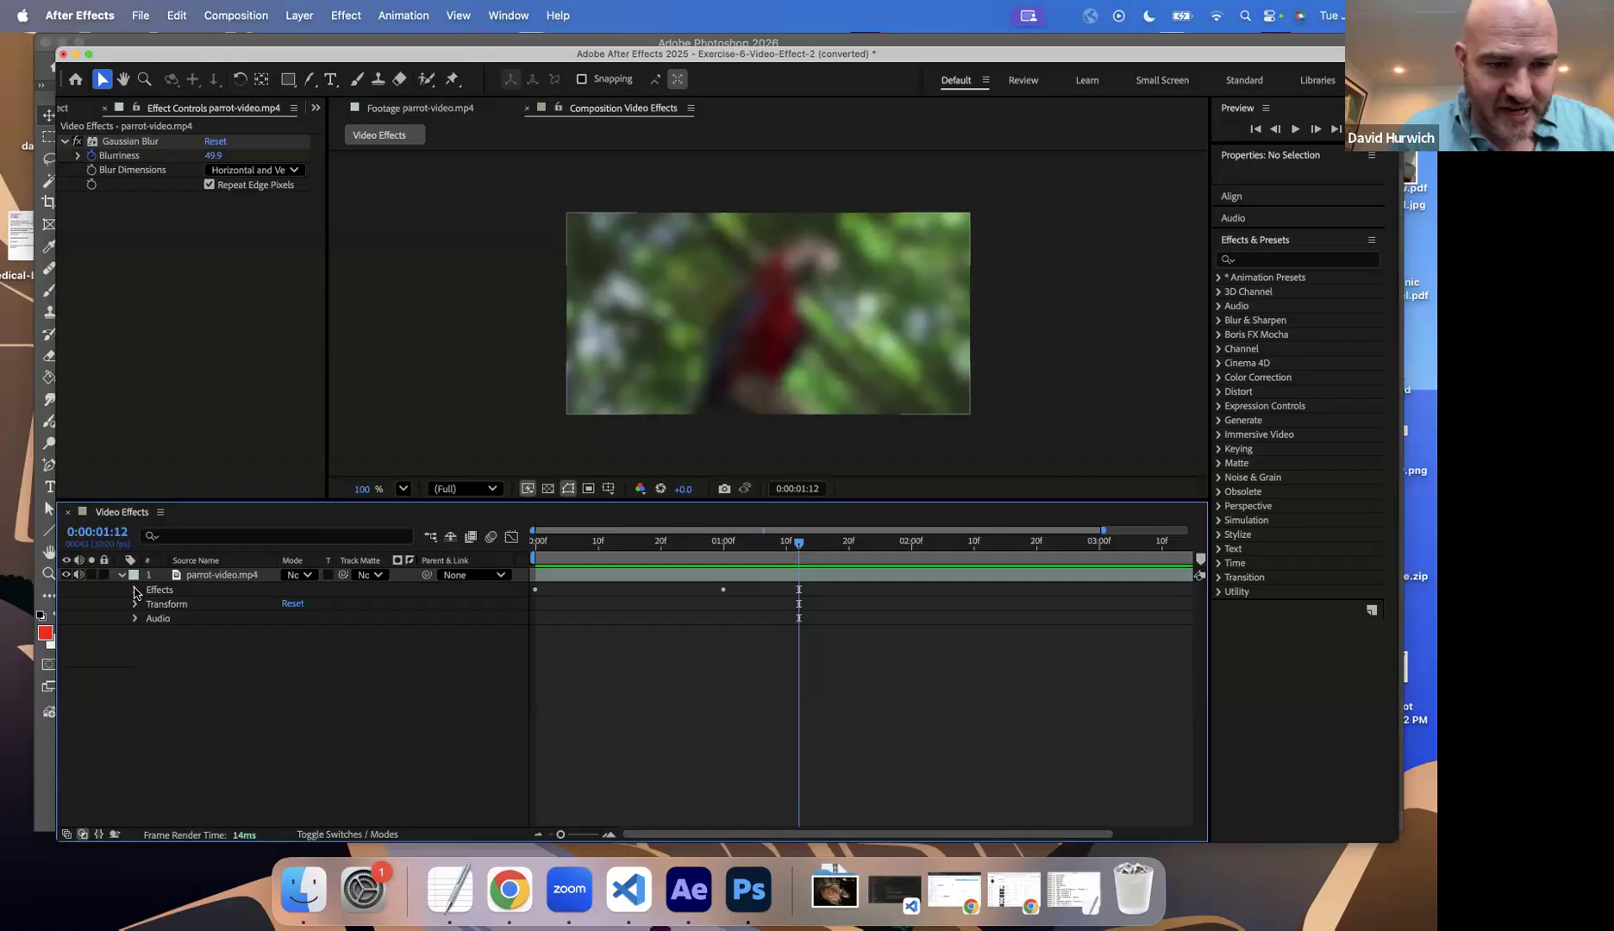
{"action": "left_click", "coordinate": [136, 590]}
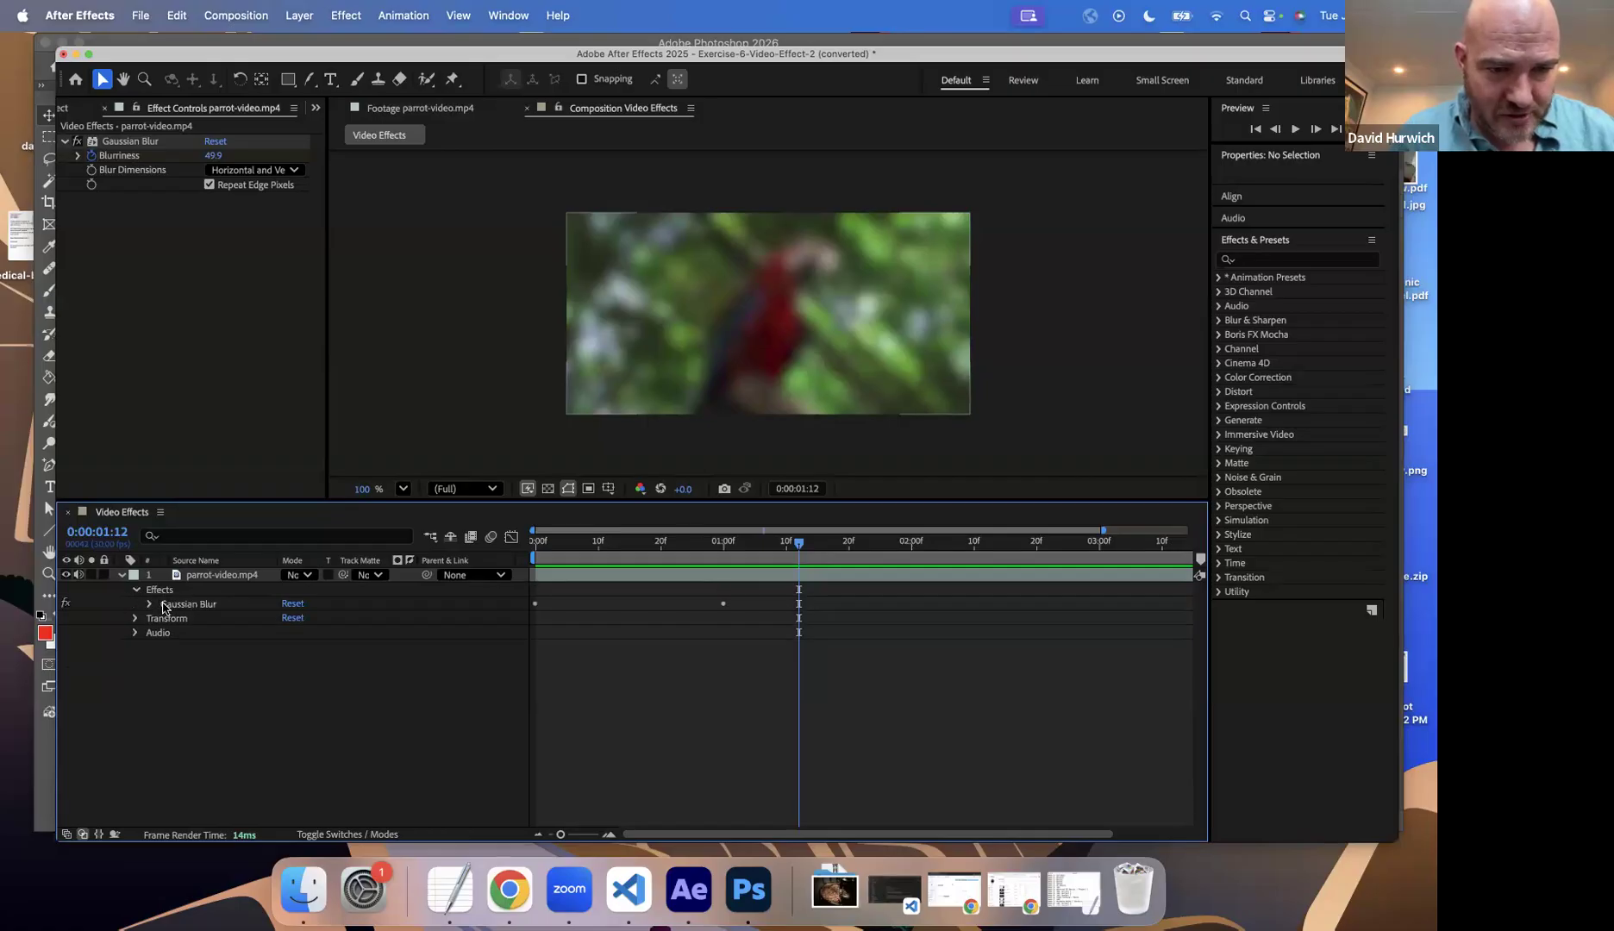
{"action": "left_click", "coordinate": [148, 604]}
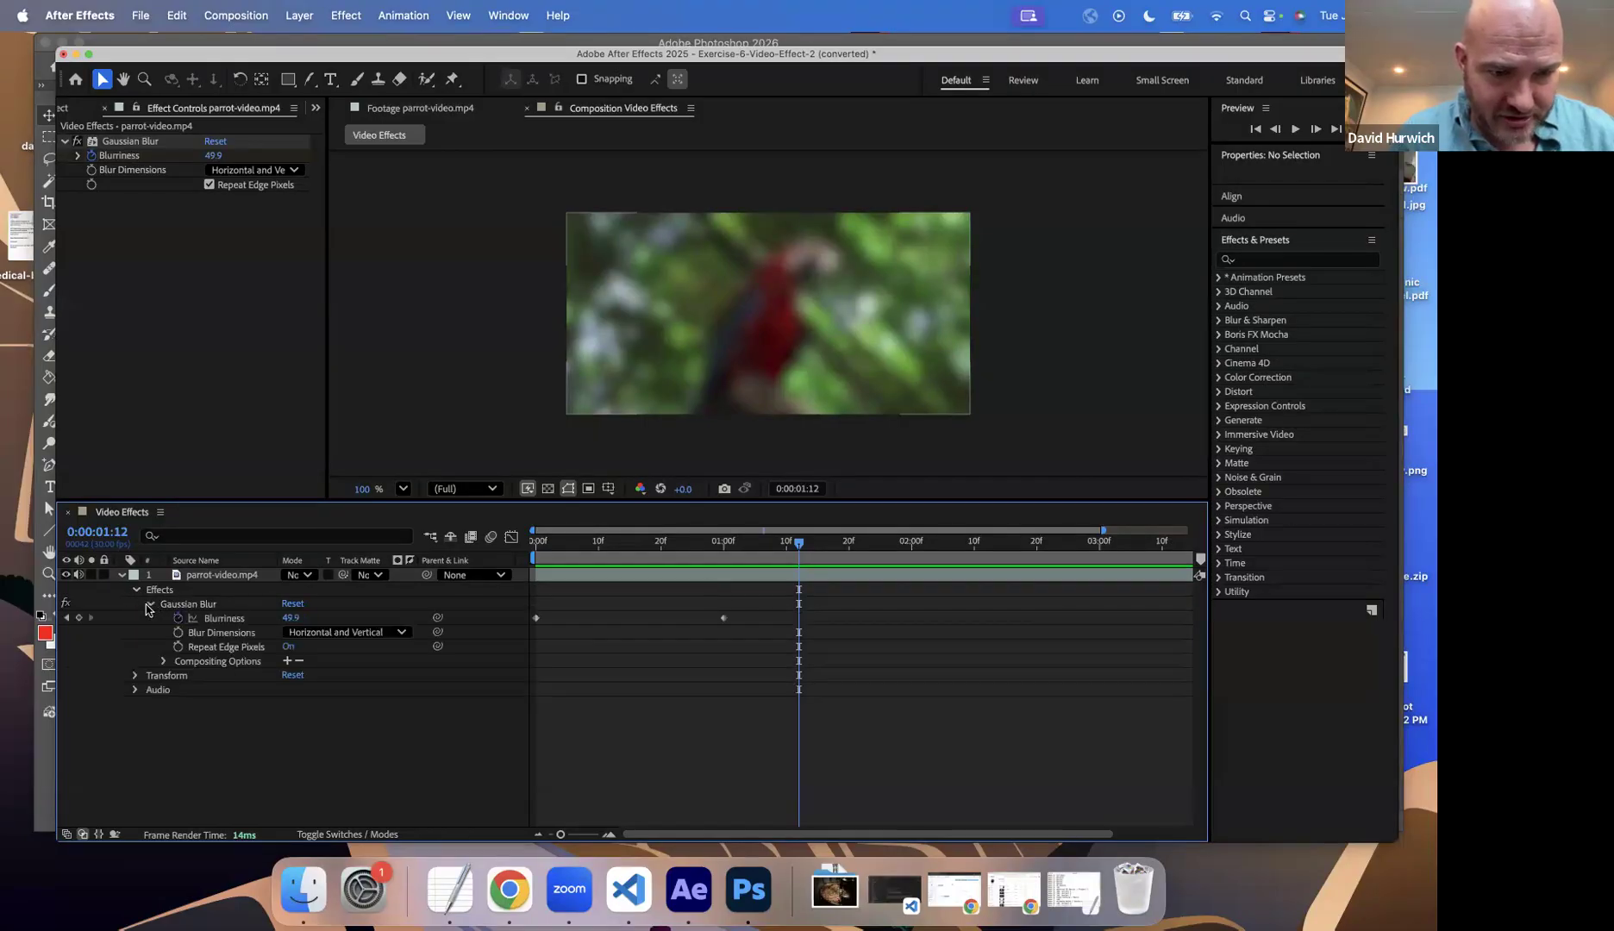
{"action": "left_click", "coordinate": [200, 586]}
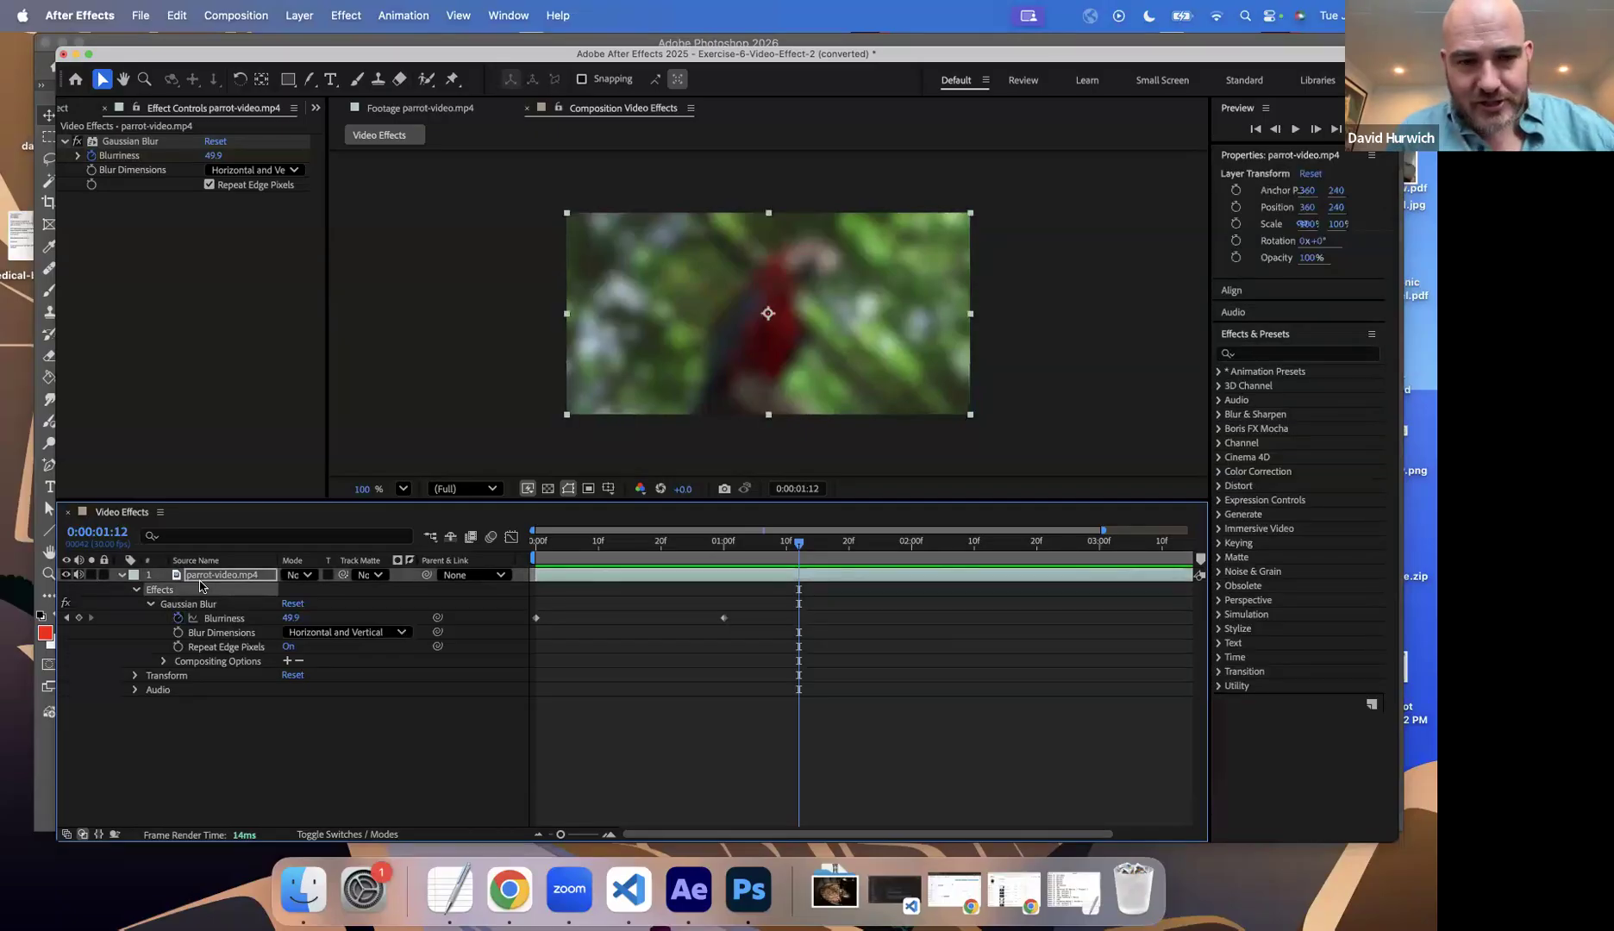
Step: Reveal only the keyframed Blurriness property of the parrot-video.mp4 layer in the timeline
{"action": "left_click", "coordinate": [119, 576]}
{"action": "left_click", "coordinate": [206, 575]}
{"action": "key", "text": "u"}
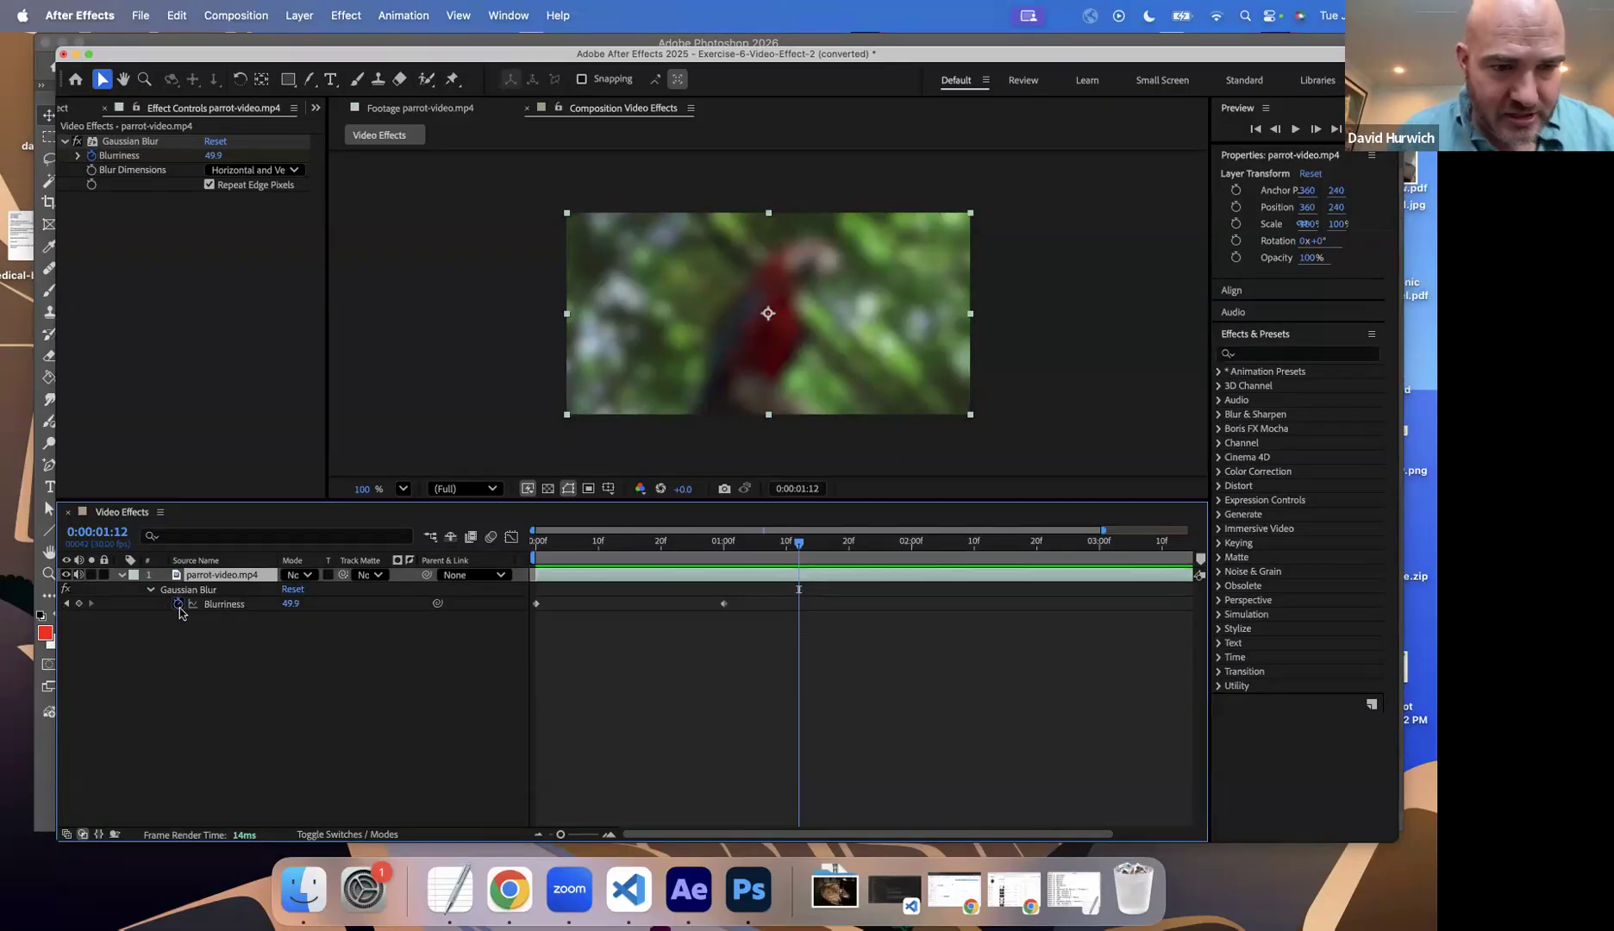
{"action": "left_click", "coordinate": [222, 605]}
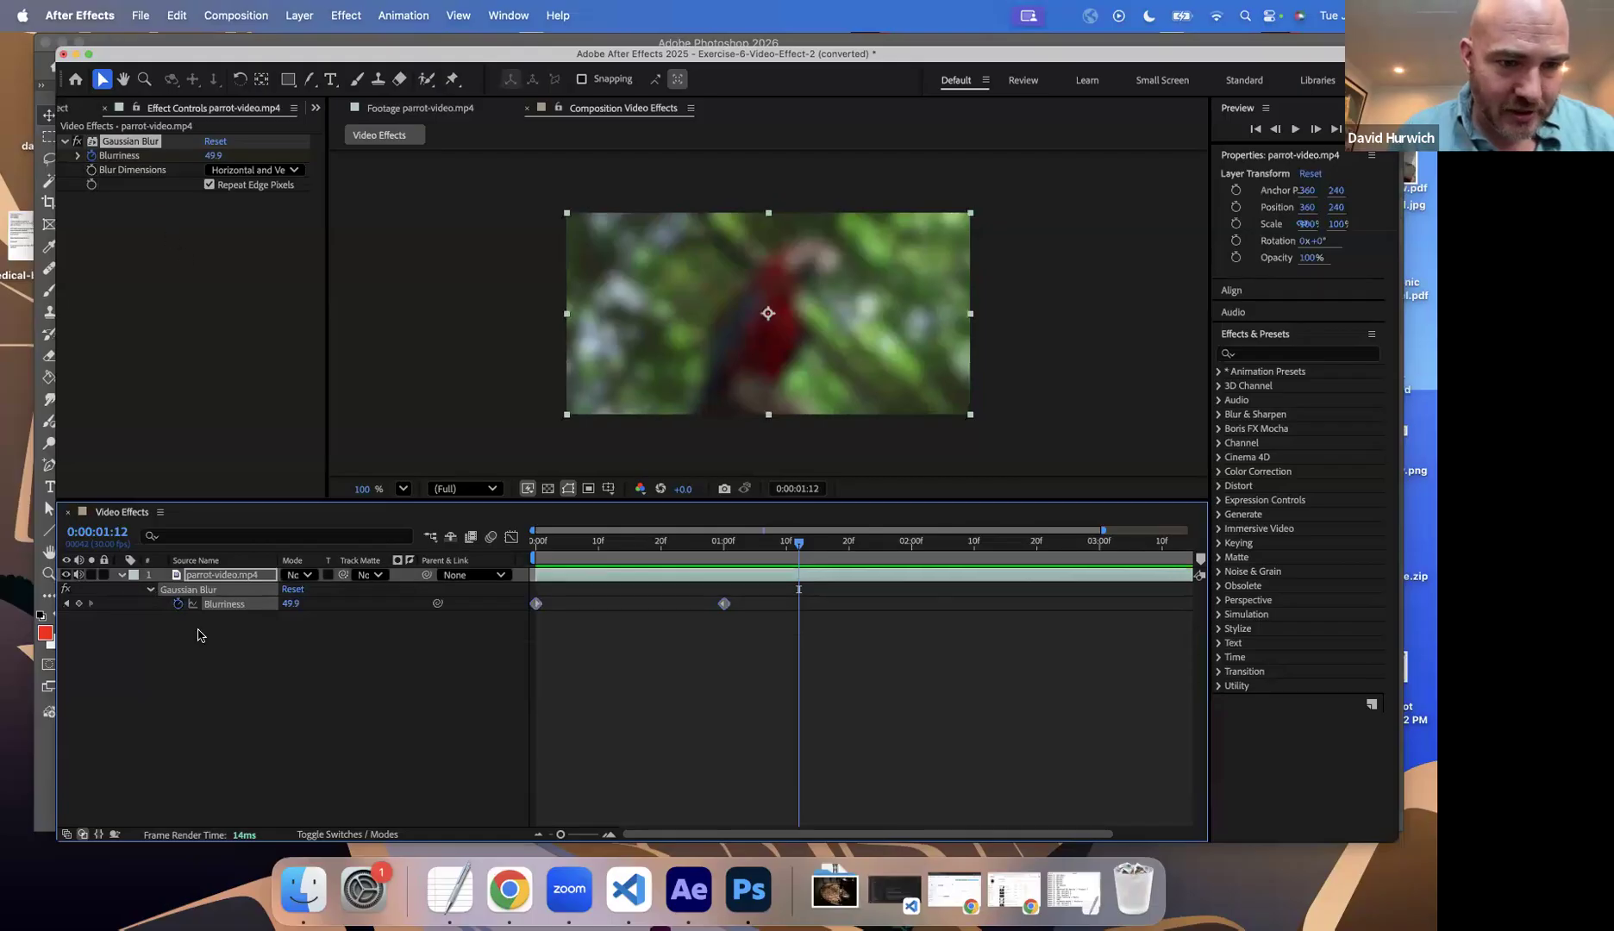
{"action": "left_click", "coordinate": [151, 590]}
{"action": "left_click", "coordinate": [151, 591]}
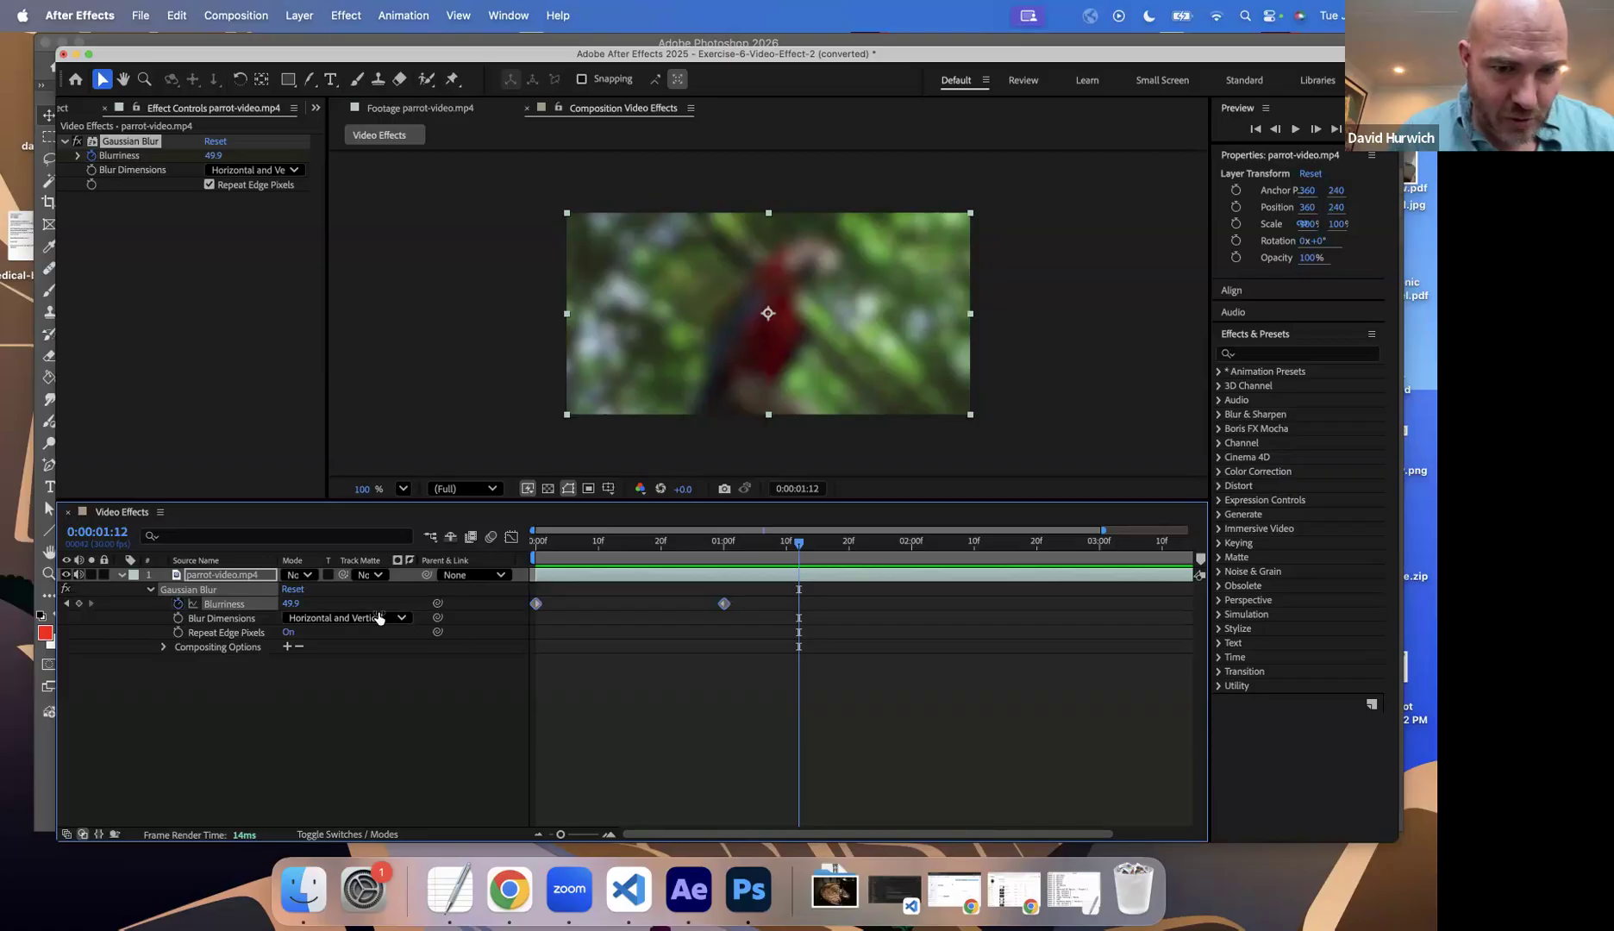
{"action": "left_click", "coordinate": [151, 590]}
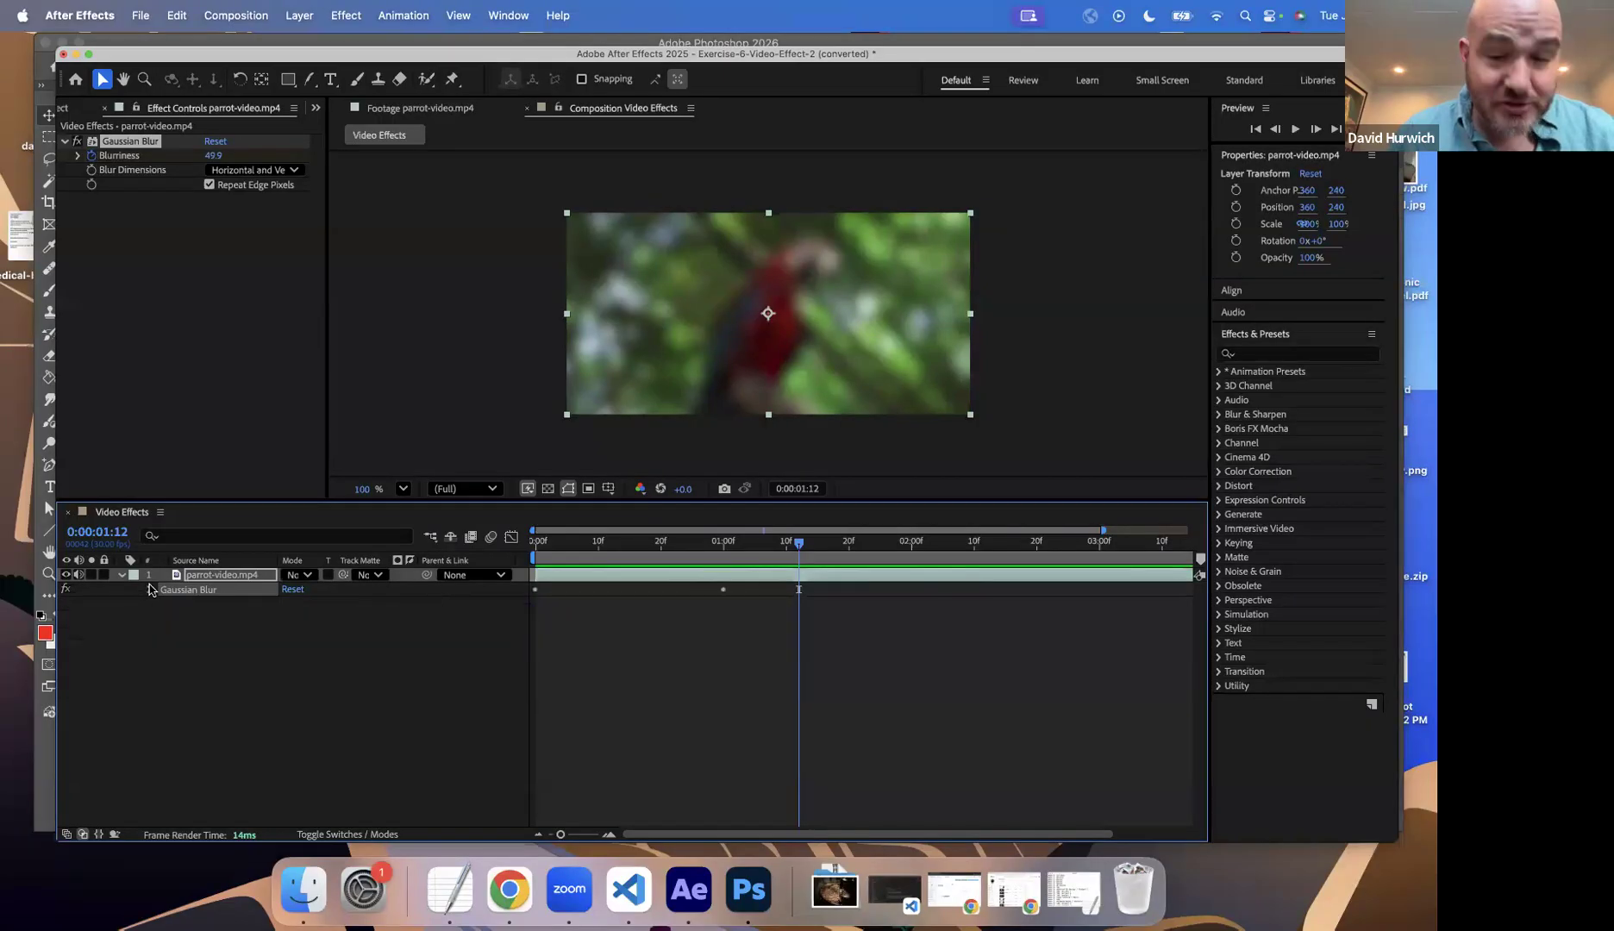
{"action": "key", "text": "u"}
Step: Set the Blurriness keyframe at 0:00:01:00 to 105.4 and preview the blur from the start
{"action": "left_click", "coordinate": [802, 609]}
{"action": "left_click_drag", "start_coordinate": [739, 548], "coordinate": [614, 529]}
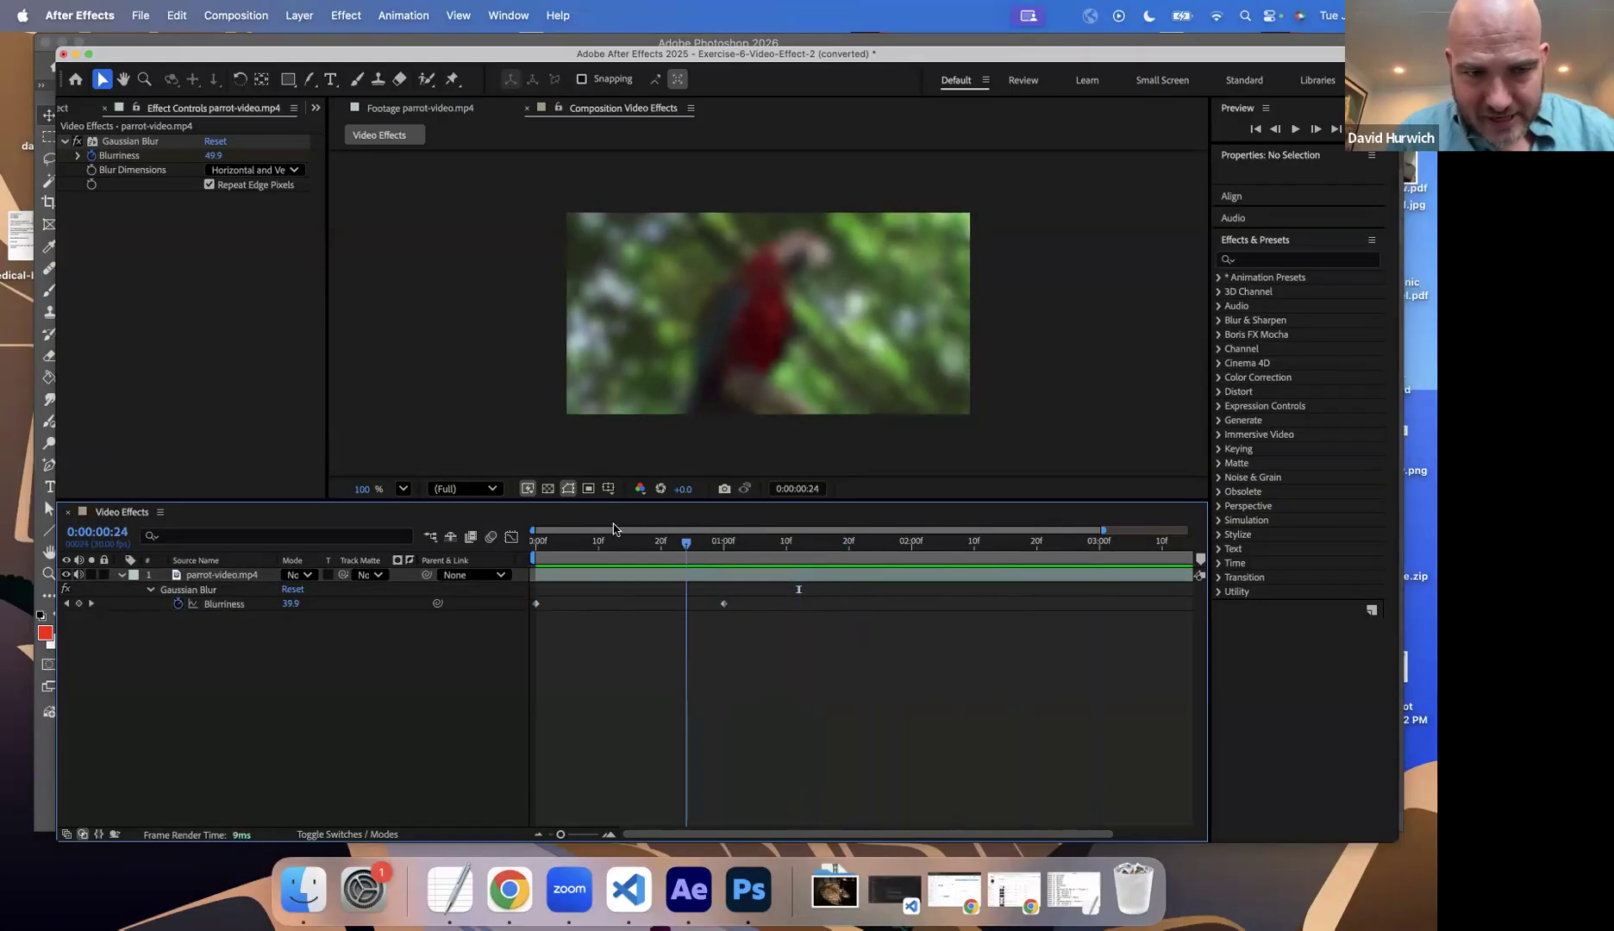
{"action": "left_click", "coordinate": [91, 603]}
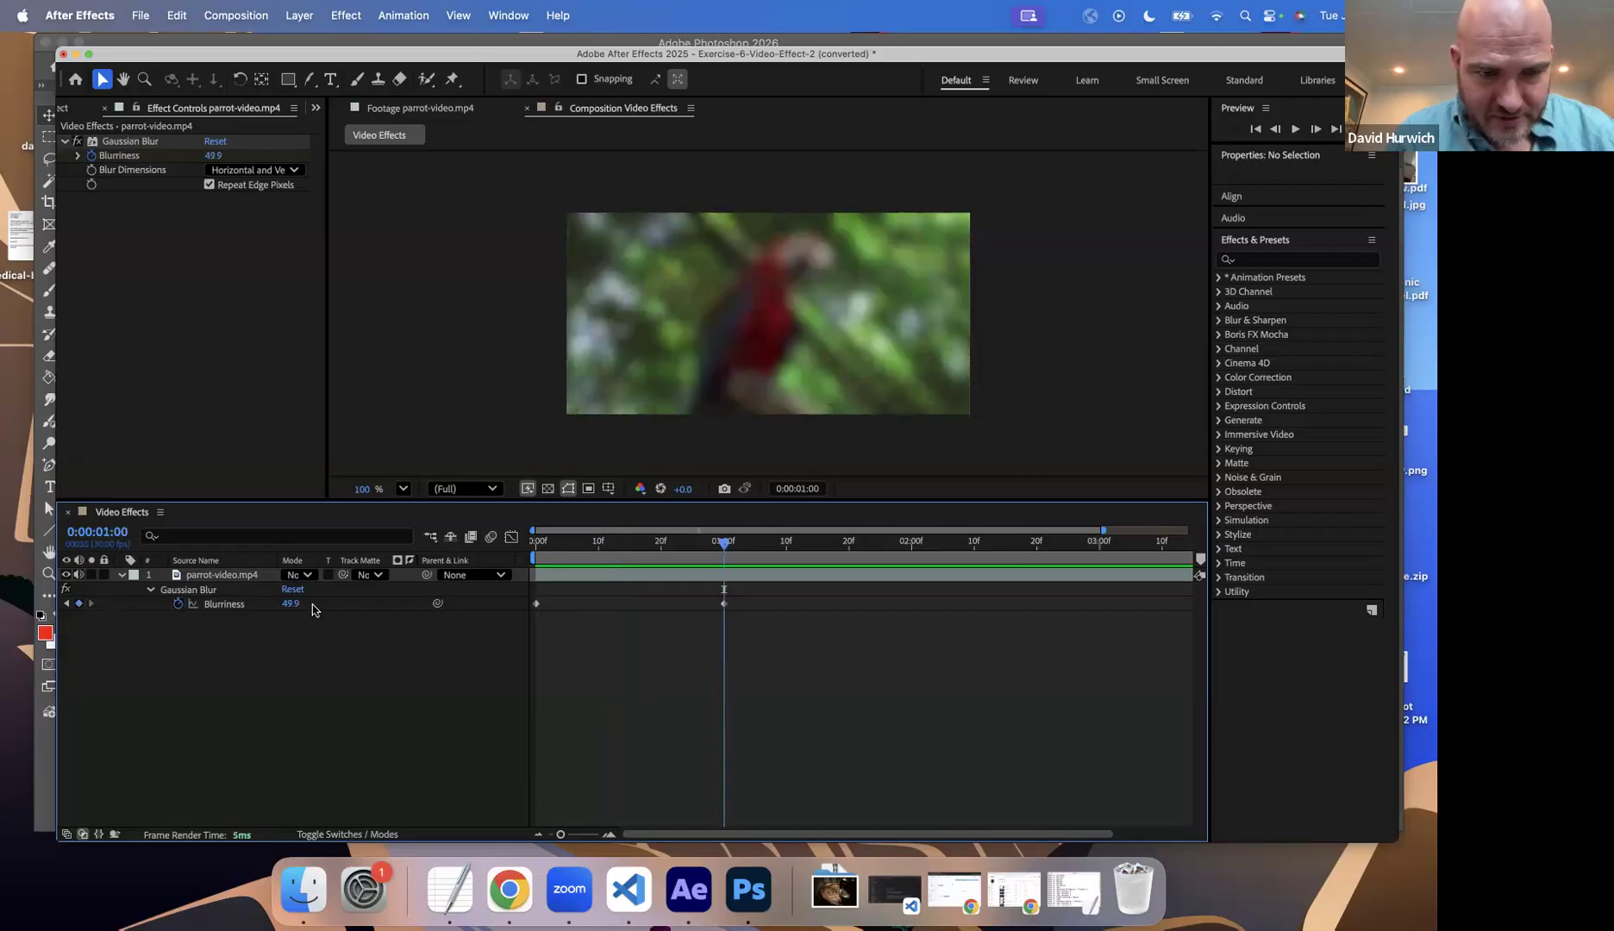
{"action": "left_click_drag", "start_coordinate": [290, 604], "coordinate": [536, 541]}
{"action": "key", "text": "space"}
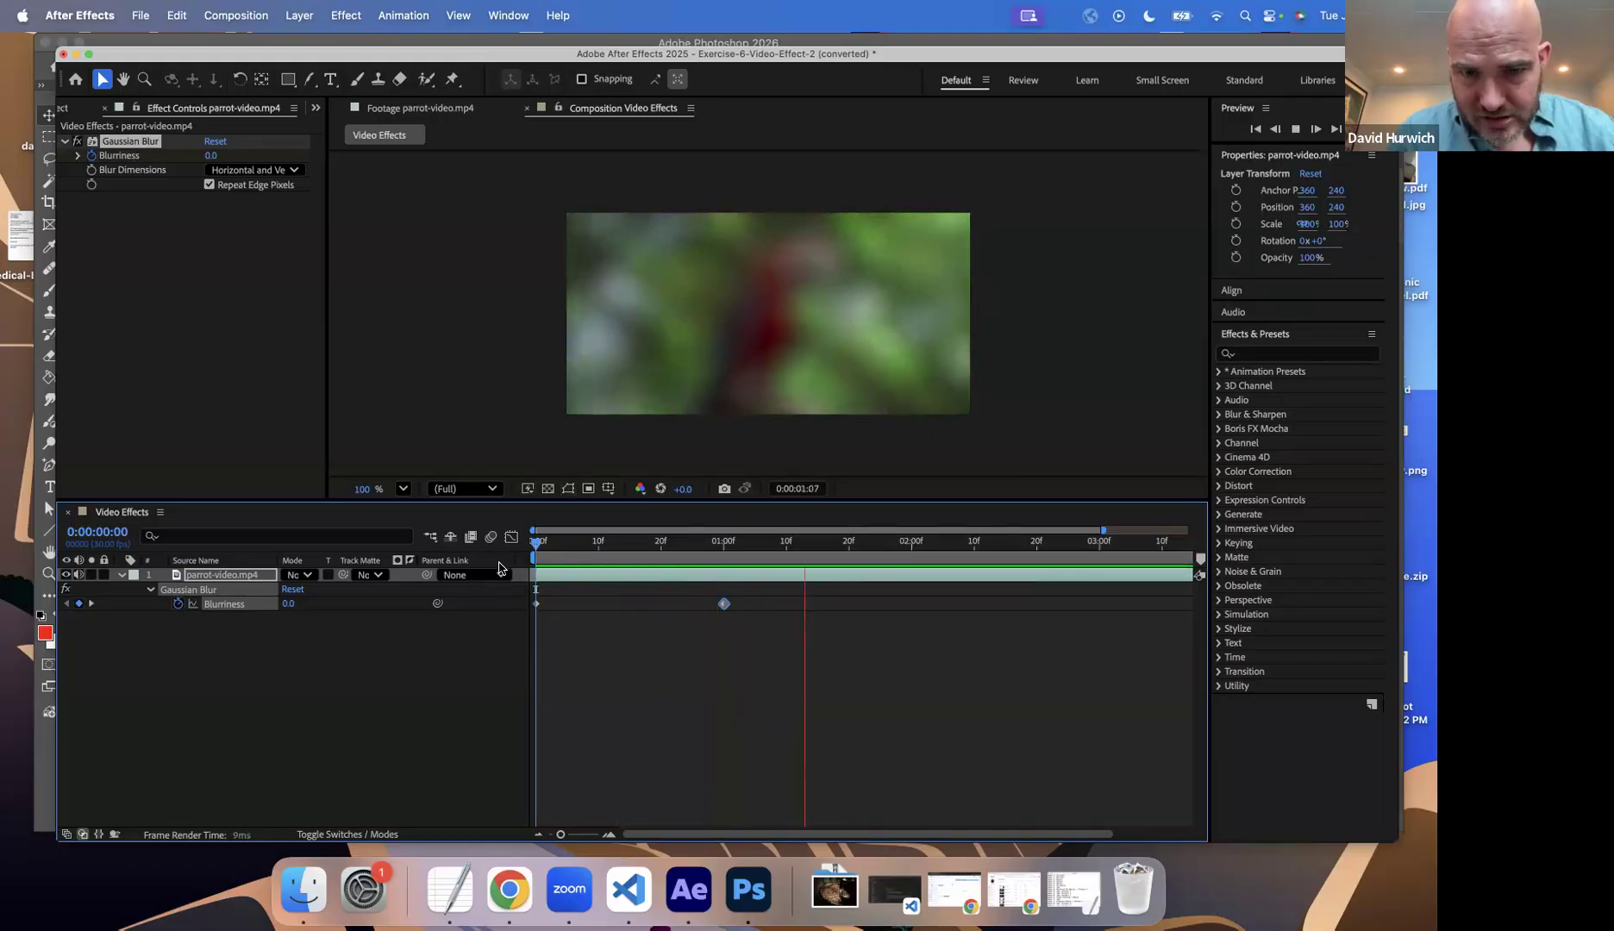
Step: Move the second Blurriness keyframe to 0:00:03:00 and preview the animation from the start
{"action": "left_click_drag", "start_coordinate": [724, 603], "coordinate": [1099, 604]}
{"action": "left_click_drag", "start_coordinate": [676, 541], "coordinate": [536, 540]}
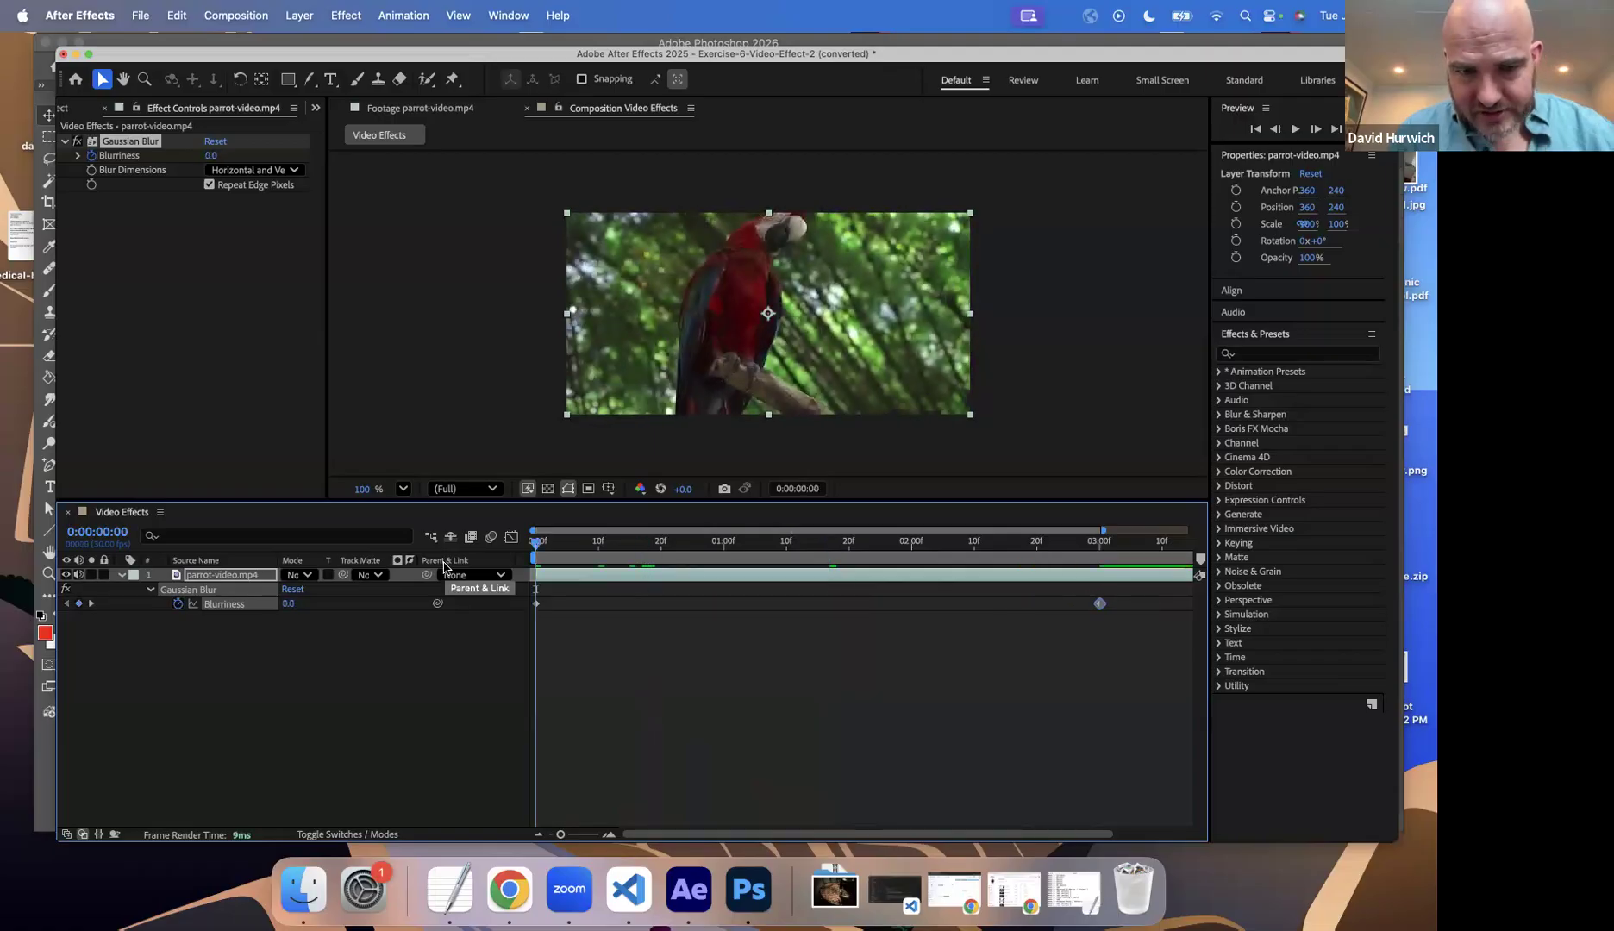
{"action": "key", "text": "space"}
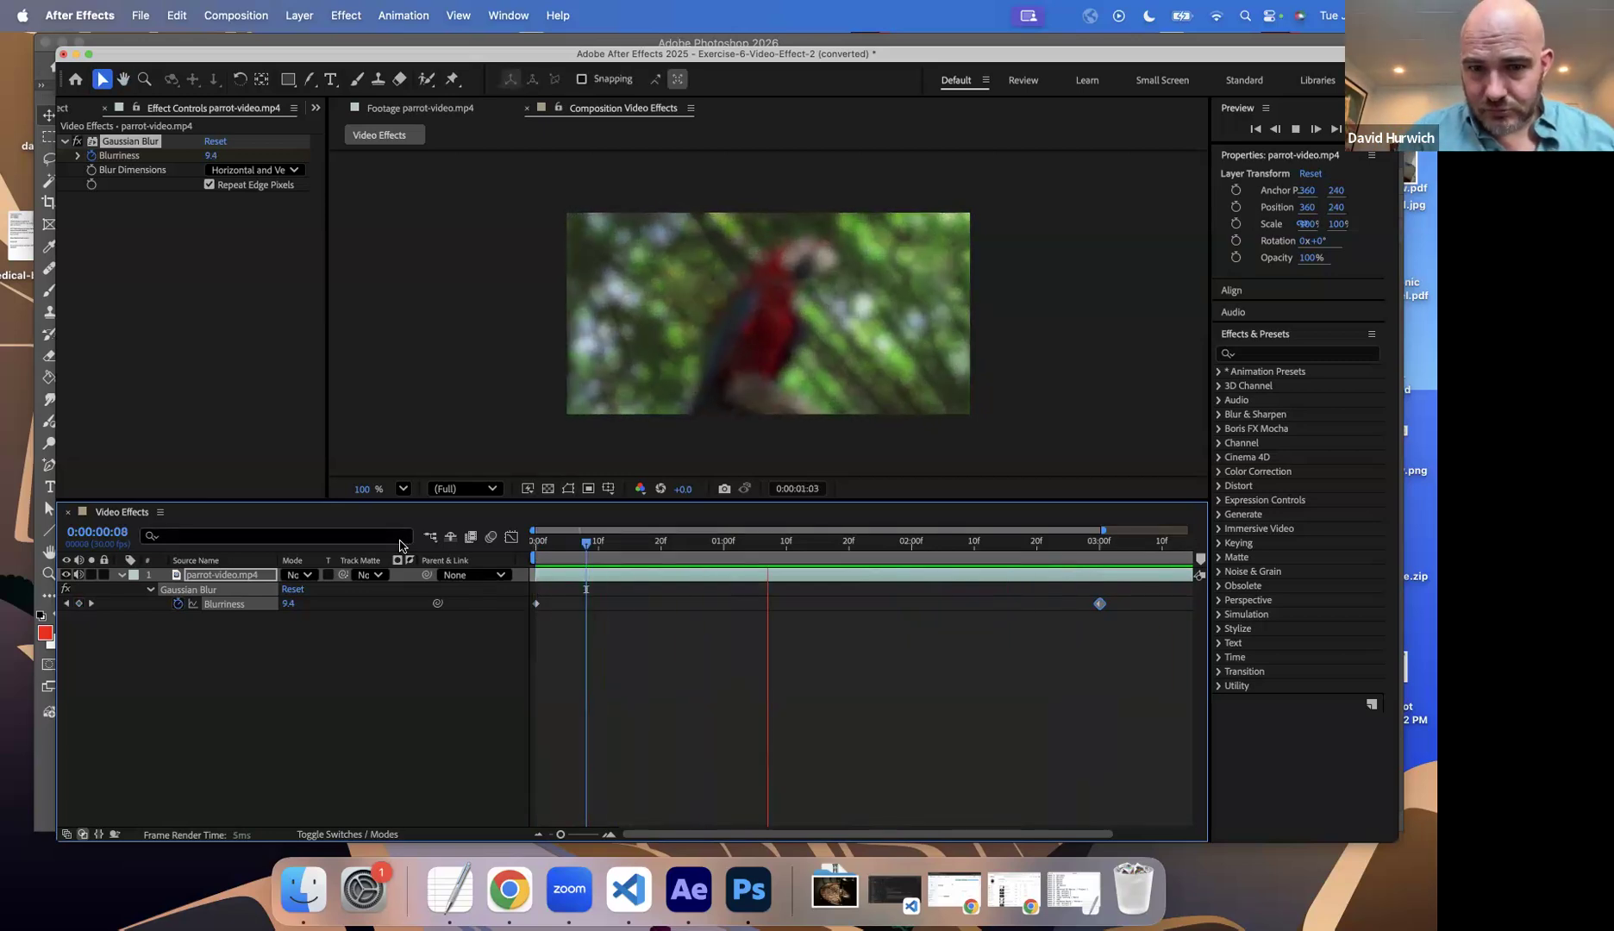
{"action": "key", "text": "space"}
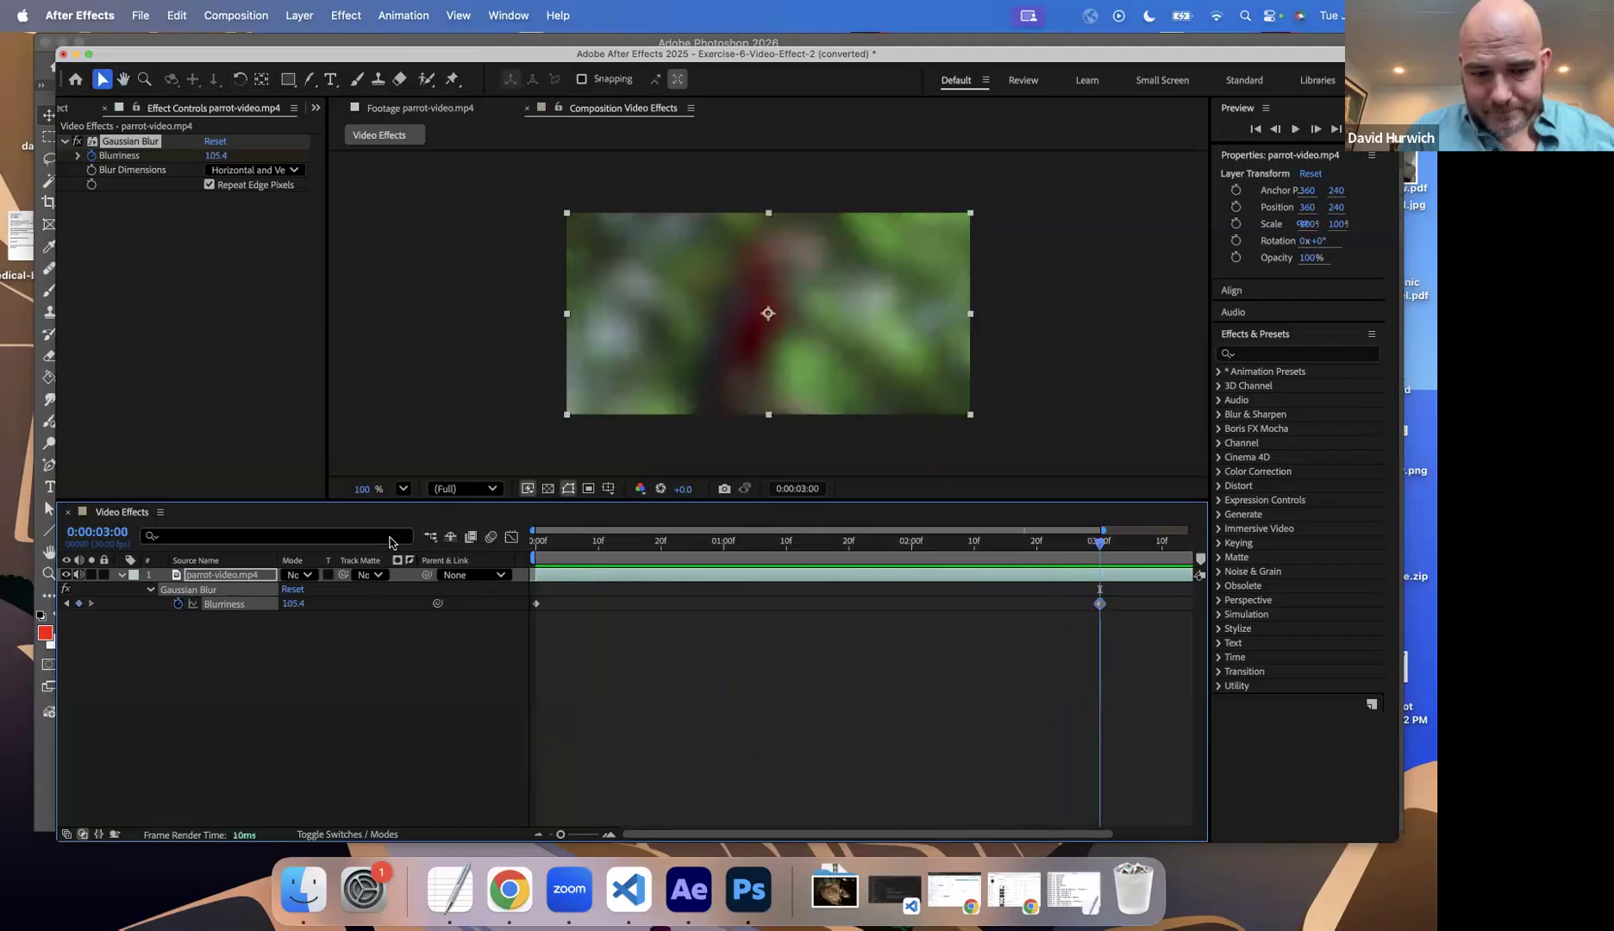
Step: Save the project as Exercise-6-Video-Effect-2 (converted), then open Exercise-7-Adjustment-Layer.aep and accept its version conversion
{"action": "key", "text": "super+s"}
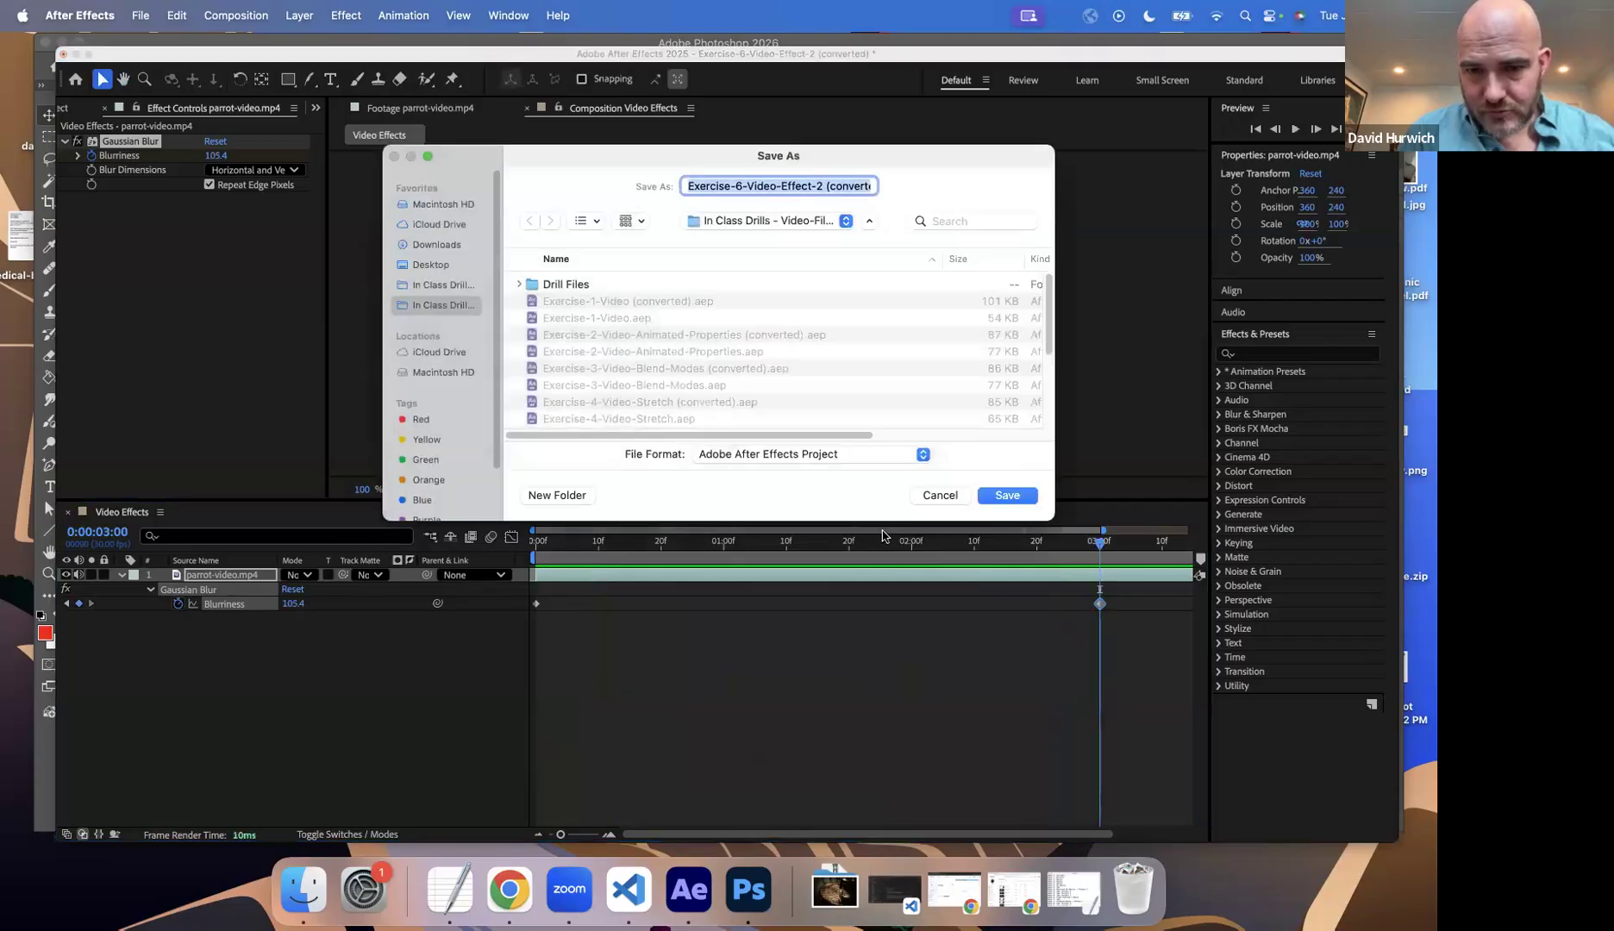
{"action": "left_click", "coordinate": [1003, 498]}
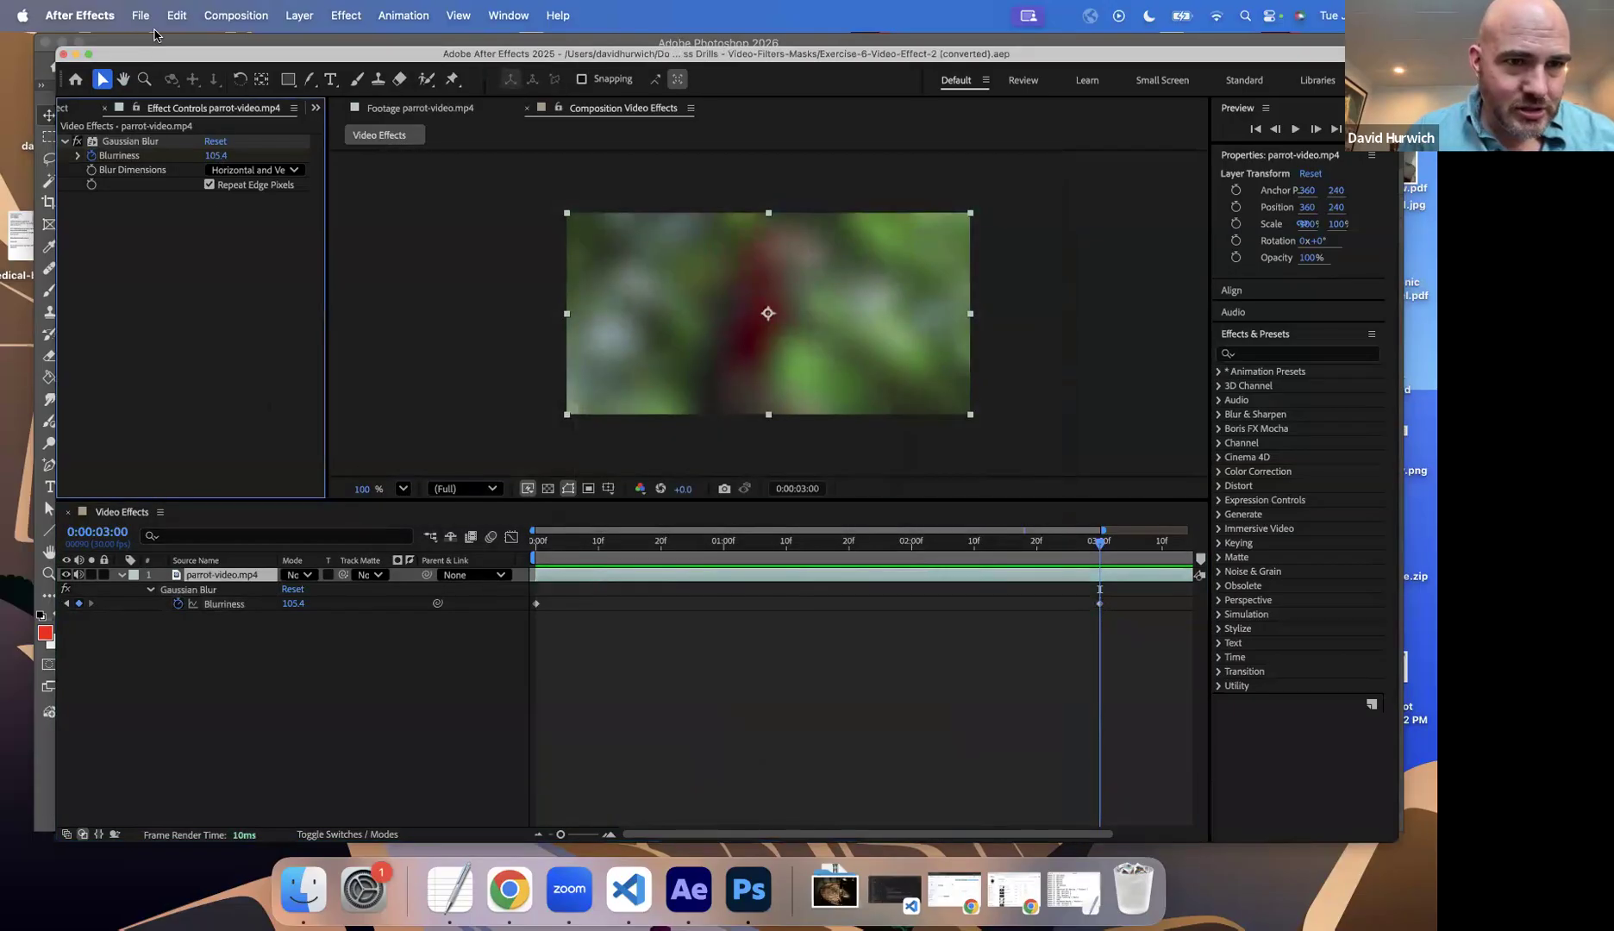
{"action": "left_click", "coordinate": [140, 15]}
{"action": "left_click", "coordinate": [164, 66]}
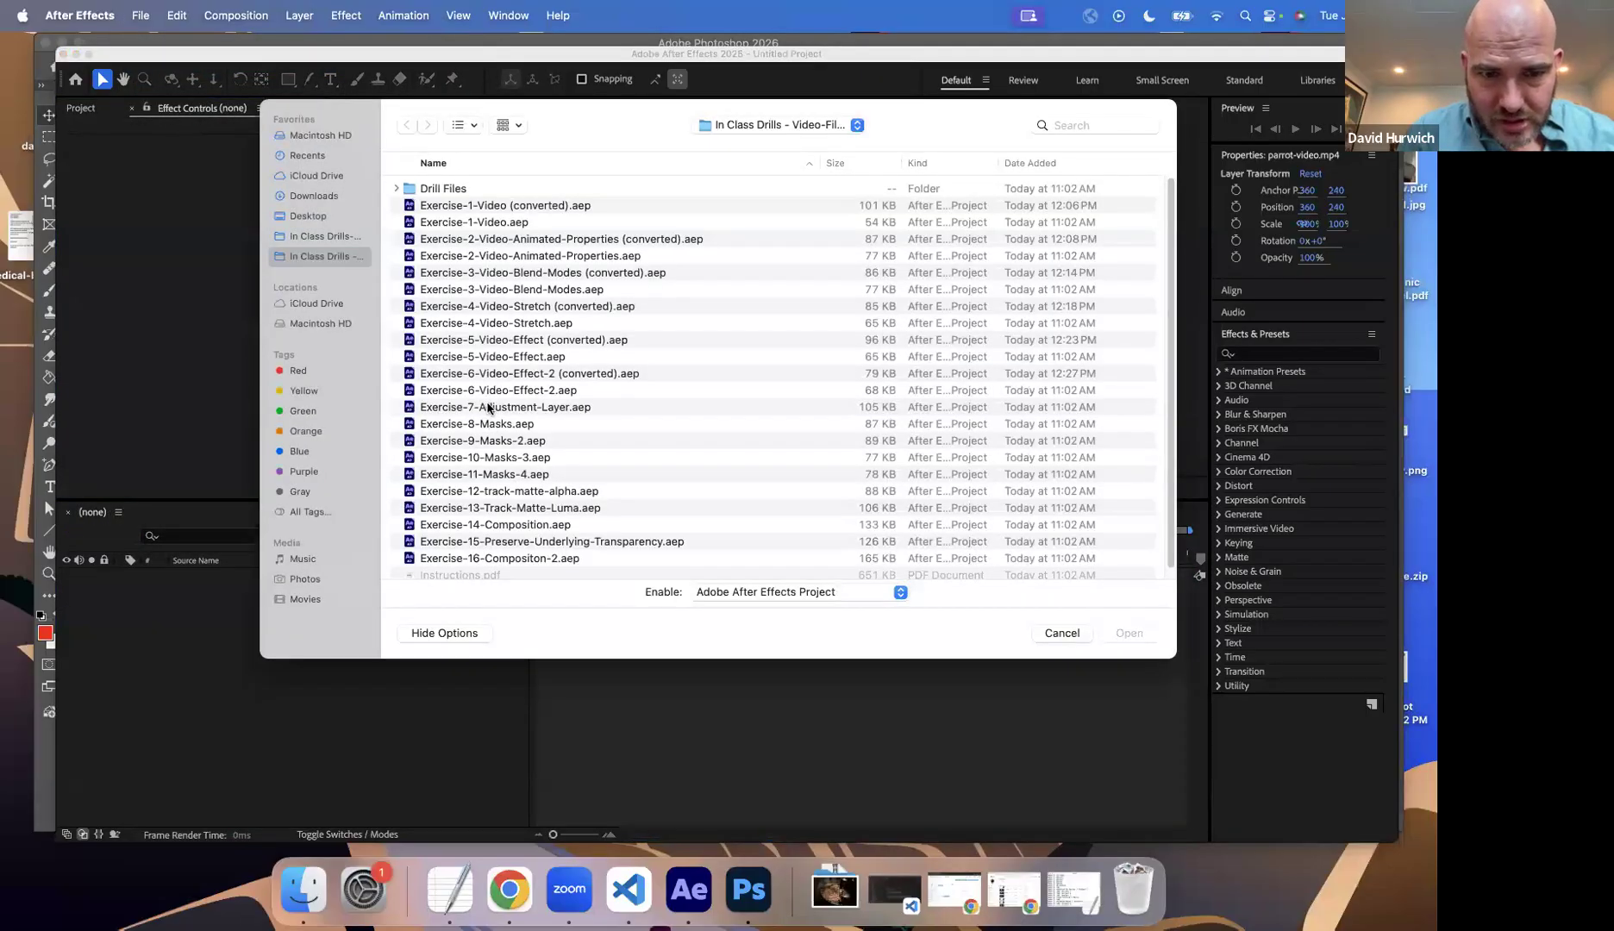
{"action": "double_click", "coordinate": [488, 407]}
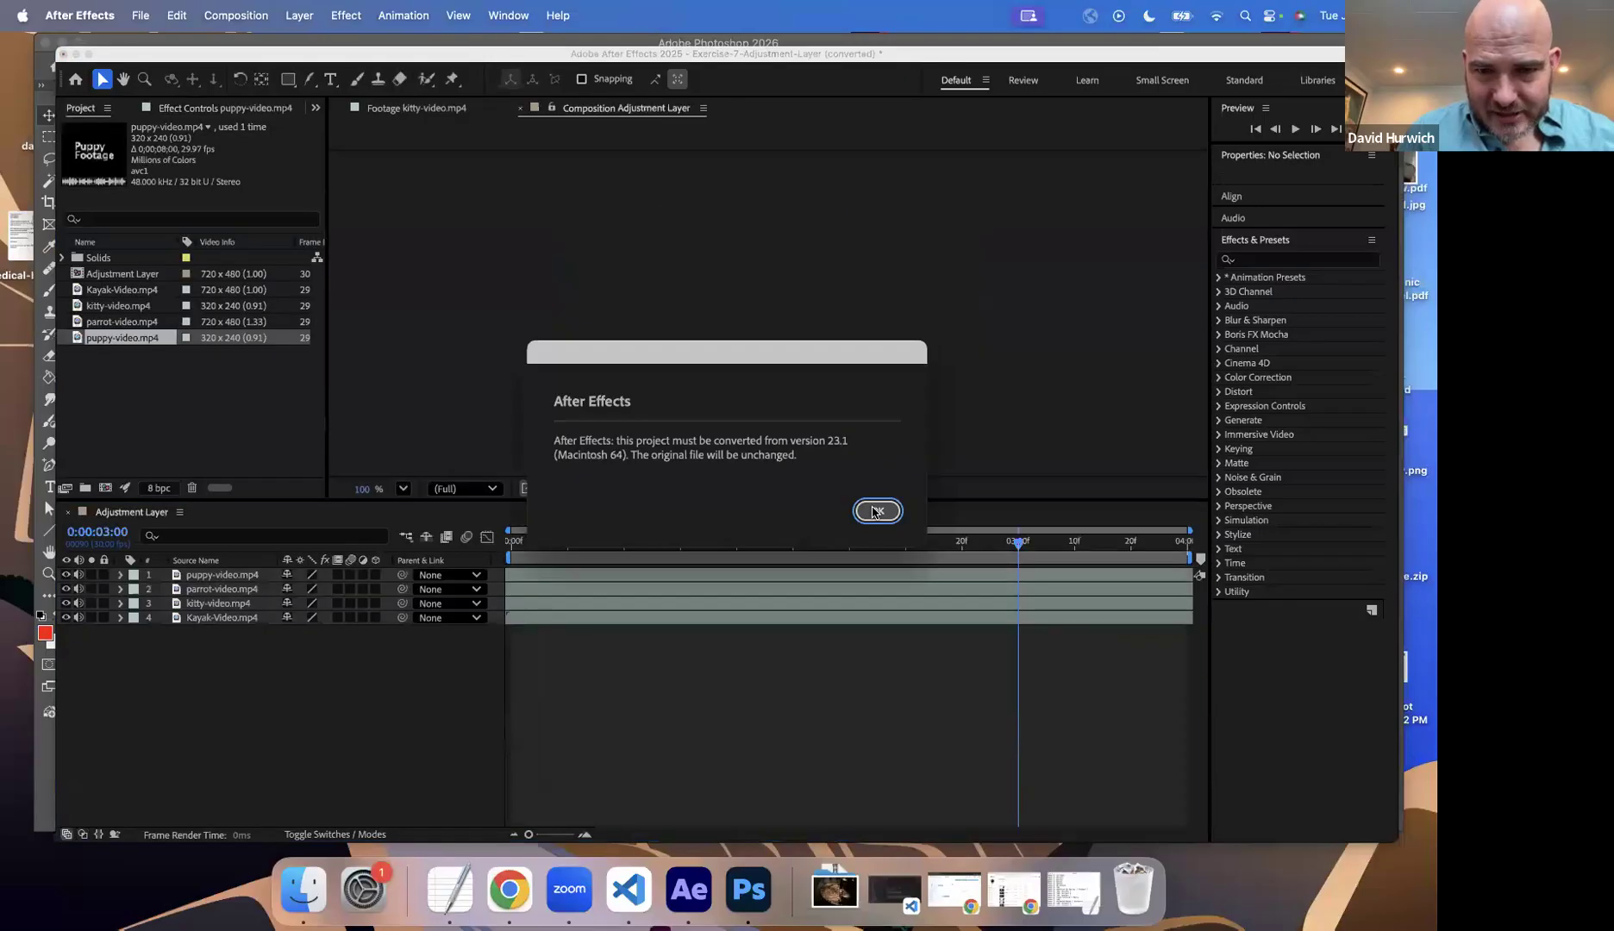
{"action": "key", "text": "Return"}
Step: Preview the four-video Adjustment Layer composition from the start
{"action": "key", "text": "space"}
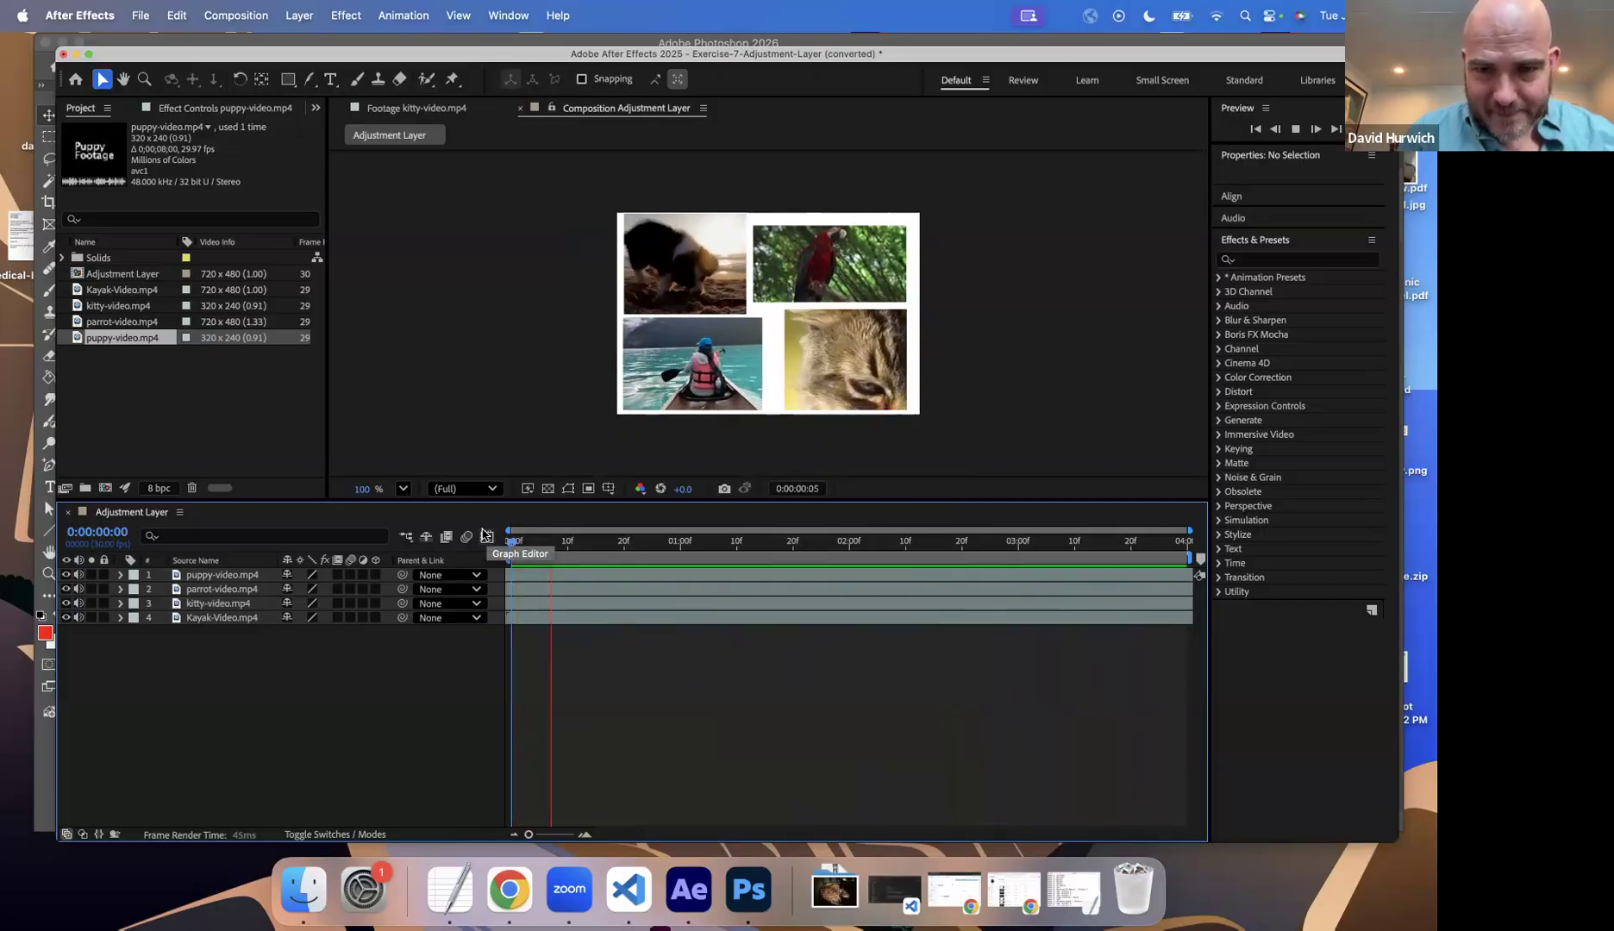
{"action": "key", "text": "space"}
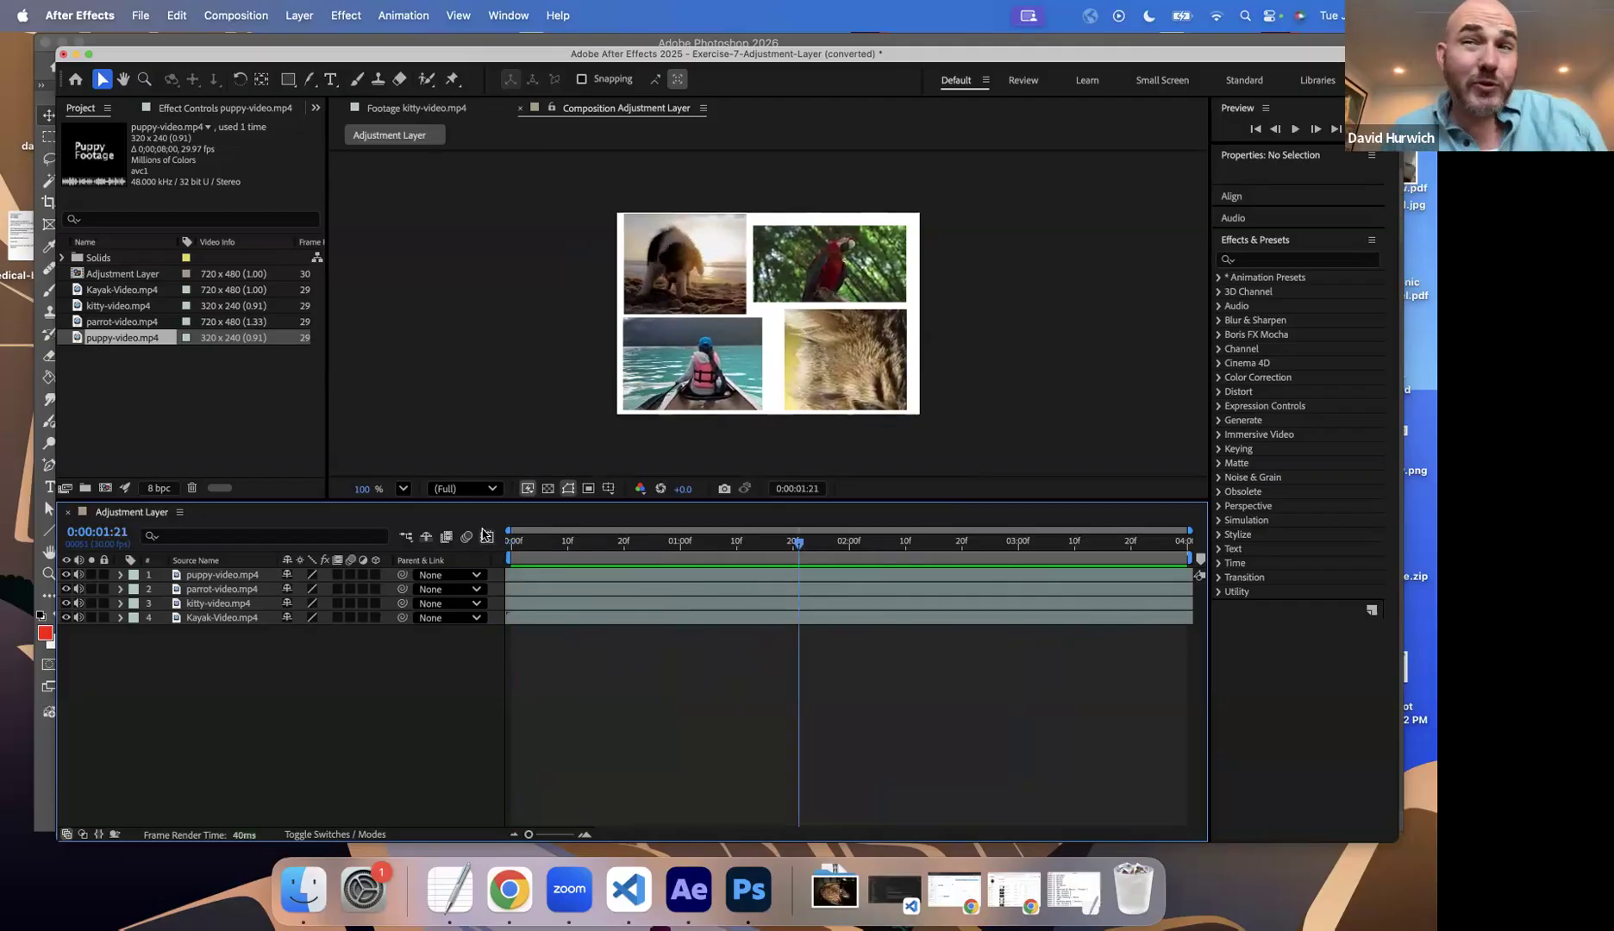
{"action": "left_click", "coordinate": [296, 15]}
{"action": "left_click", "coordinate": [144, 640]}
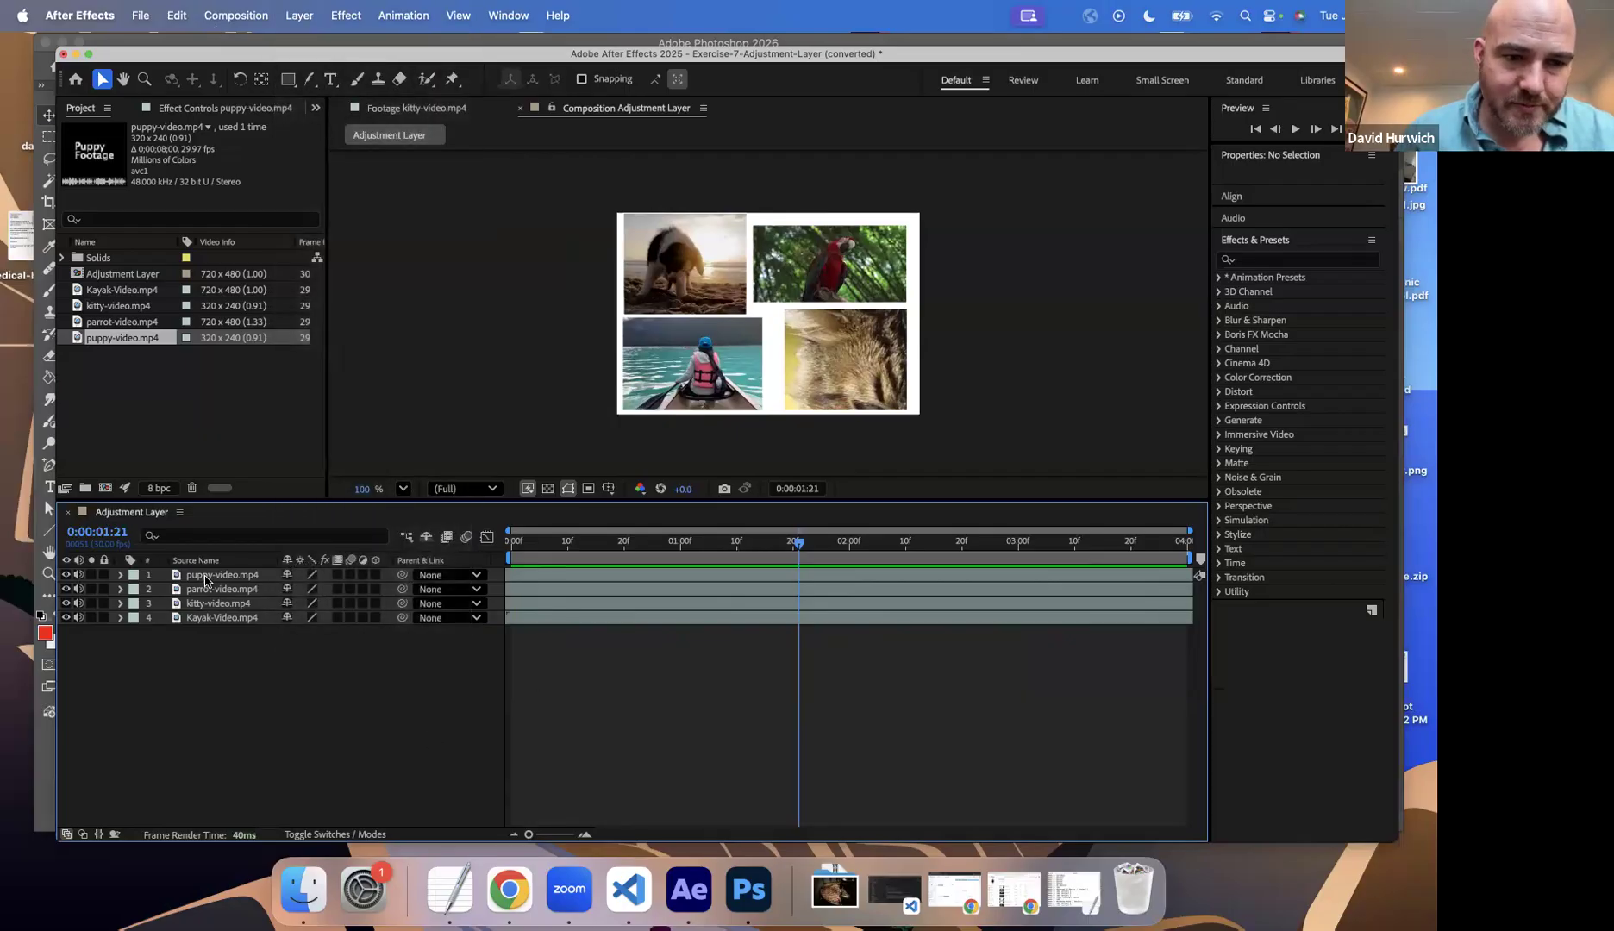
Step: Apply the Tint color correction effect to the puppy-video.mp4 layer and map black to bright red
{"action": "left_click", "coordinate": [204, 575]}
{"action": "left_click", "coordinate": [353, 17]}
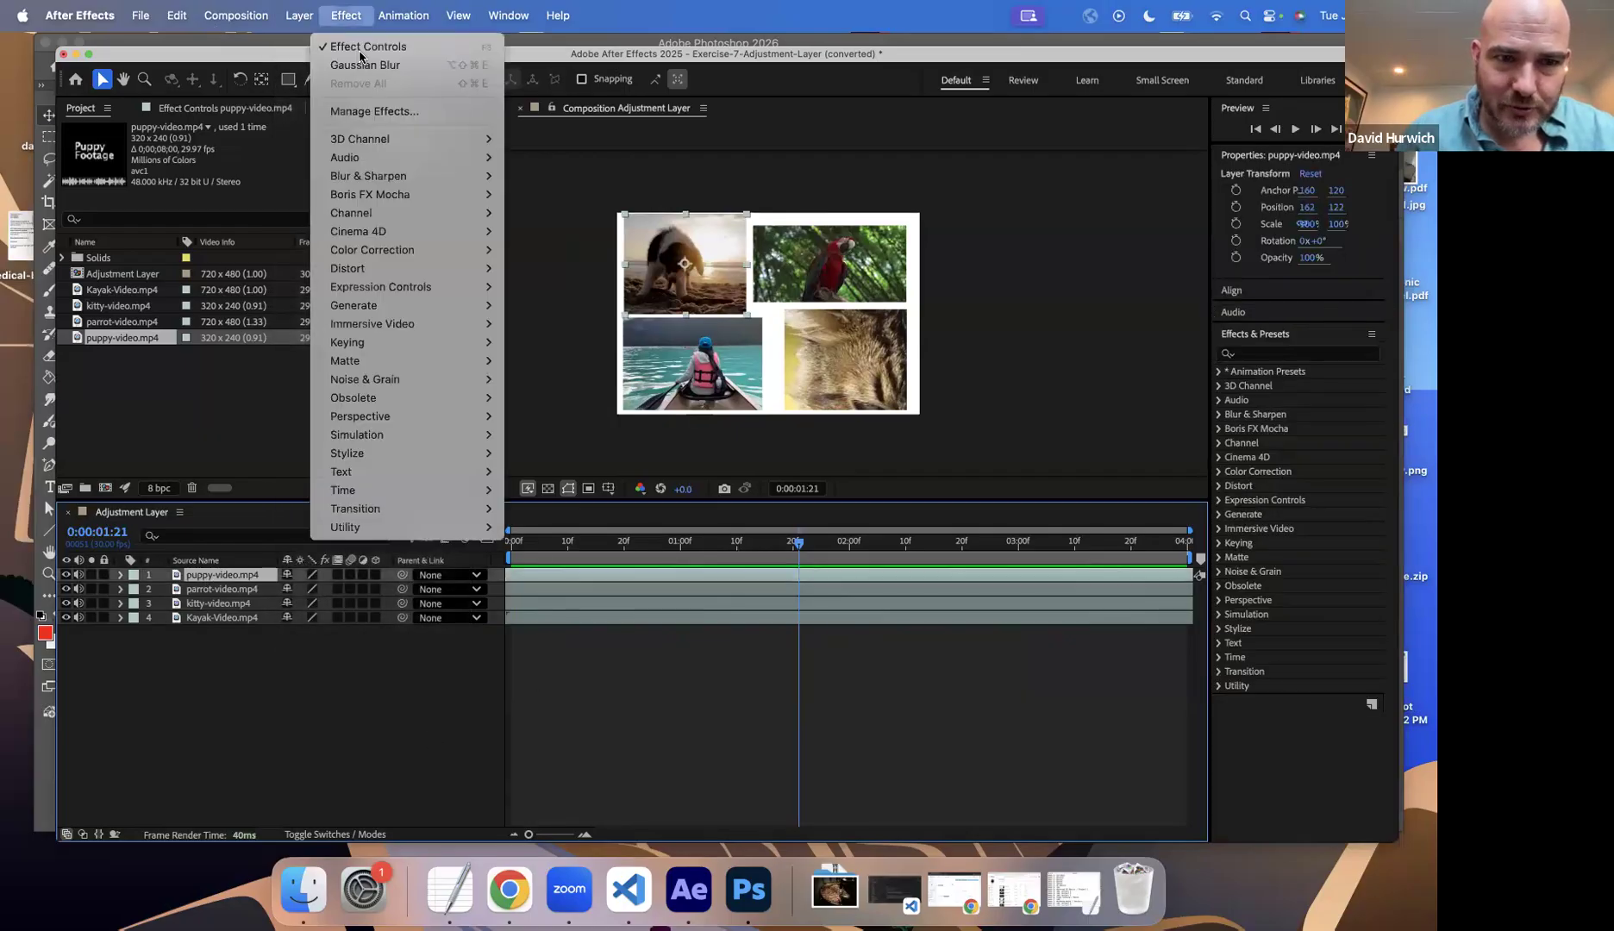
{"action": "mouse_move", "coordinate": [435, 252]}
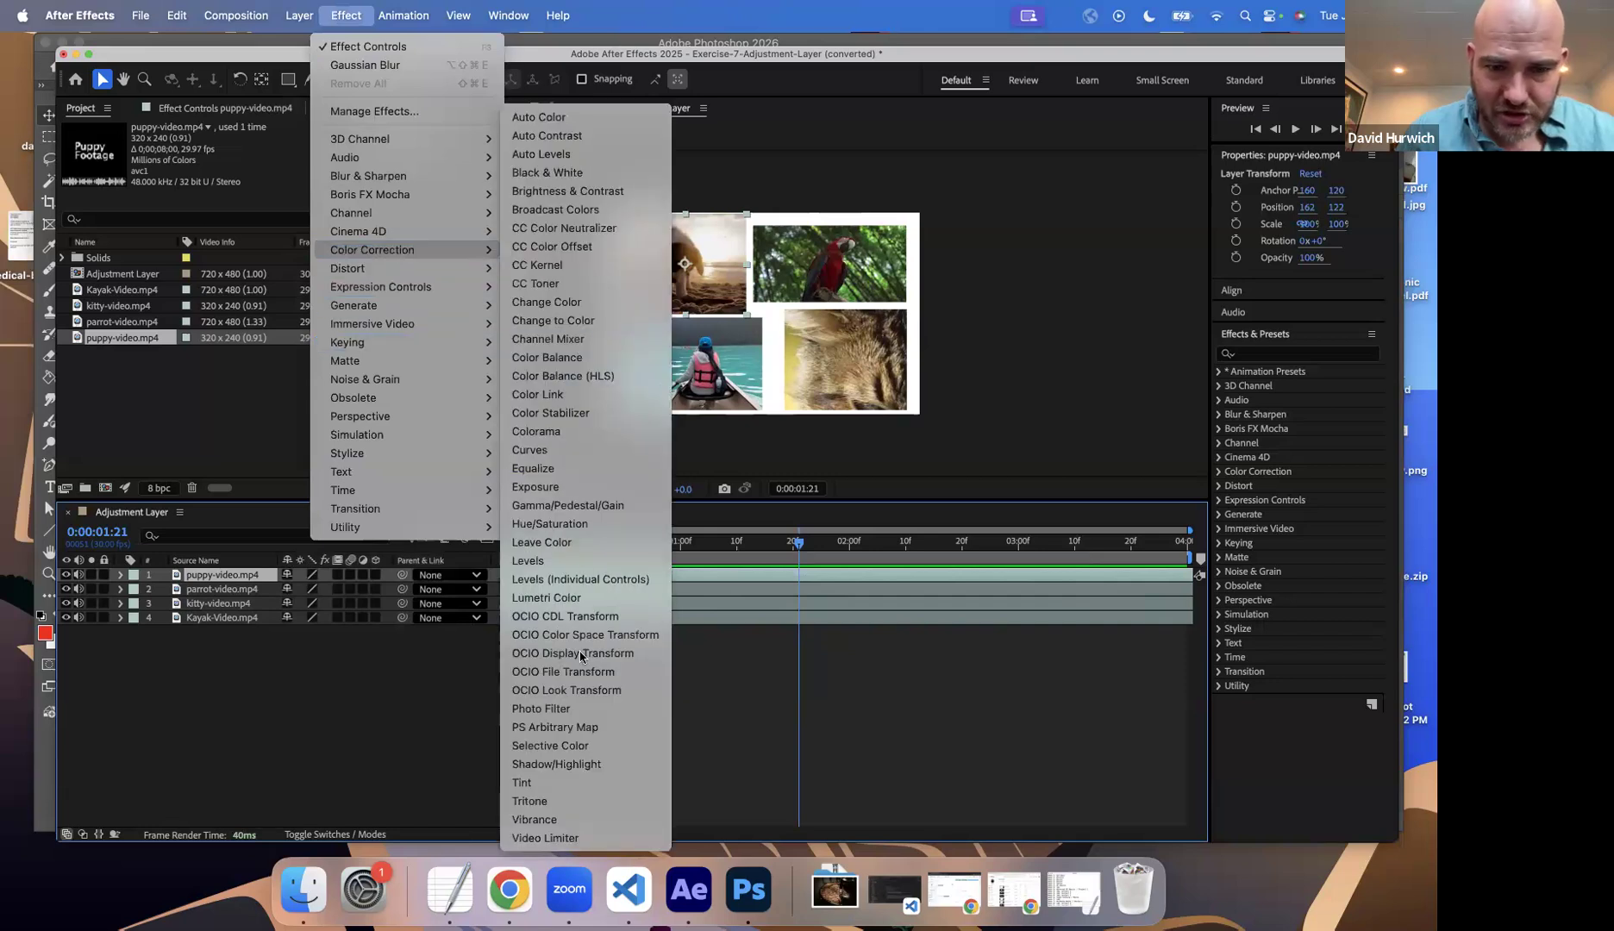
{"action": "left_click", "coordinate": [565, 783]}
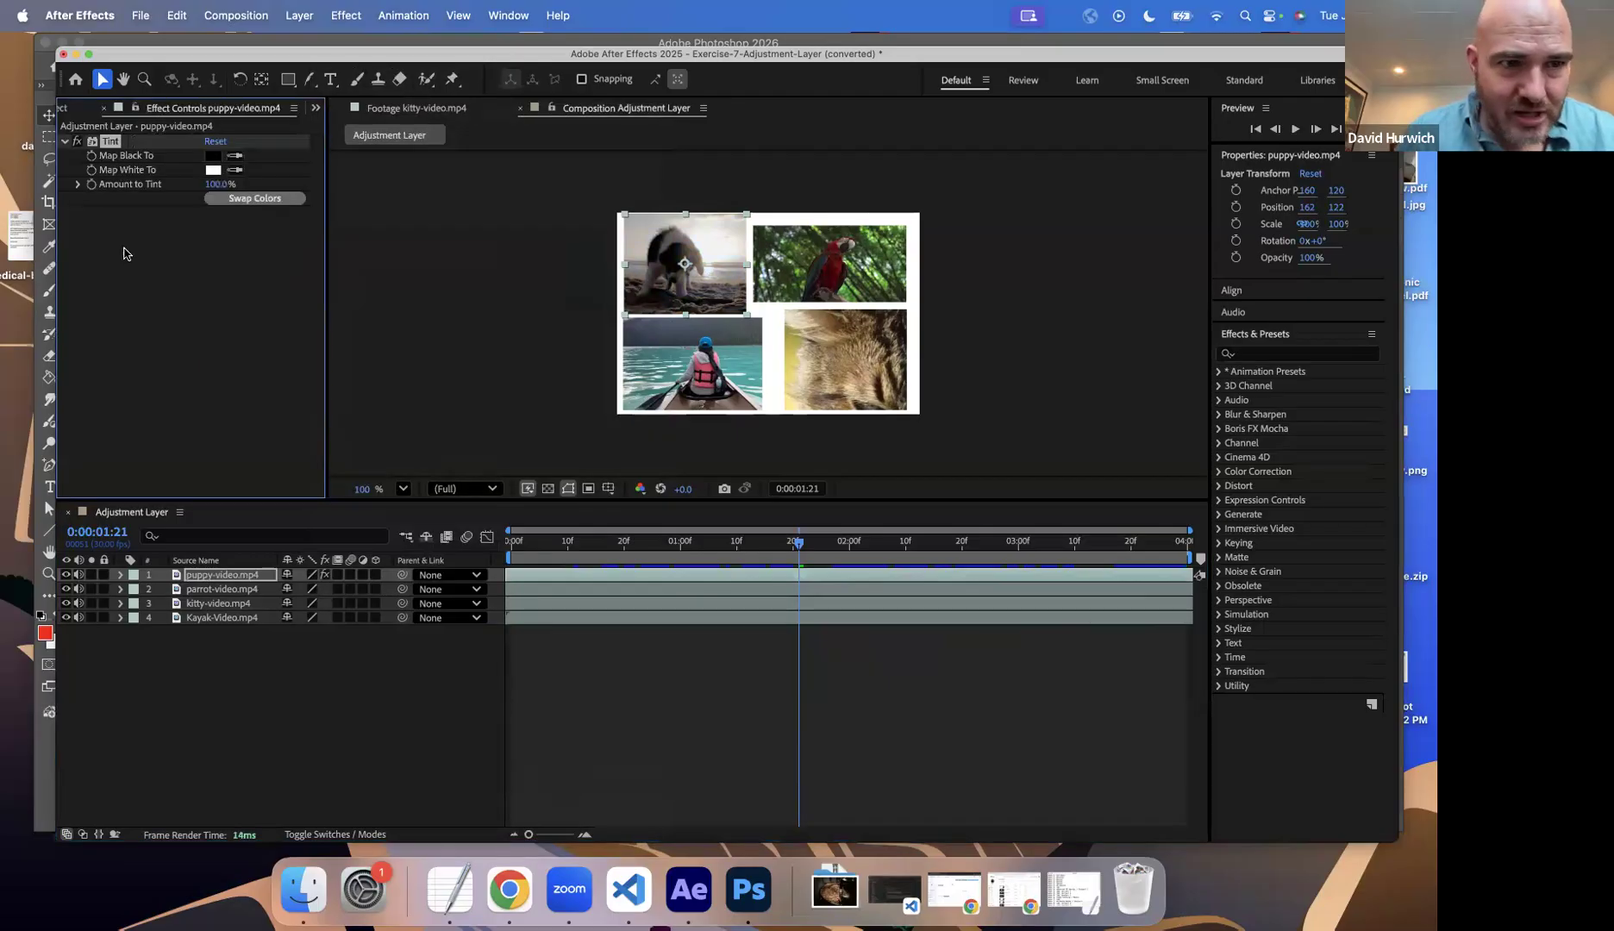
{"action": "left_click", "coordinate": [214, 156]}
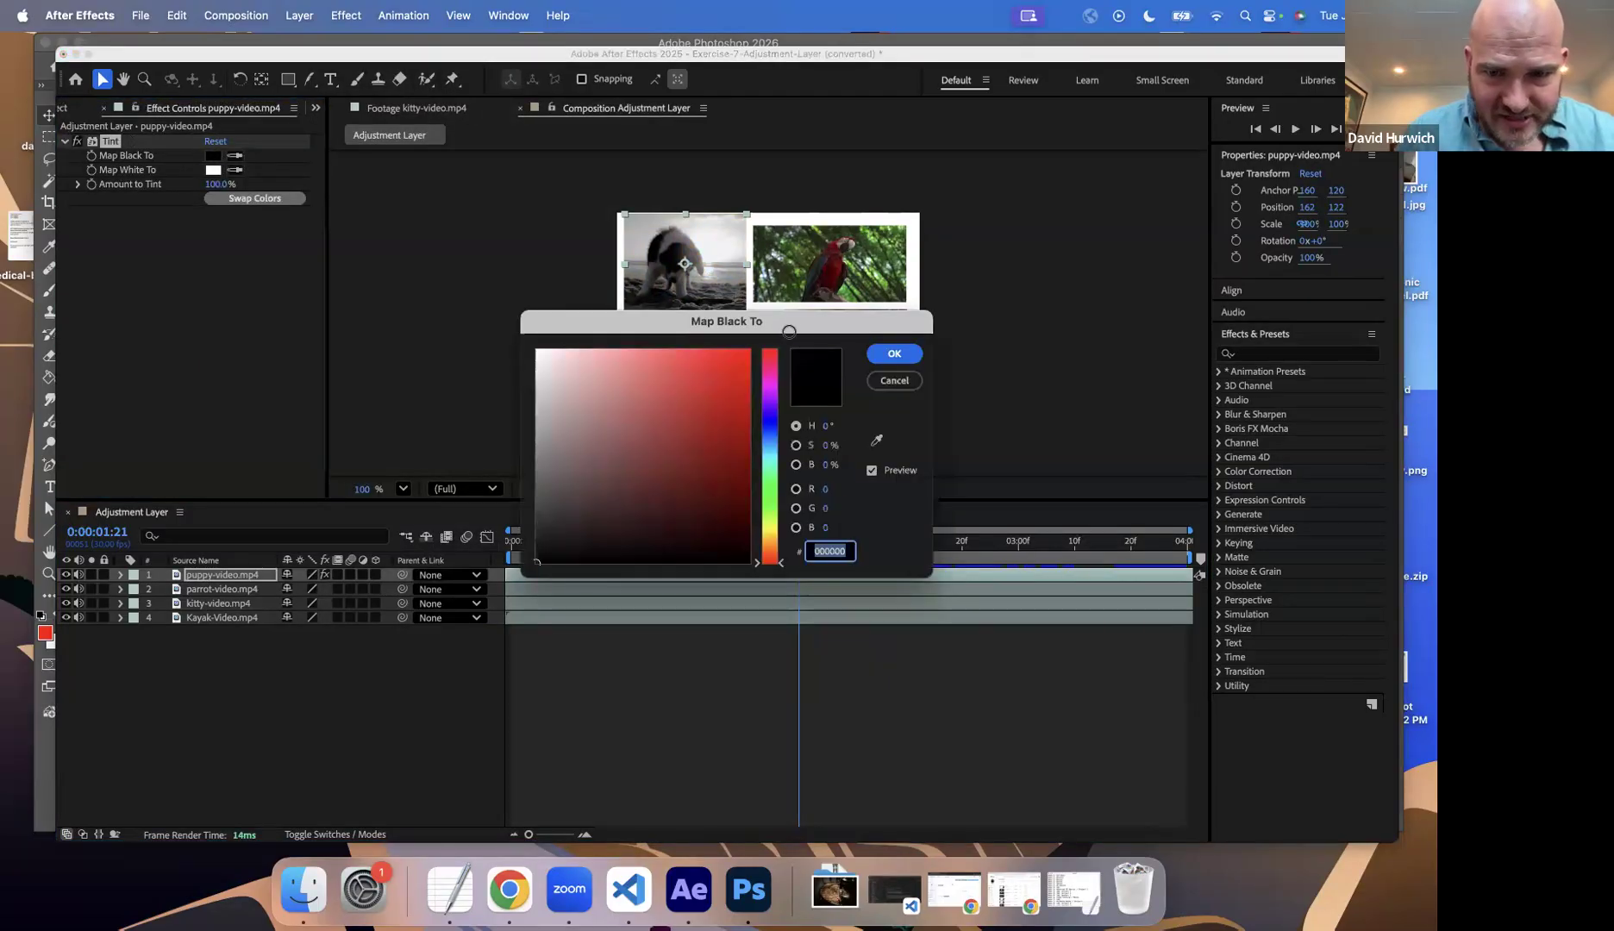
{"action": "left_click", "coordinate": [749, 352]}
{"action": "left_click", "coordinate": [879, 353]}
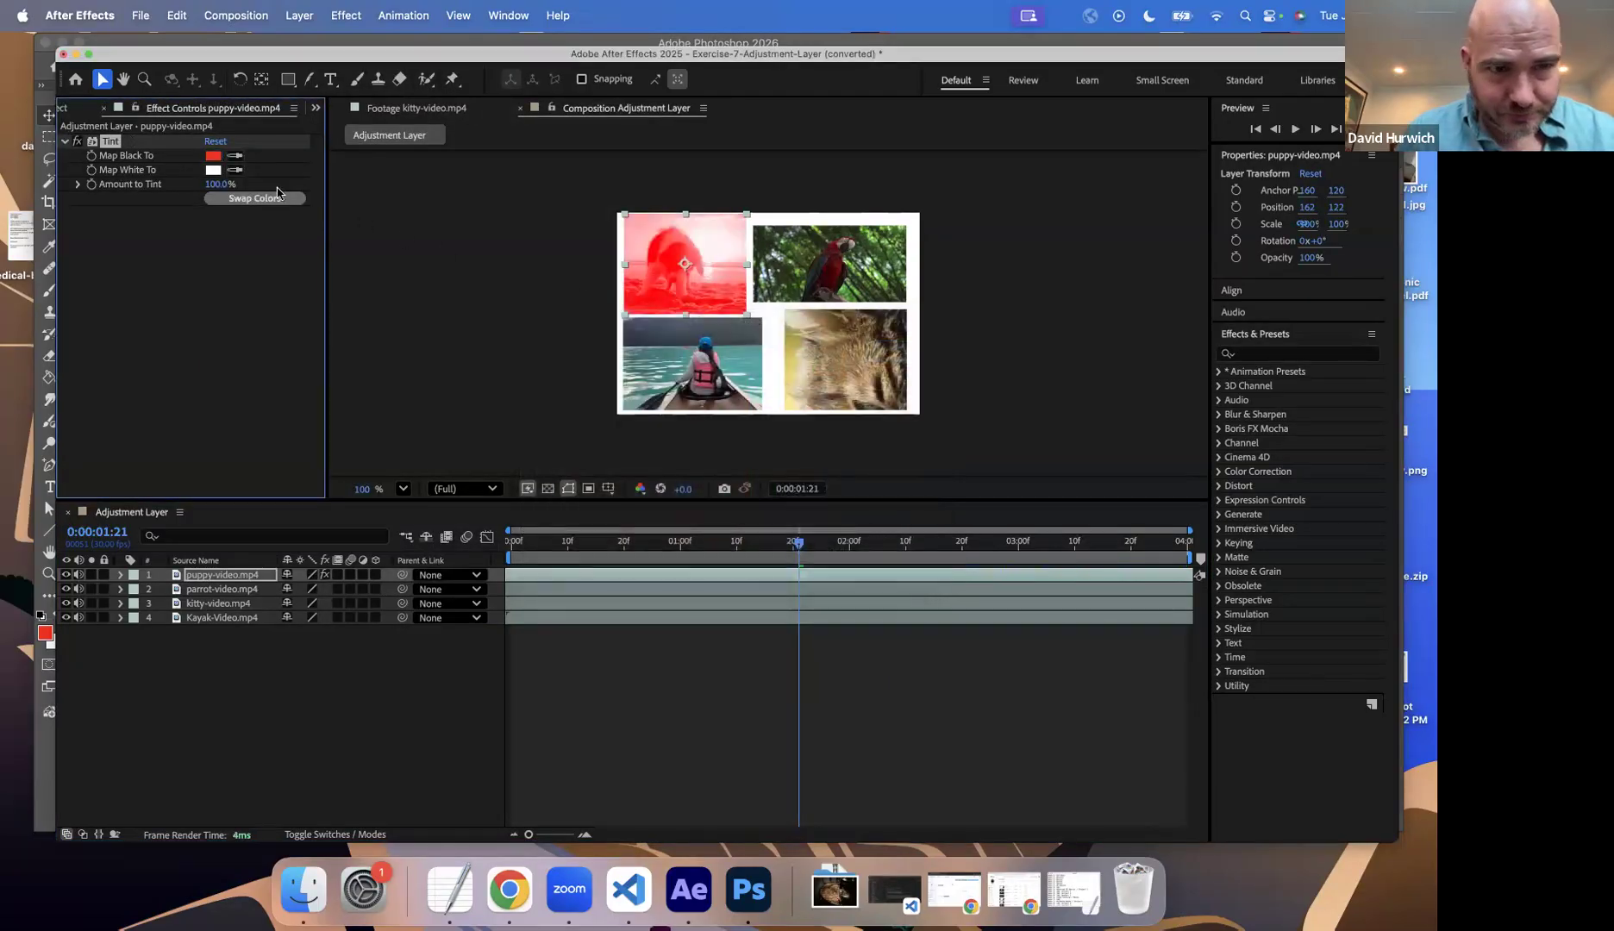
Step: Map white to a pale cream yellow in the puppy video's Tint effect and preview the composition
{"action": "left_click", "coordinate": [212, 171]}
{"action": "left_click_drag", "start_coordinate": [541, 387], "coordinate": [520, 391]}
{"action": "mouse_move", "coordinate": [780, 537]}
{"action": "left_mouse_down"}
{"action": "mouse_move", "coordinate": [776, 550]}
{"action": "mouse_move", "coordinate": [780, 526]}
{"action": "left_mouse_up"}
{"action": "left_click_drag", "start_coordinate": [603, 415], "coordinate": [571, 356]}
{"action": "left_click", "coordinate": [893, 353]}
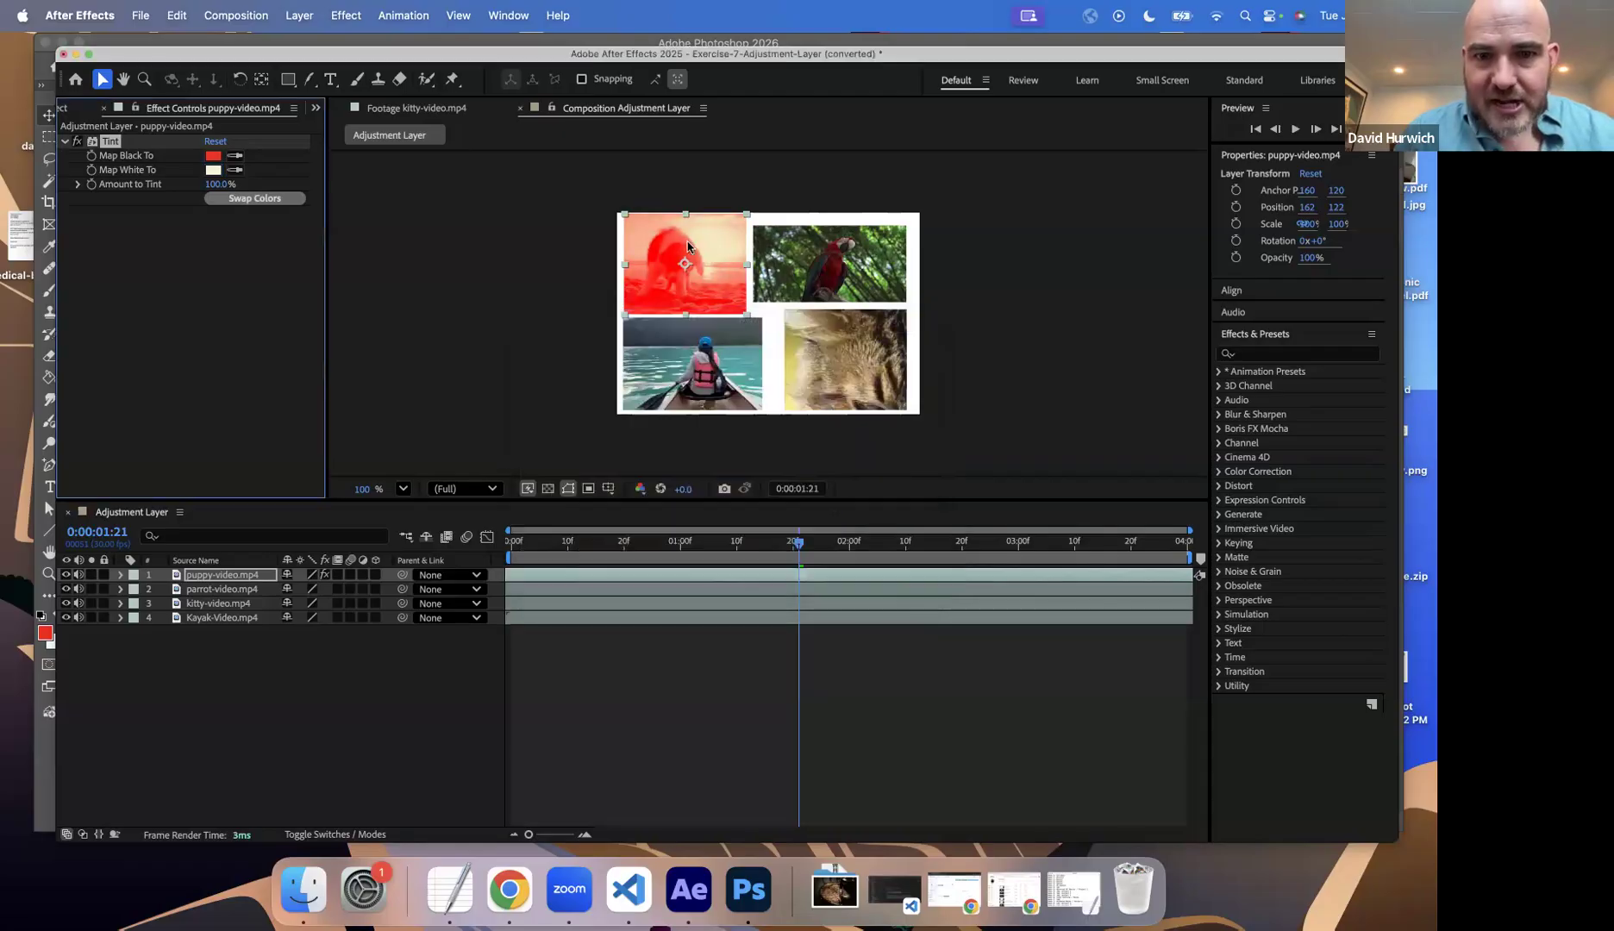
{"action": "key", "text": "Home"}
{"action": "key", "text": "space"}
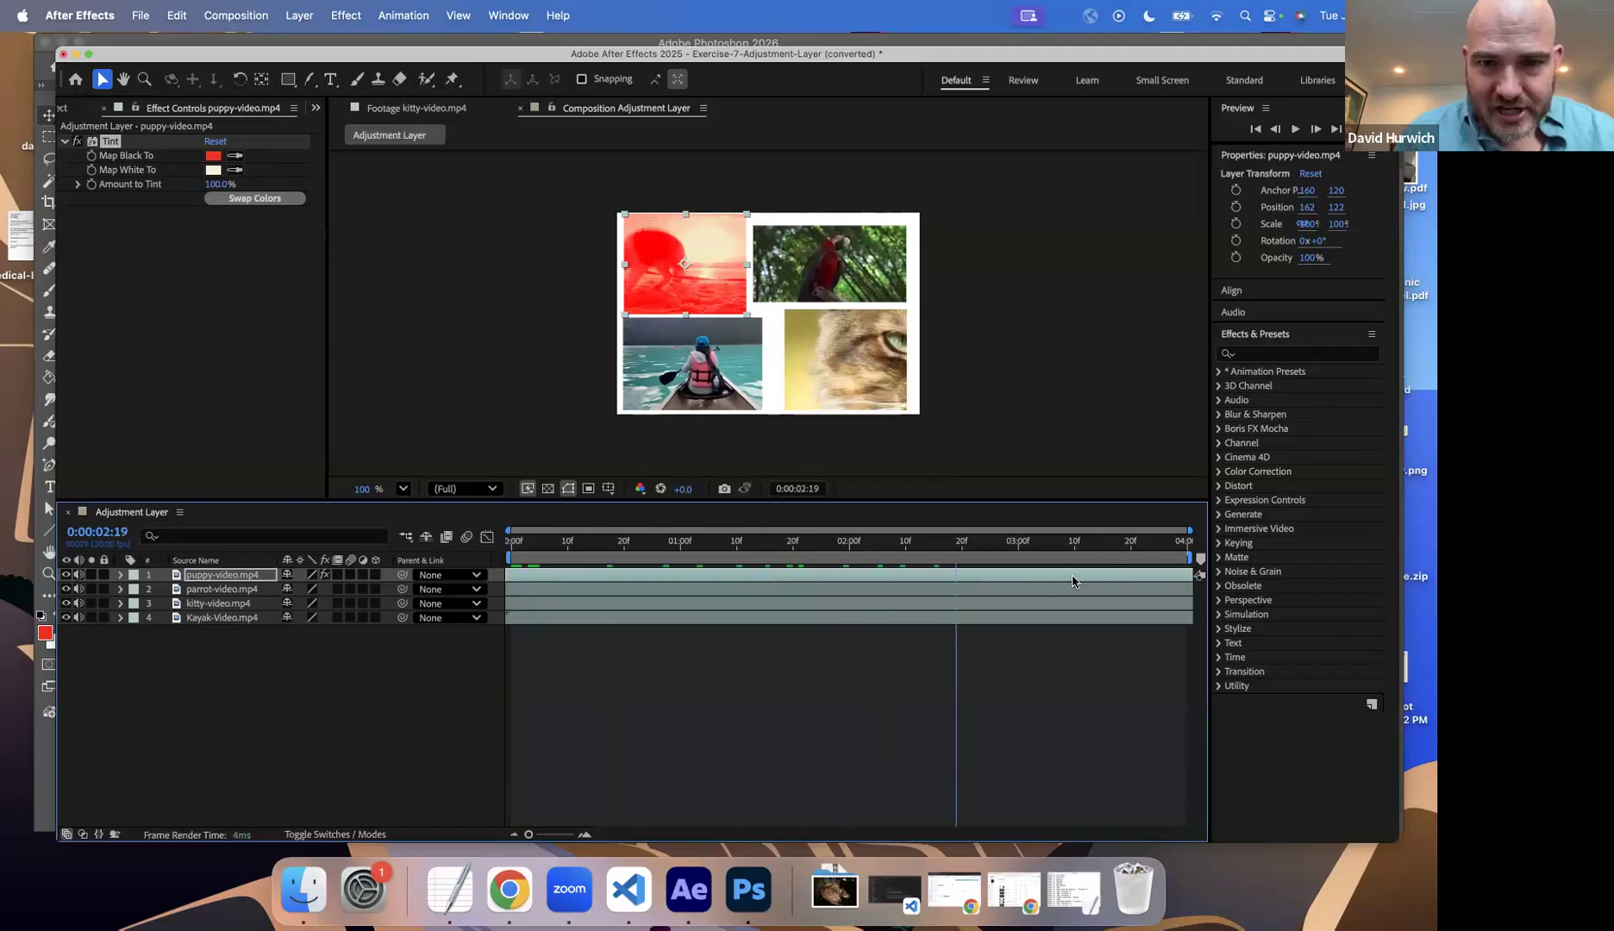
{"action": "key", "text": "space"}
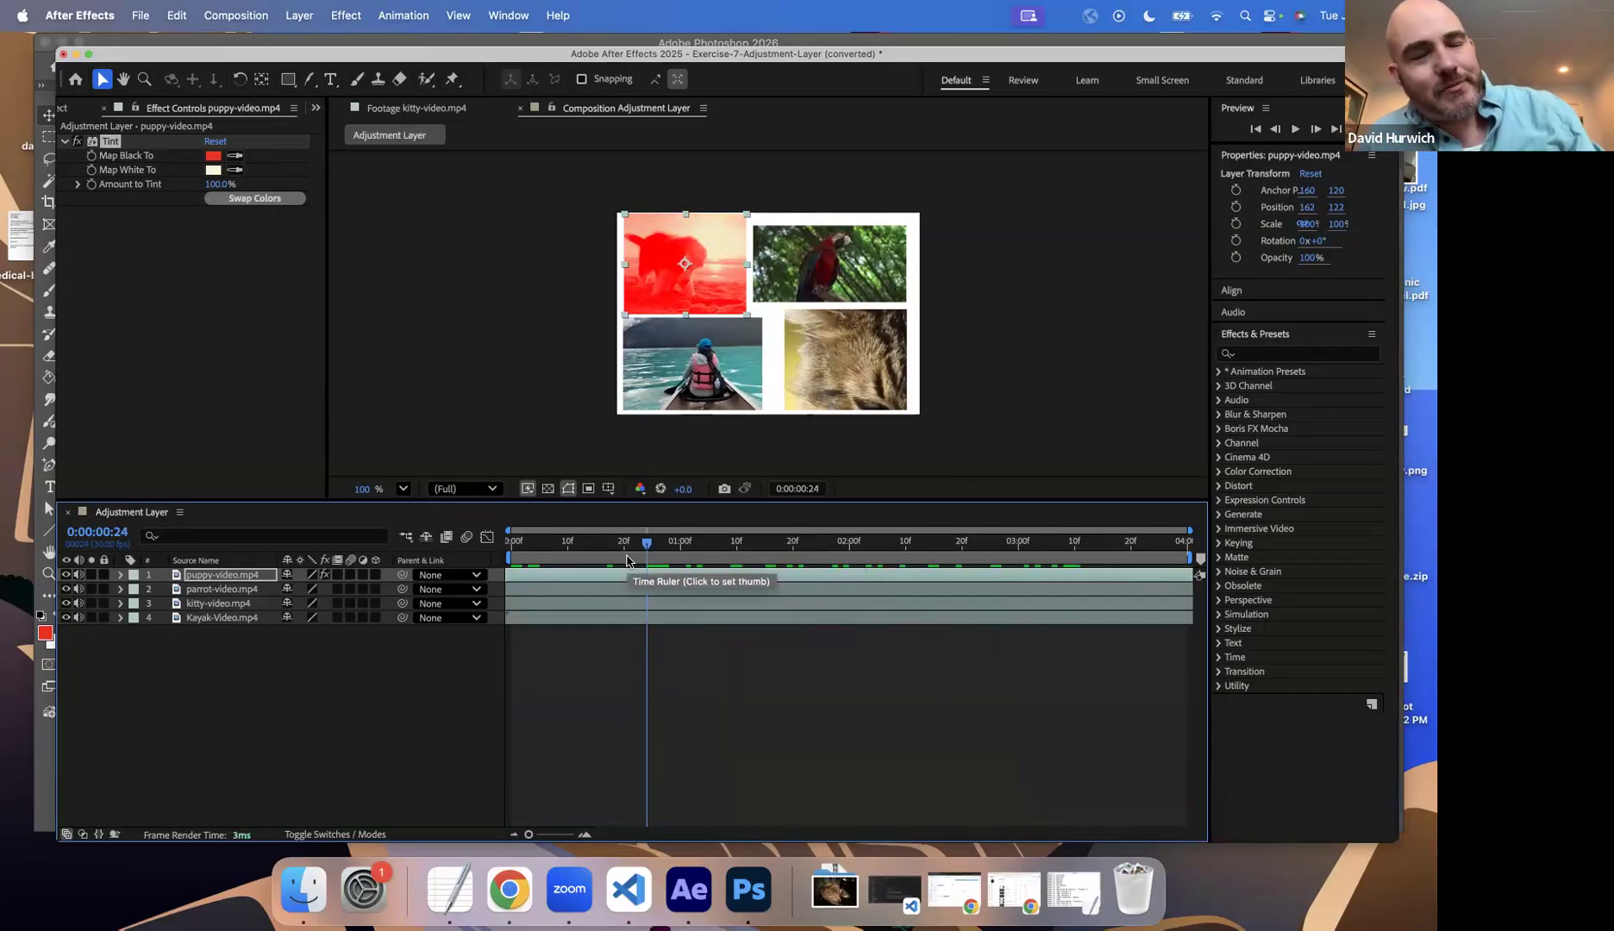
Step: Copy the Tint effect from the puppy-video.mp4 layer and paste it onto the parrot-video.mp4 layer
{"action": "left_click", "coordinate": [64, 141]}
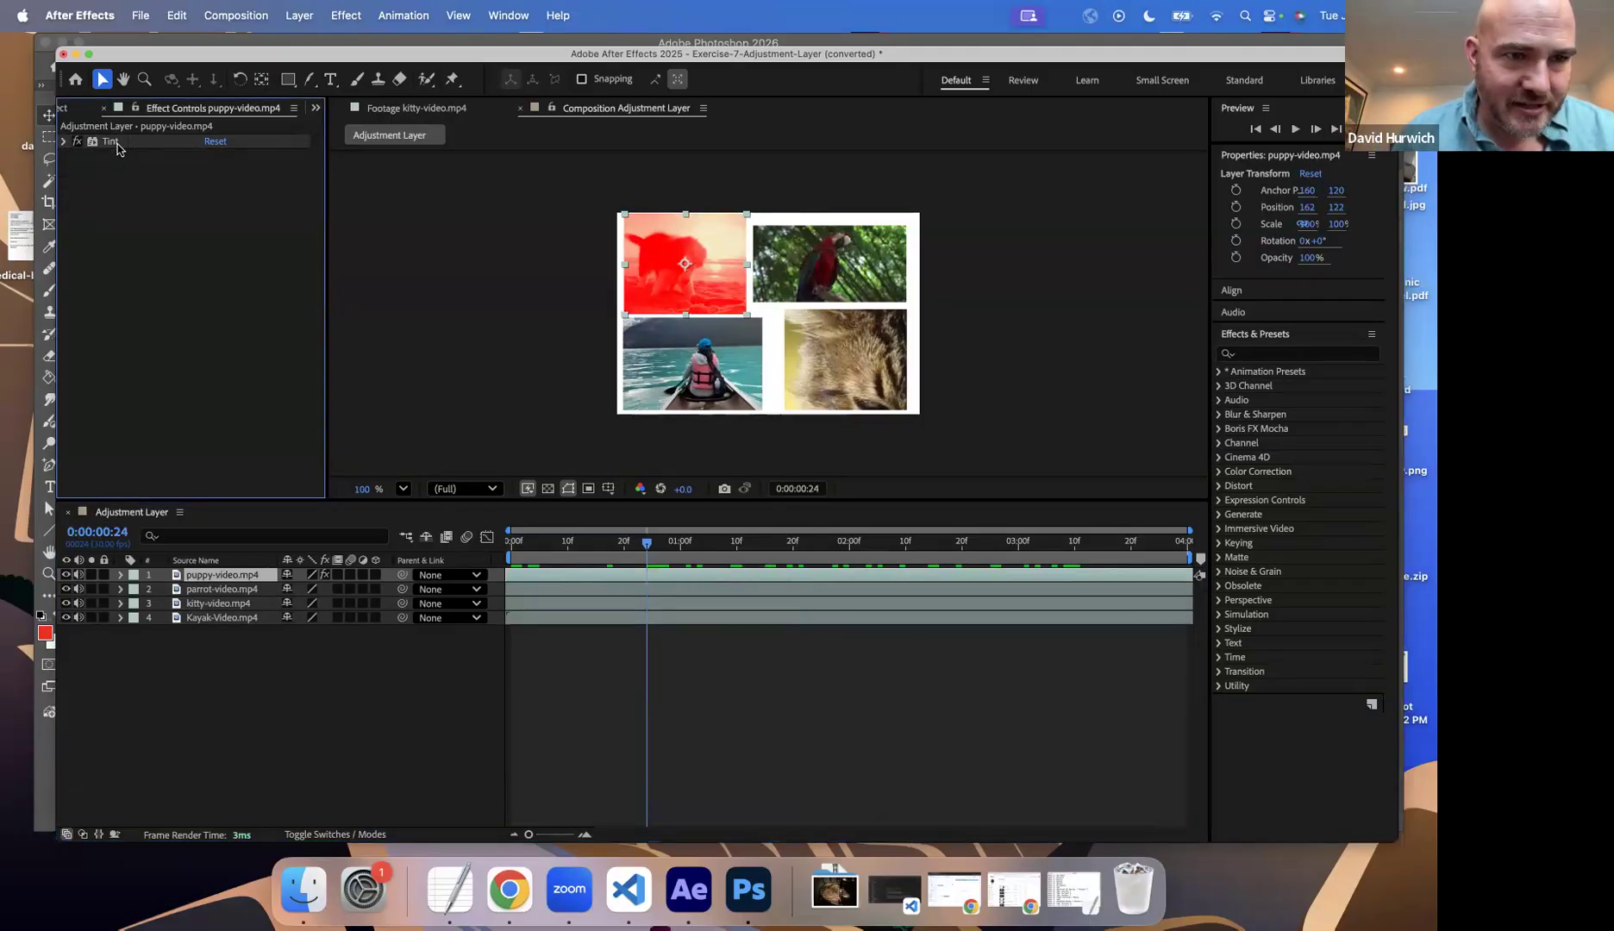
{"action": "left_click", "coordinate": [177, 15]}
{"action": "left_click", "coordinate": [186, 131]}
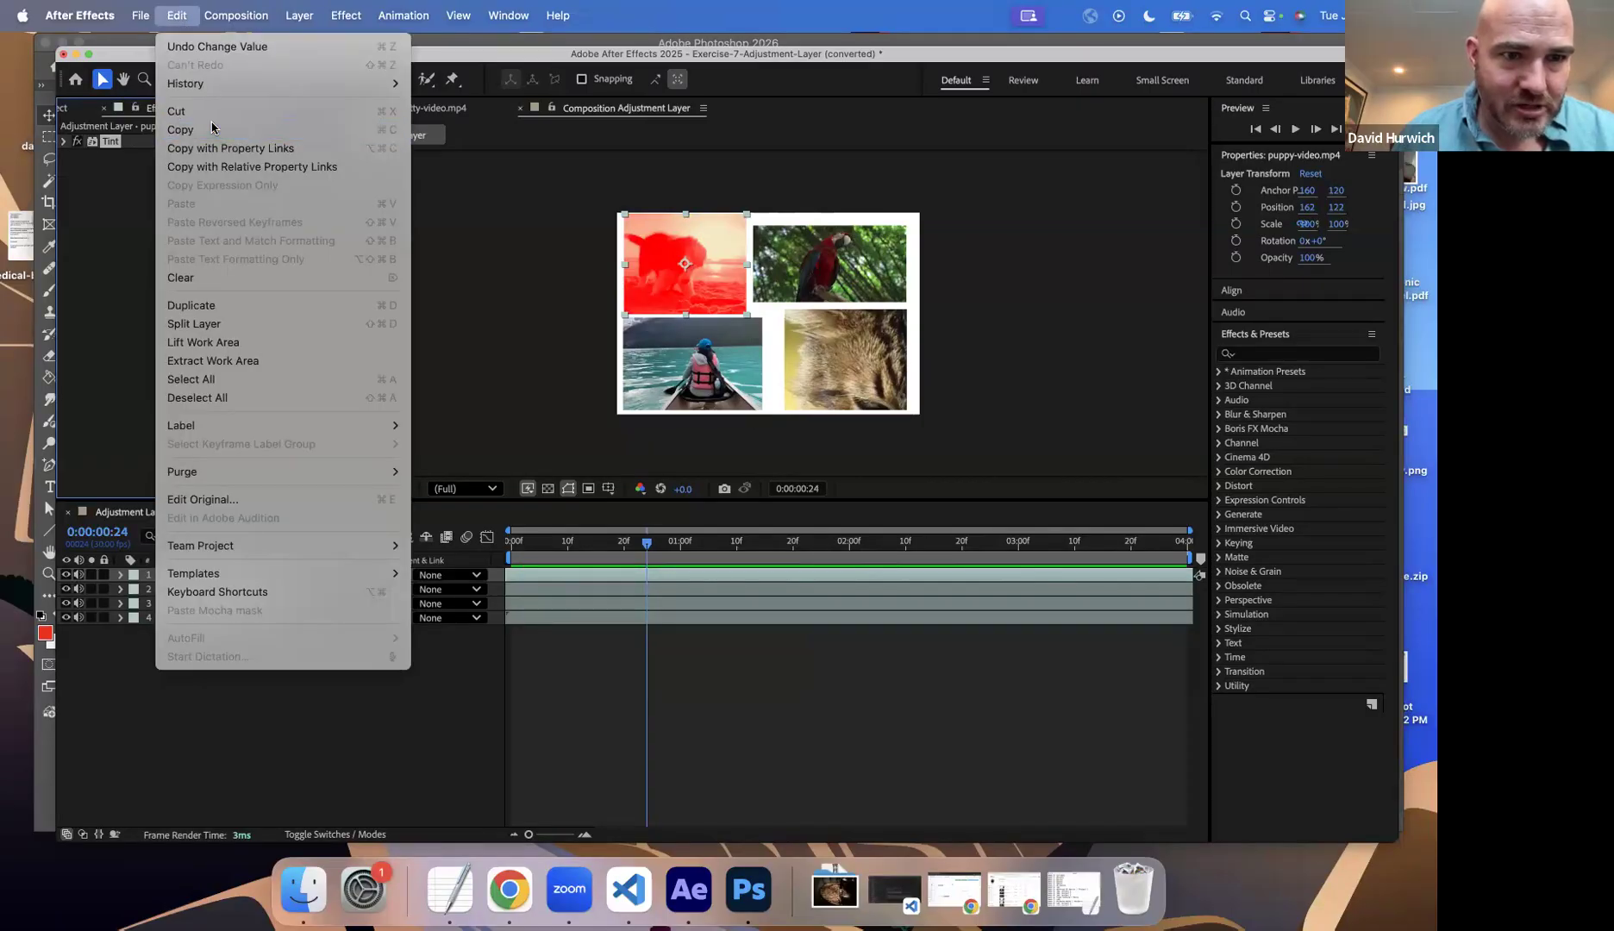
{"action": "left_click", "coordinate": [223, 590]}
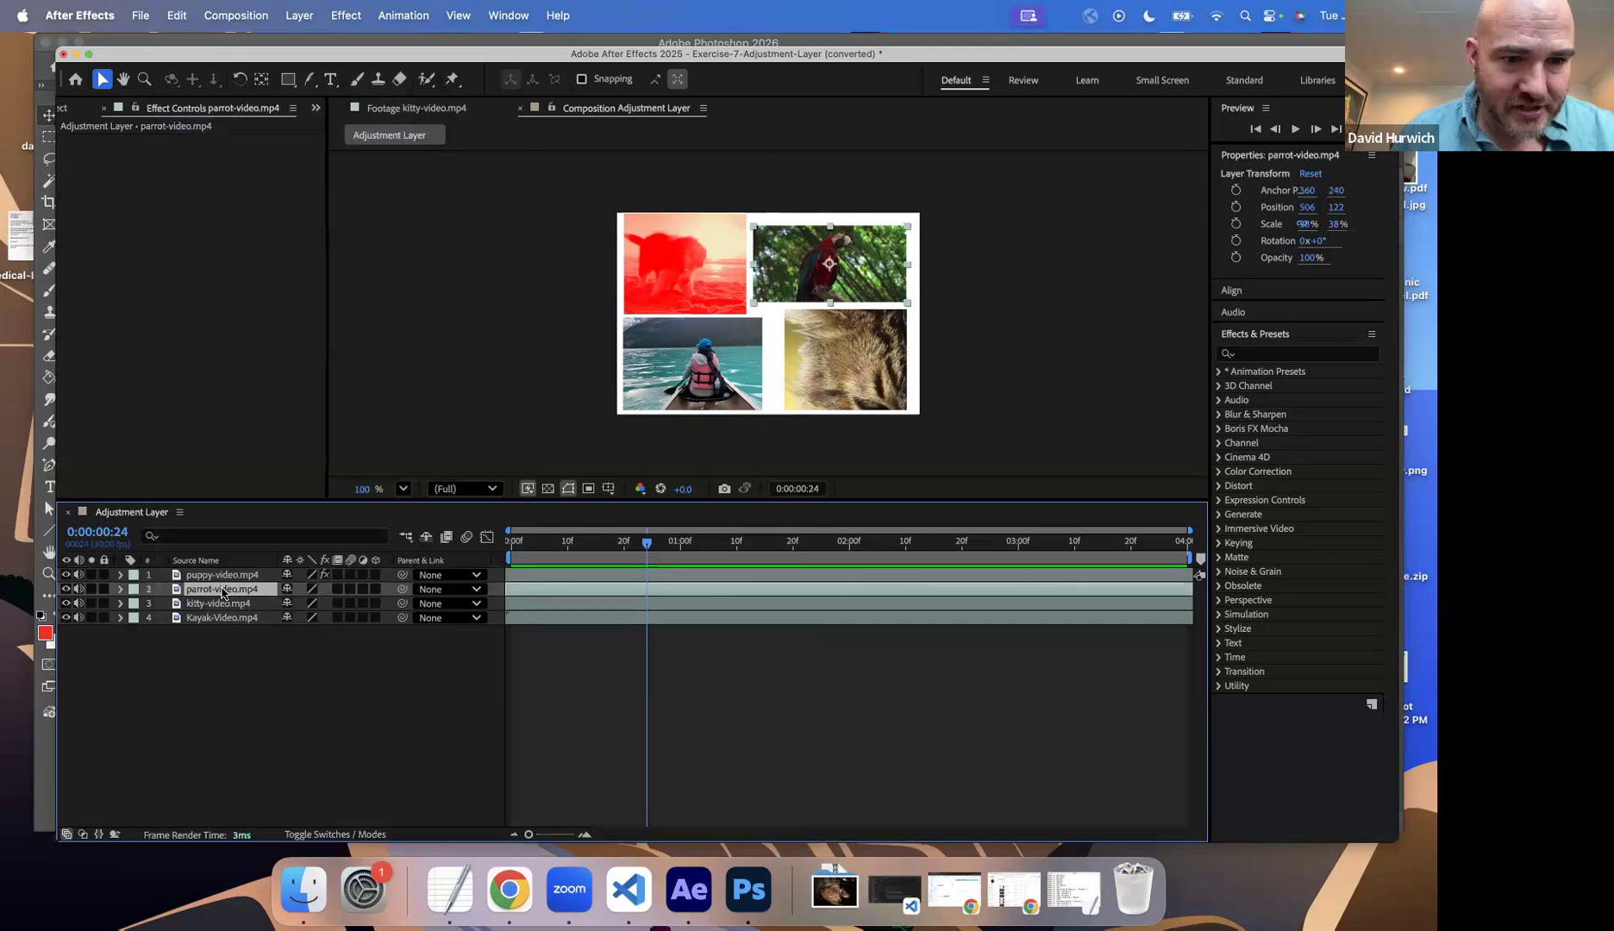
{"action": "left_click", "coordinate": [176, 14]}
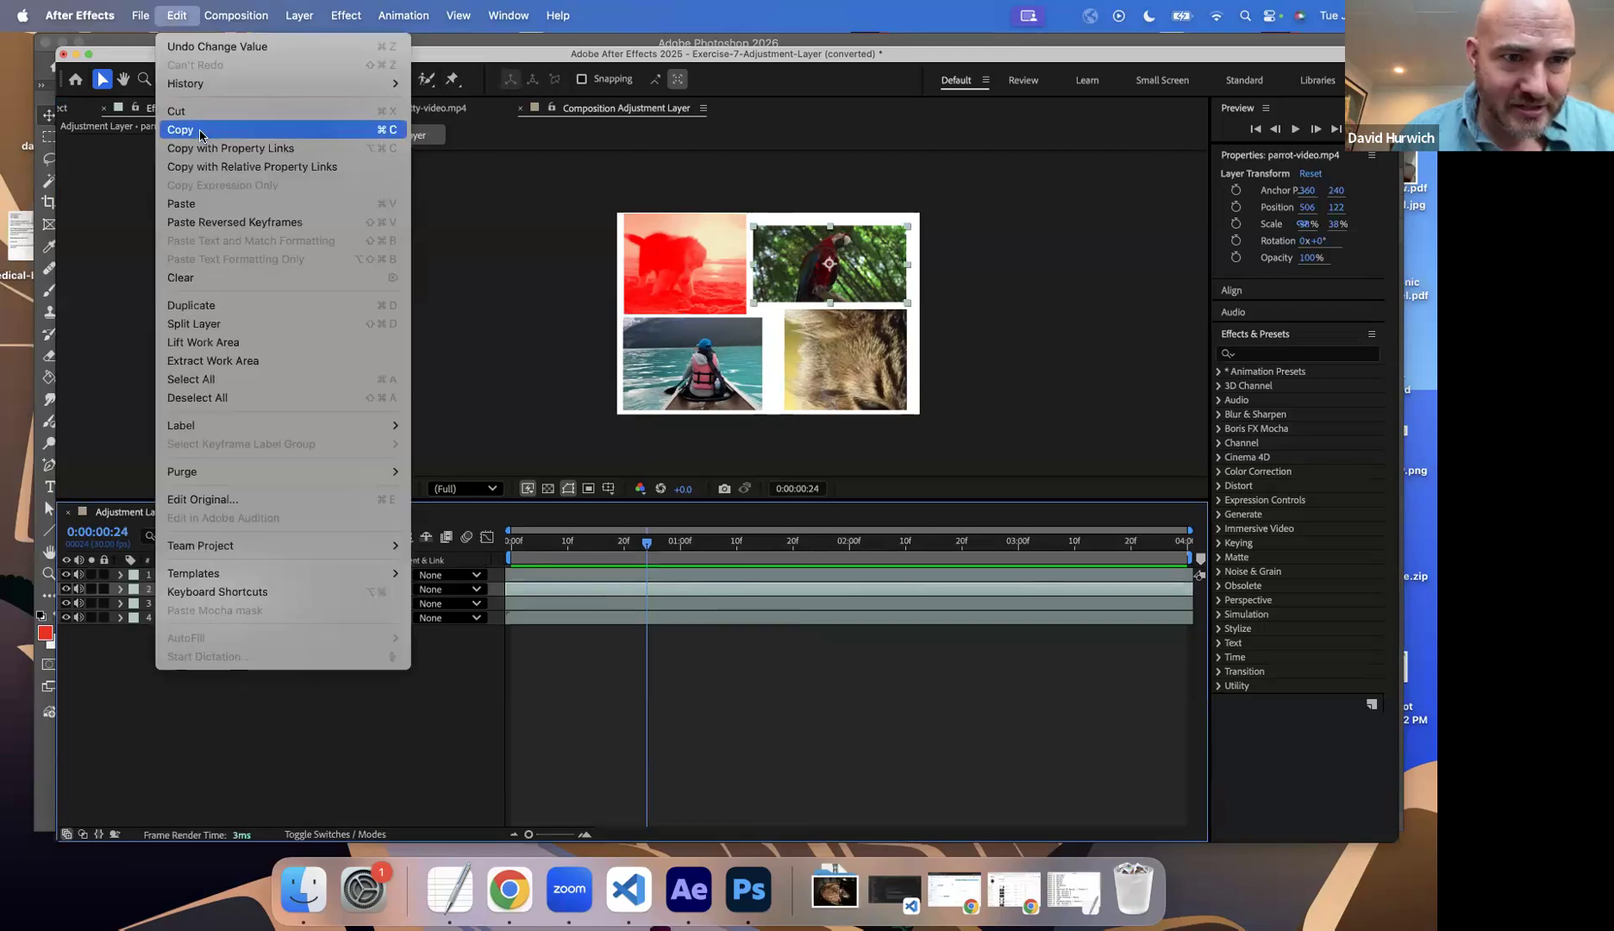
{"action": "left_click", "coordinate": [204, 203]}
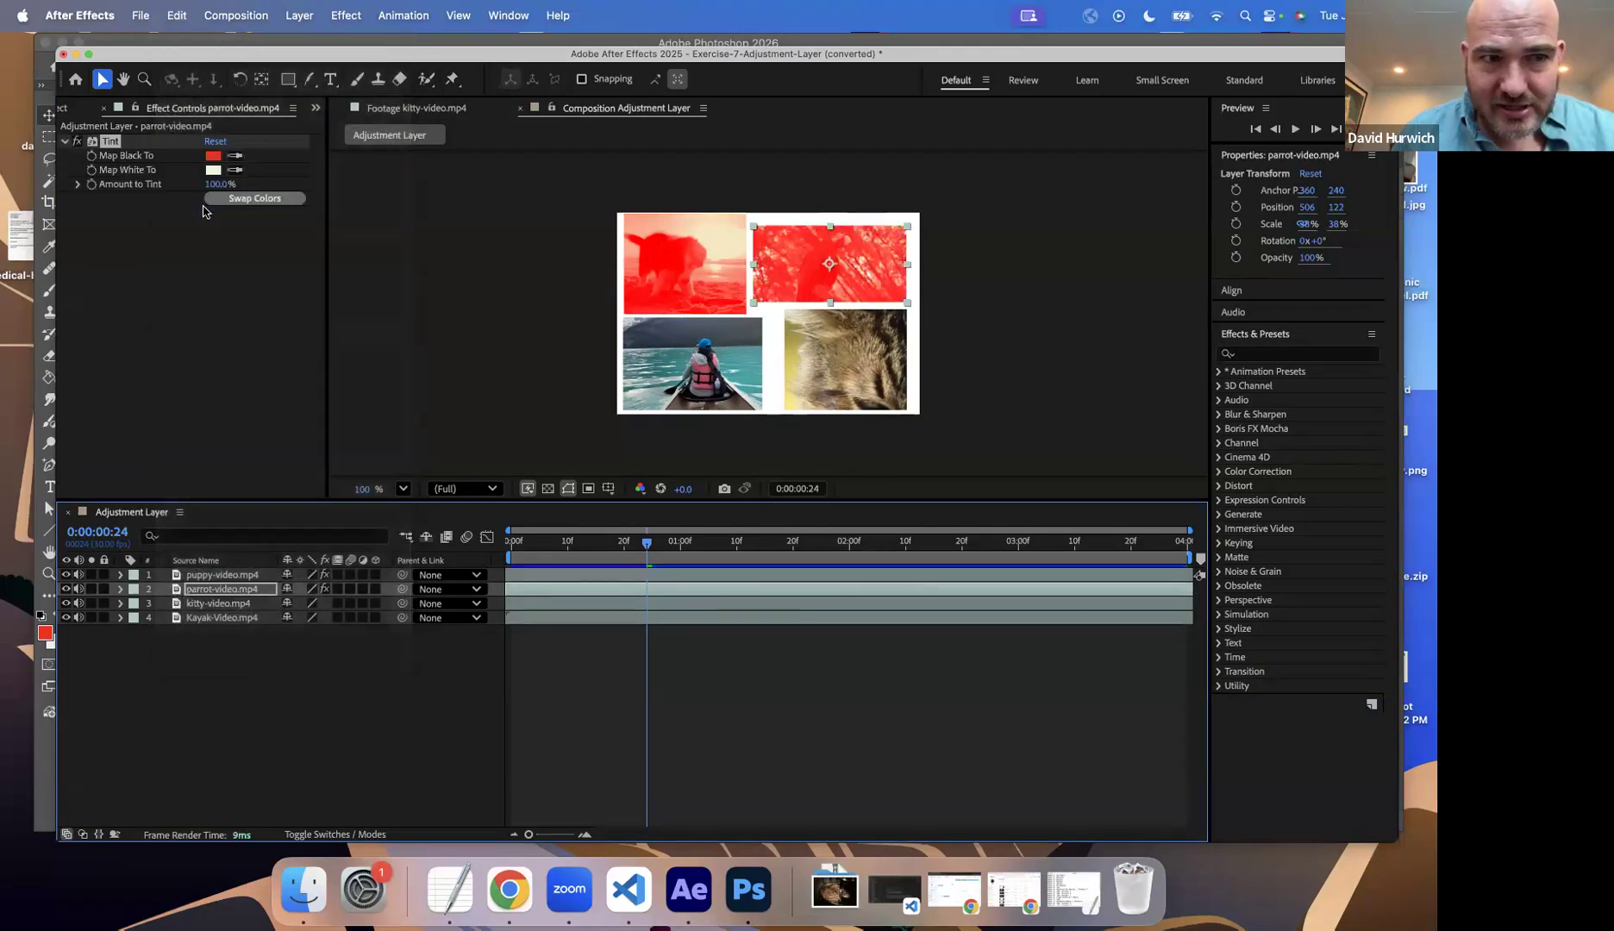
Step: Paste the copied Tint effect onto the kitty-video.mp4 and Kayak-Video.mp4 layers
{"action": "left_click", "coordinate": [213, 576]}
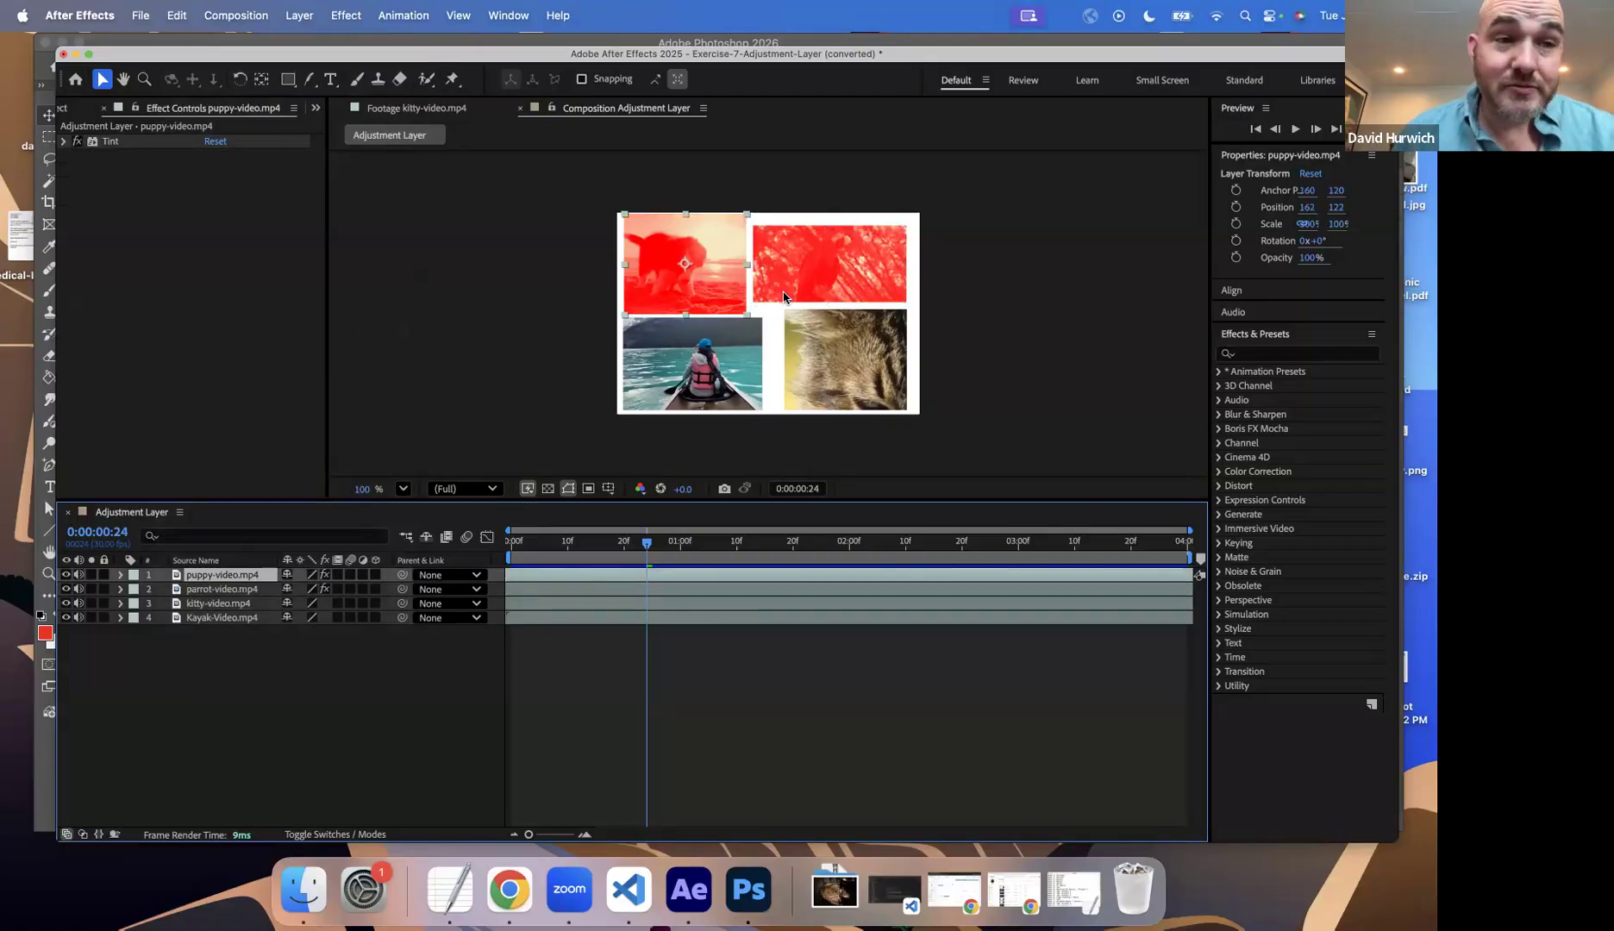
{"action": "left_click", "coordinate": [64, 143]}
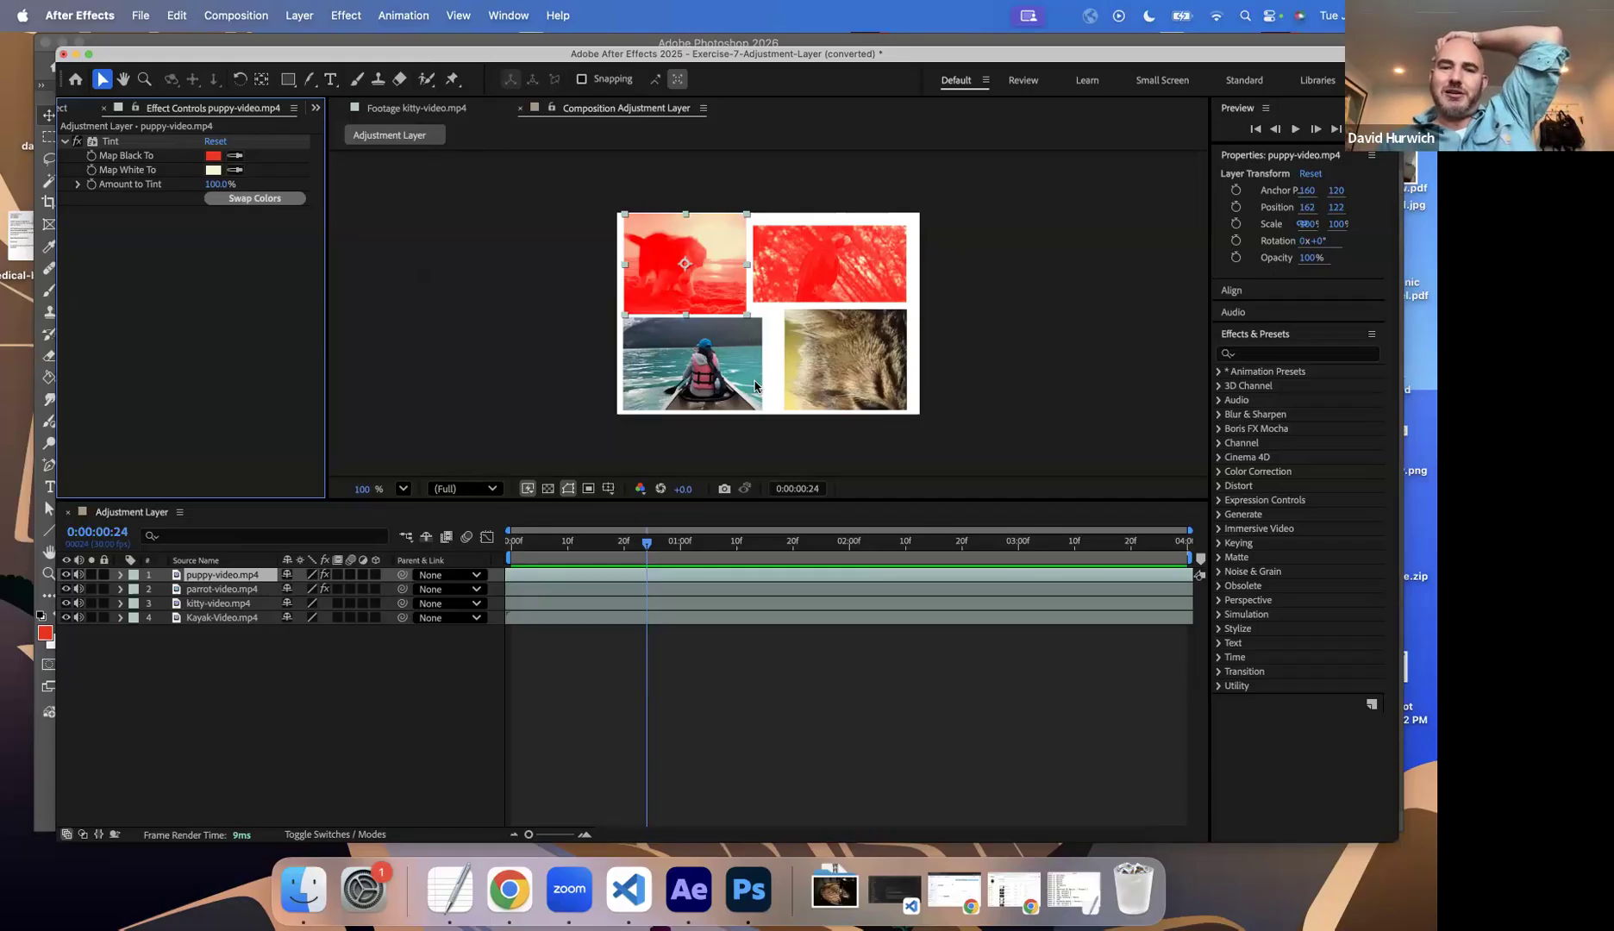
{"action": "left_click", "coordinate": [211, 606]}
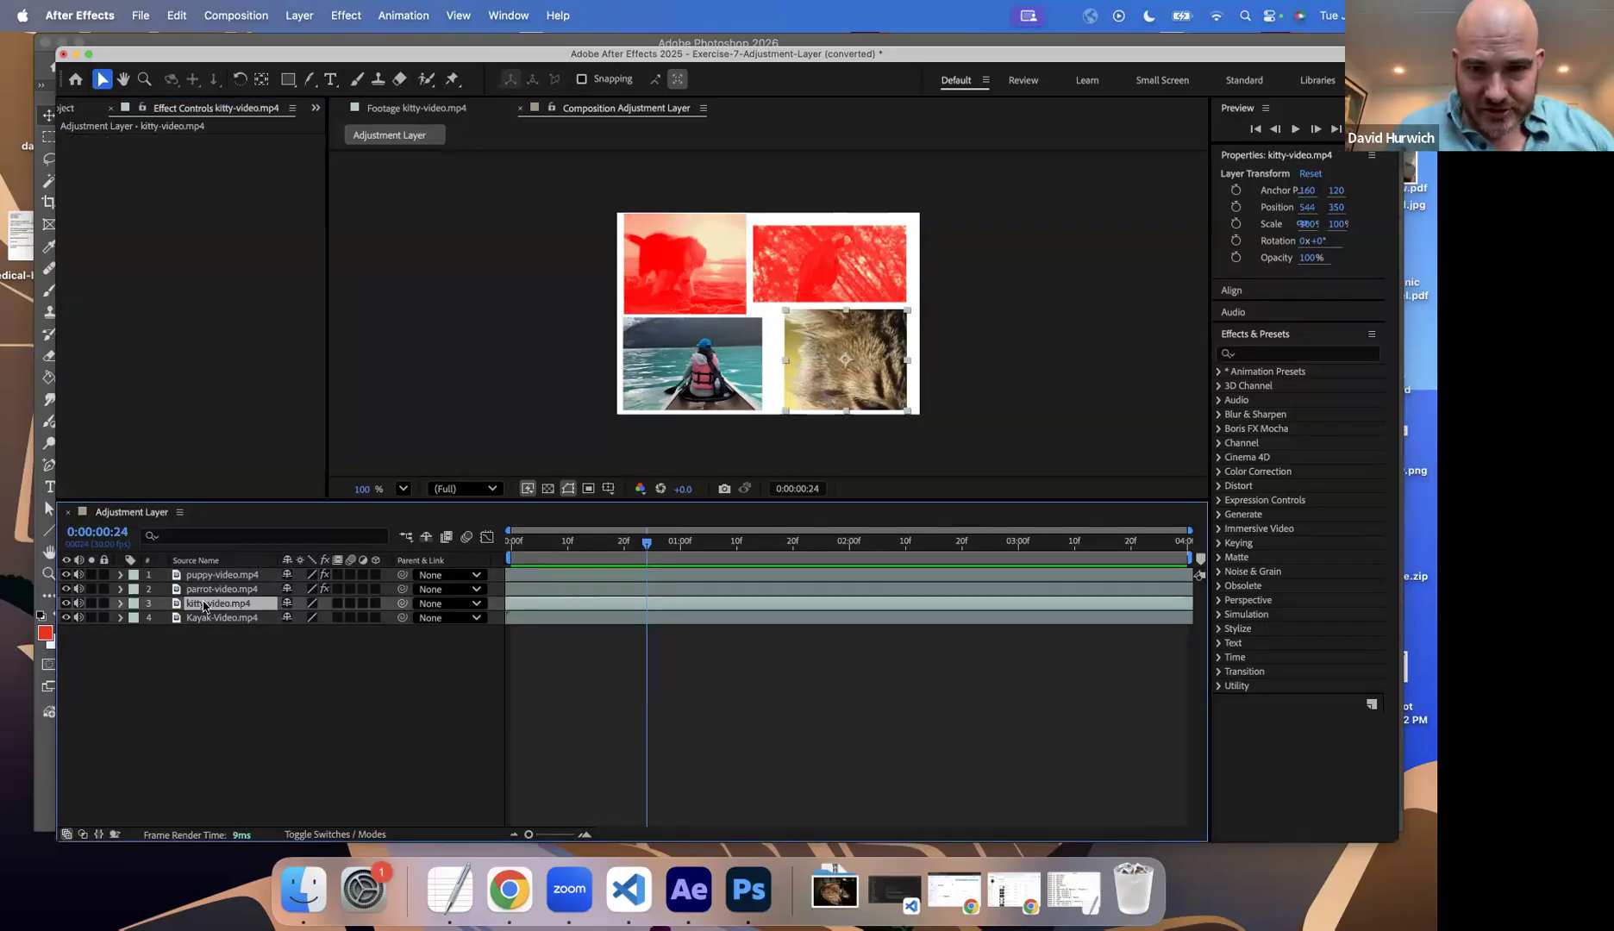
{"action": "key", "text": "super+v"}
{"action": "left_click", "coordinate": [190, 617]}
{"action": "key", "text": "super+v"}
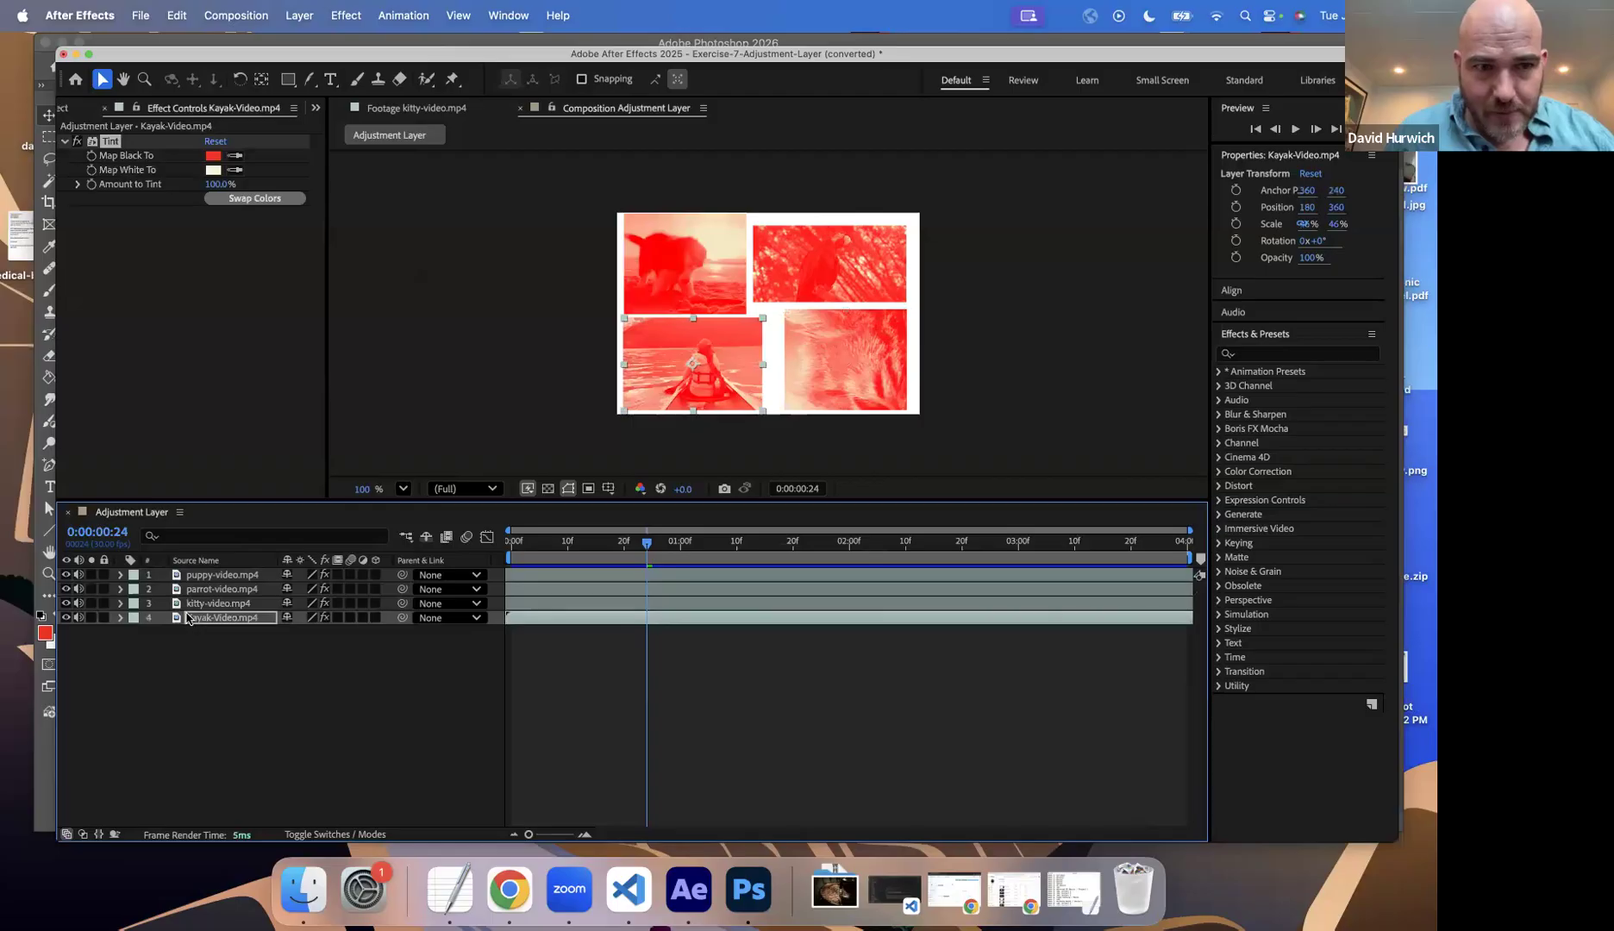
{"action": "left_click", "coordinate": [231, 326]}
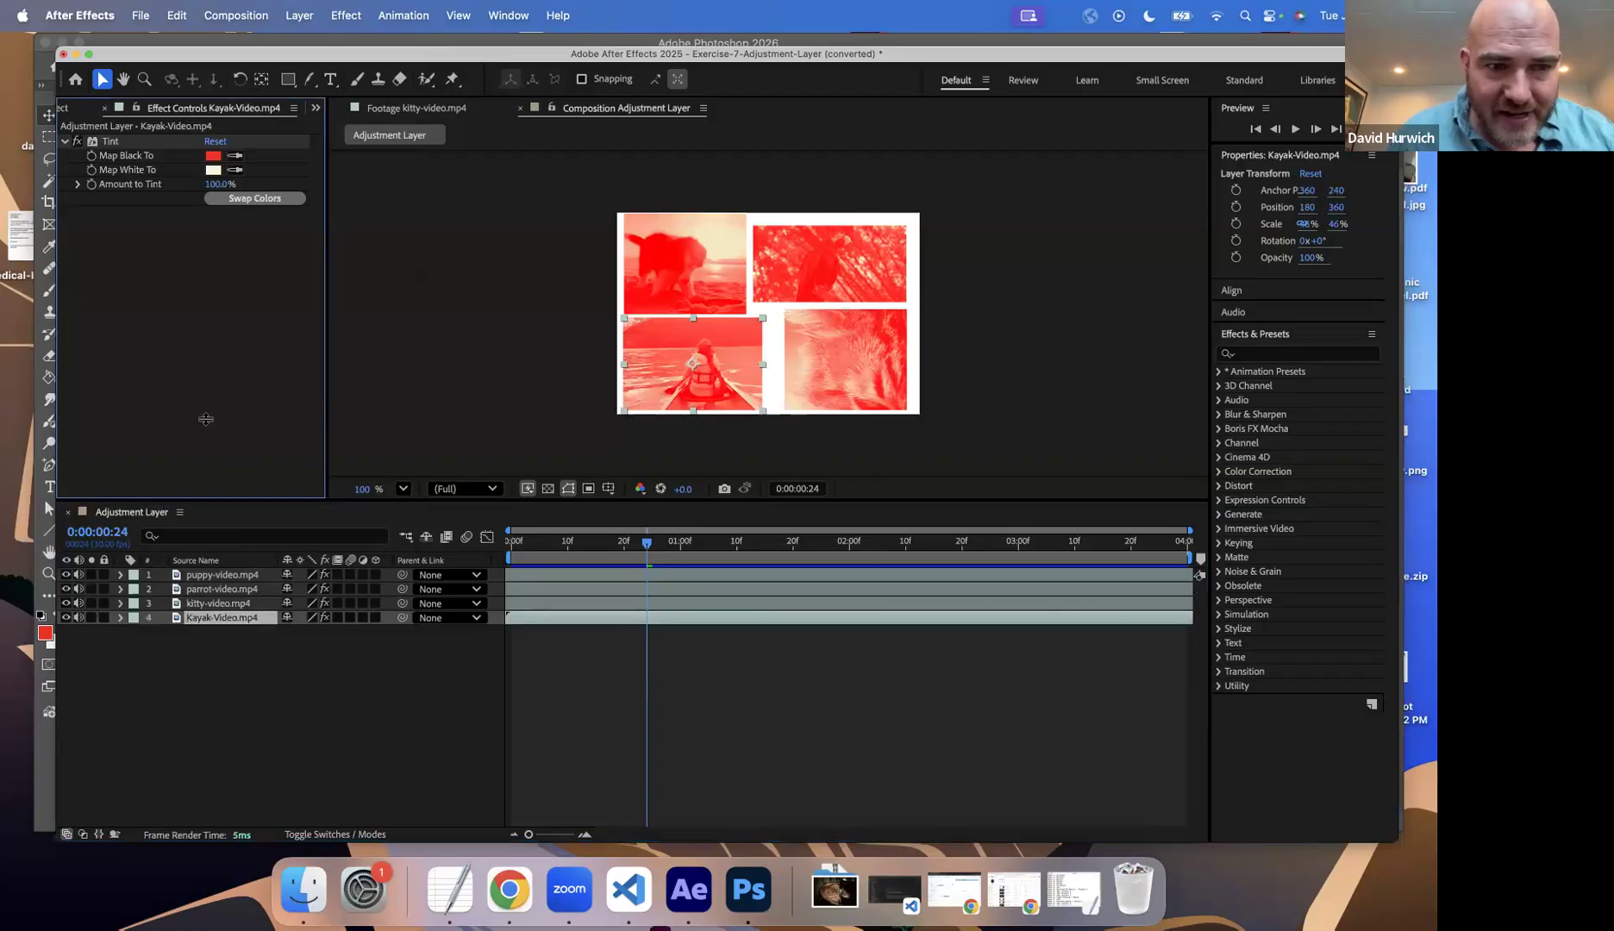
Step: Map black to bright green (0BE400) in the puppy-video.mp4 layer's Tint effect
{"action": "left_click", "coordinate": [177, 580]}
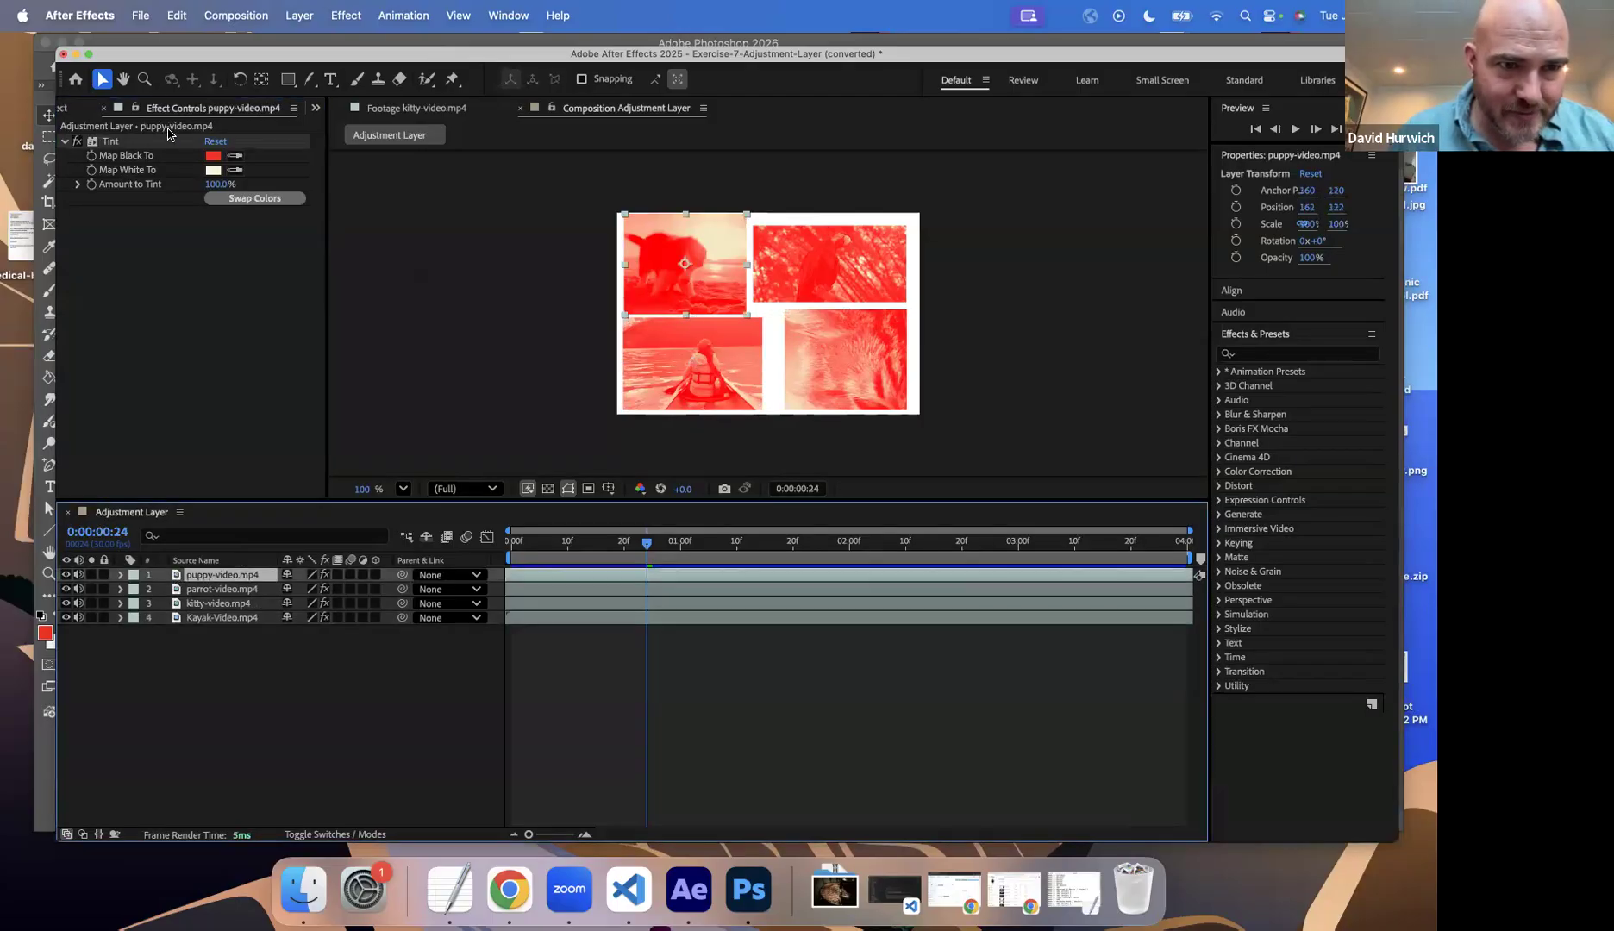
{"action": "left_click", "coordinate": [212, 156]}
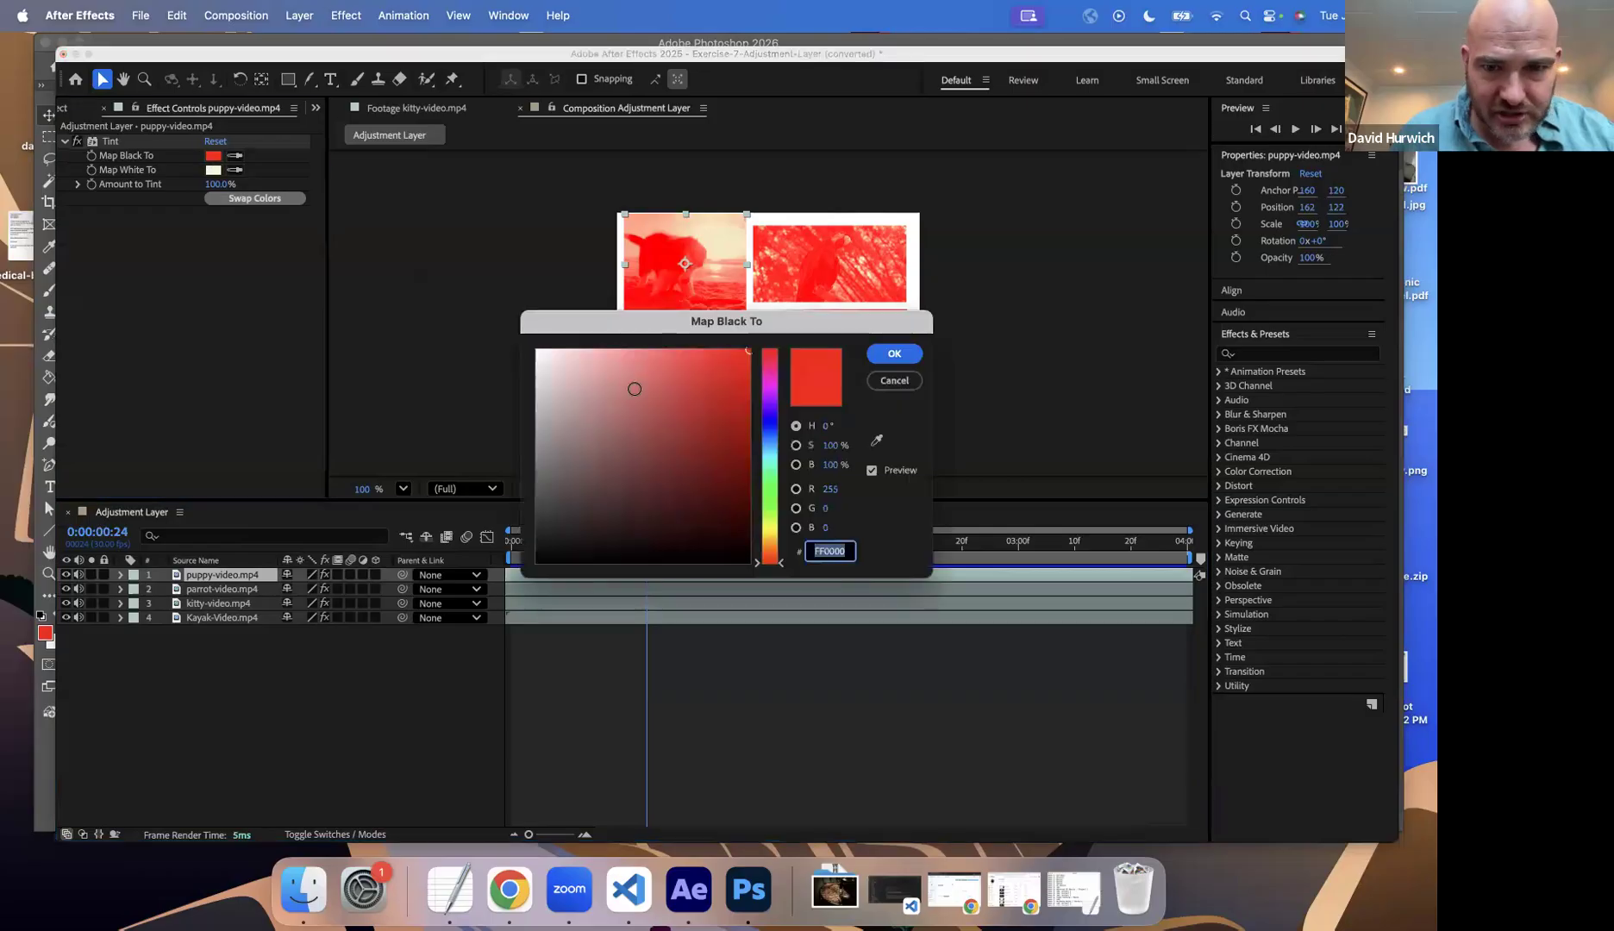
{"action": "left_click", "coordinate": [776, 497]}
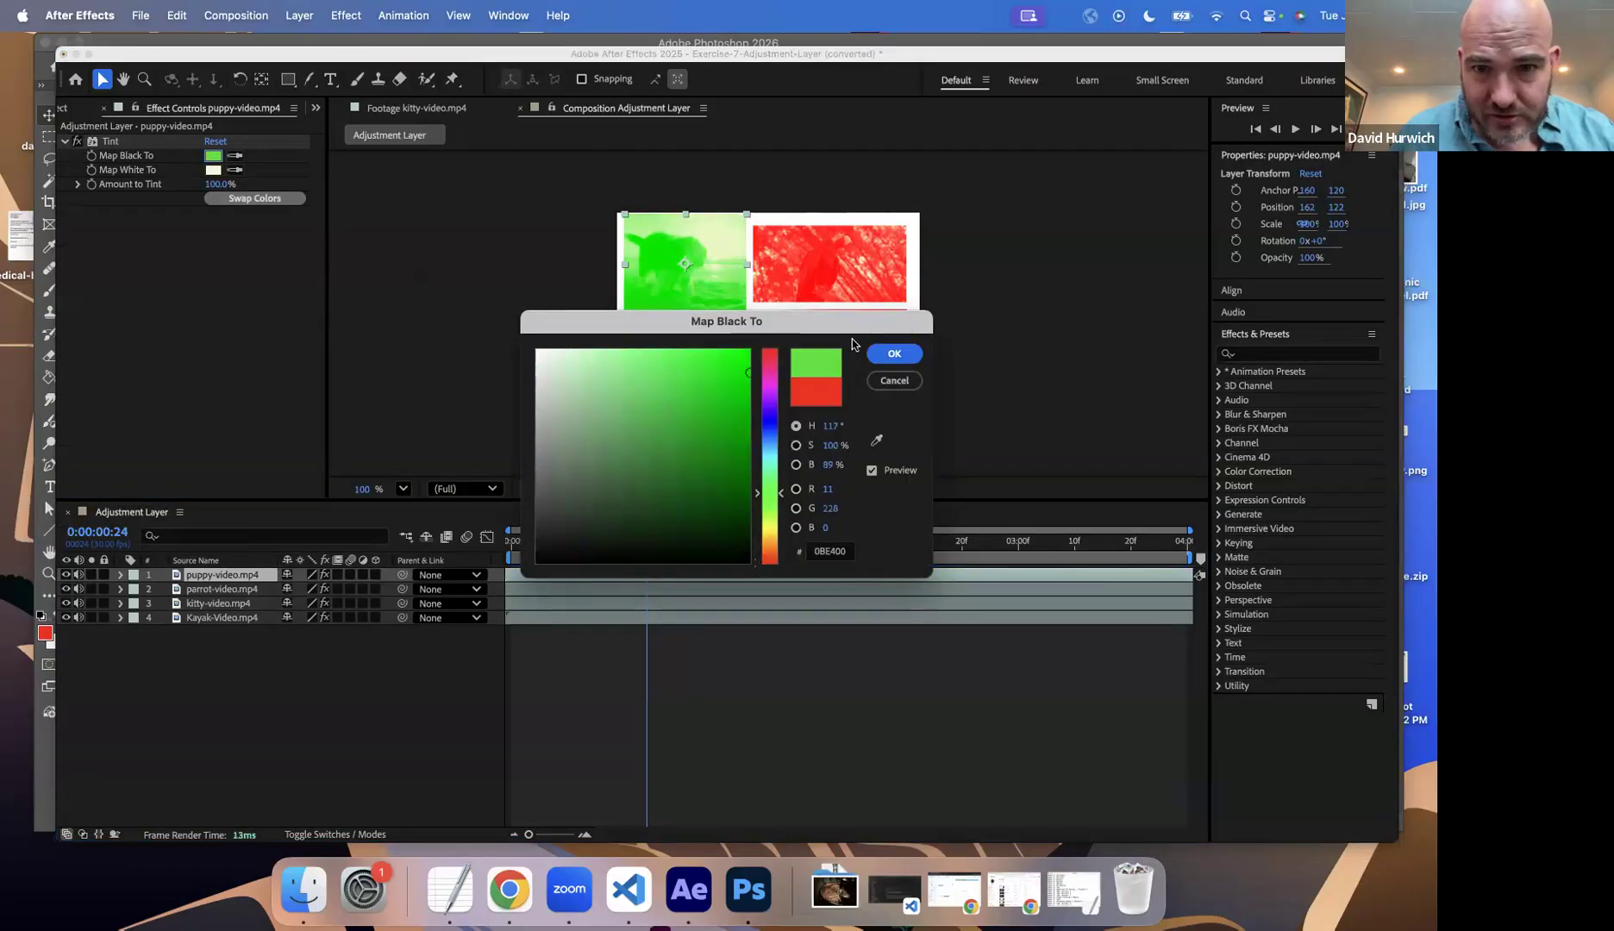
{"action": "left_click", "coordinate": [894, 353]}
Step: Map white to pale green (EAFBD6) in the puppy video's Tint effect
{"action": "left_click", "coordinate": [213, 169]}
{"action": "left_click", "coordinate": [623, 363]}
{"action": "mouse_move", "coordinate": [624, 389]}
{"action": "left_mouse_down"}
{"action": "mouse_move", "coordinate": [630, 455]}
{"action": "mouse_move", "coordinate": [581, 446]}
{"action": "mouse_move", "coordinate": [552, 397]}
{"action": "mouse_move", "coordinate": [567, 353]}
{"action": "left_mouse_up"}
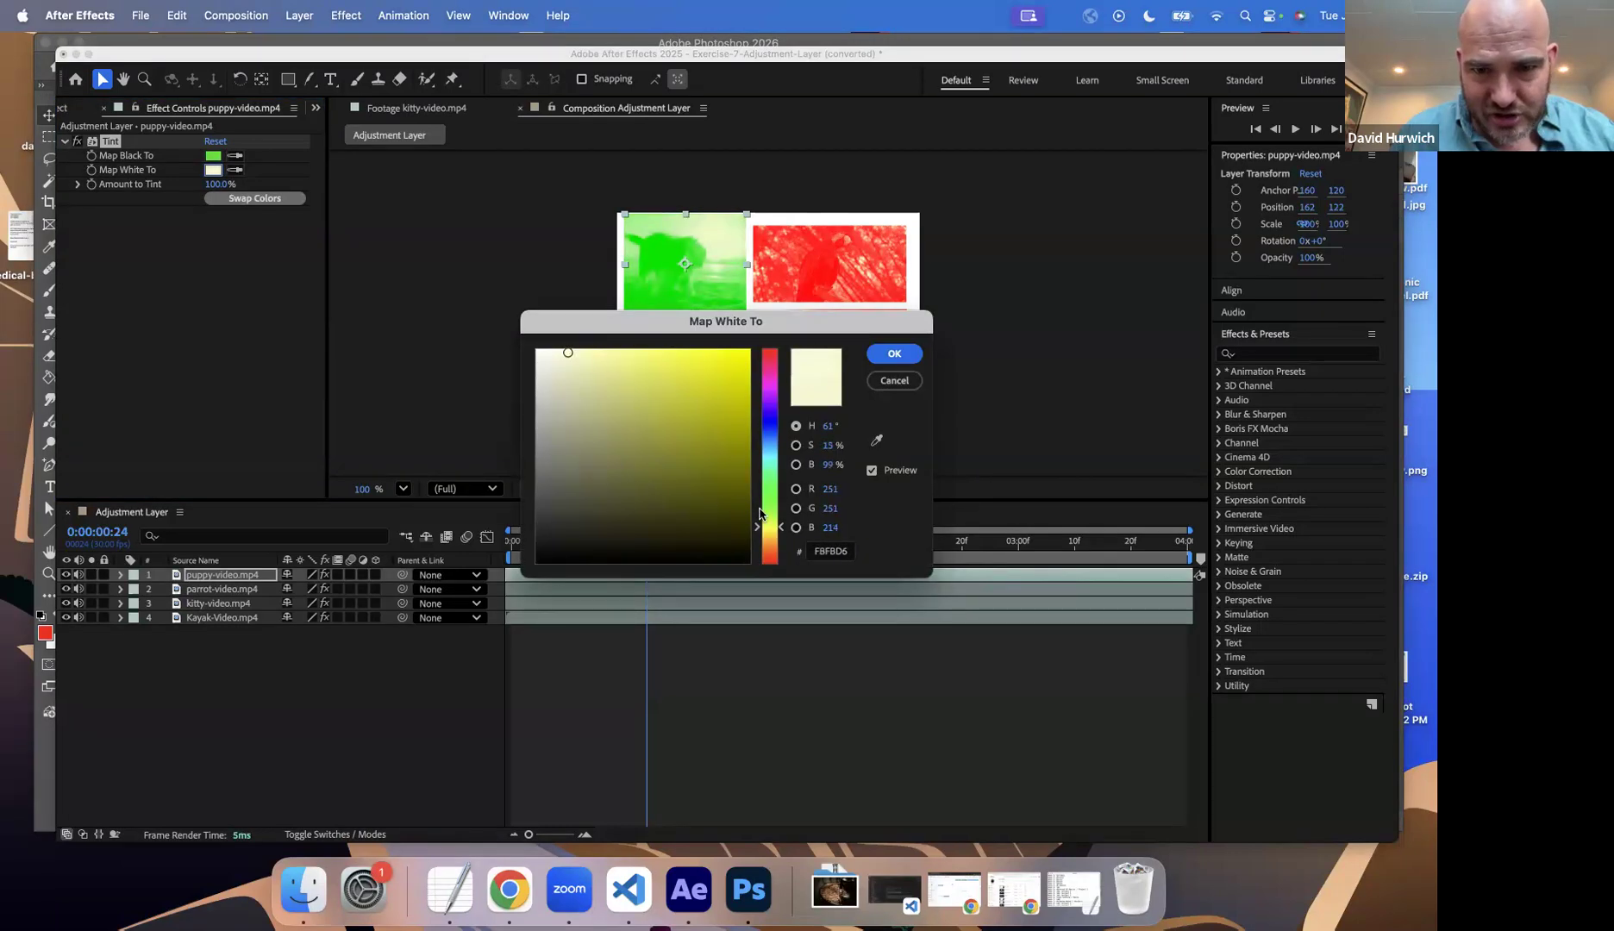
{"action": "left_click_drag", "start_coordinate": [759, 514], "coordinate": [759, 511]}
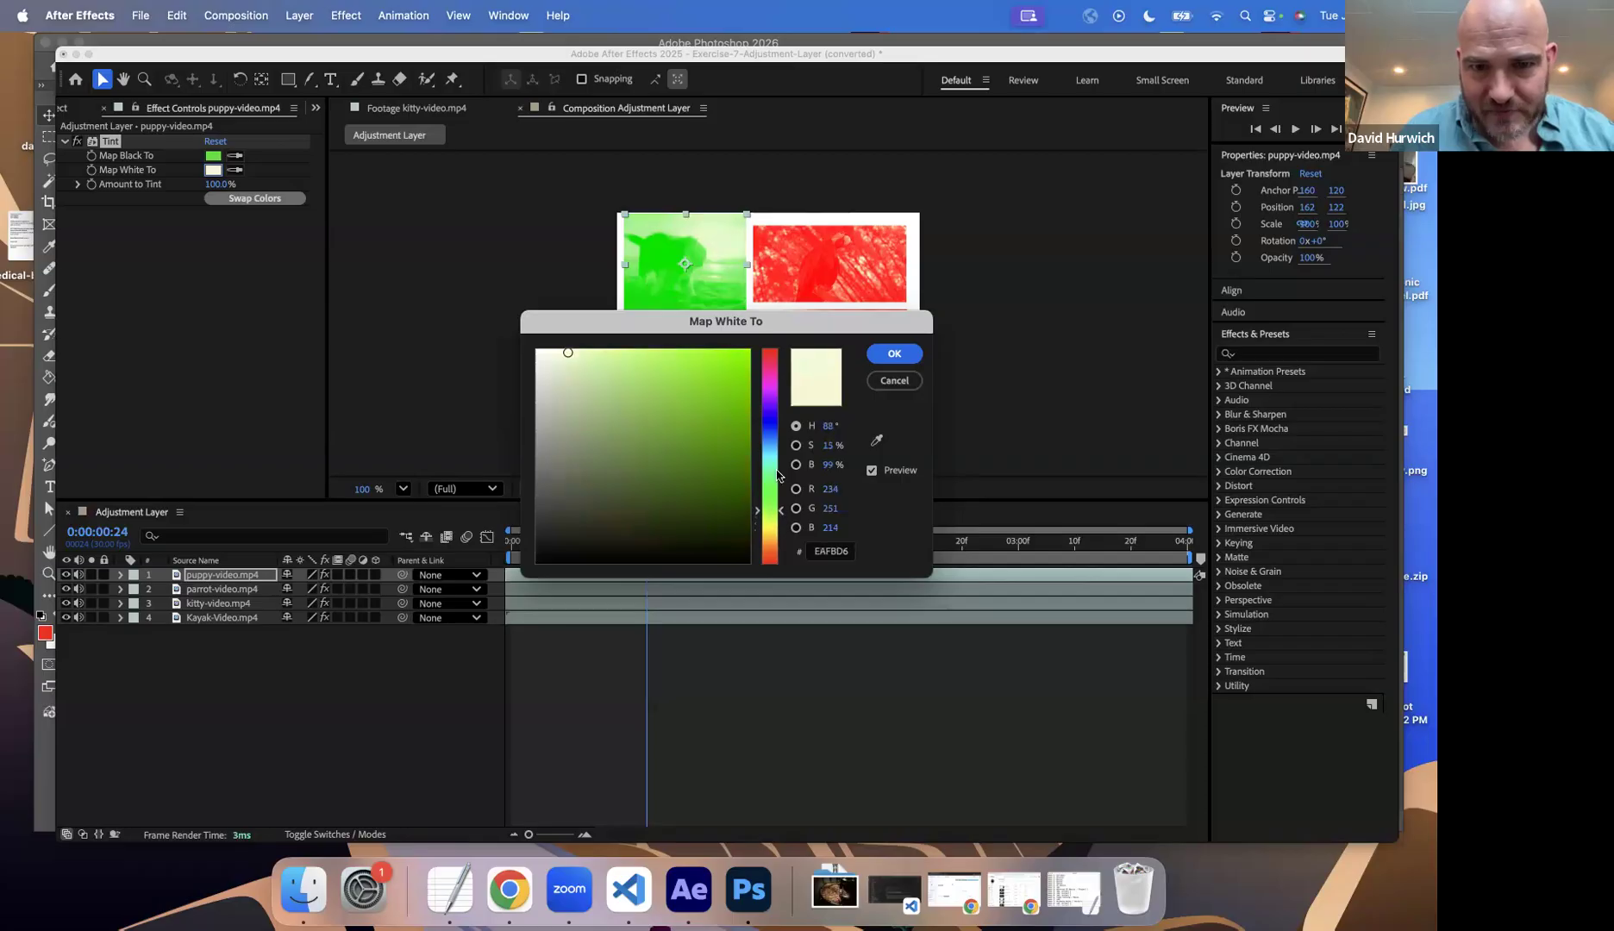
{"action": "left_click", "coordinate": [890, 352]}
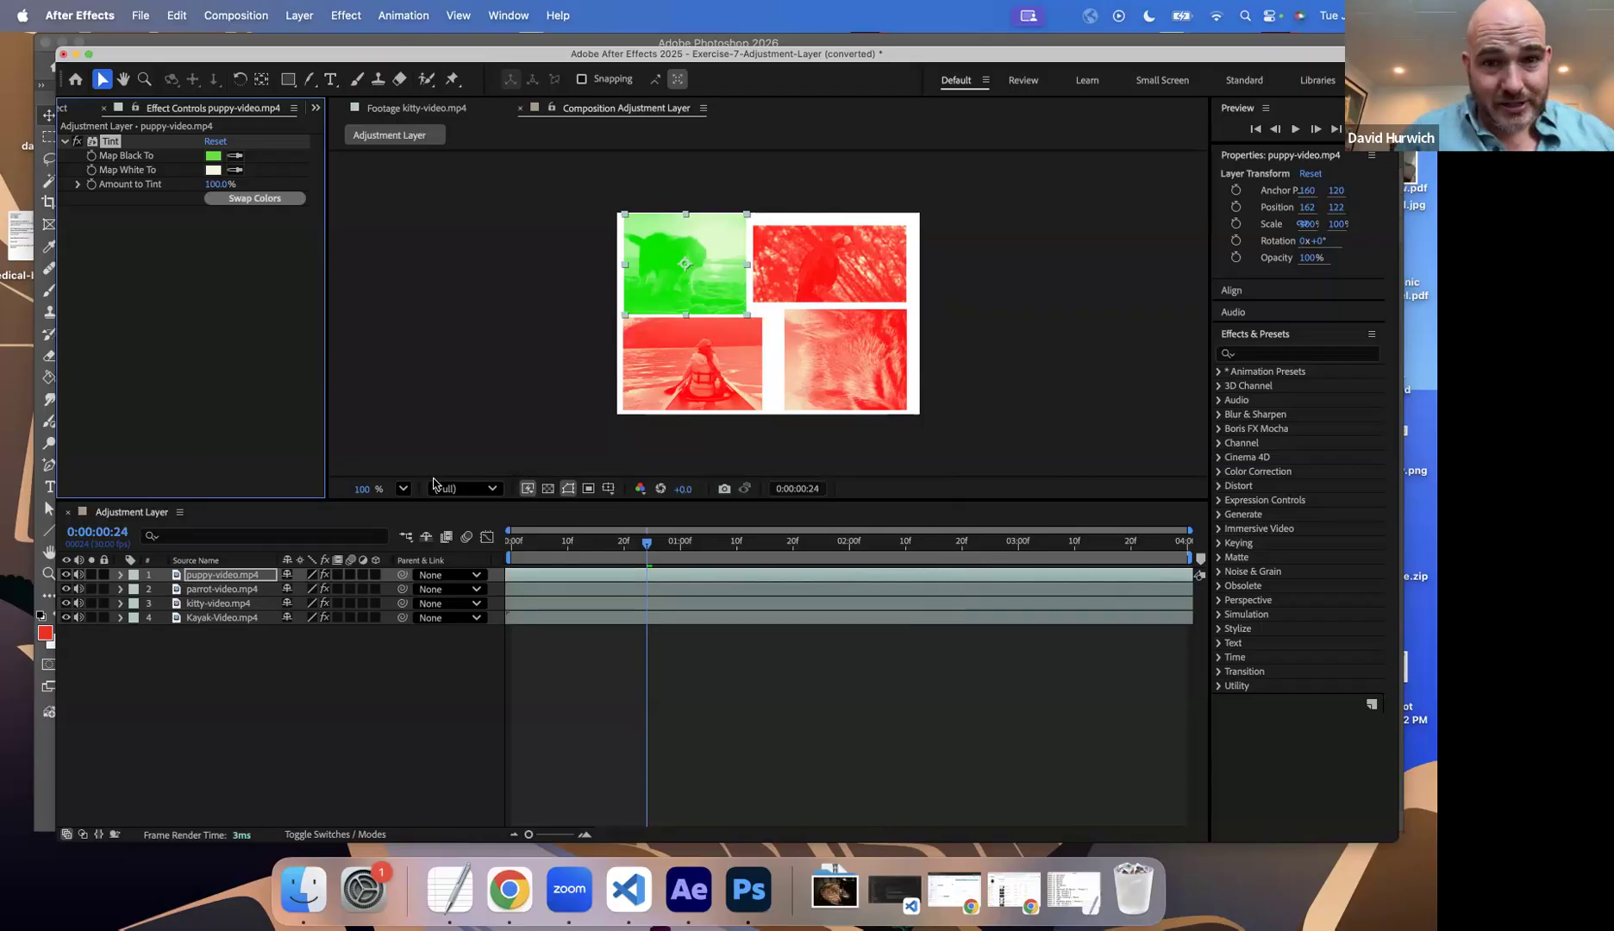
Step: Undo the Tint color changes and the pasted Tint effects, back to the puppy layer's default black-and-white Tint, and deselect all layers
{"action": "key", "text": "super+z"}
{"action": "key", "text": "super+z"}
{"action": "key", "text": "super+z"}
{"action": "key", "text": "super+z"}
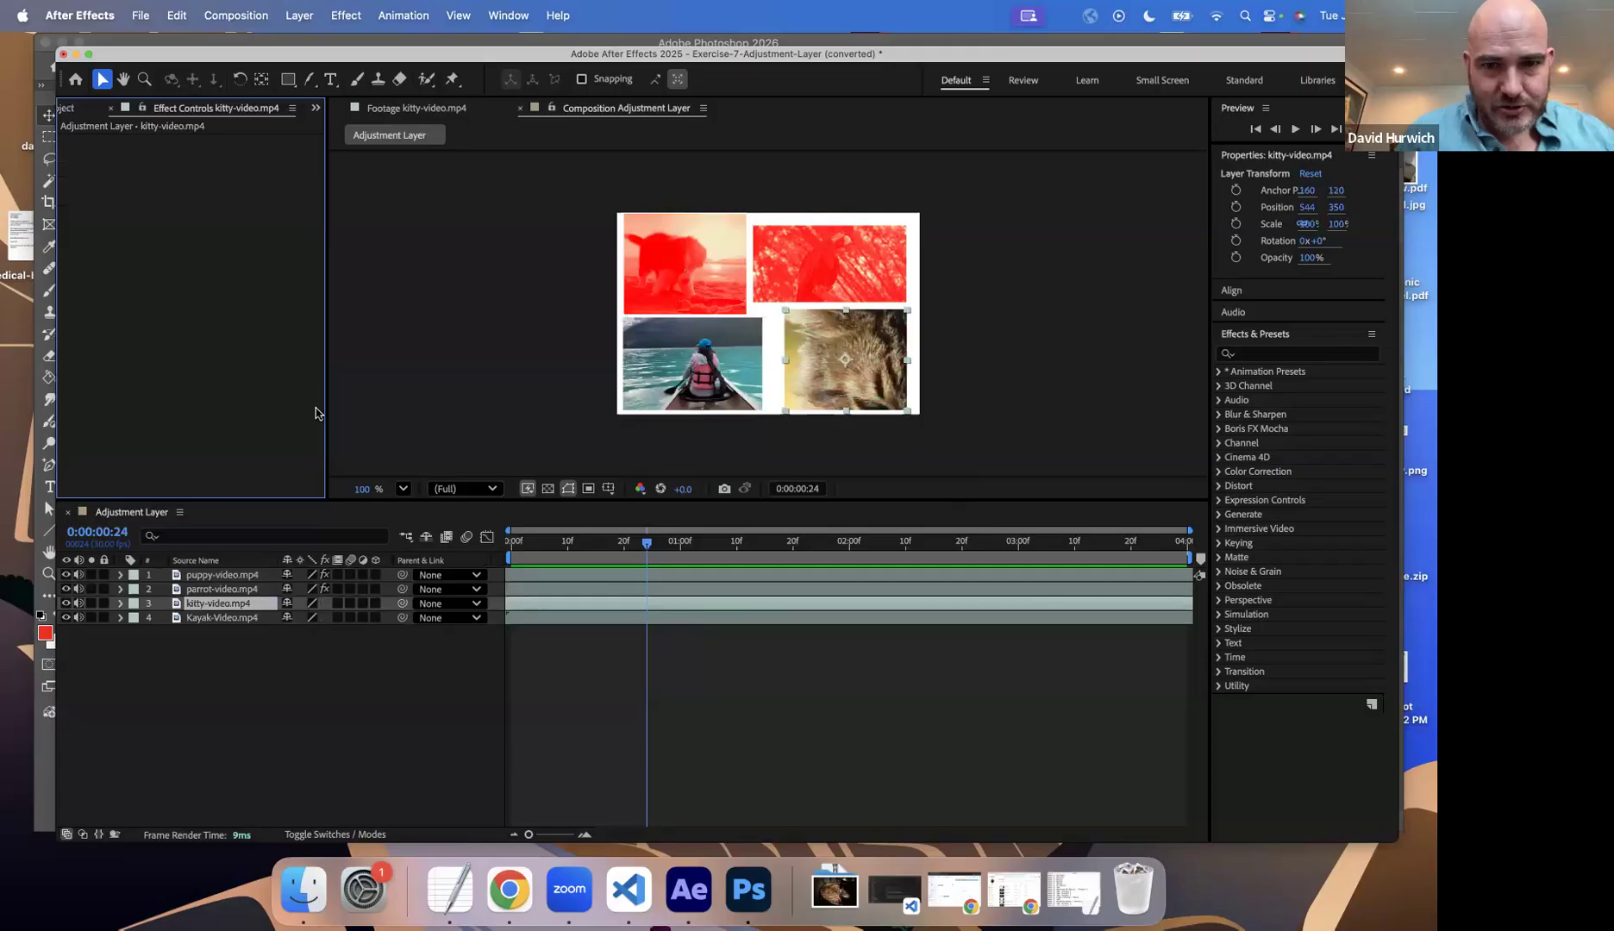
{"action": "key", "text": "super+z"}
{"action": "left_click", "coordinate": [308, 662]}
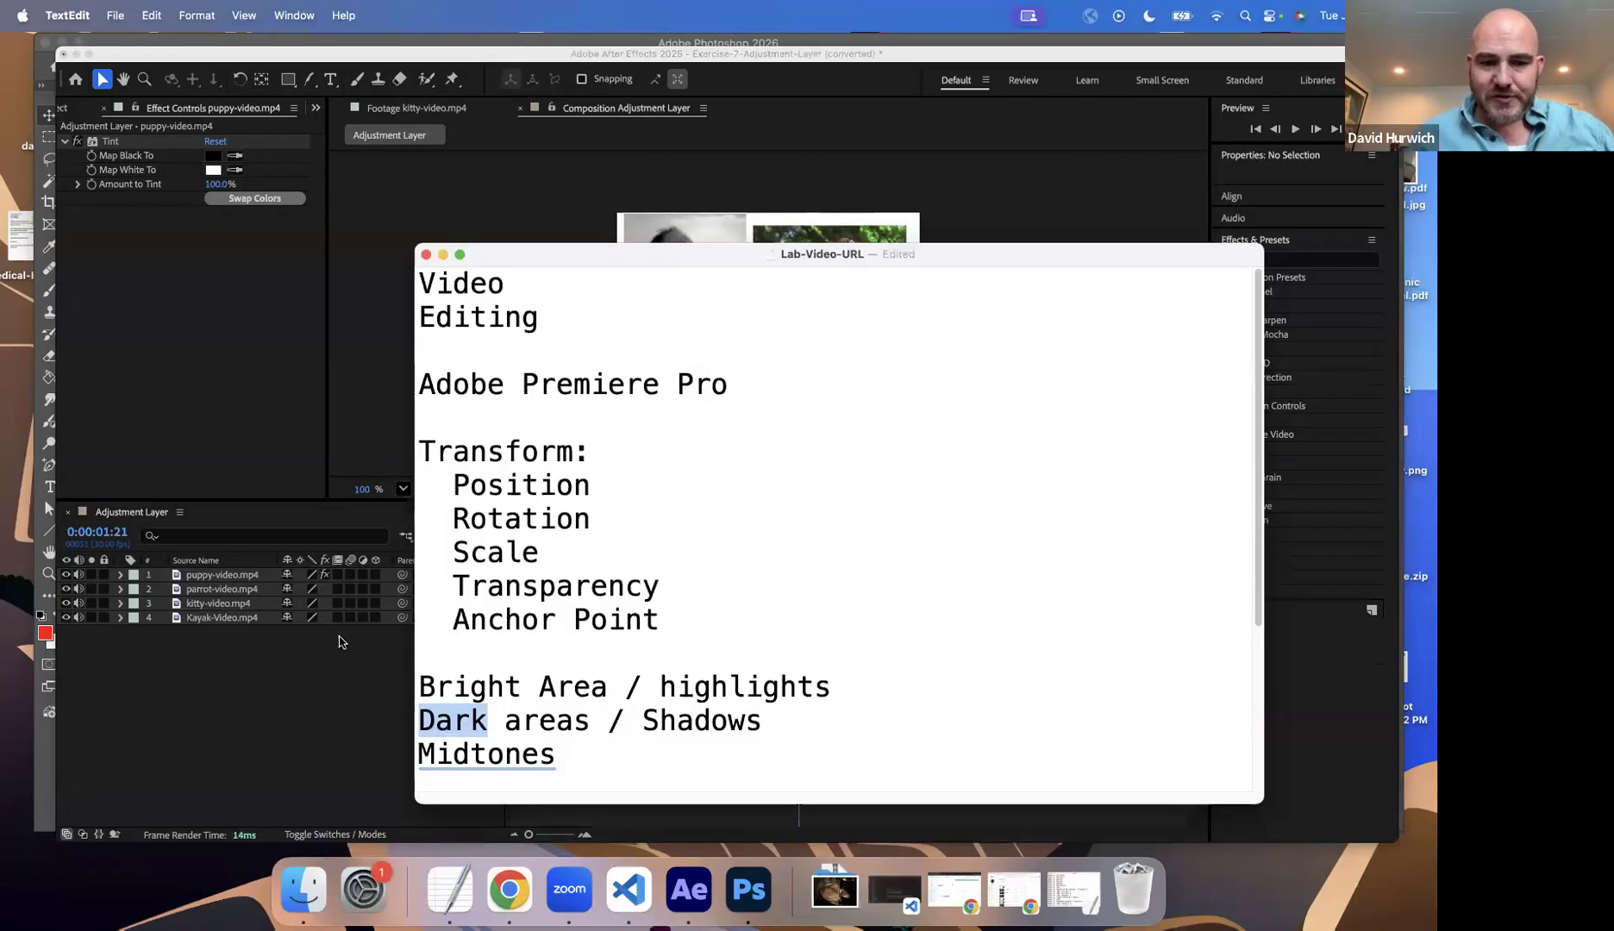
Step: Switch to the Lab-Video-URL note in TextEdit and add the heading "Adjustment Layer:" below the Midtones line
{"action": "key", "text": "super+Down"}
{"action": "key", "text": "Return"}
{"action": "key", "text": "Return"}
{"action": "type", "text": "Adjustment Layer:"}
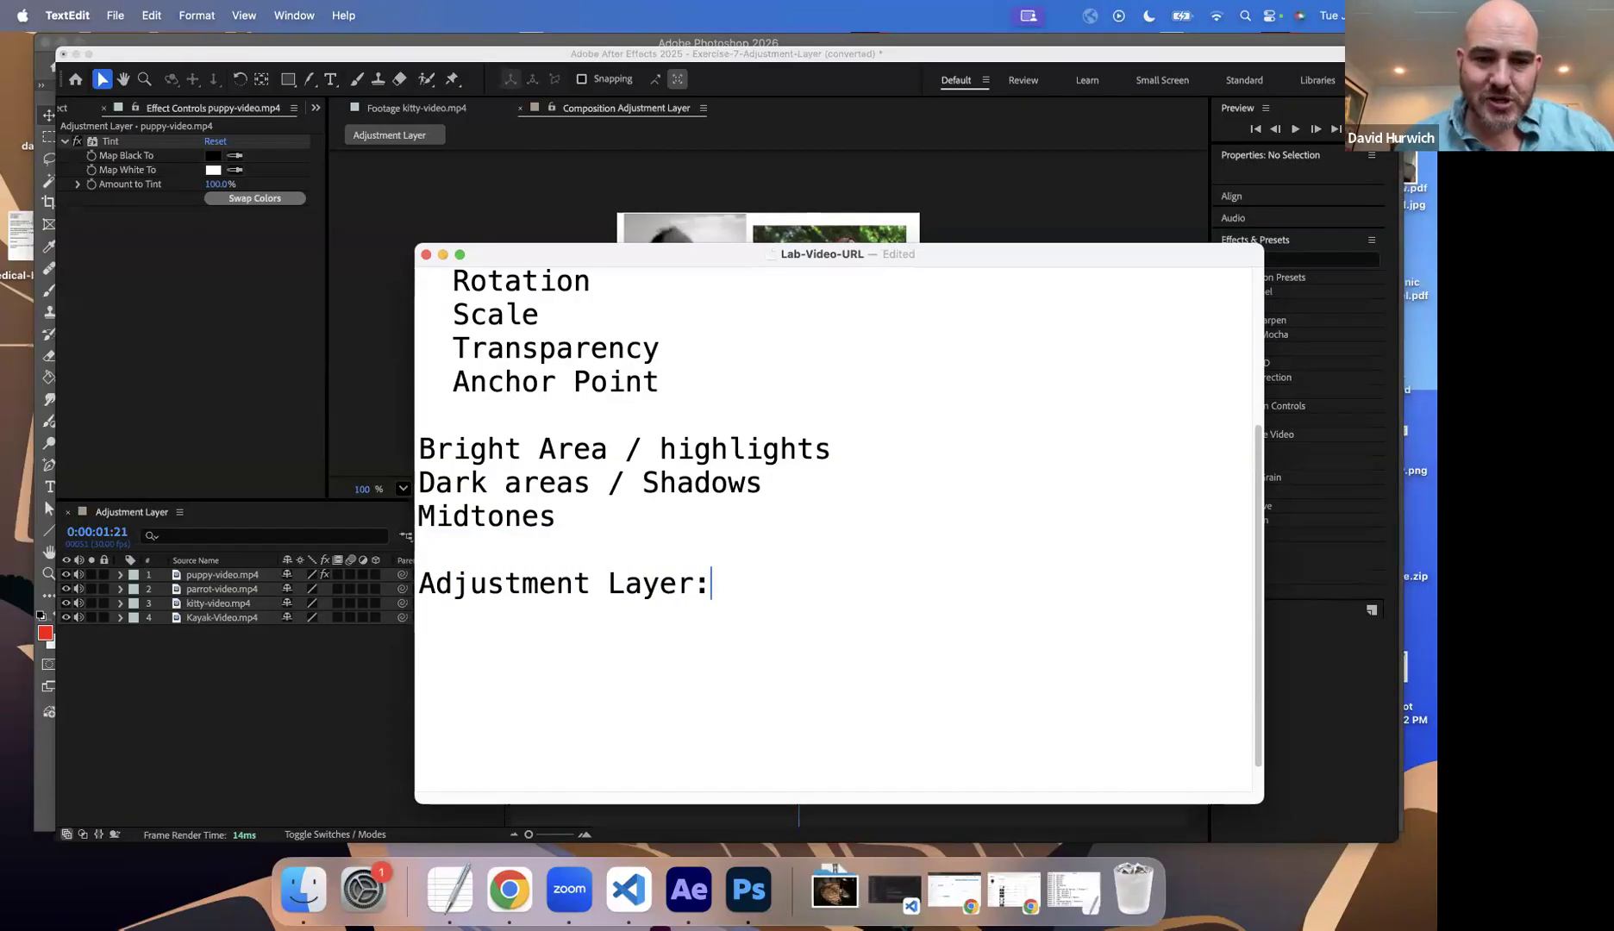
{"action": "type", "text": " Anything a"}
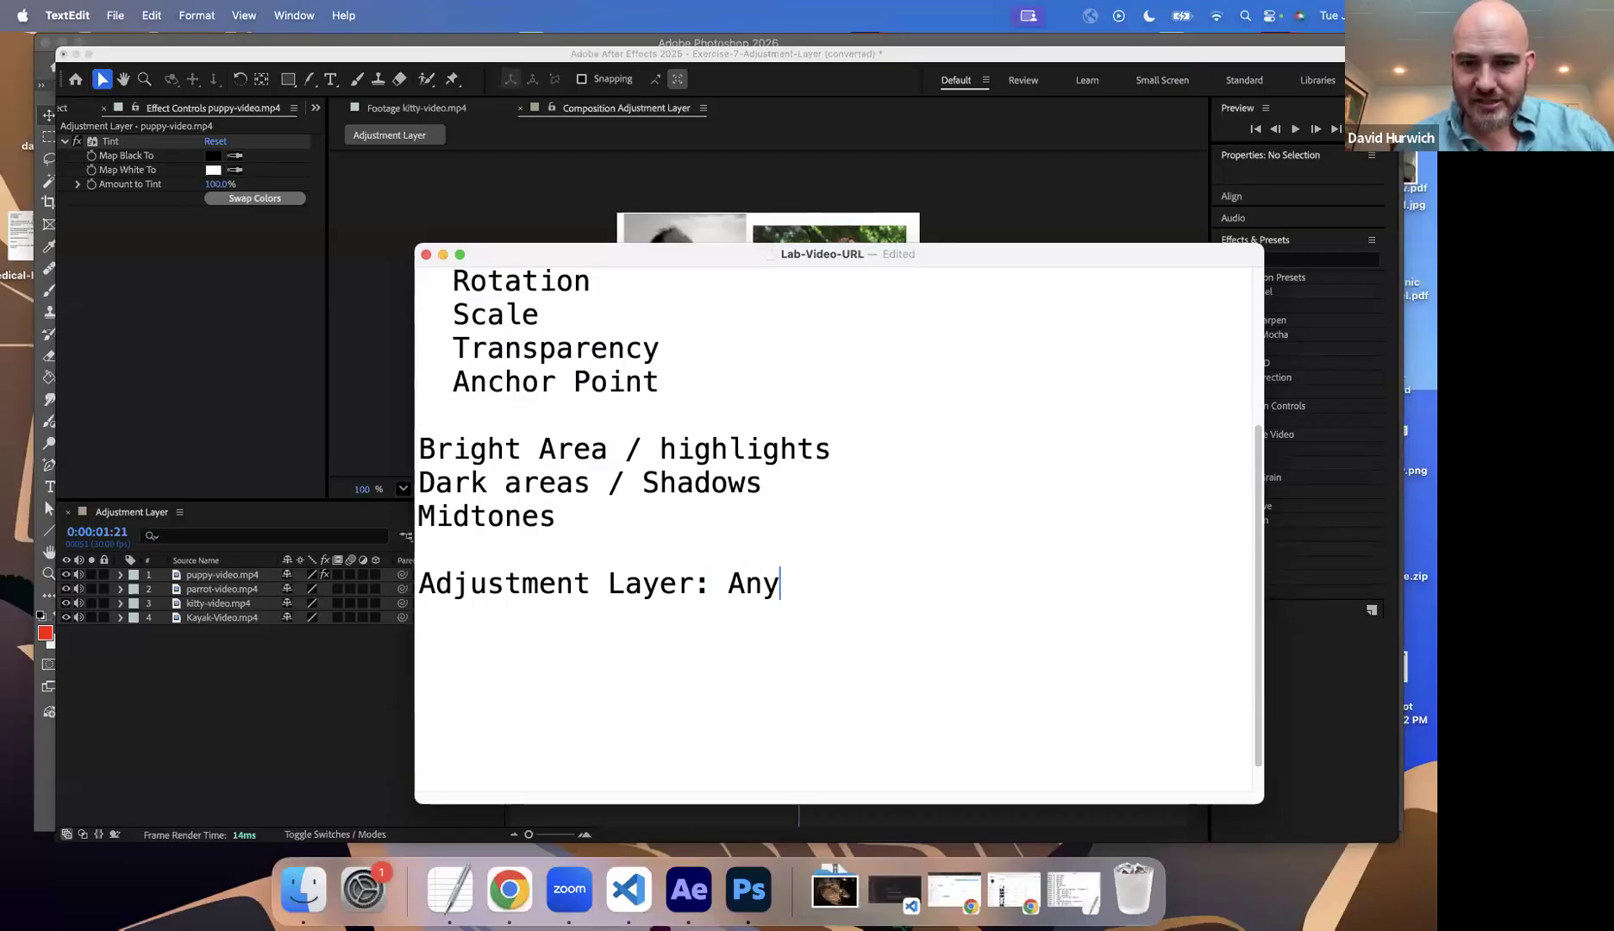
Step: Complete the heading with "Any effect applied to the adjustment layer, will apply to all layer below it." and add blank lines after it
{"action": "key", "text": "BackSpace"}
{"action": "key", "text": "BackSpace"}
{"action": "key", "text": "BackSpace"}
{"action": "key", "text": "BackSpace"}
{"action": "key", "text": "BackSpace"}
{"action": "key", "text": "BackSpace"}
{"action": "key", "text": "BackSpace"}
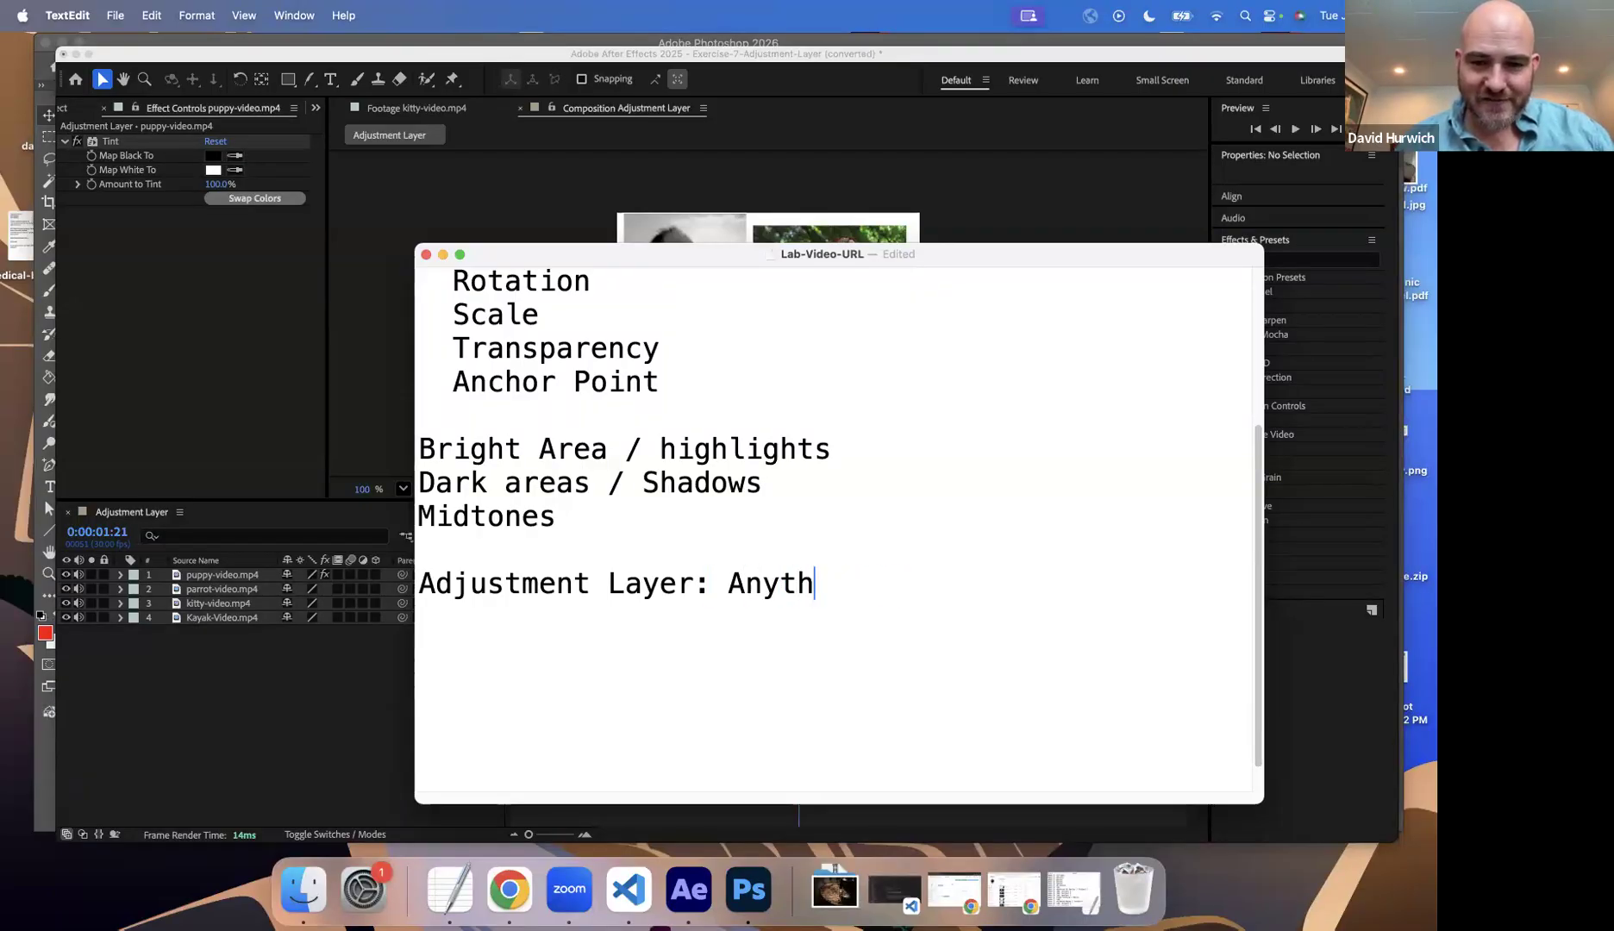
{"action": "type", "text": "effect applie"}
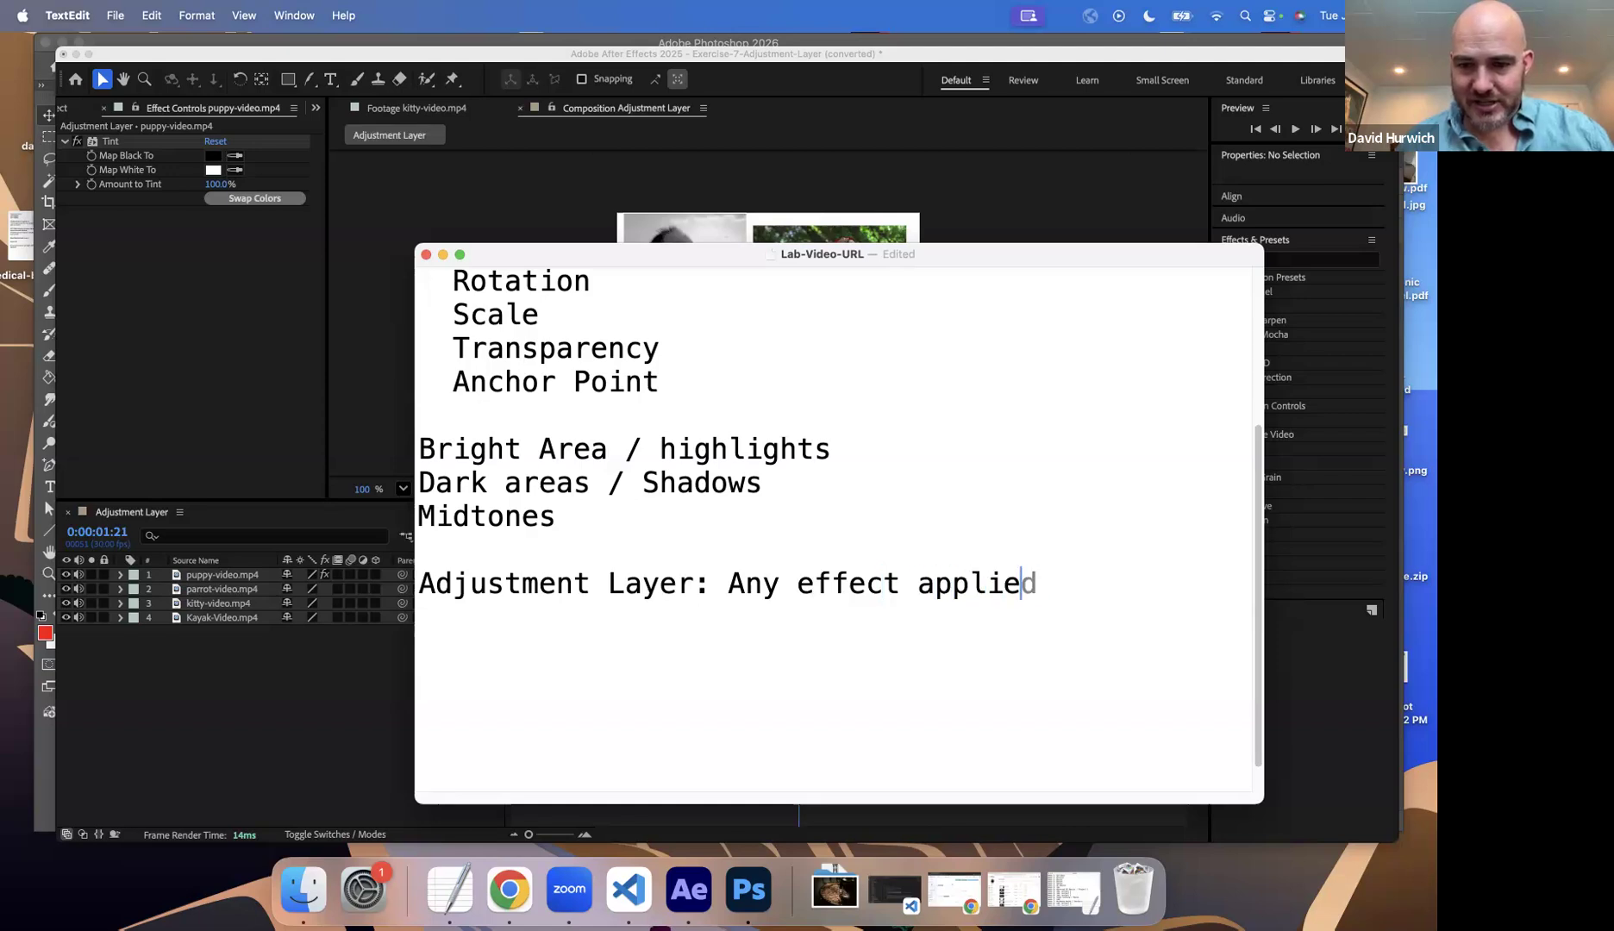
{"action": "type", "text": "d to the adjustme"}
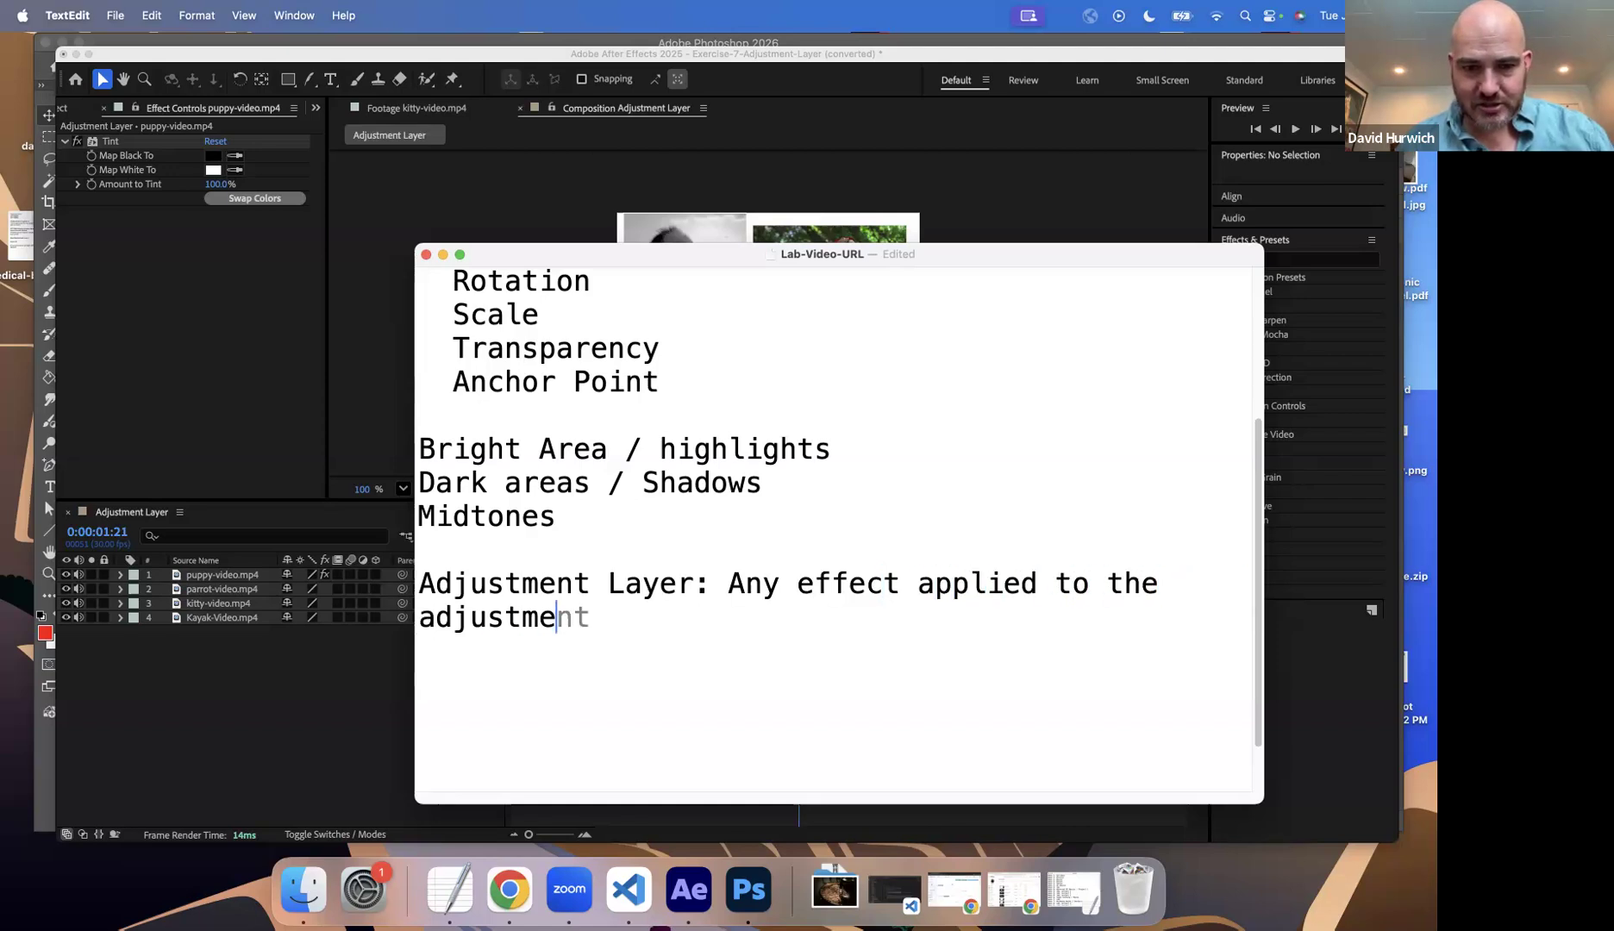
{"action": "type", "text": "nt layer, willa p"}
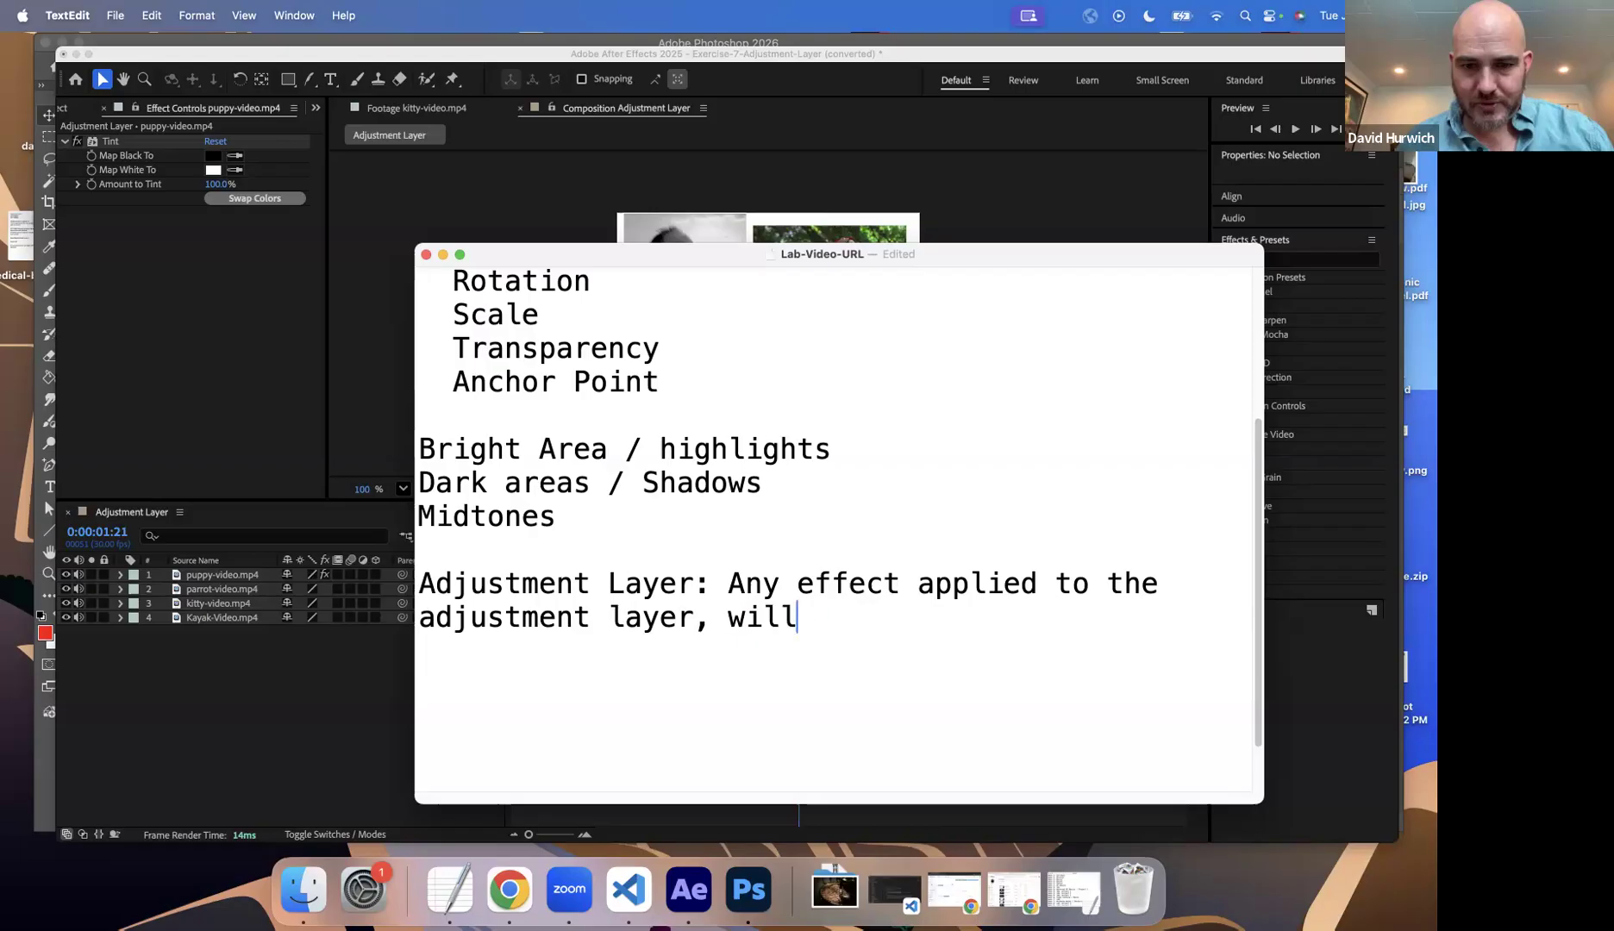
{"action": "key", "text": "BackSpace"}
{"action": "key", "text": "BackSpace"}
{"action": "key", "text": "BackSpace"}
{"action": "key", "text": "BackSpace"}
{"action": "key", "text": "BackSpace"}
{"action": "key", "text": "BackSpace"}
{"action": "key", "text": "BackSpace"}
{"action": "type", "text": "wil"}
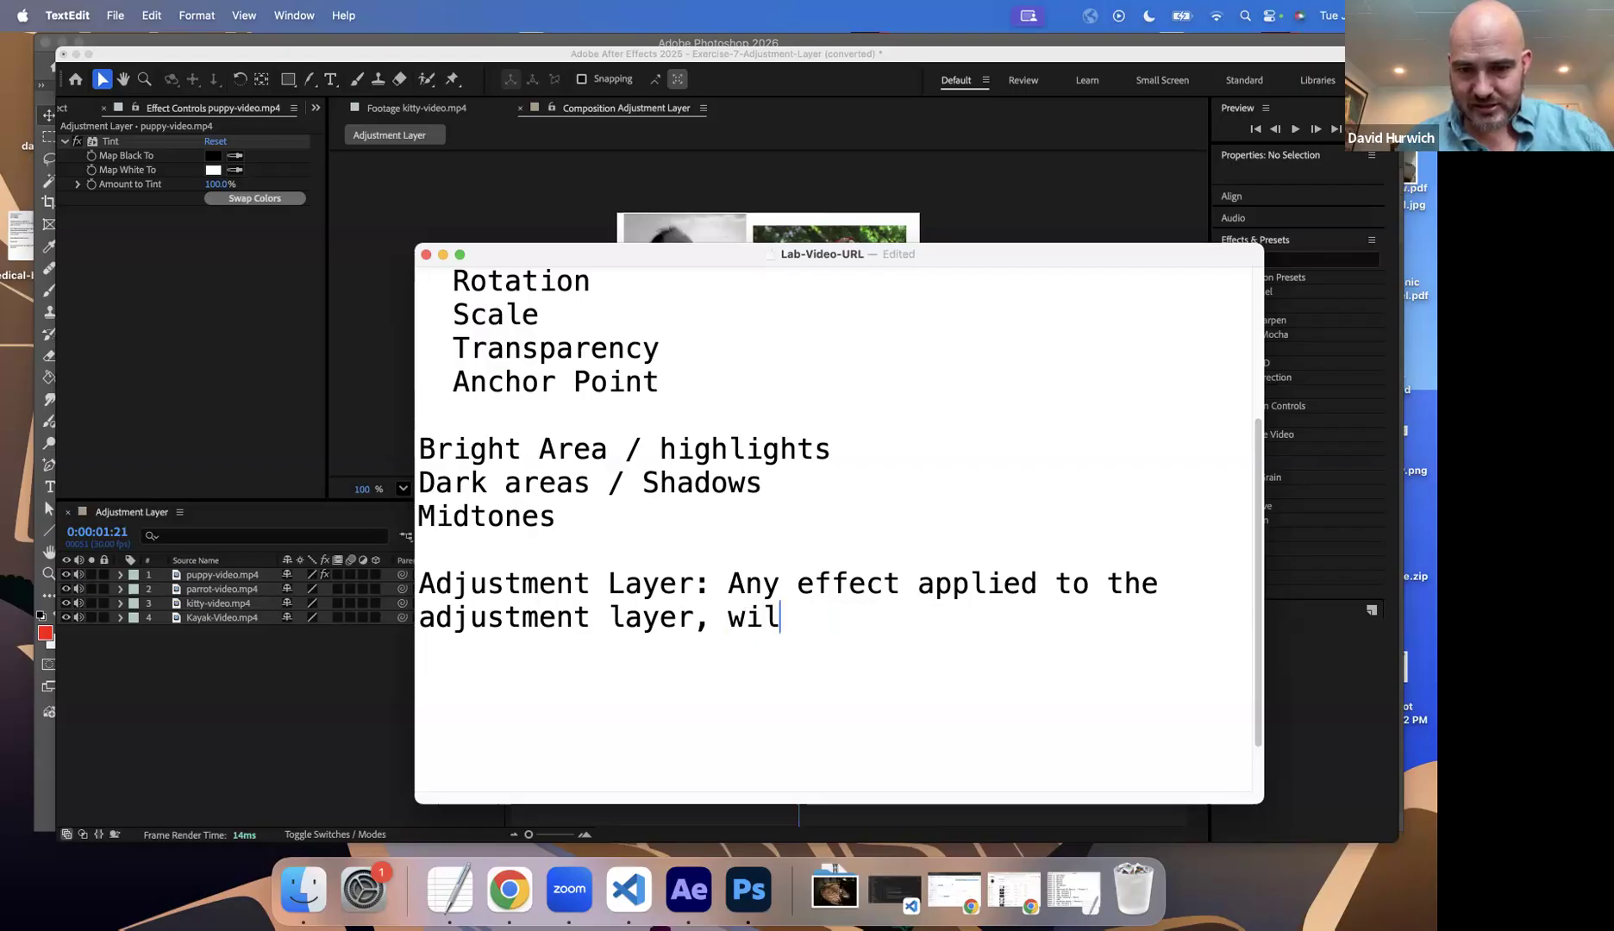
{"action": "type", "text": "l apply to all "}
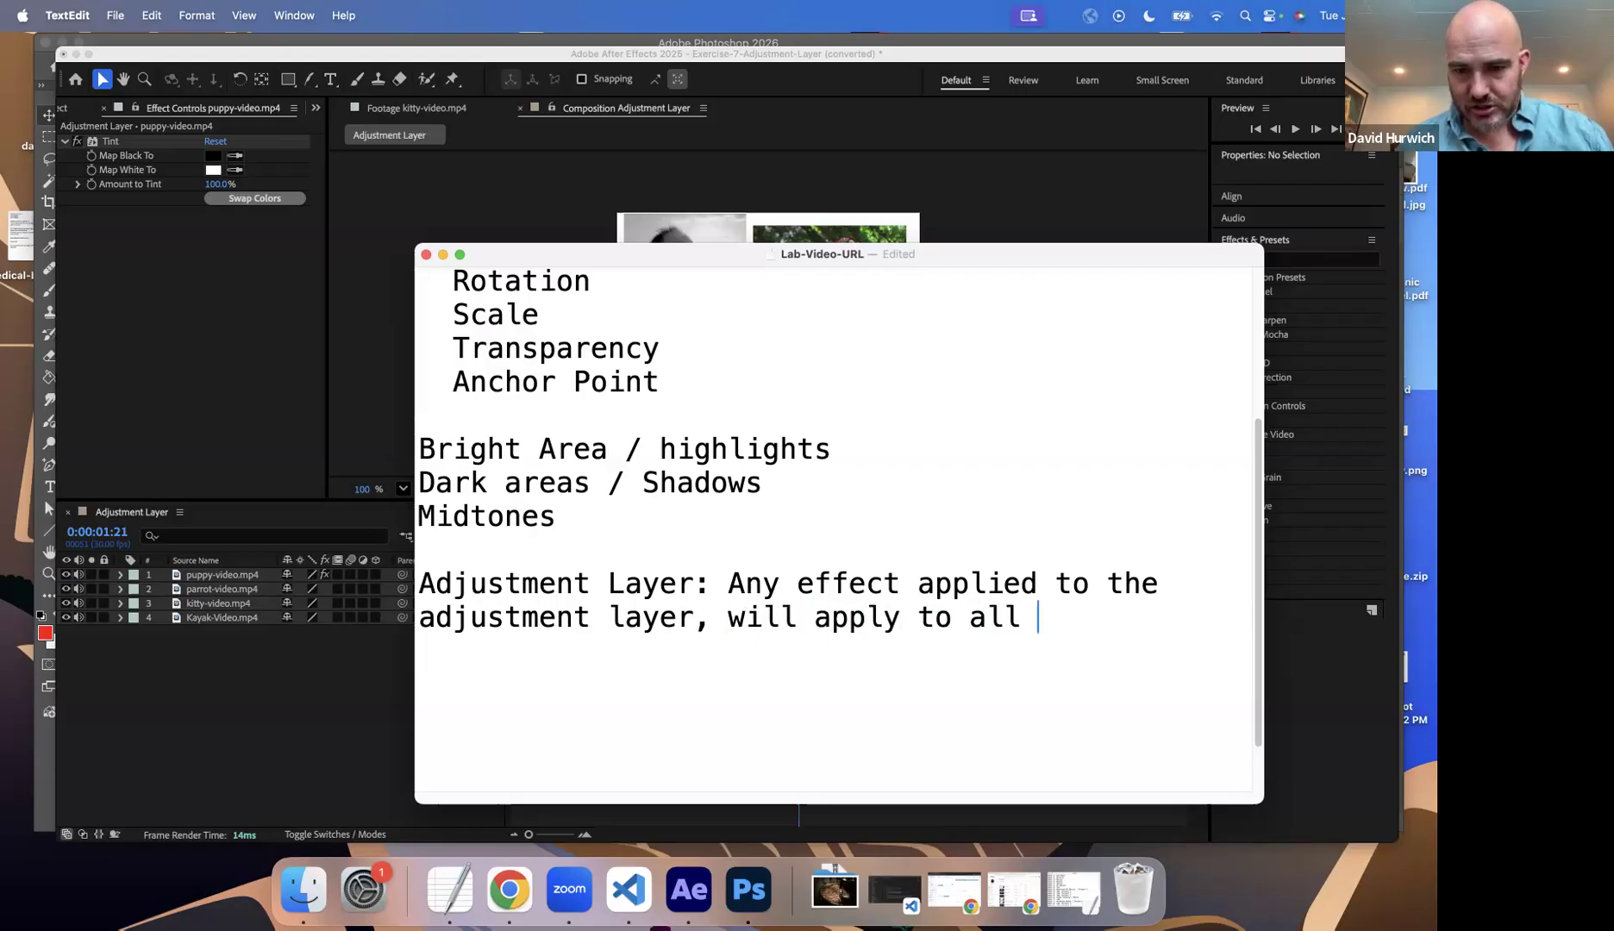
{"action": "type", "text": "layer below it."}
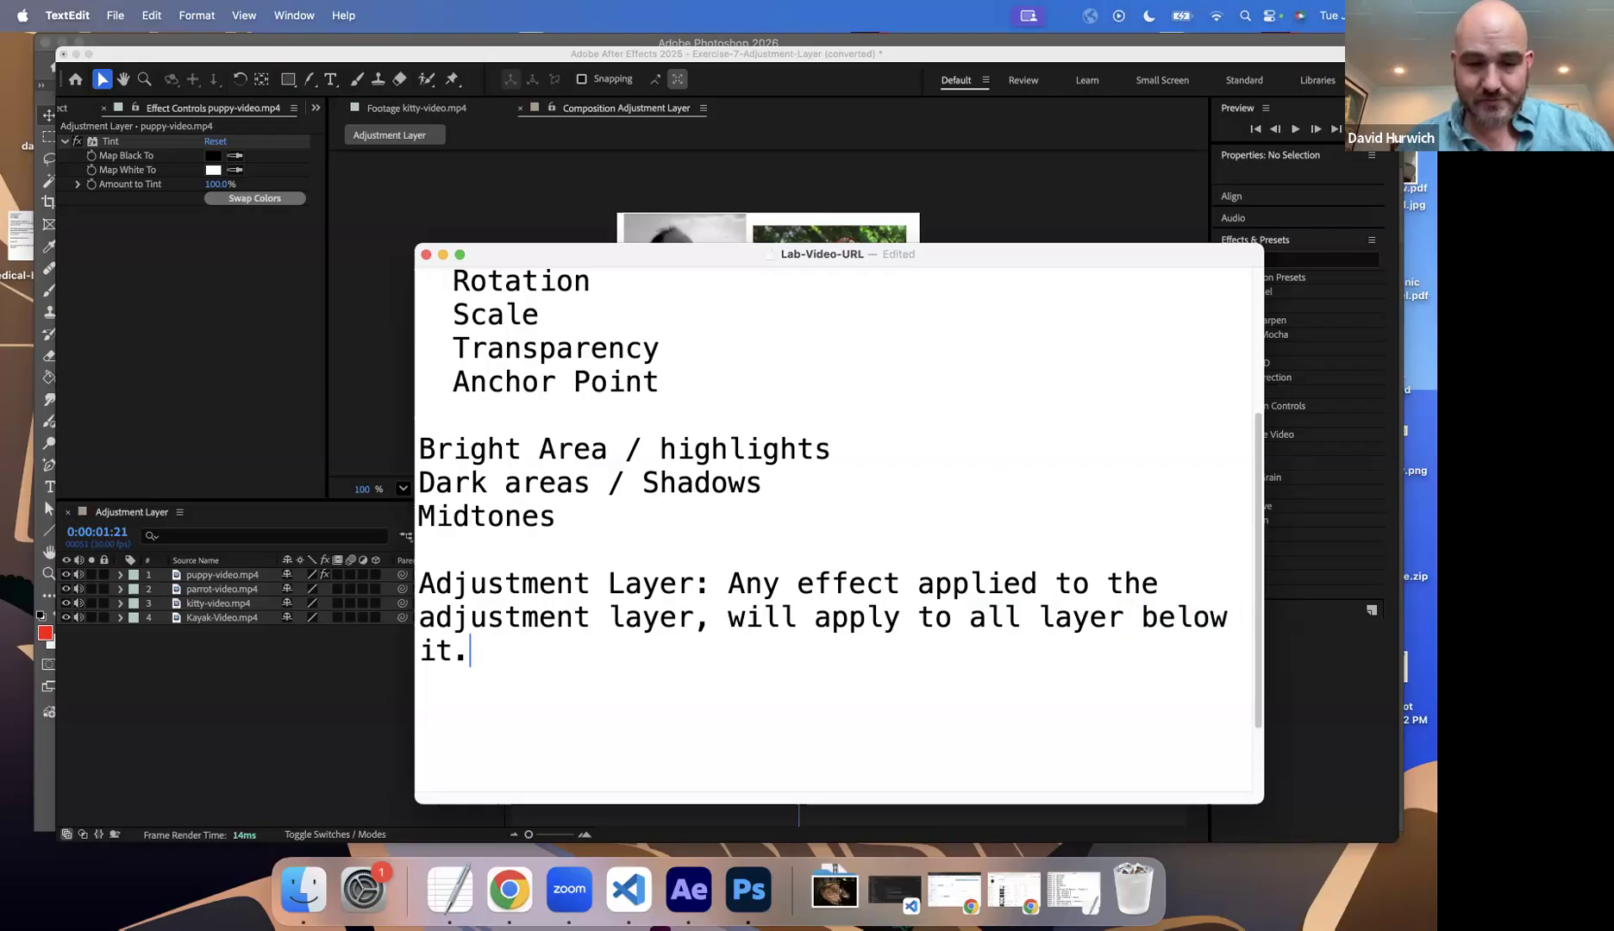
{"action": "key", "text": "Return"}
{"action": "key", "text": "Return"}
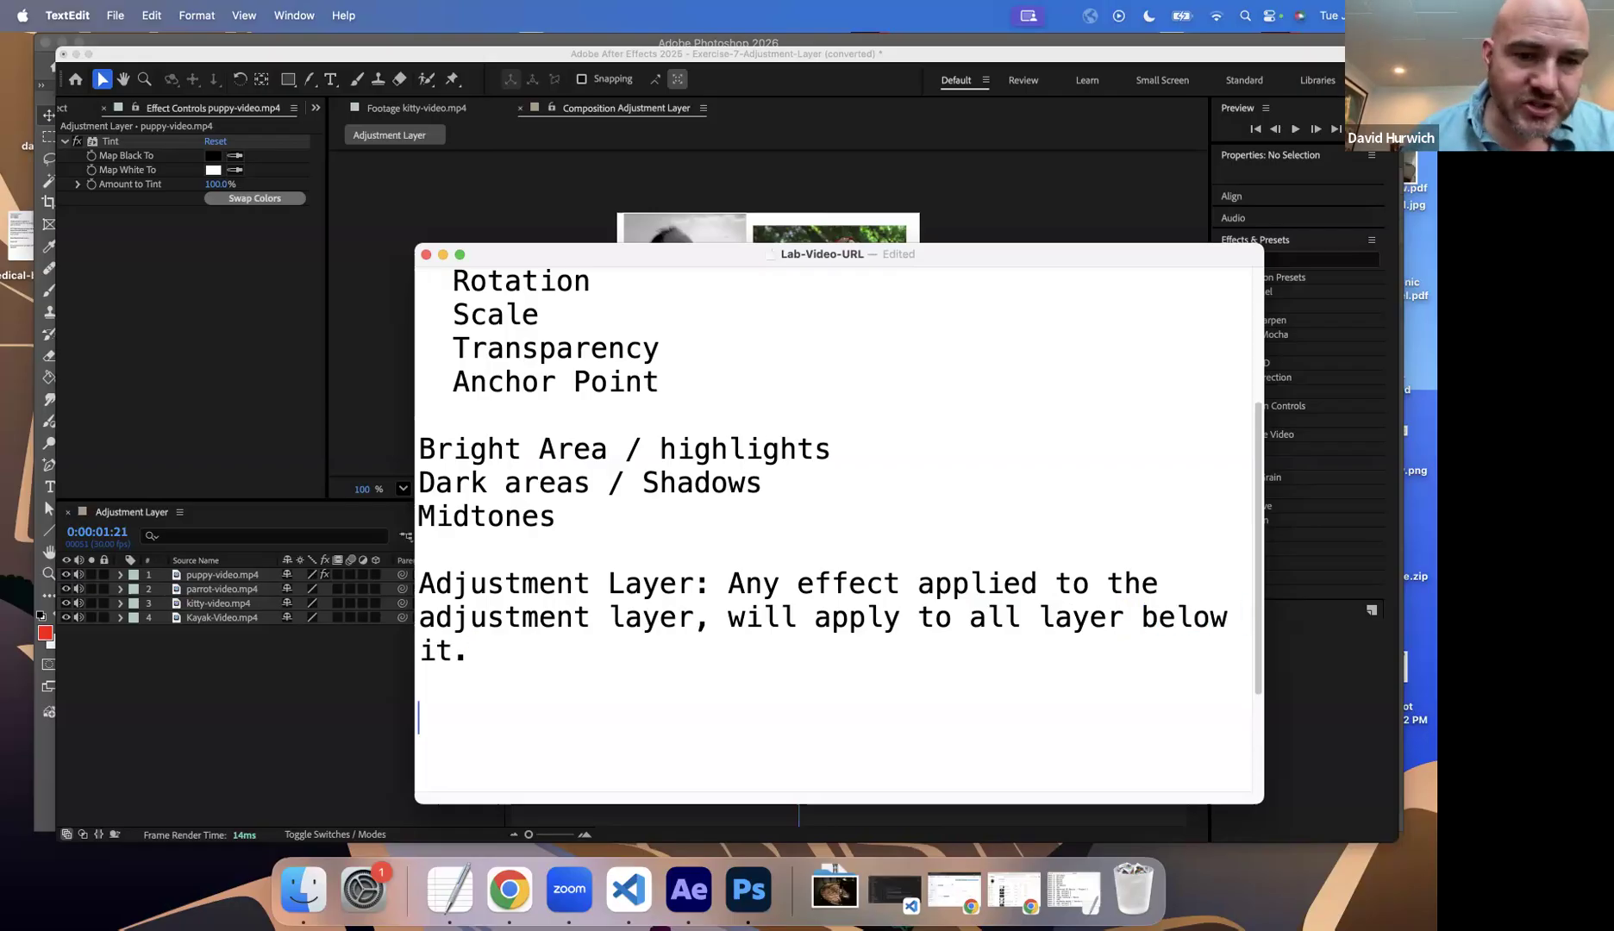
Step: Switch back to After Effects and delete the Tint effect from the puppy-video.mp4 layer
{"action": "left_click", "coordinate": [231, 490]}
{"action": "left_click", "coordinate": [307, 704]}
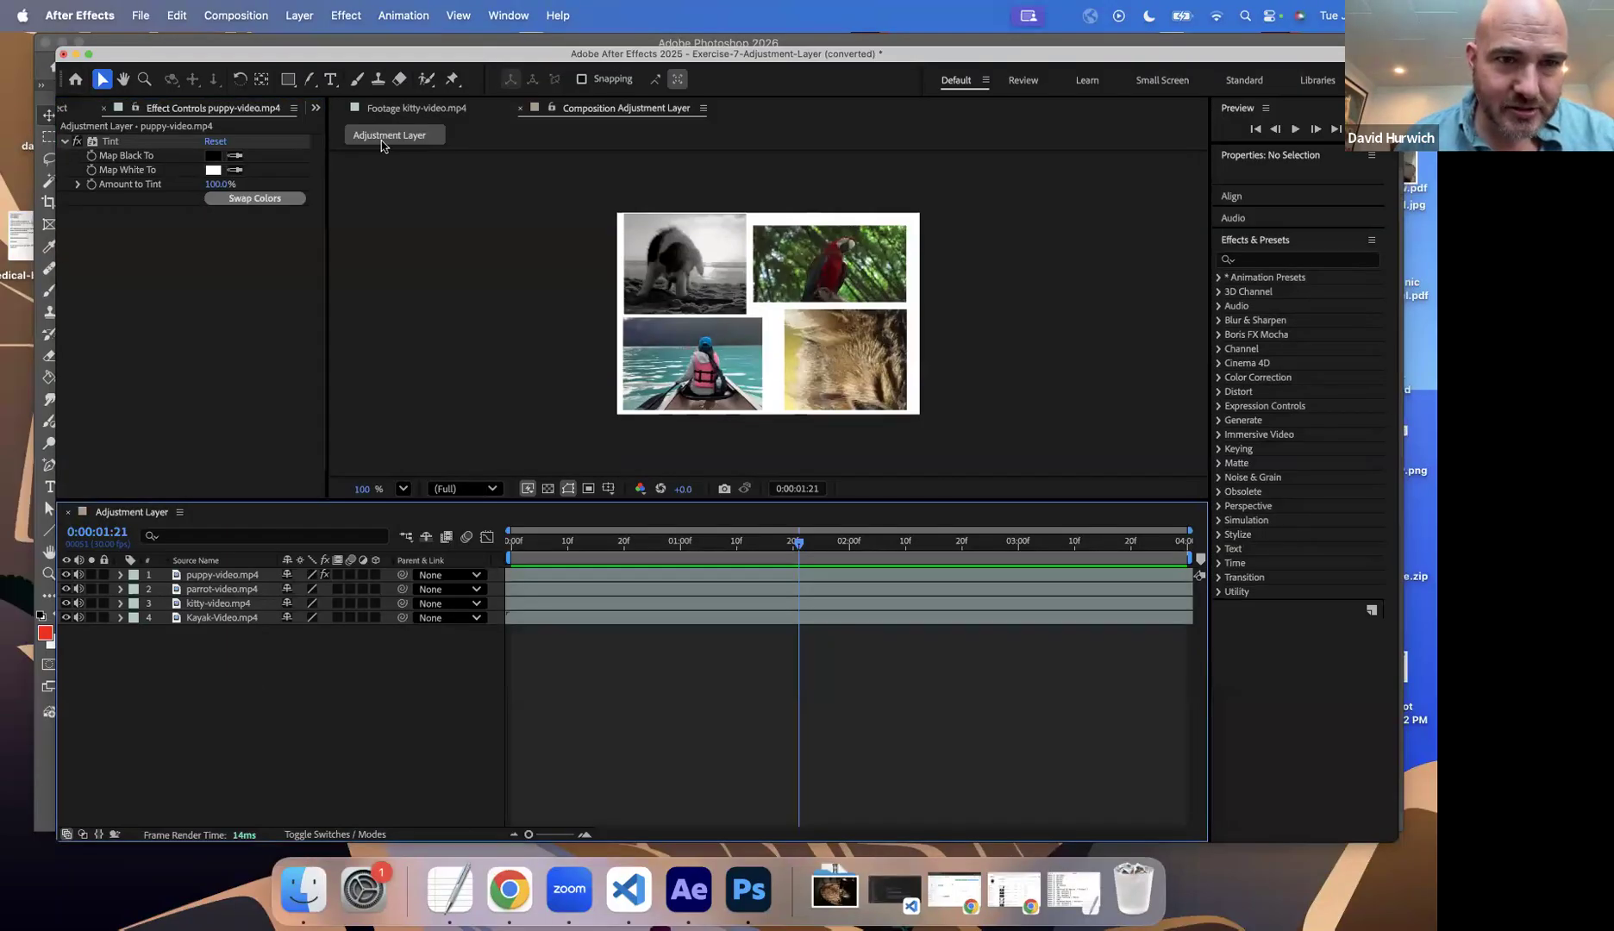
{"action": "left_click", "coordinate": [208, 576]}
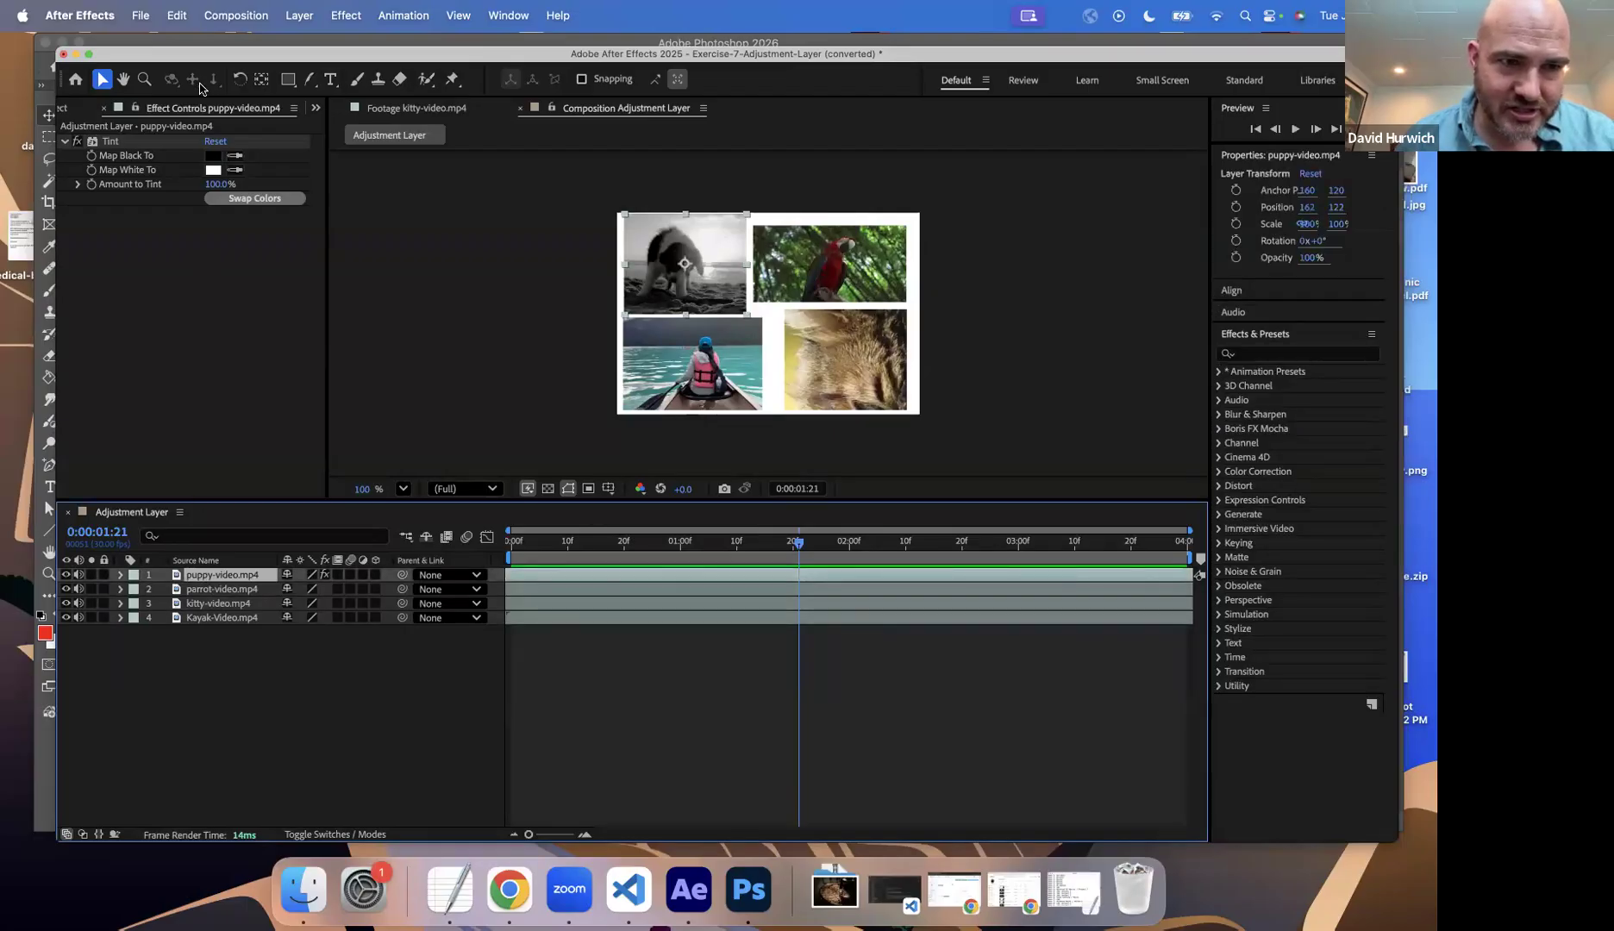
{"action": "left_click", "coordinate": [212, 155]}
{"action": "left_click", "coordinate": [894, 353]}
{"action": "left_click", "coordinate": [97, 142]}
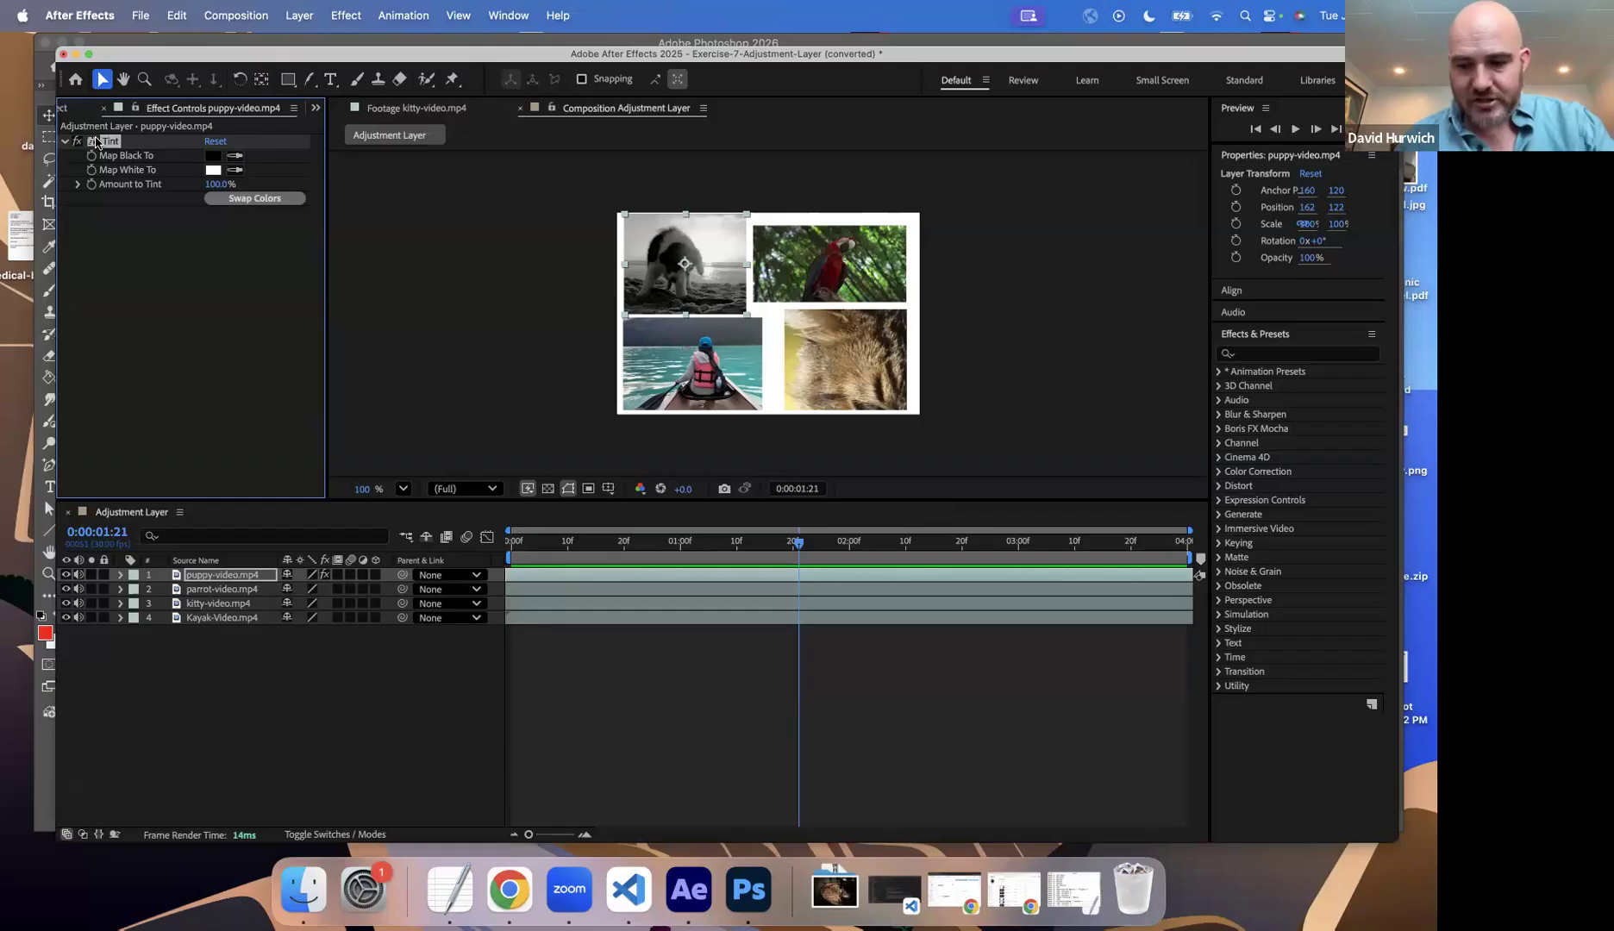
{"action": "key", "text": "Delete"}
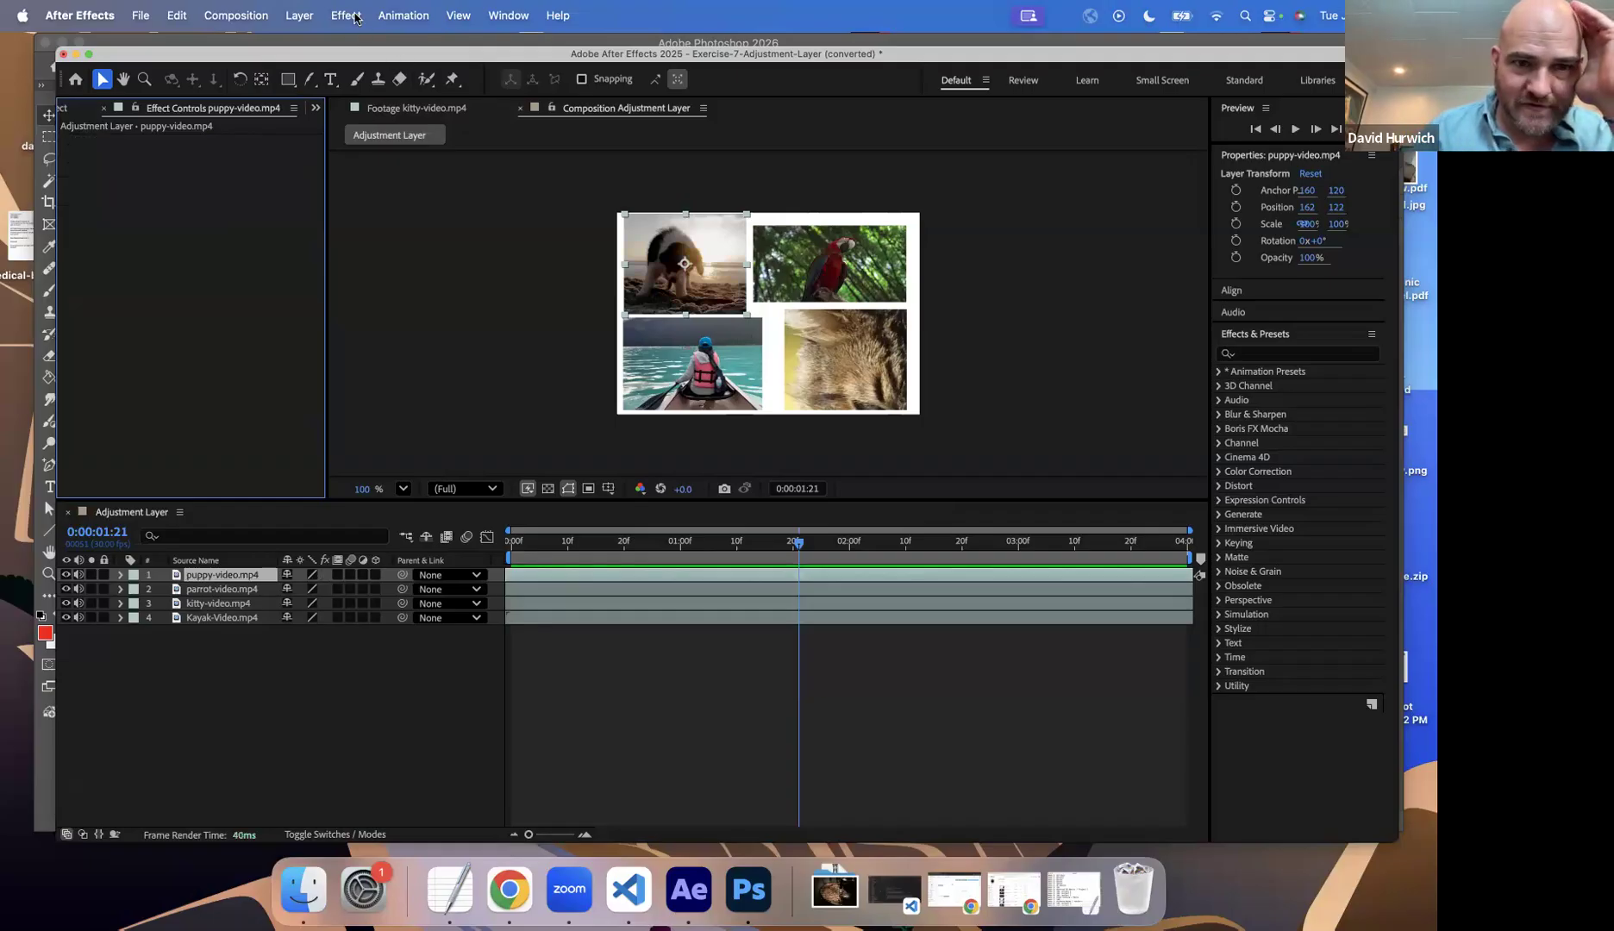
Step: Apply a new Tint color correction effect to the puppy-video.mp4 layer and map black to red
{"action": "left_click", "coordinate": [355, 16]}
{"action": "mouse_move", "coordinate": [379, 249]}
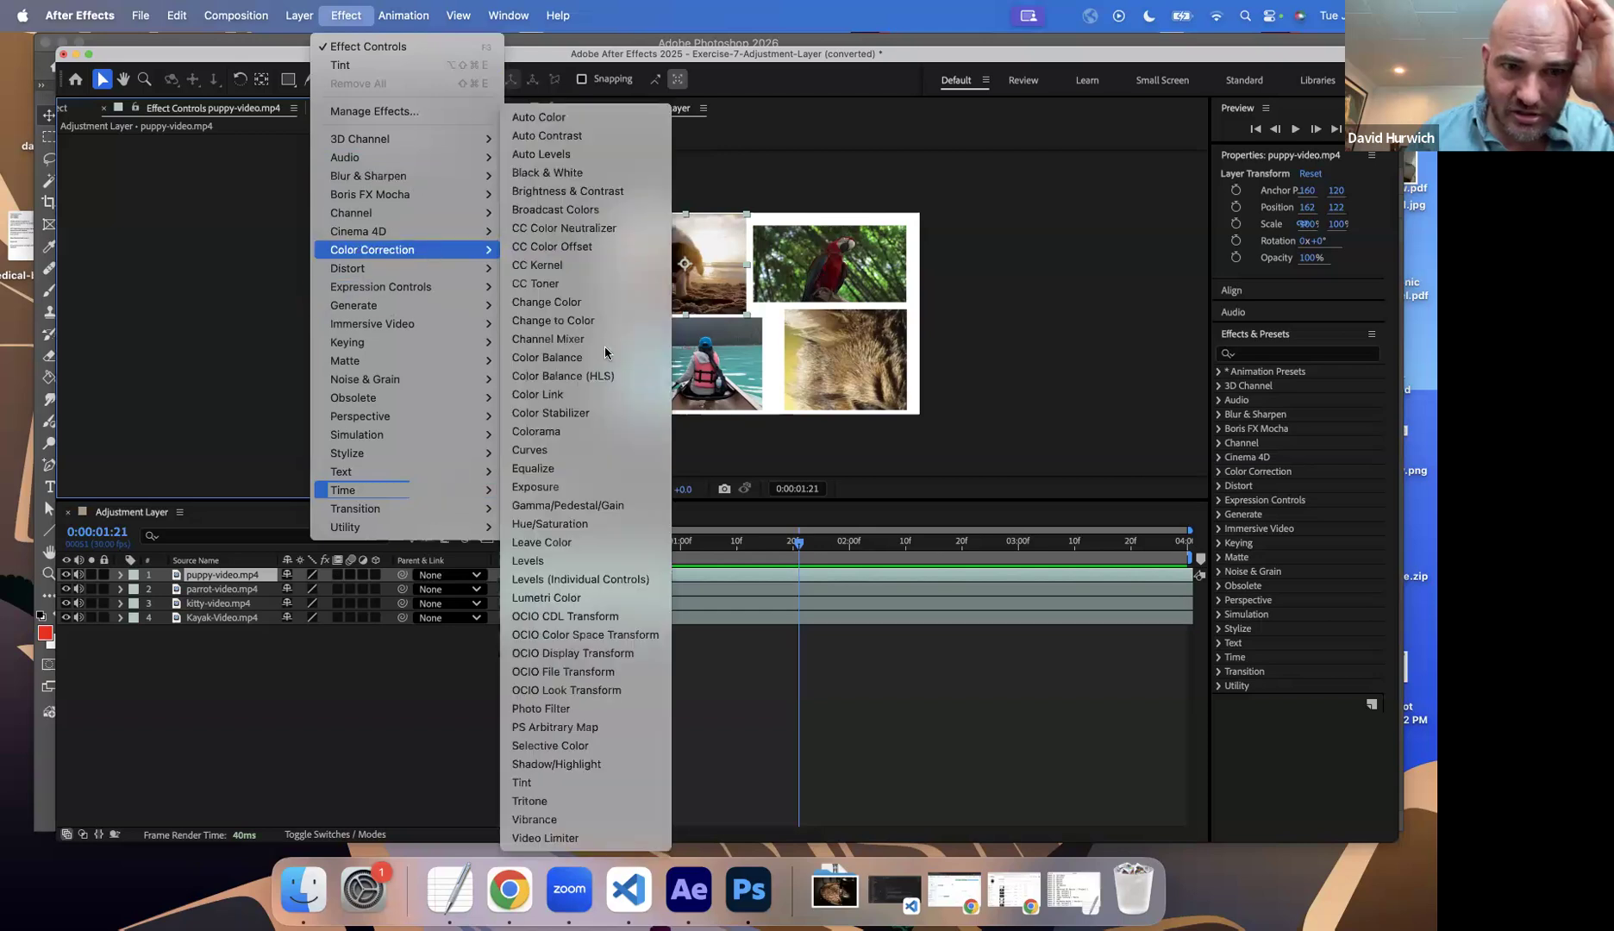
{"action": "left_click", "coordinate": [552, 782]}
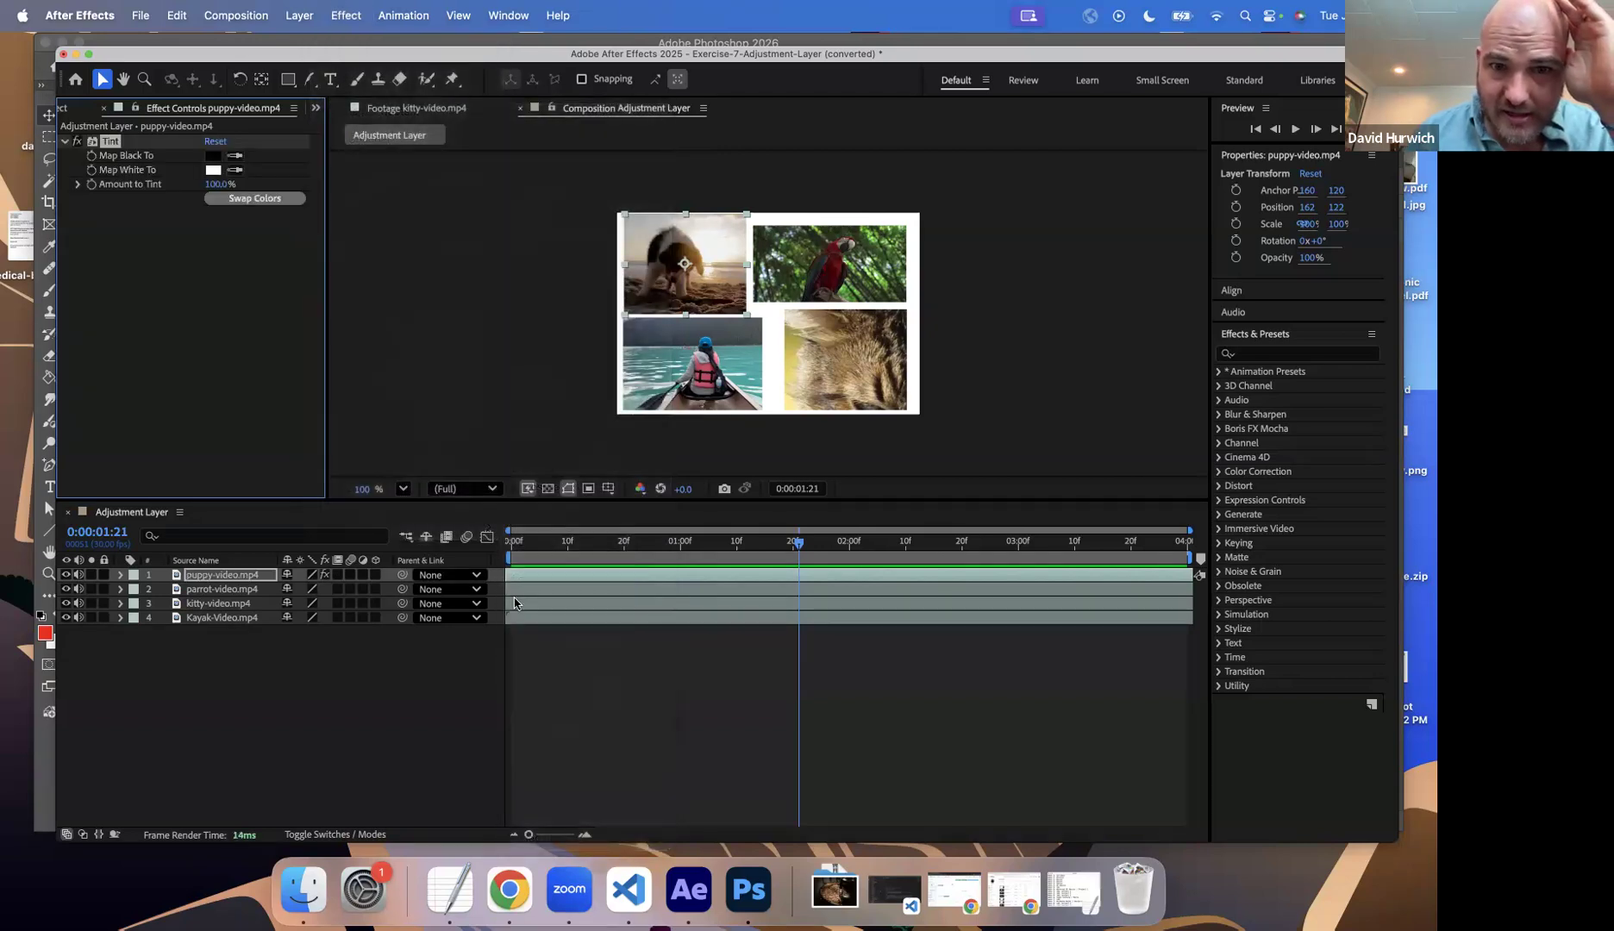
{"action": "left_click", "coordinate": [212, 156]}
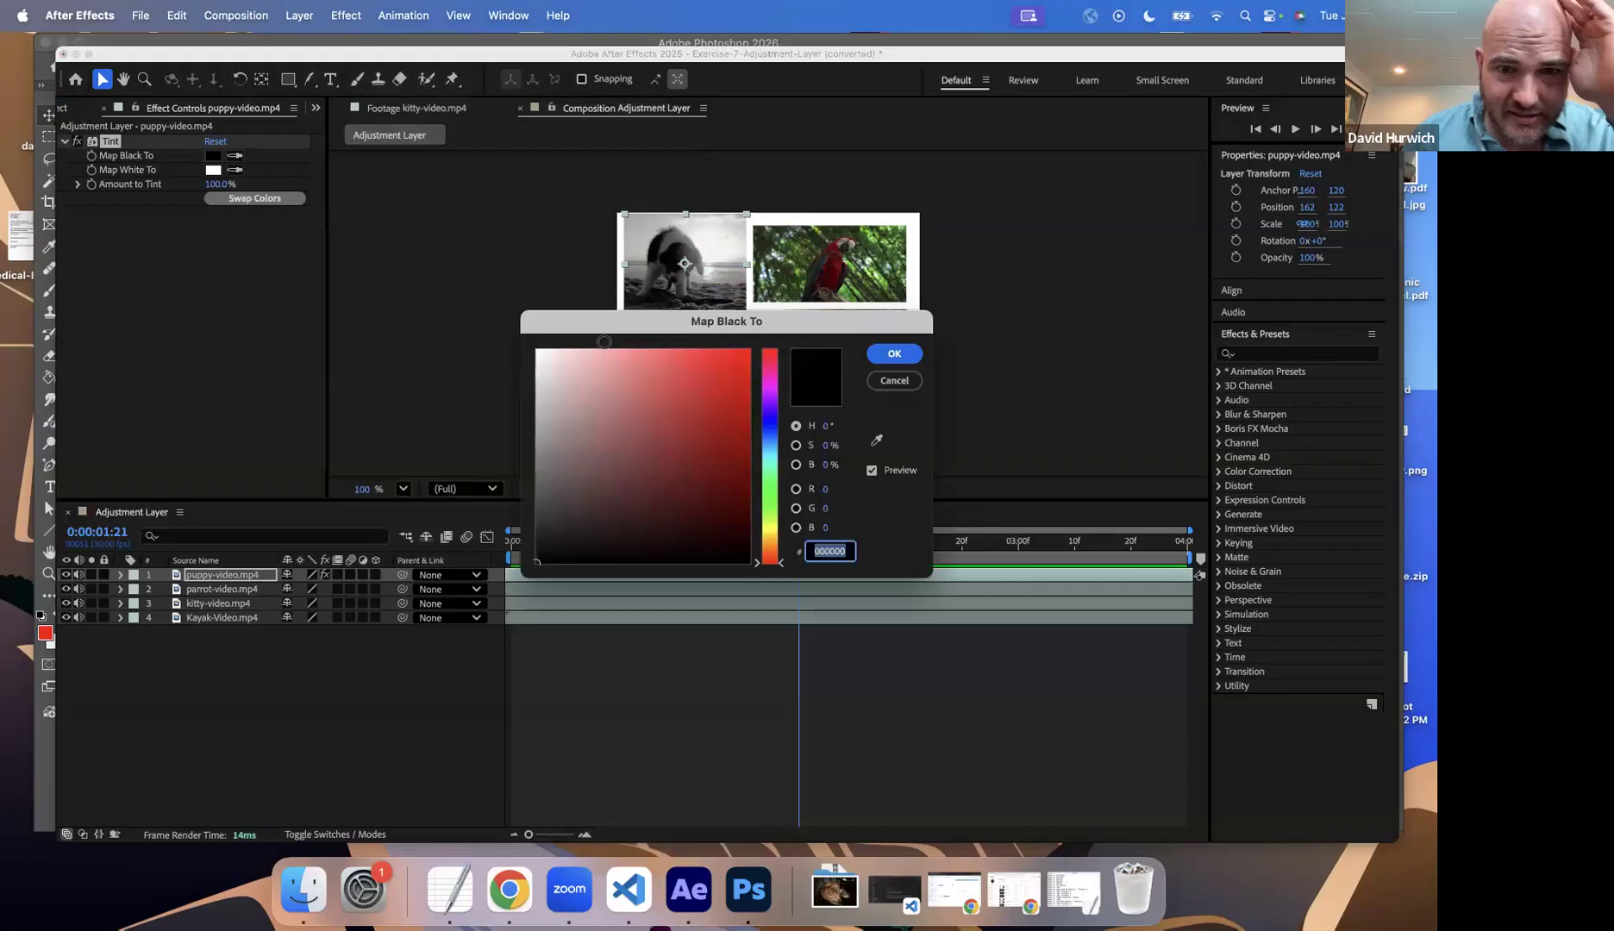
{"action": "left_click", "coordinate": [734, 364]}
{"action": "left_click", "coordinate": [897, 355]}
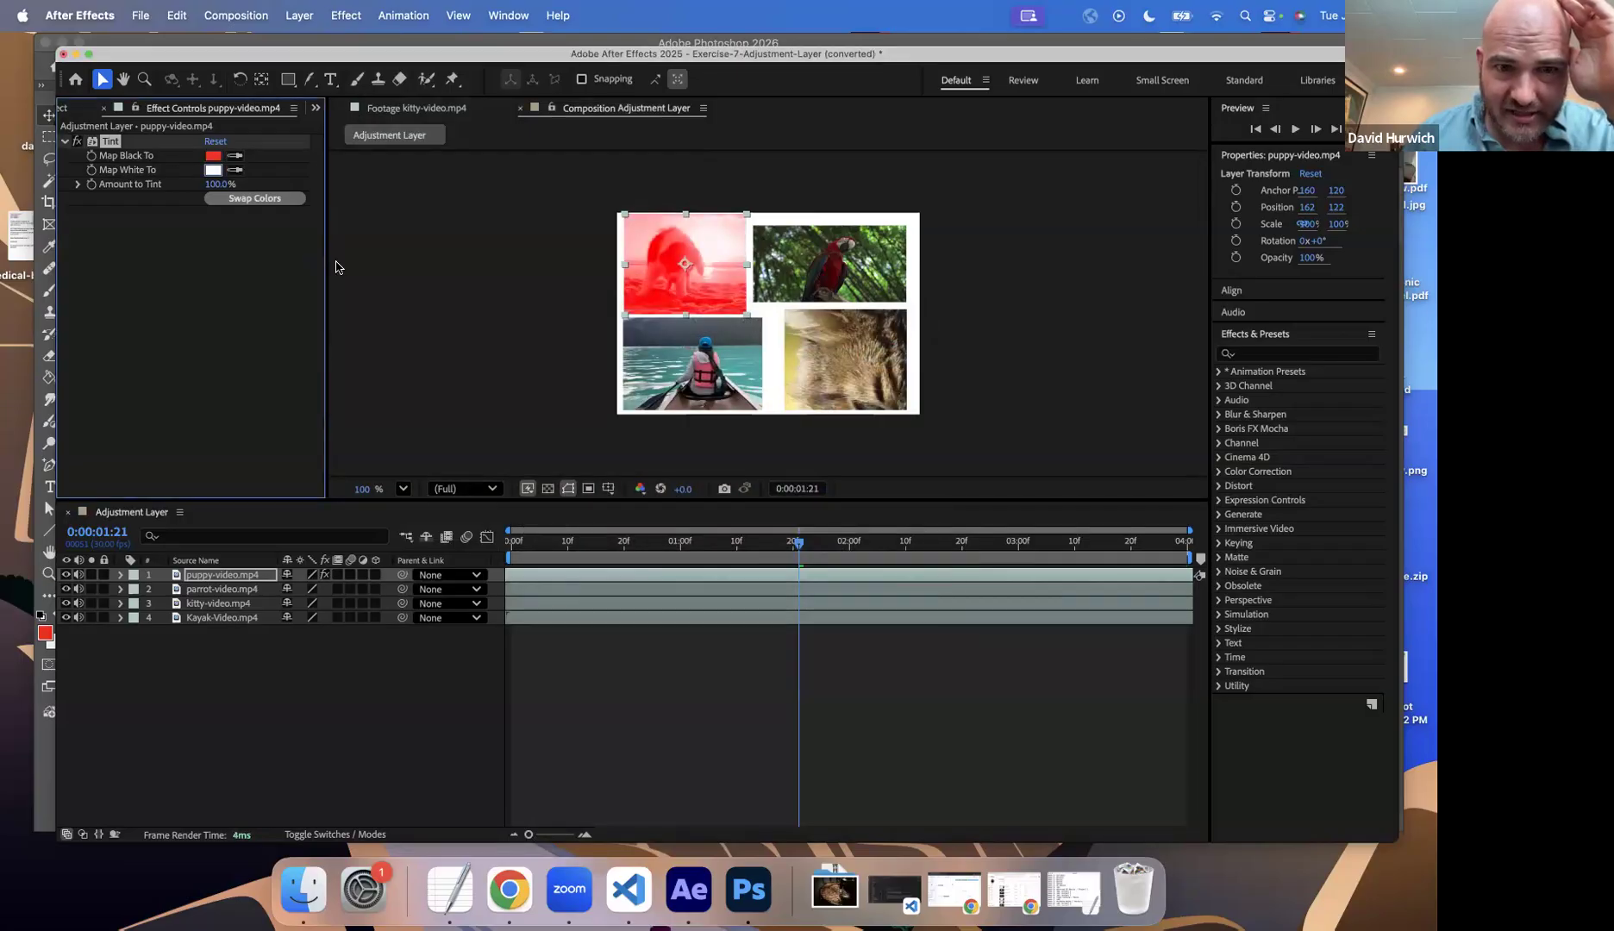
Step: Map white to a pale yellow in the puppy video's new Tint effect
{"action": "left_click", "coordinate": [212, 170]}
{"action": "left_click", "coordinate": [769, 528]}
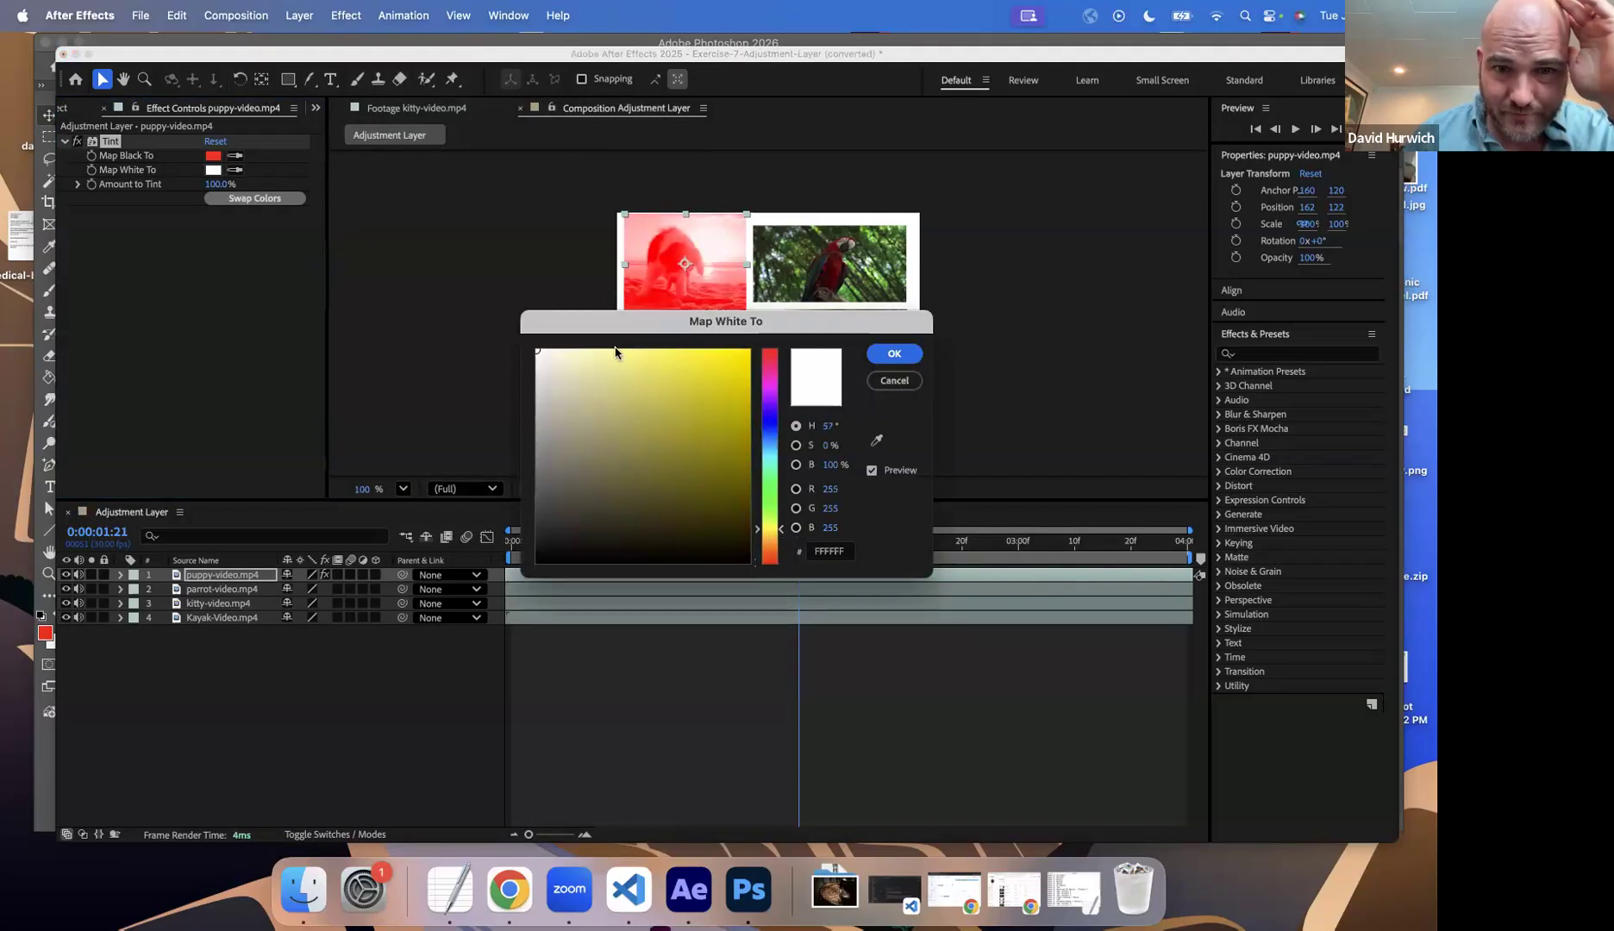
{"action": "left_click", "coordinate": [580, 360]}
{"action": "left_click", "coordinate": [894, 354]}
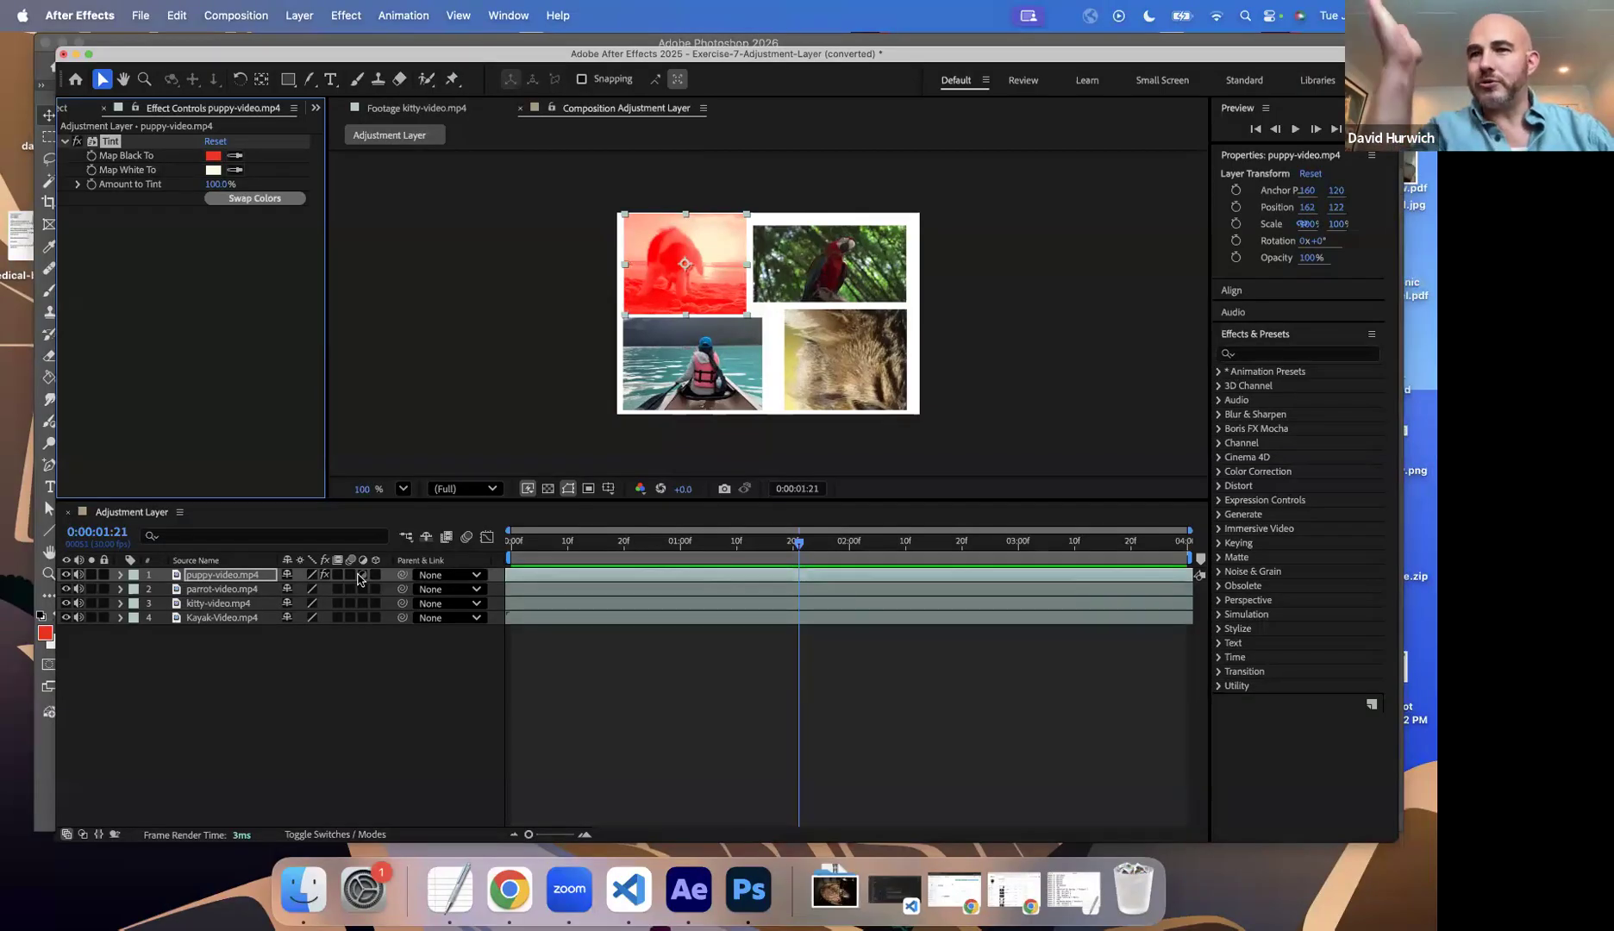
Step: Turn the puppy-video.mp4 layer into an adjustment layer
{"action": "left_click", "coordinate": [362, 576]}
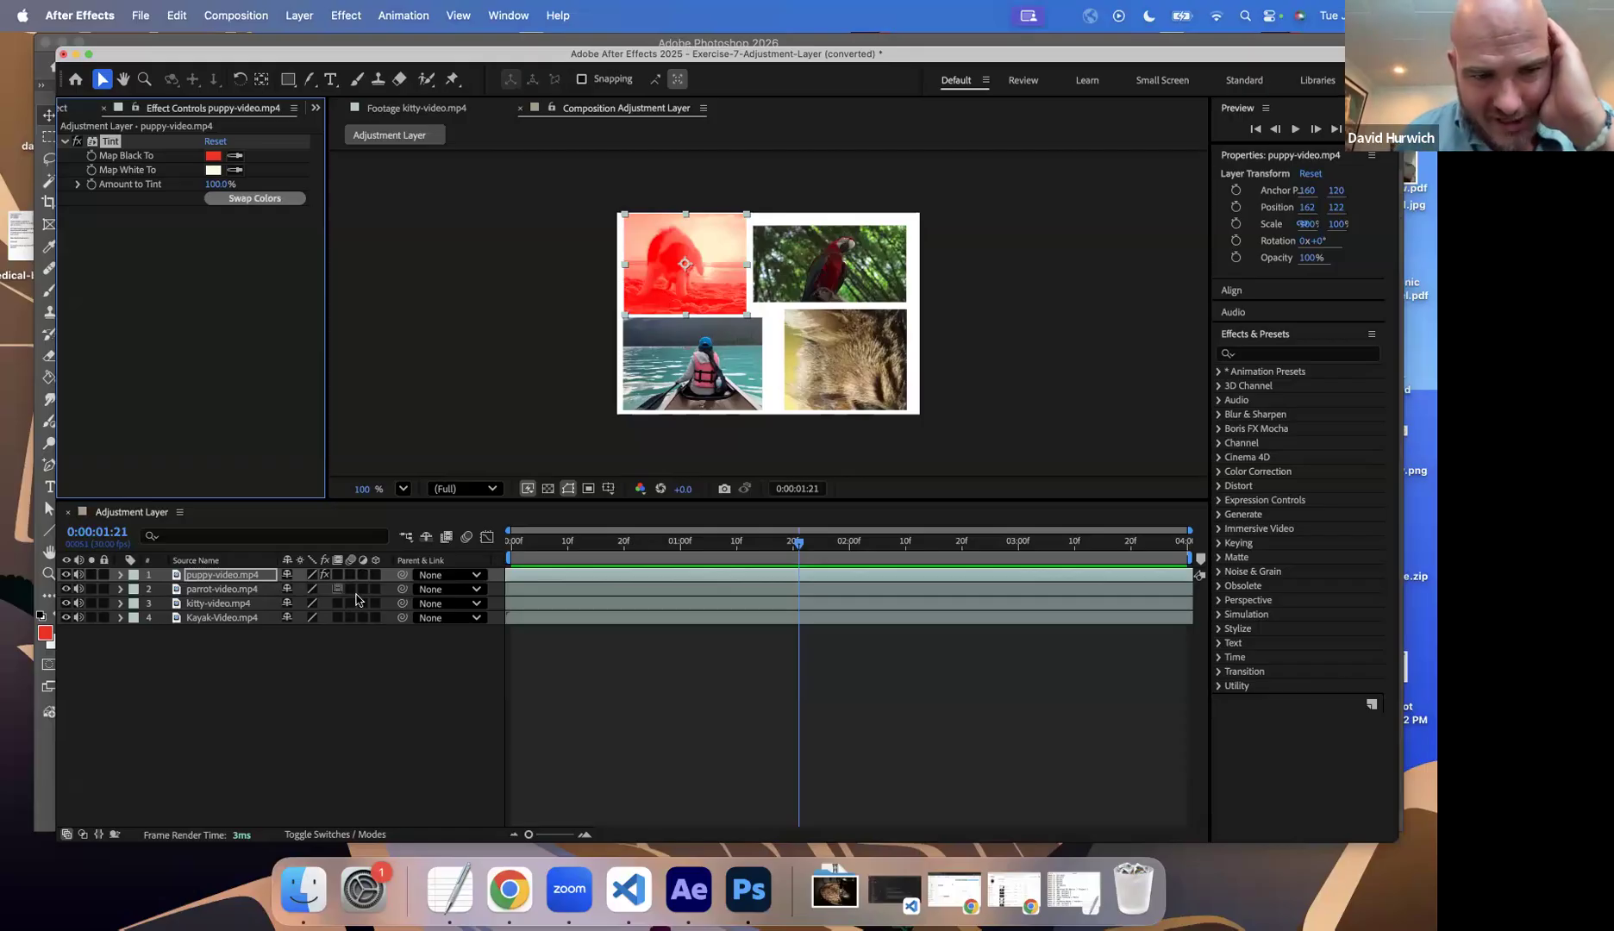
{"action": "left_click", "coordinate": [363, 576]}
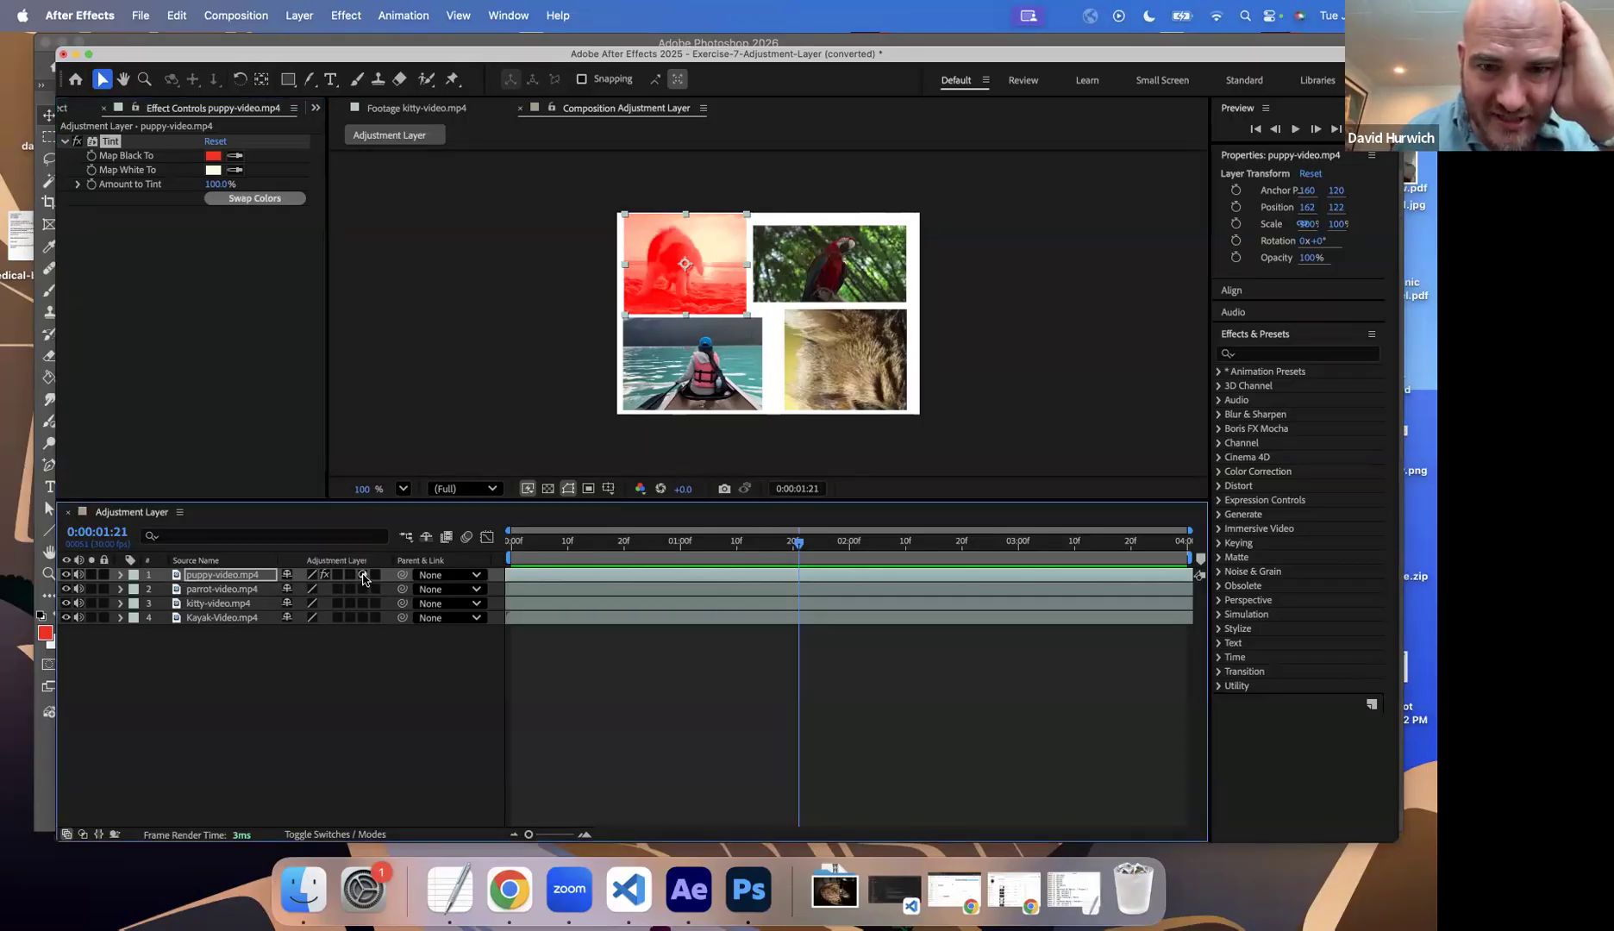
{"action": "left_click", "coordinate": [120, 576]}
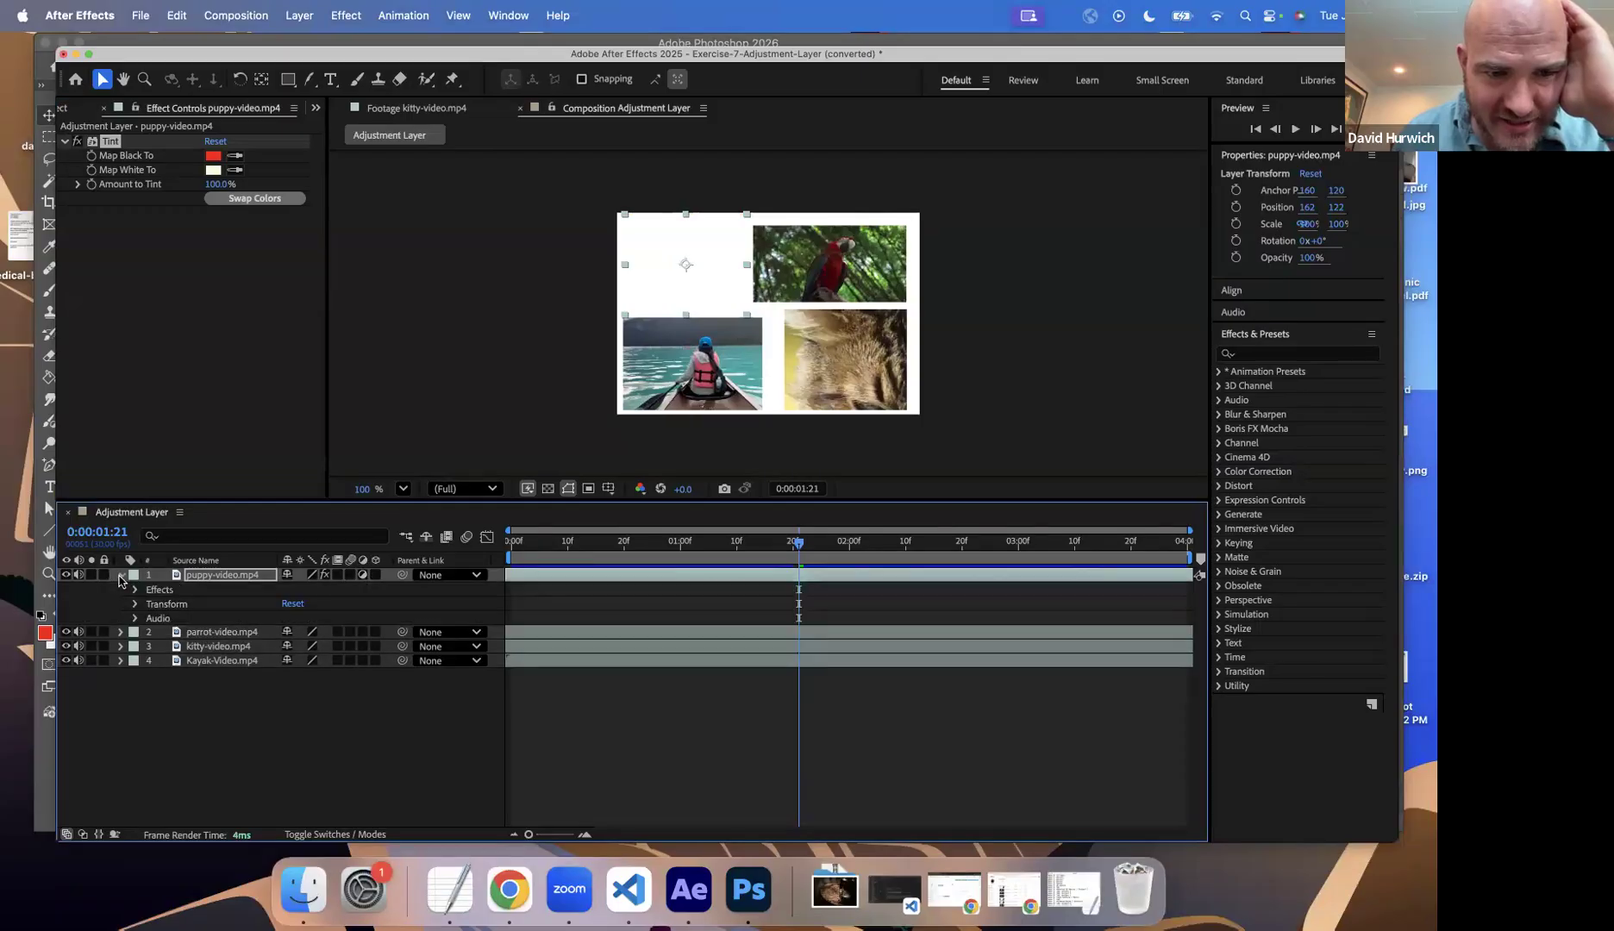
{"action": "left_click", "coordinate": [121, 576]}
{"action": "left_click", "coordinate": [121, 575]}
{"action": "left_click", "coordinate": [121, 576]}
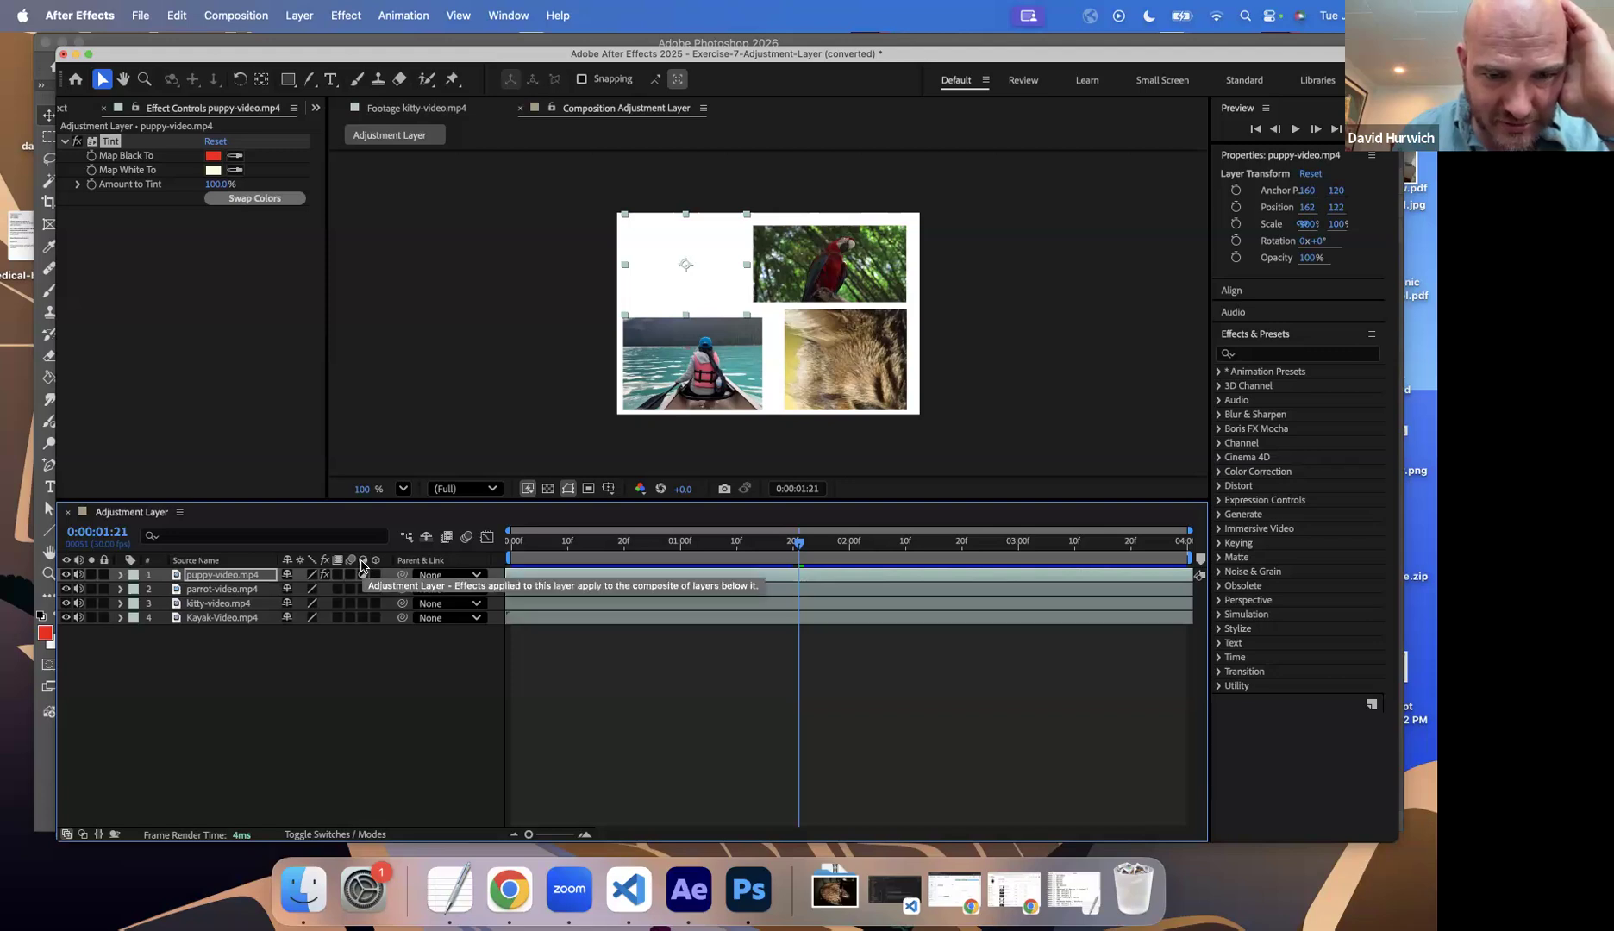
Step: Turn off the adjustment layer setting on the puppy-video.mp4 layer and add a new, separate adjustment layer to the composition
{"action": "left_click", "coordinate": [361, 573]}
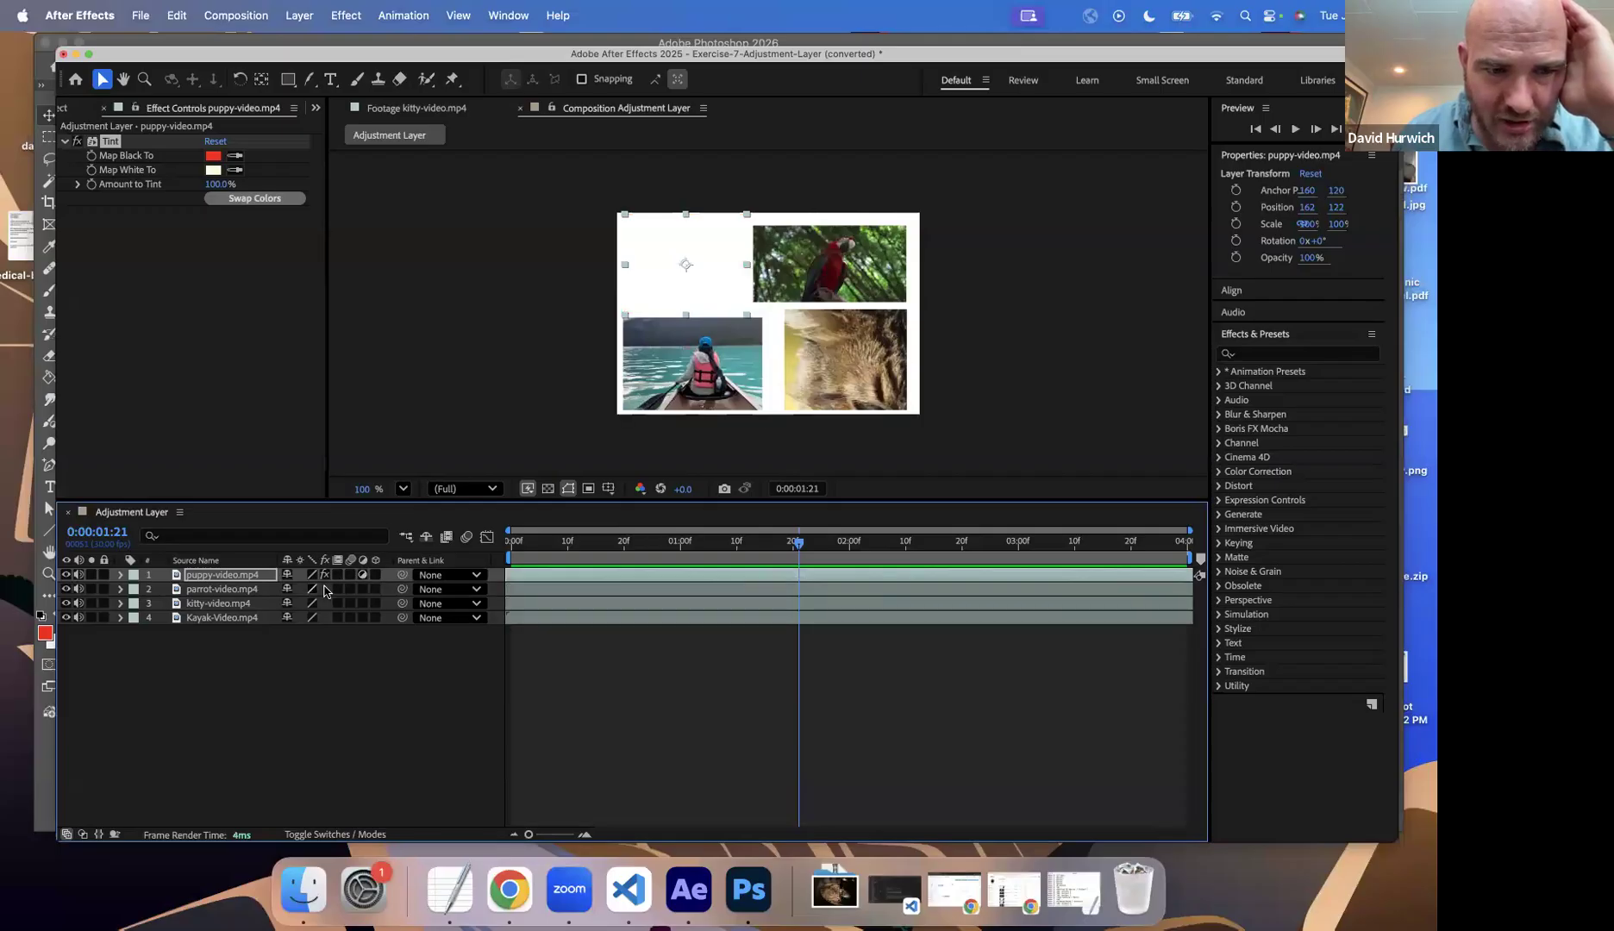
{"action": "left_click", "coordinate": [361, 575]}
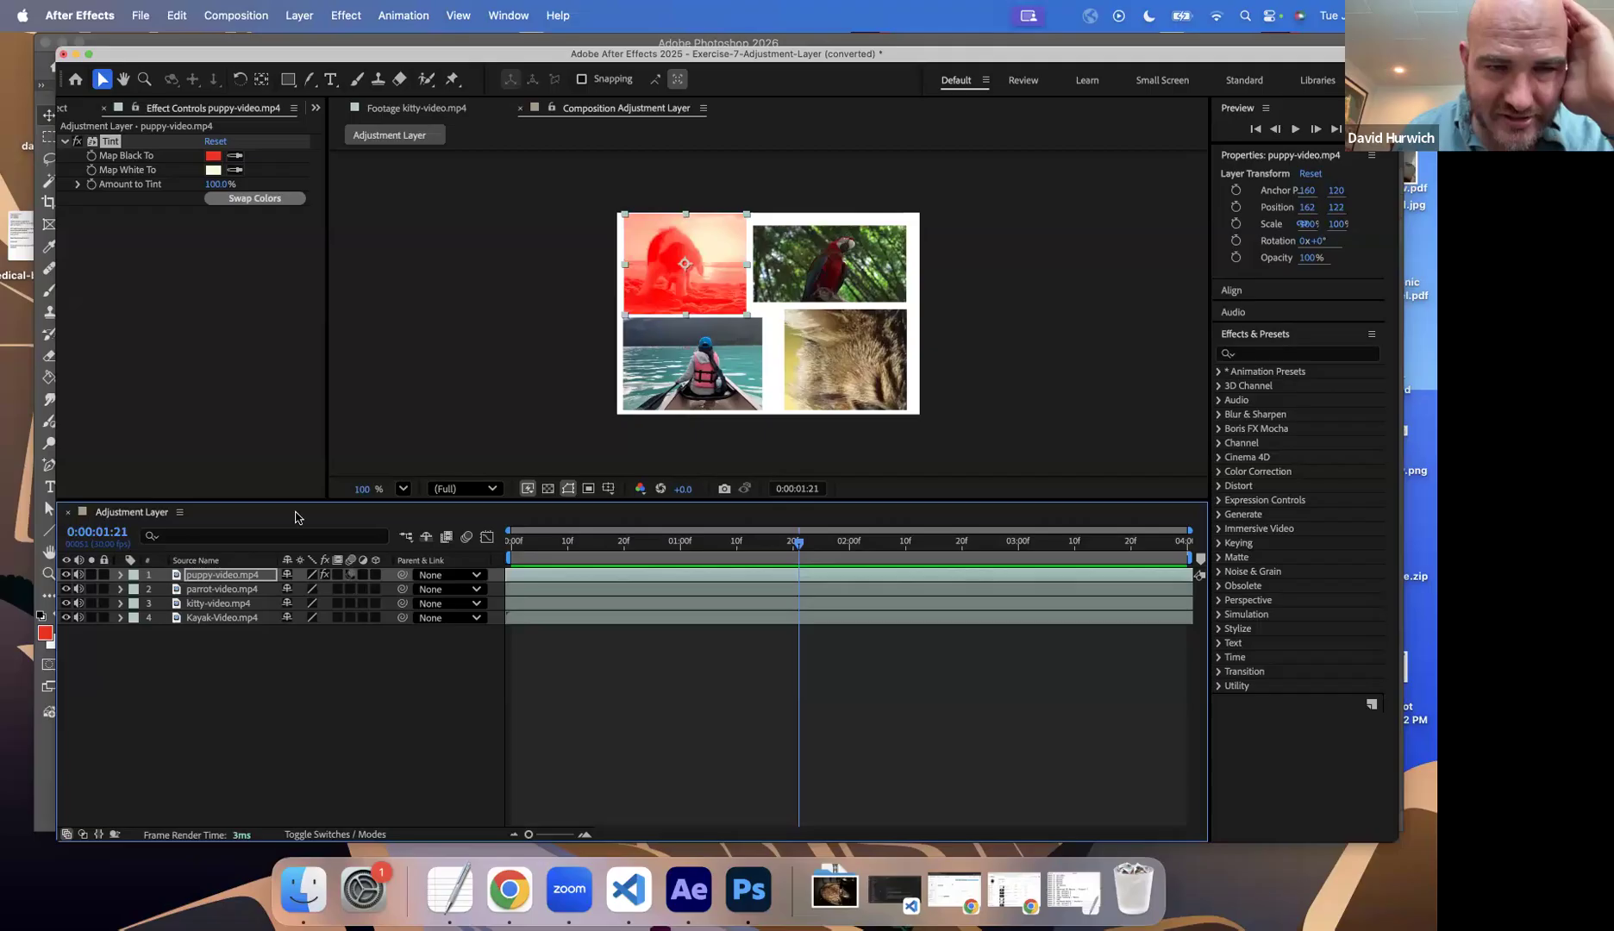
{"action": "left_click", "coordinate": [298, 16]}
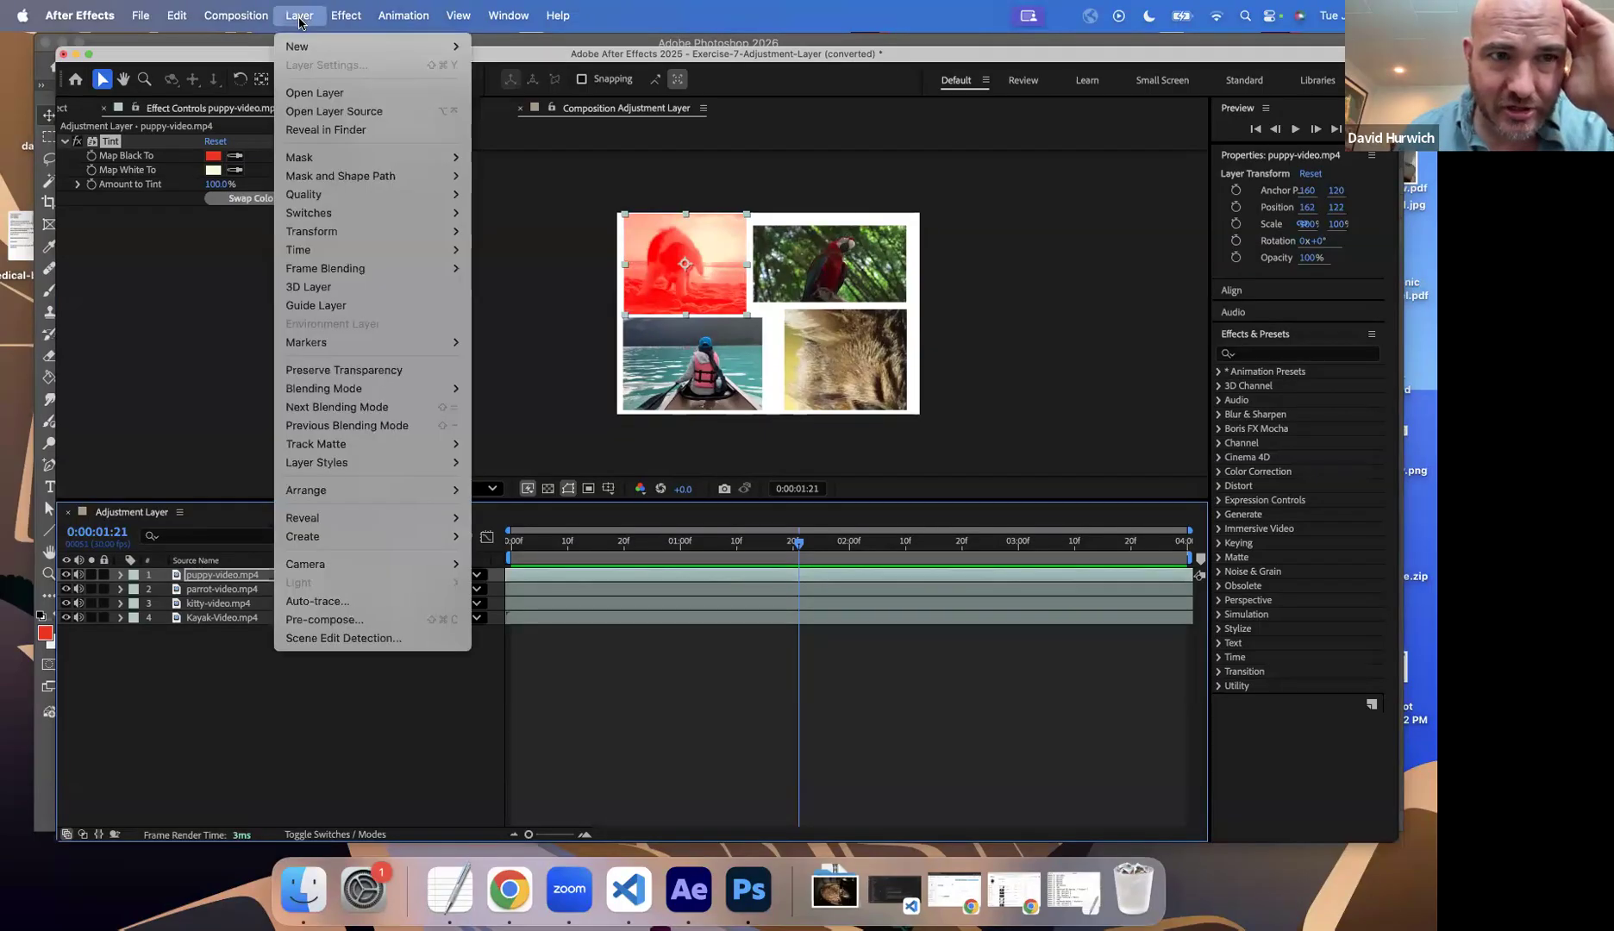
{"action": "mouse_move", "coordinate": [306, 49]}
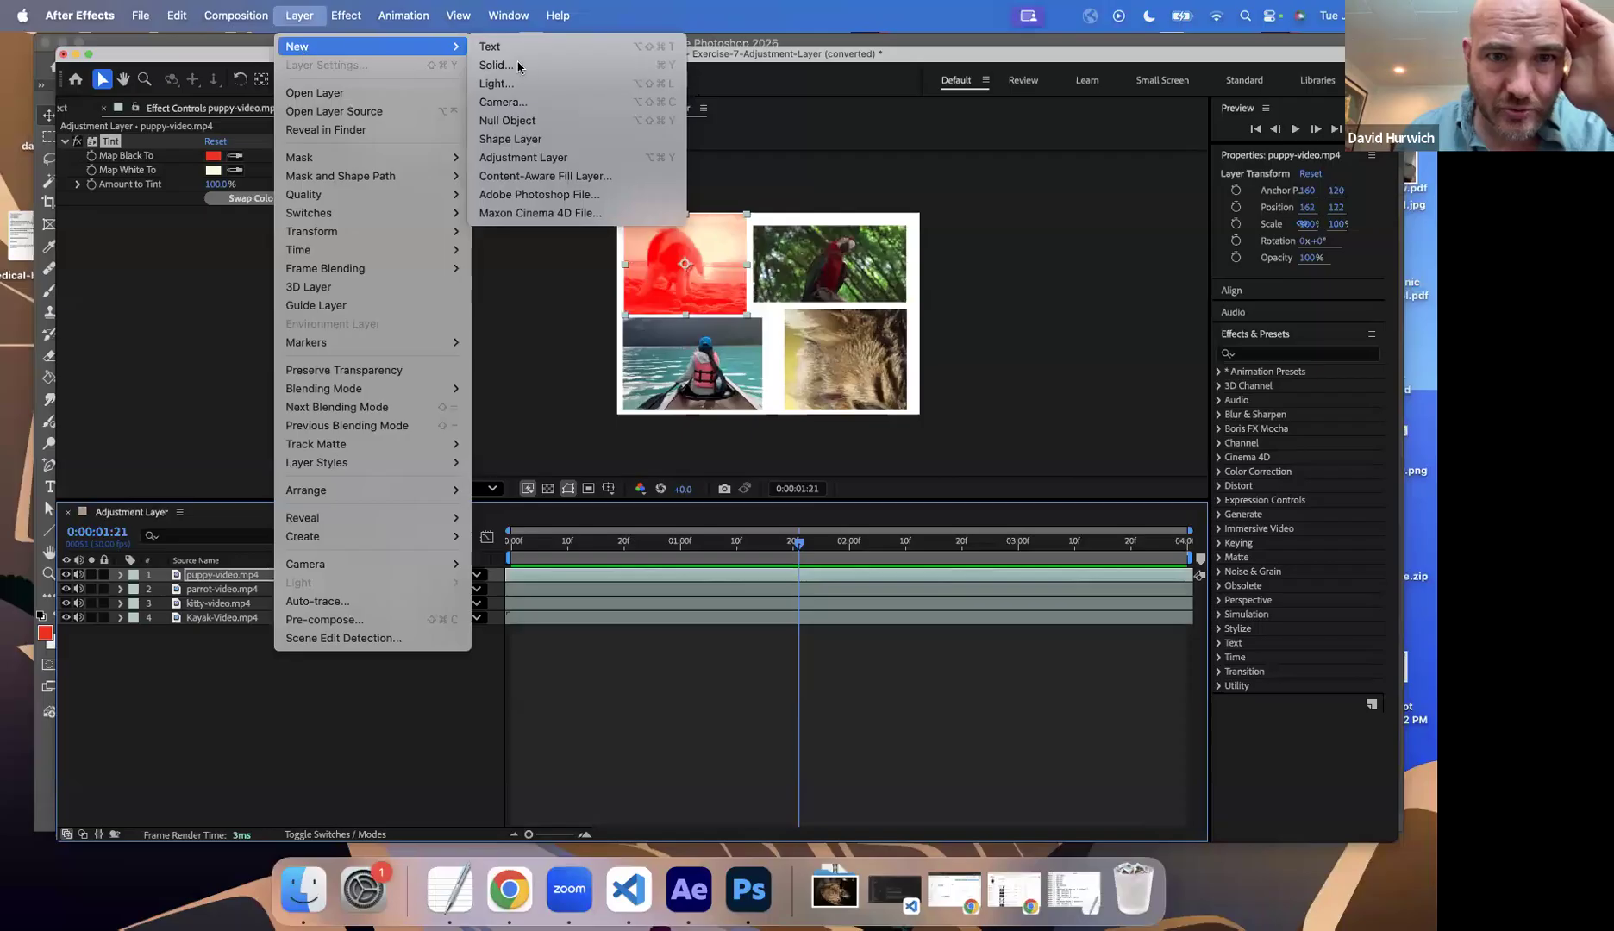
{"action": "left_click", "coordinate": [552, 161]}
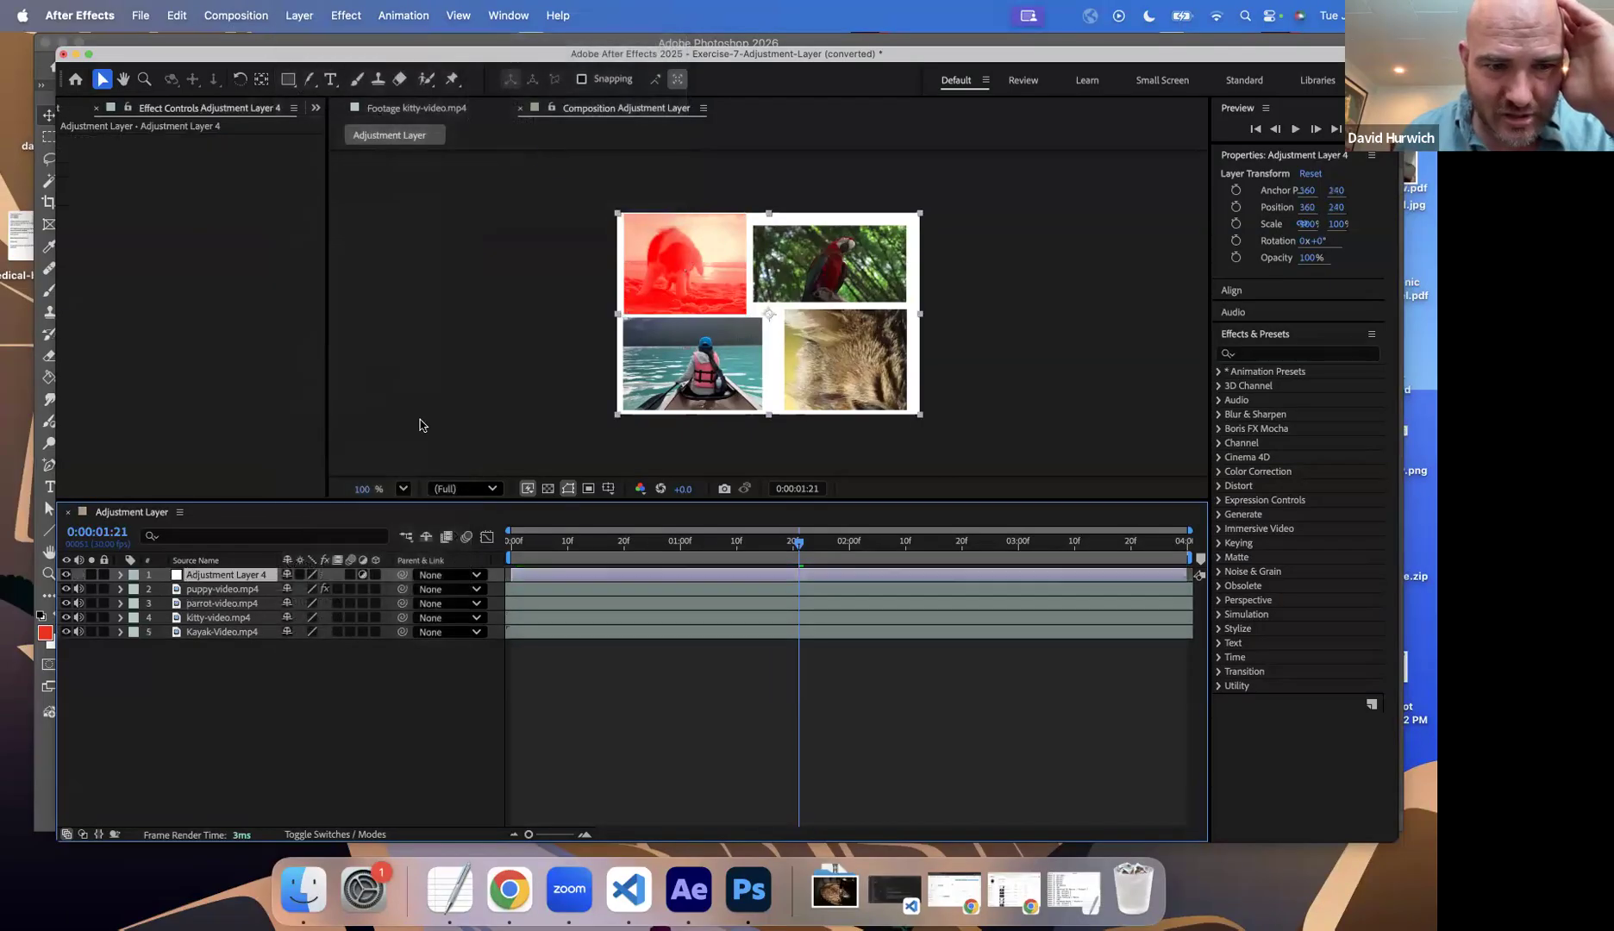
Step: Delete the Tint effect from the puppy-video.mp4 layer
{"action": "left_click", "coordinate": [251, 590]}
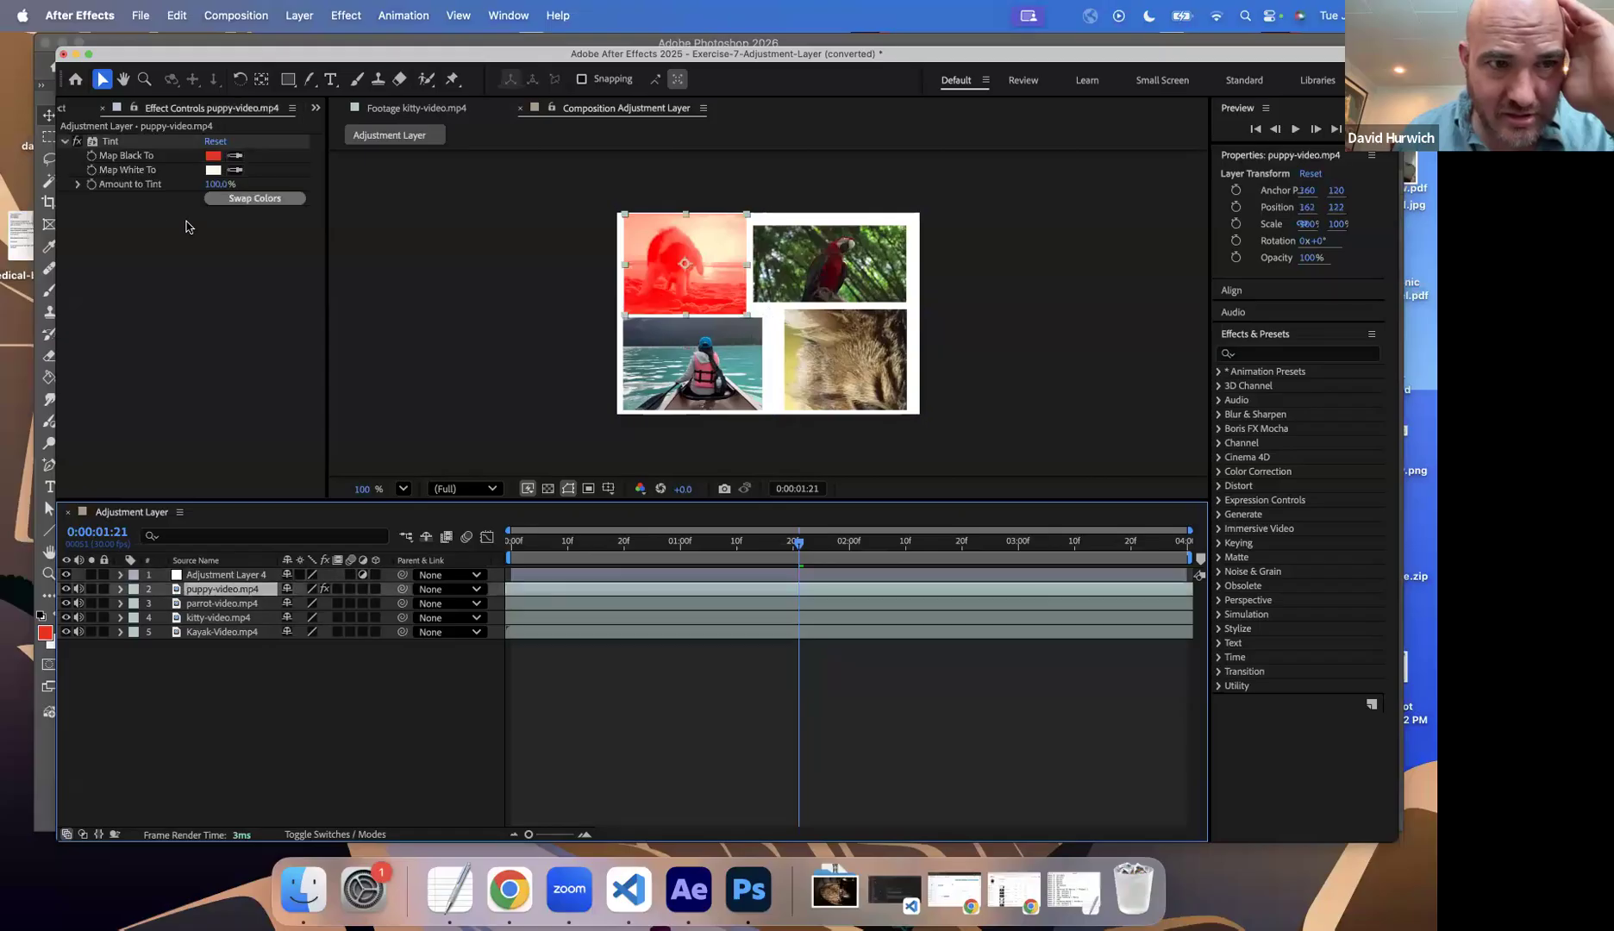
{"action": "left_click", "coordinate": [117, 144]}
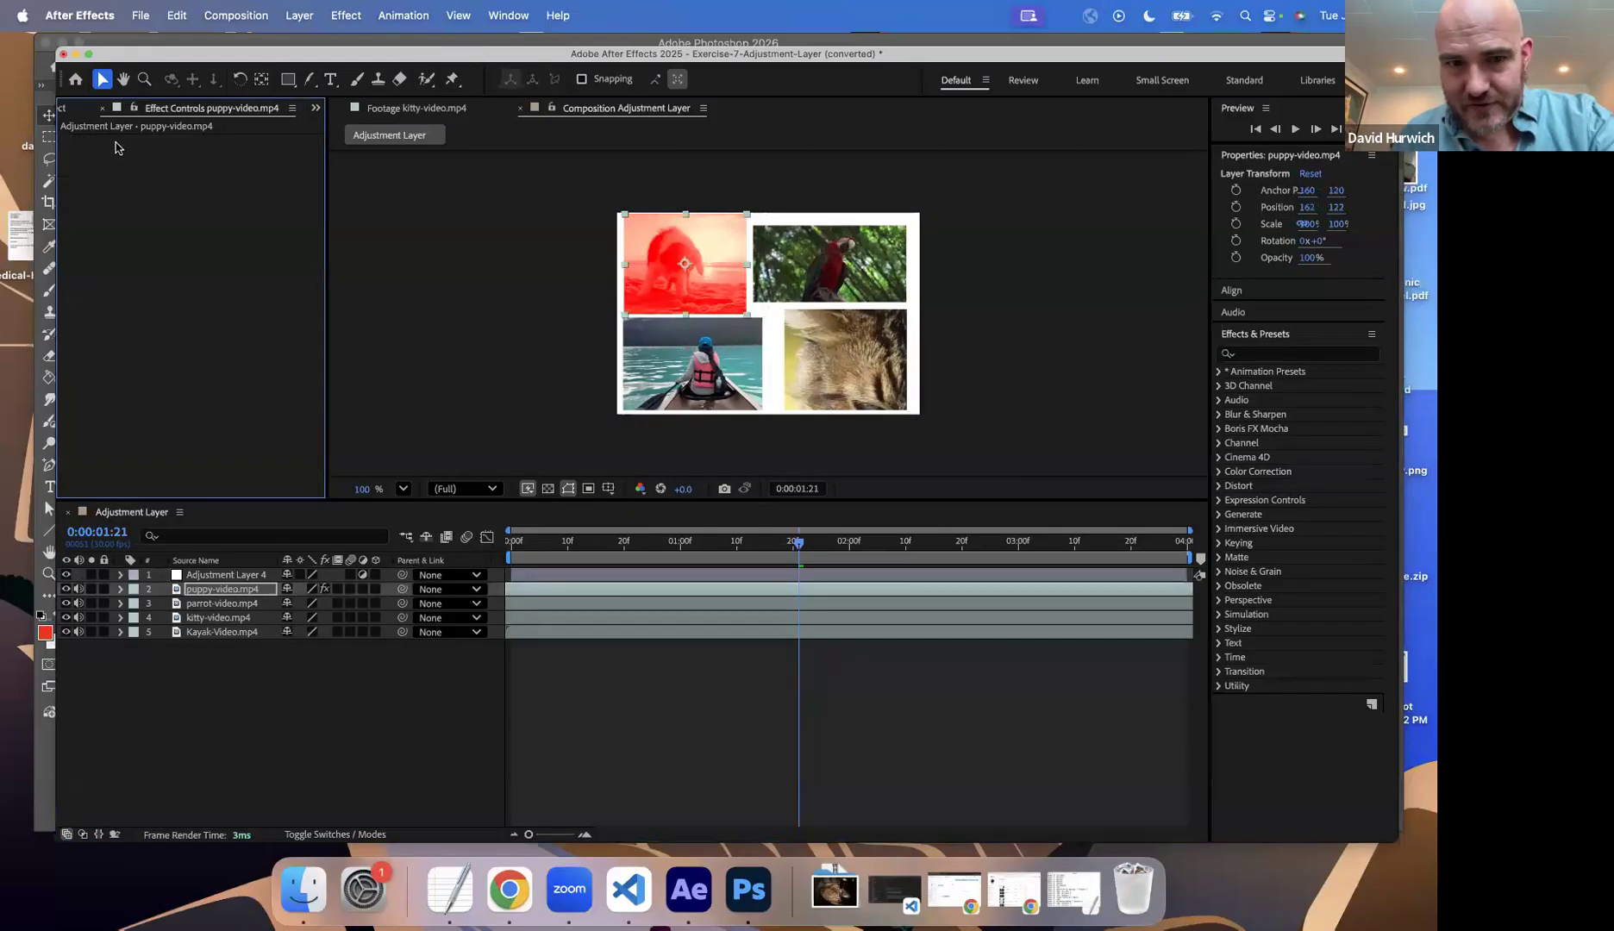
{"action": "key", "text": "Delete"}
{"action": "left_click", "coordinate": [219, 579]}
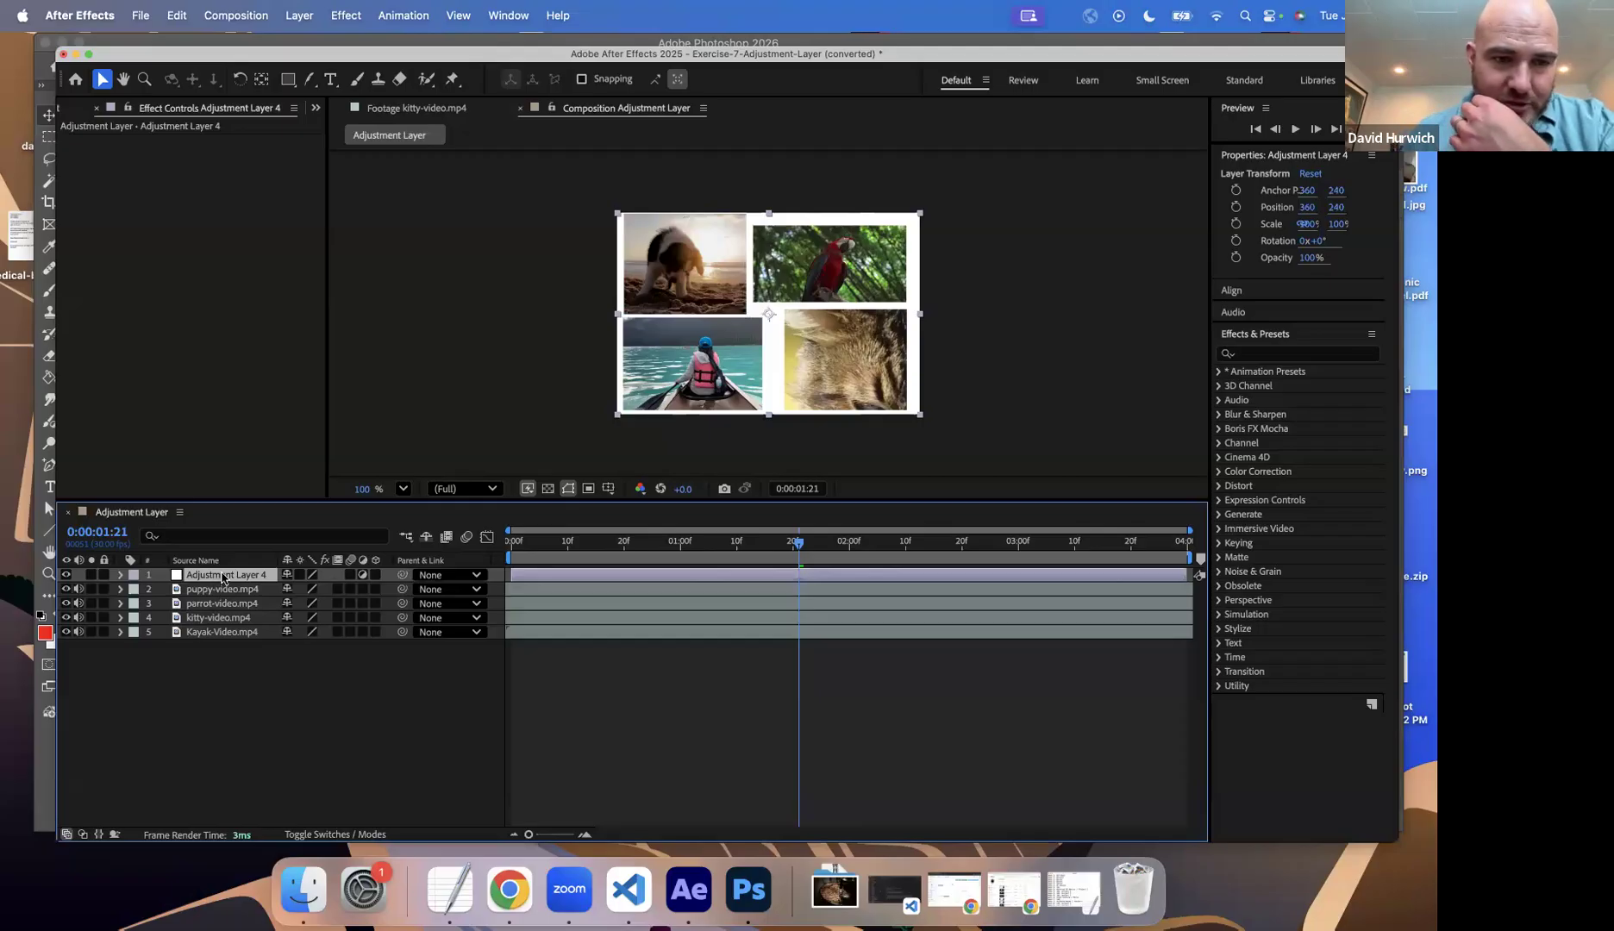
{"action": "double_click", "coordinate": [222, 576]}
{"action": "key", "text": "Return"}
{"action": "key", "text": "Return"}
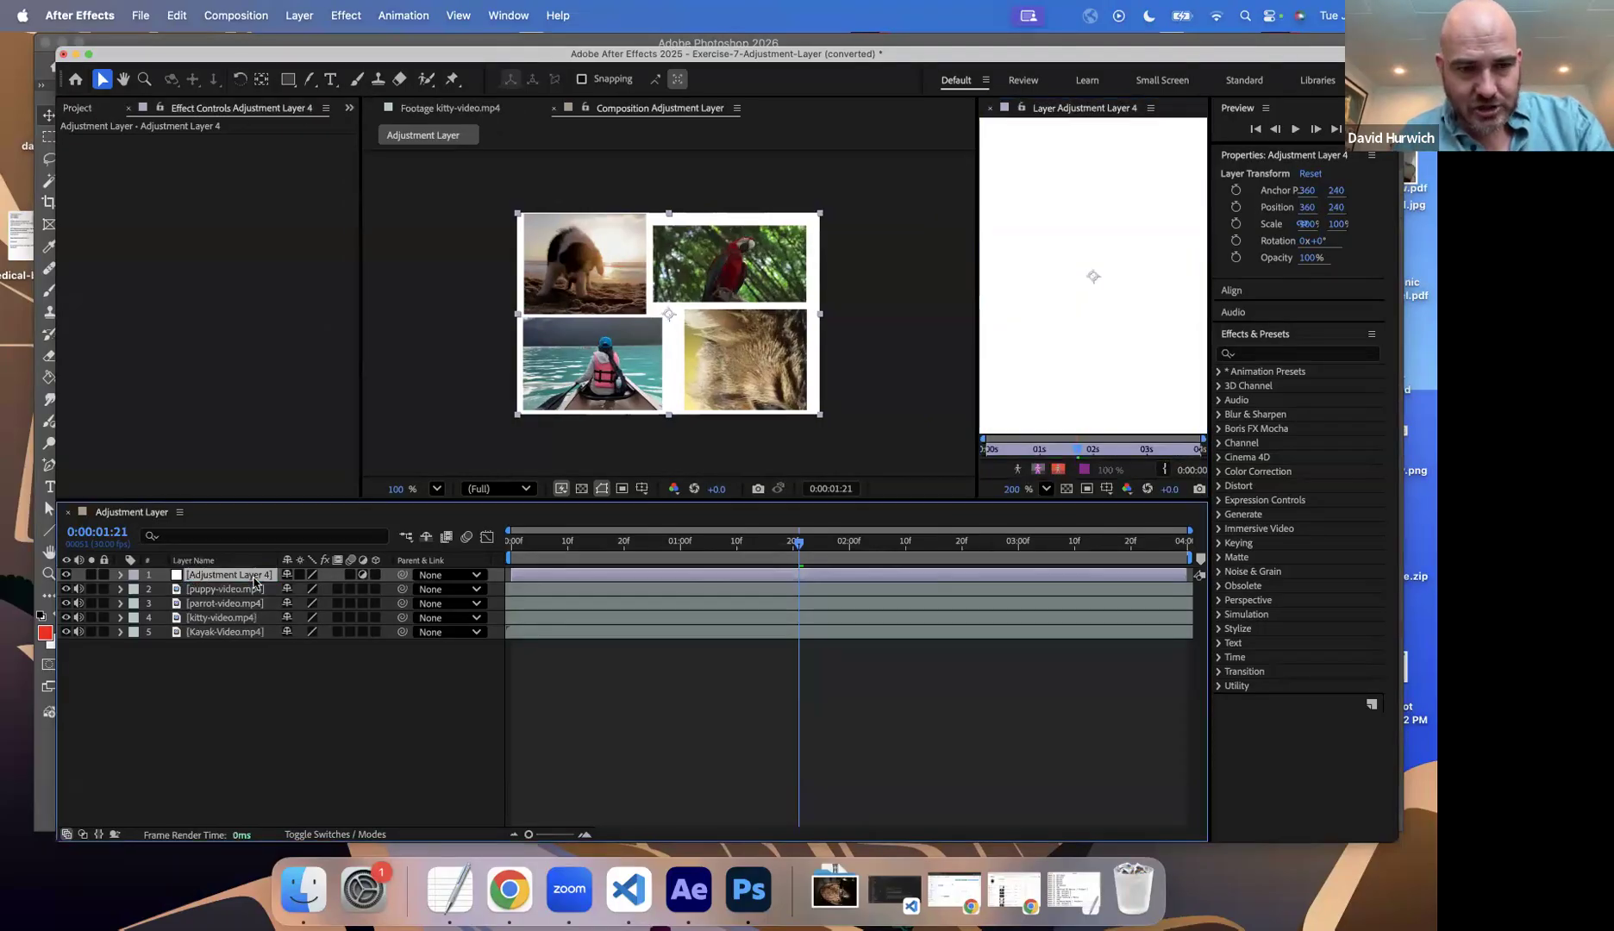
{"action": "left_click", "coordinate": [991, 108]}
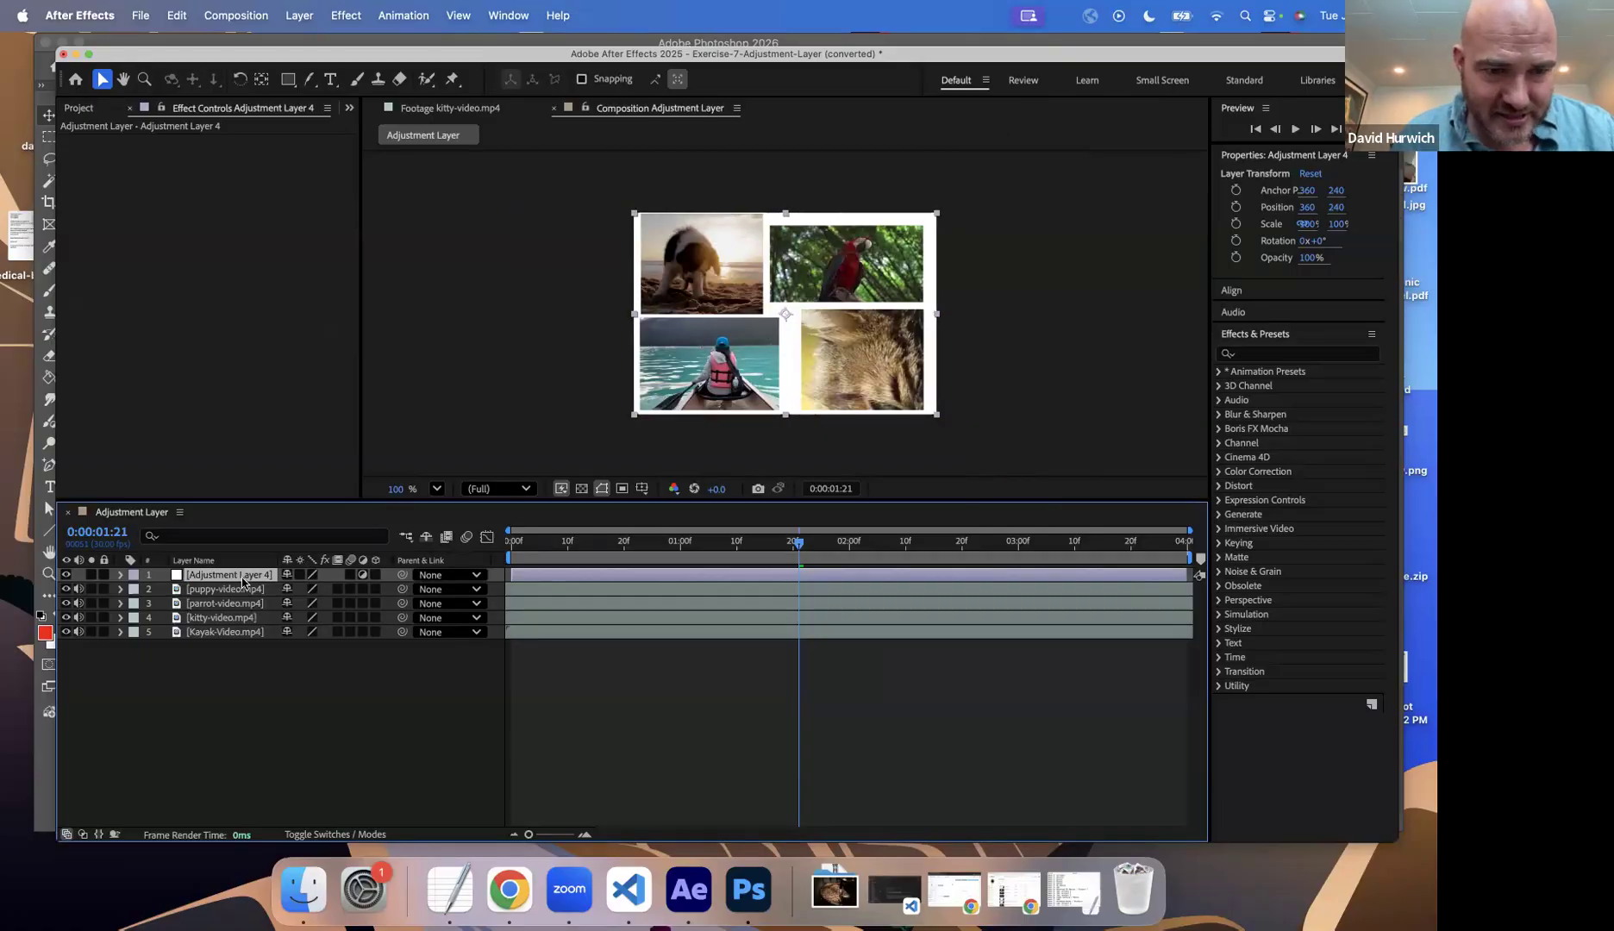
{"action": "left_click", "coordinate": [312, 835]}
{"action": "left_click", "coordinate": [311, 834]}
{"action": "left_click", "coordinate": [207, 562]}
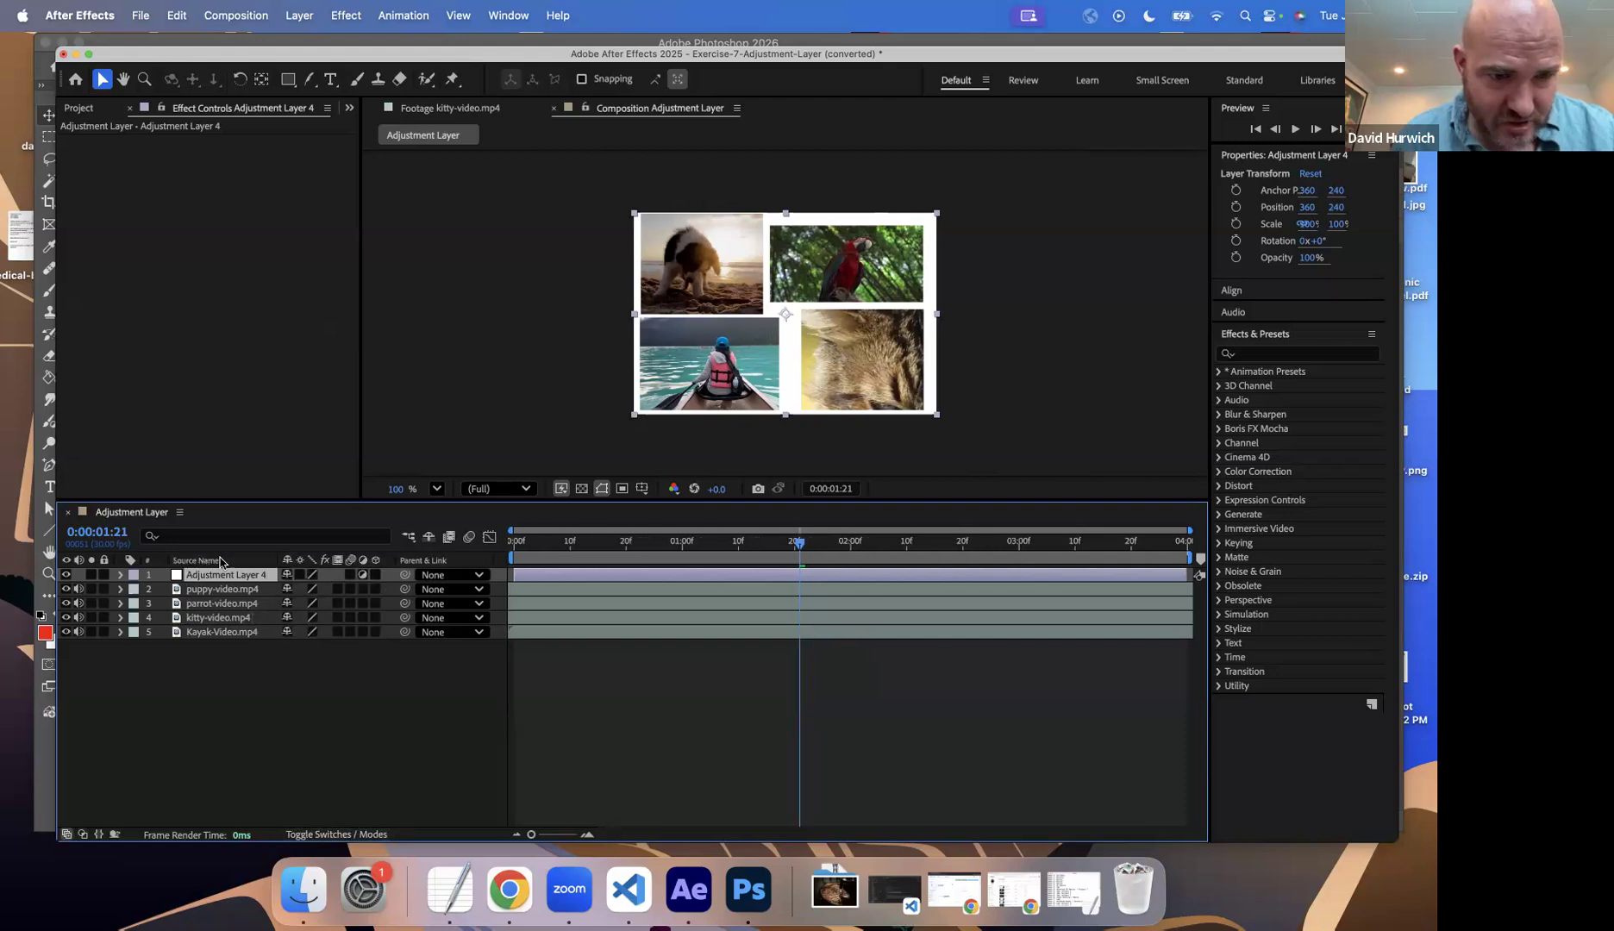
Step: Apply a Tint color correction effect to the new adjustment layer and map black to bright red
{"action": "left_click", "coordinate": [359, 19]}
{"action": "mouse_move", "coordinate": [392, 222]}
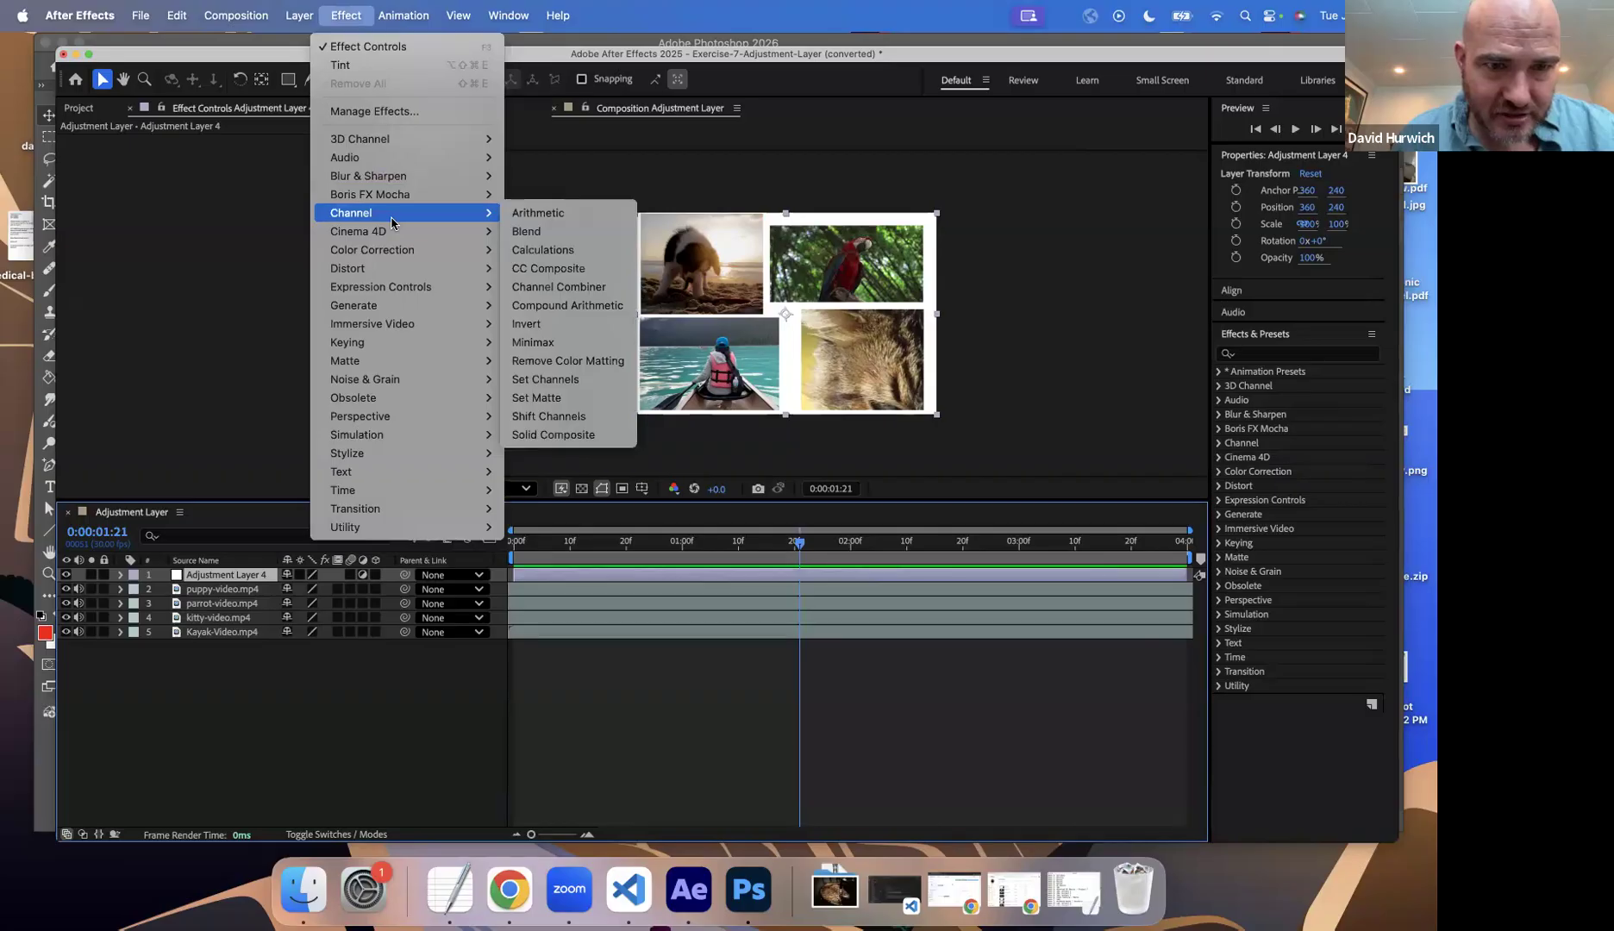
{"action": "mouse_move", "coordinate": [387, 262]}
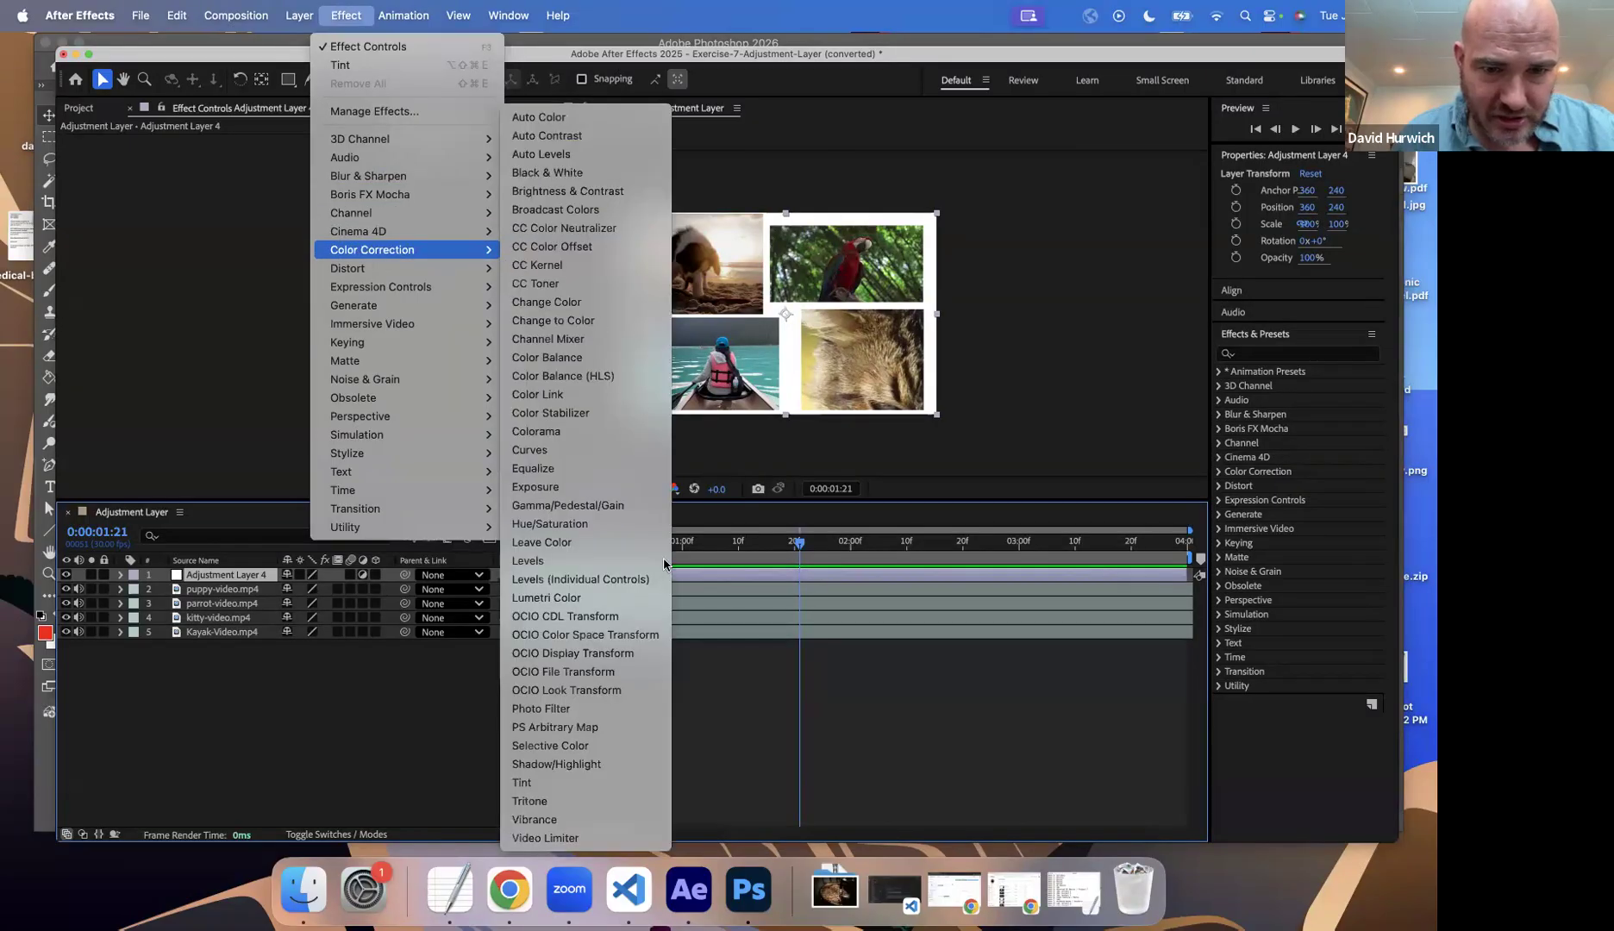
{"action": "left_click", "coordinate": [586, 782]}
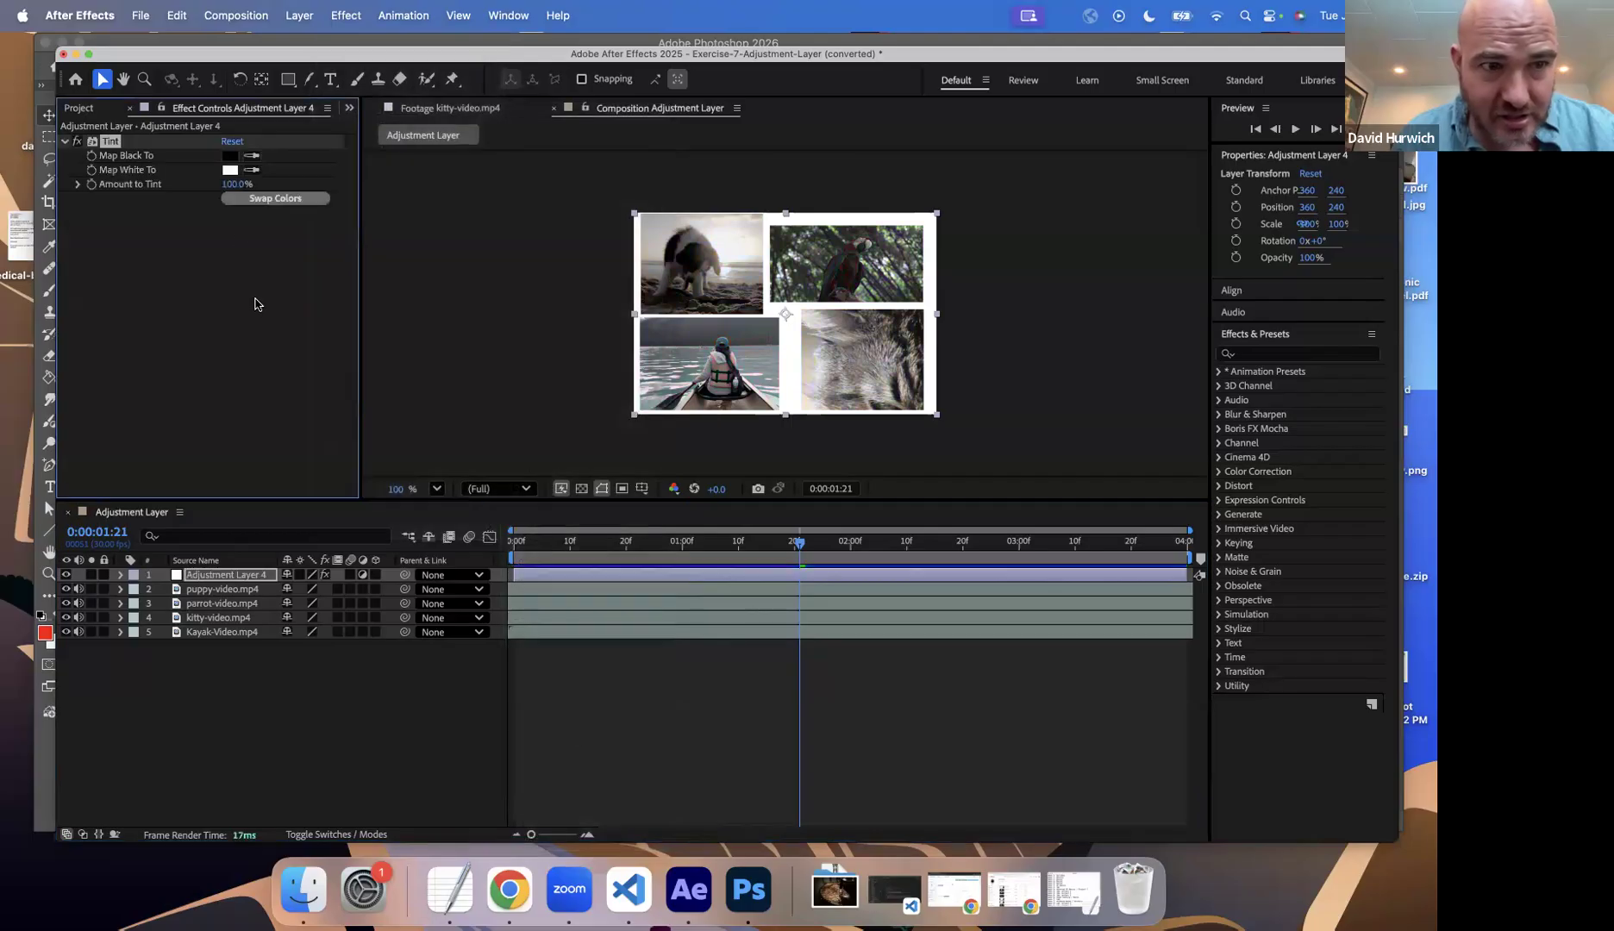
{"action": "left_click", "coordinate": [231, 158]}
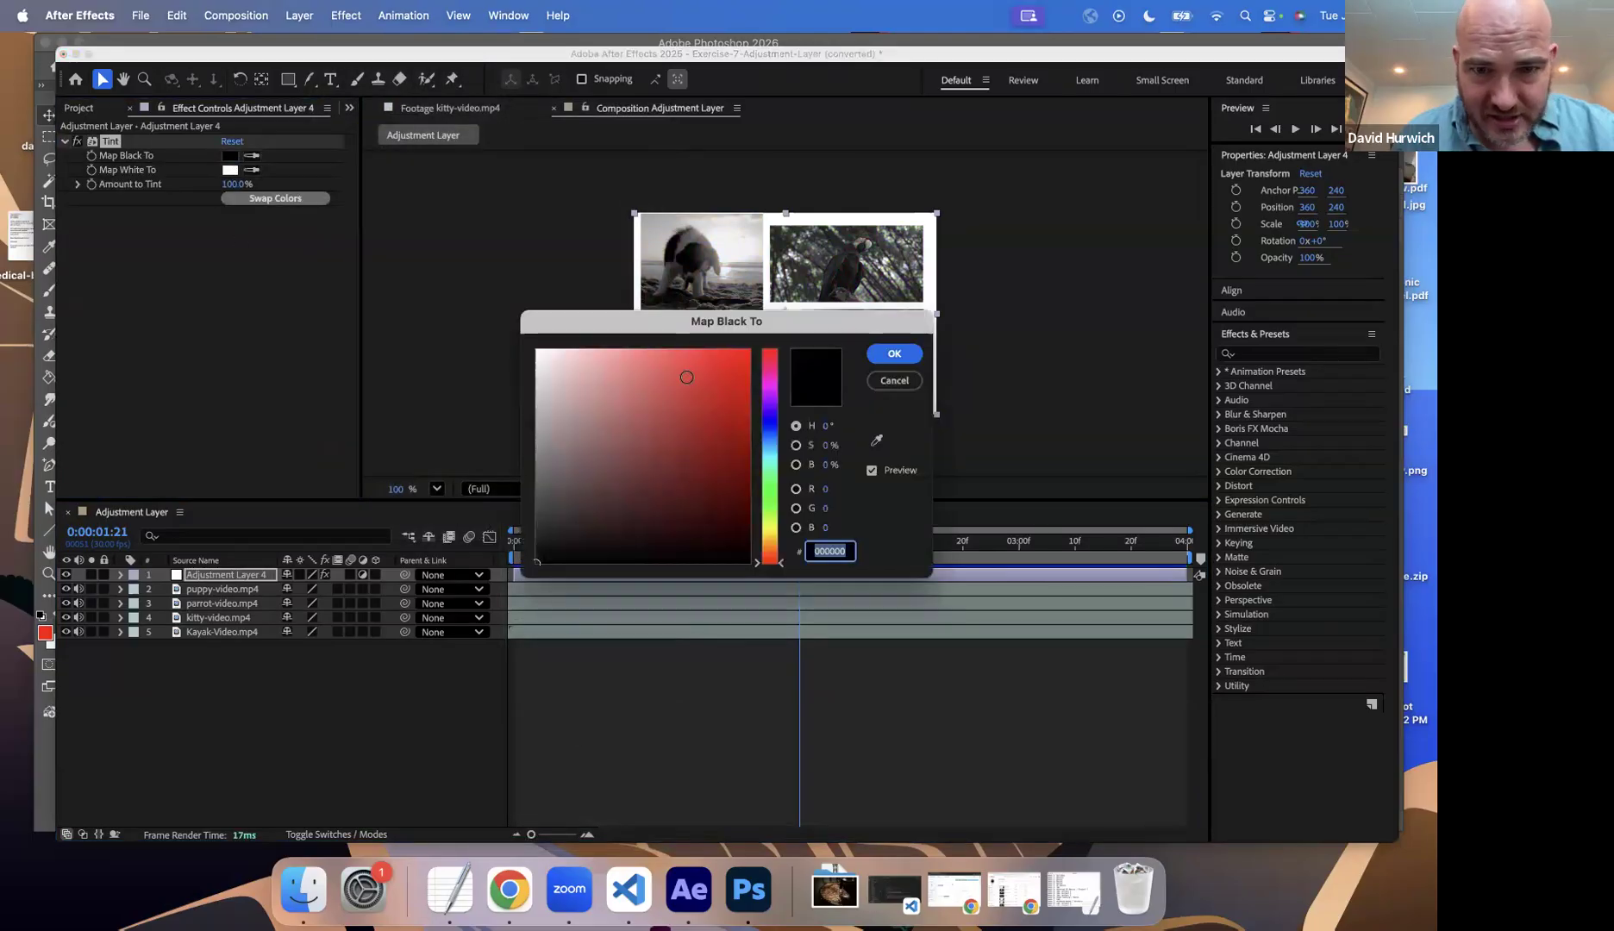
{"action": "left_click", "coordinate": [748, 358]}
{"action": "left_click", "coordinate": [894, 354]}
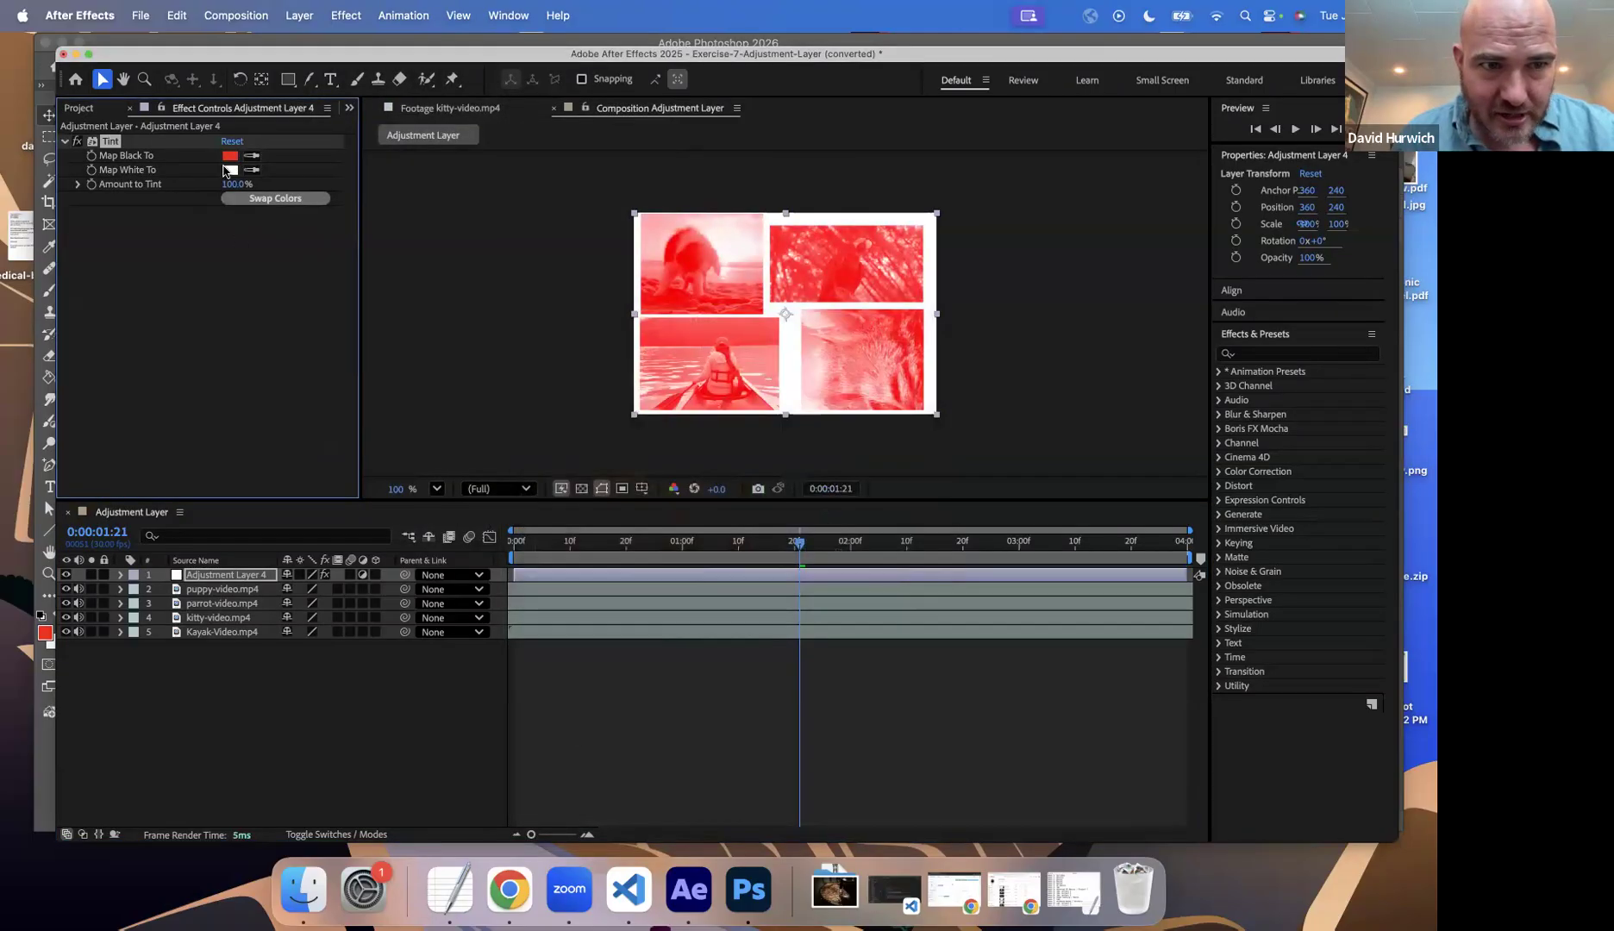
Step: Map white to a pale yellow in the adjustment layer's Tint effect
{"action": "left_click", "coordinate": [229, 170]}
{"action": "left_click_drag", "start_coordinate": [778, 555], "coordinate": [779, 534]}
{"action": "left_click", "coordinate": [641, 389]}
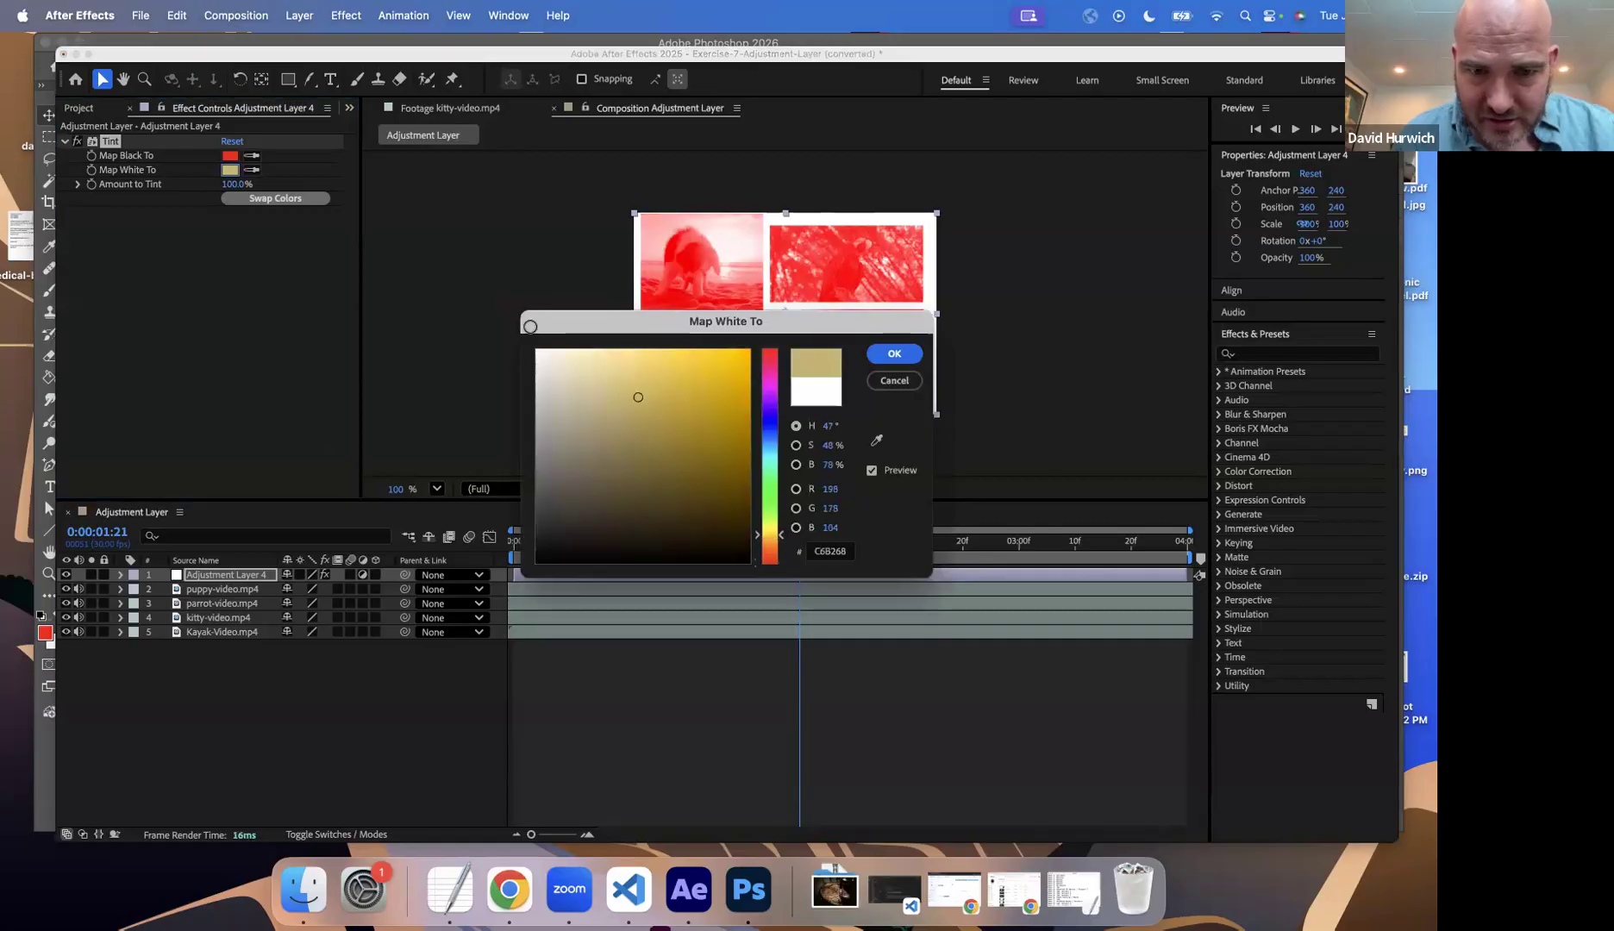
{"action": "left_click_drag", "start_coordinate": [641, 389], "coordinate": [603, 353]}
{"action": "left_click", "coordinate": [902, 356]}
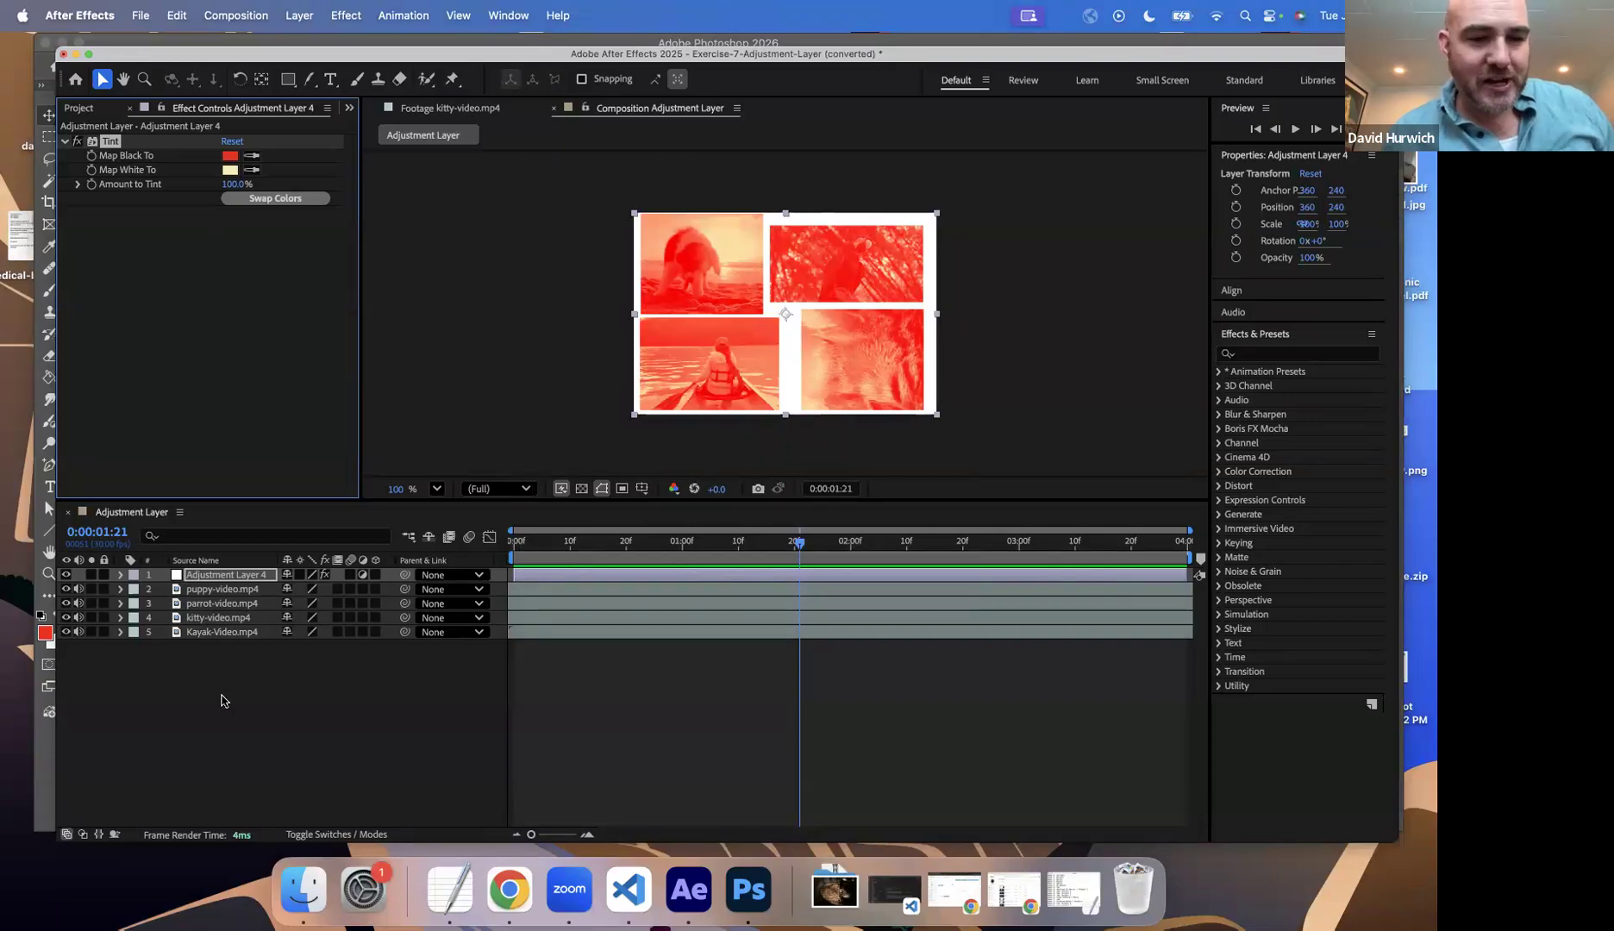
Step: Select the puppy, parrot, kitty and kayak video layers in turn to check whether they carry their own effects
{"action": "left_click", "coordinate": [222, 592]}
{"action": "left_click", "coordinate": [221, 607]}
{"action": "left_click", "coordinate": [223, 619]}
{"action": "left_click", "coordinate": [225, 645]}
Step: Change the adjustment layer's Tint so that black maps to a dark navy blue
{"action": "left_click", "coordinate": [223, 576]}
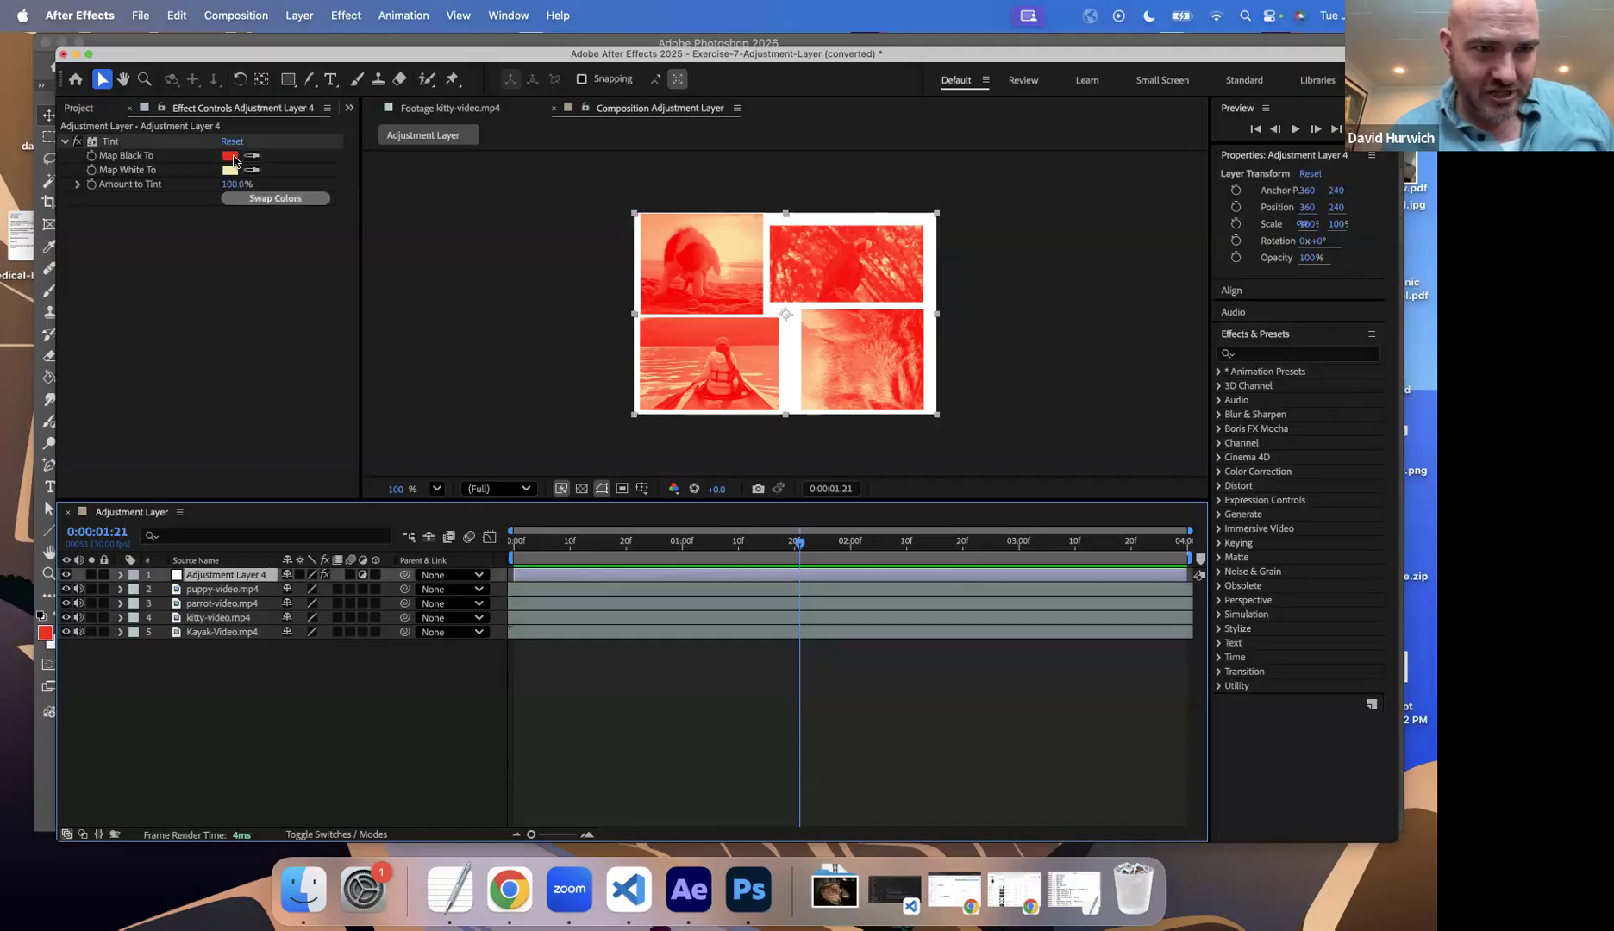
{"action": "left_click", "coordinate": [230, 156]}
{"action": "left_click_drag", "start_coordinate": [766, 449], "coordinate": [765, 429]}
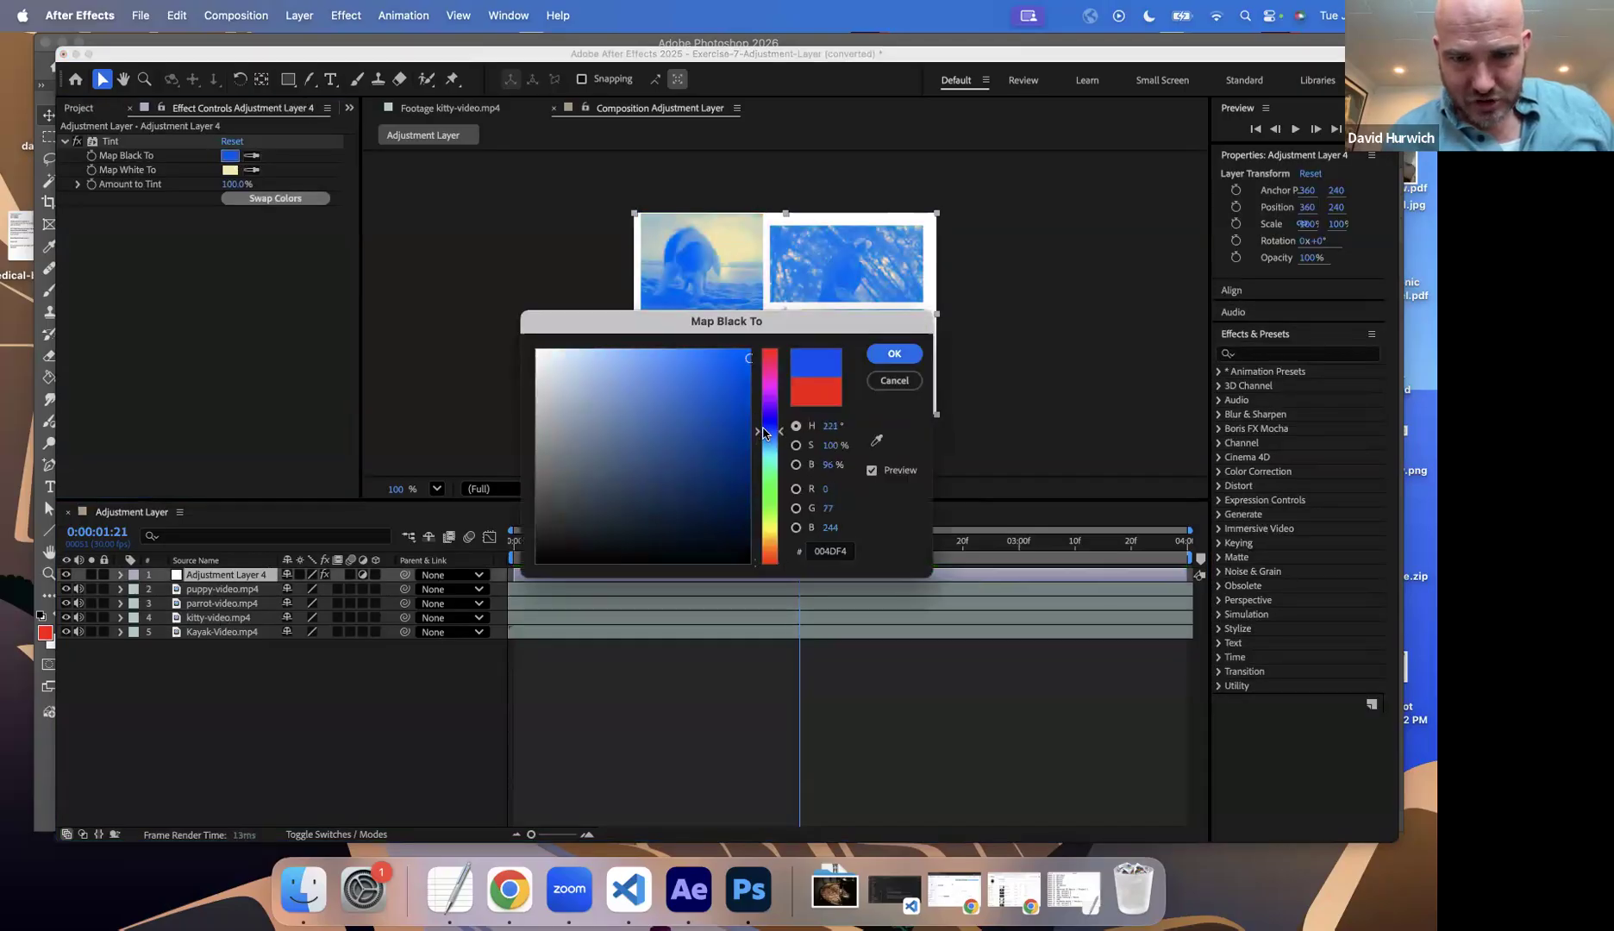
{"action": "left_click", "coordinate": [748, 506]}
{"action": "left_click", "coordinate": [894, 356]}
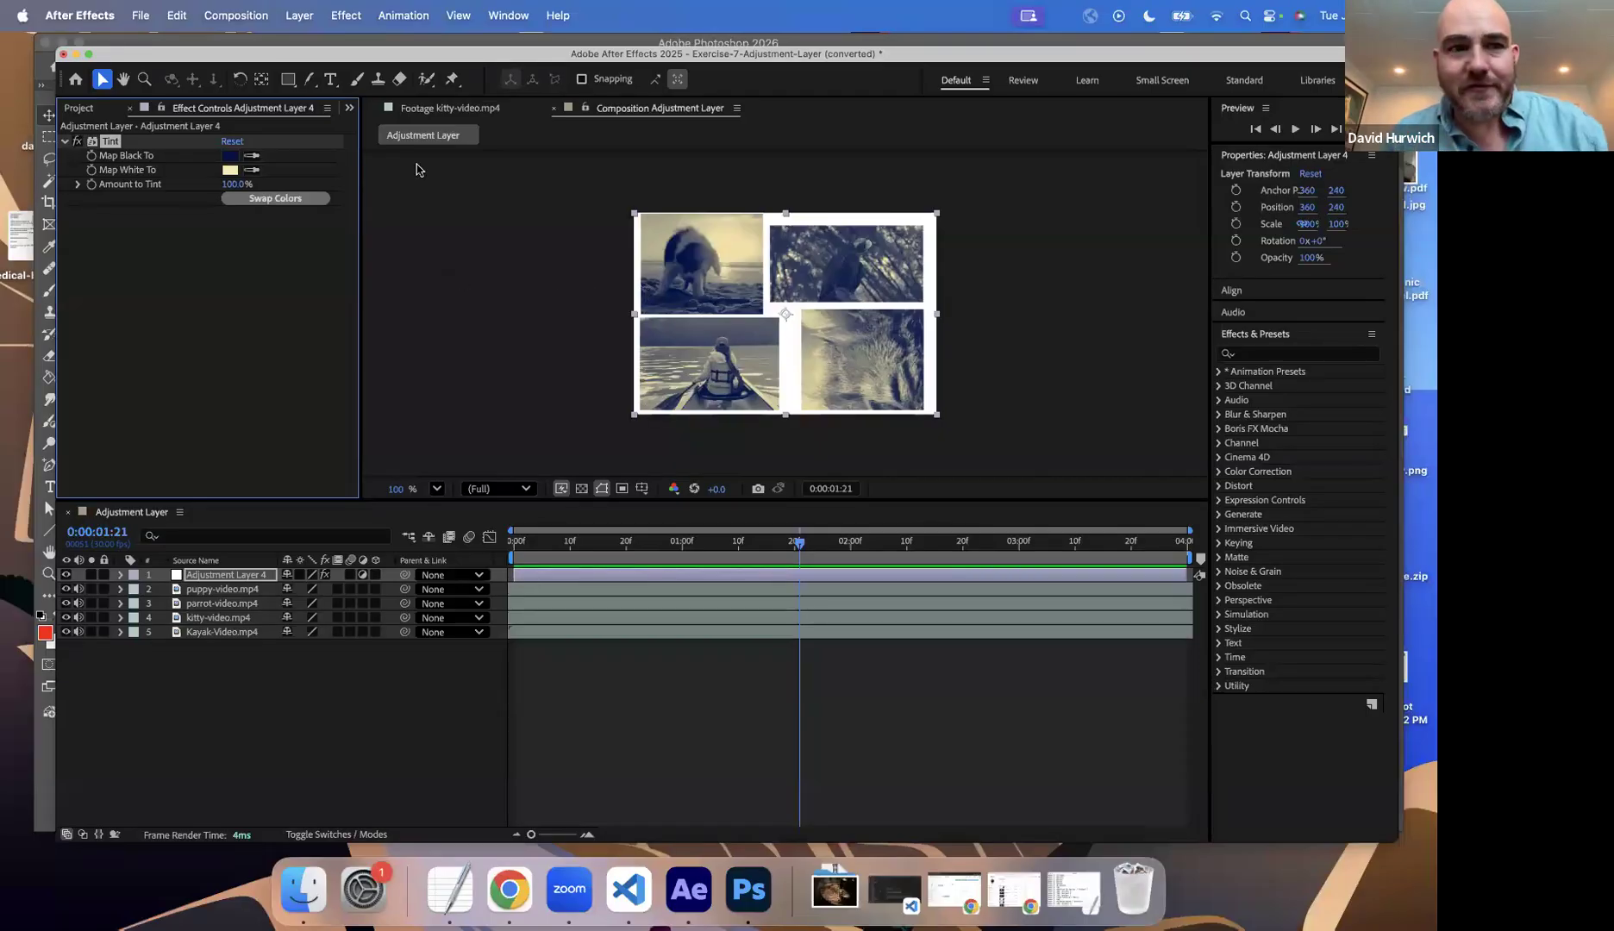
Step: Add a Gaussian Blur effect to the adjustment layer and lower its Blurriness to 3.1
{"action": "left_click", "coordinate": [348, 19]}
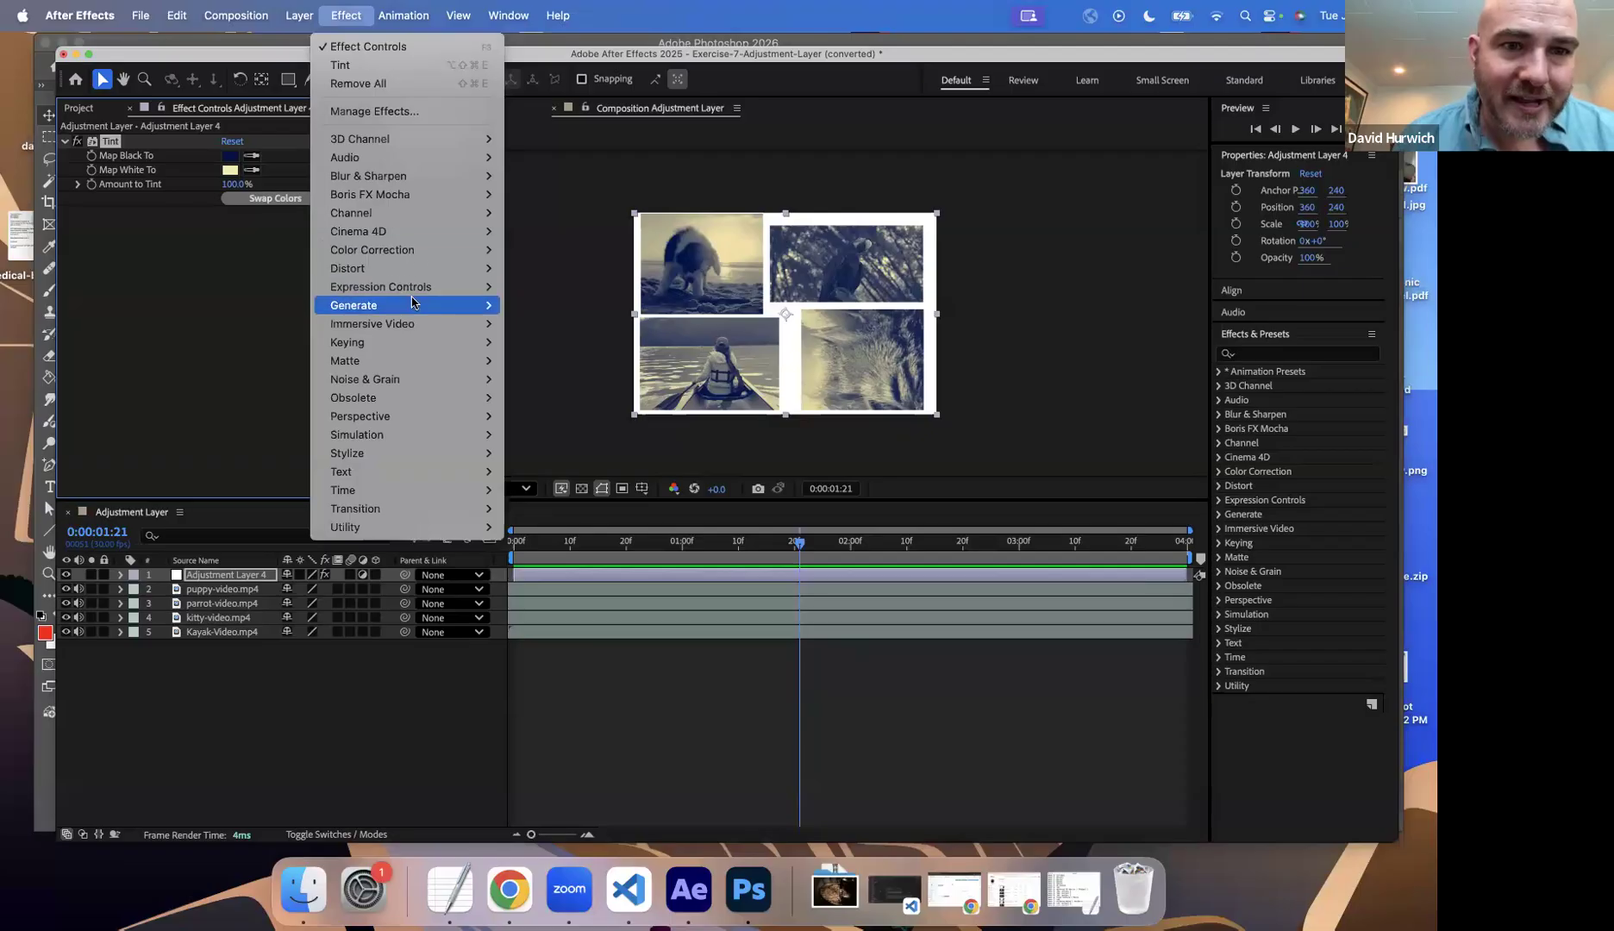
{"action": "mouse_move", "coordinate": [426, 190]}
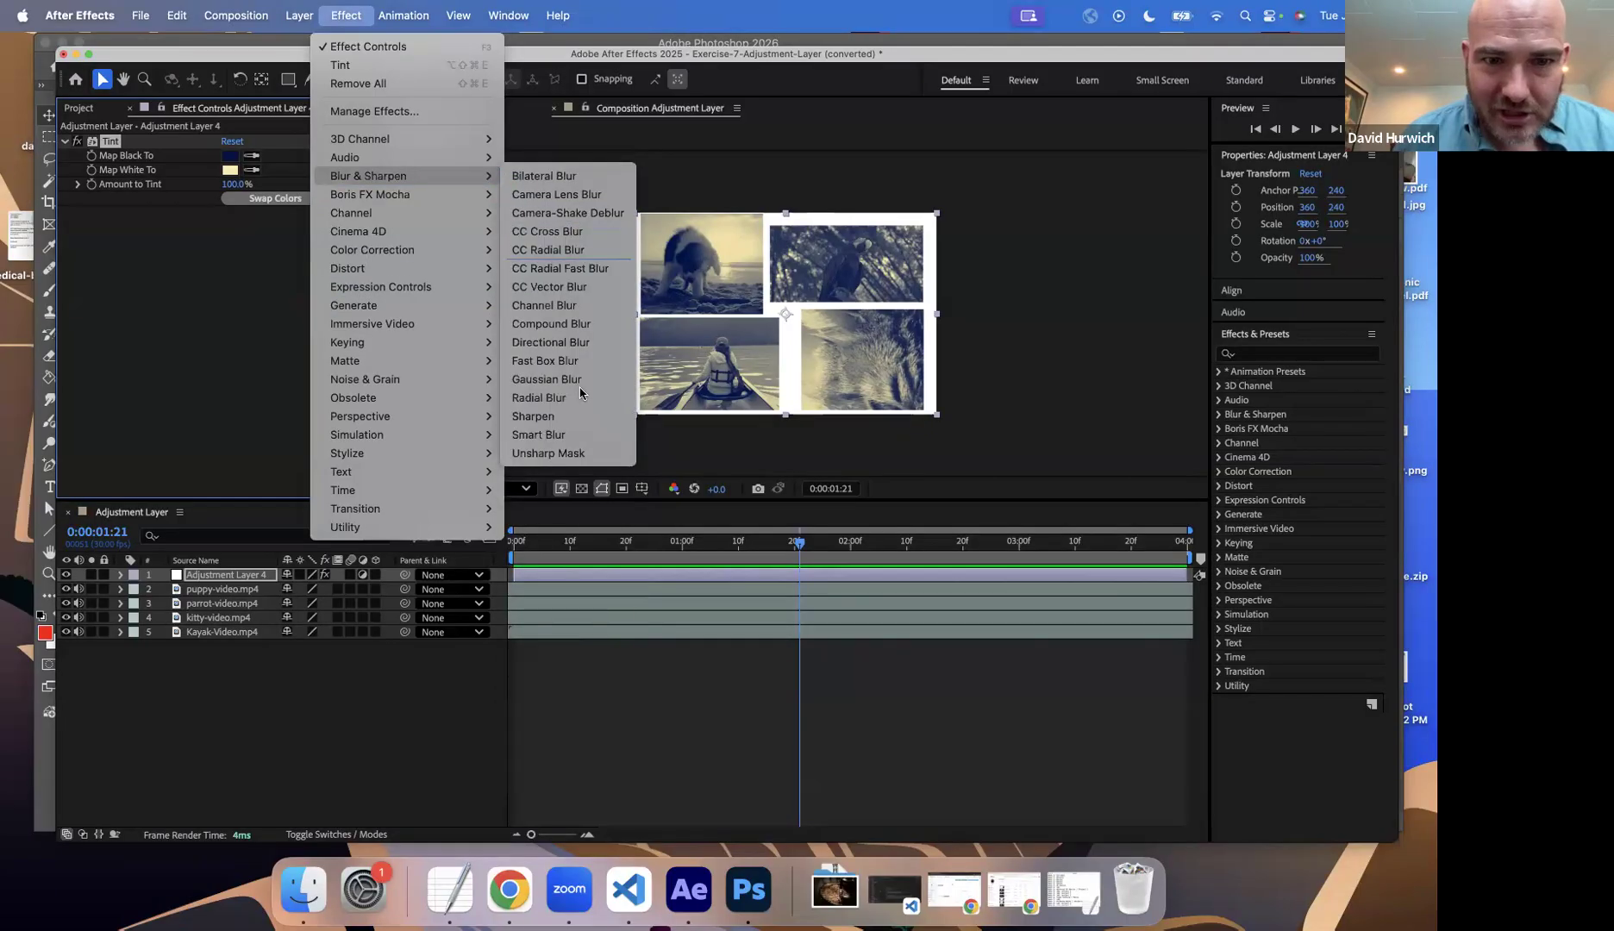
{"action": "left_click", "coordinate": [575, 379]}
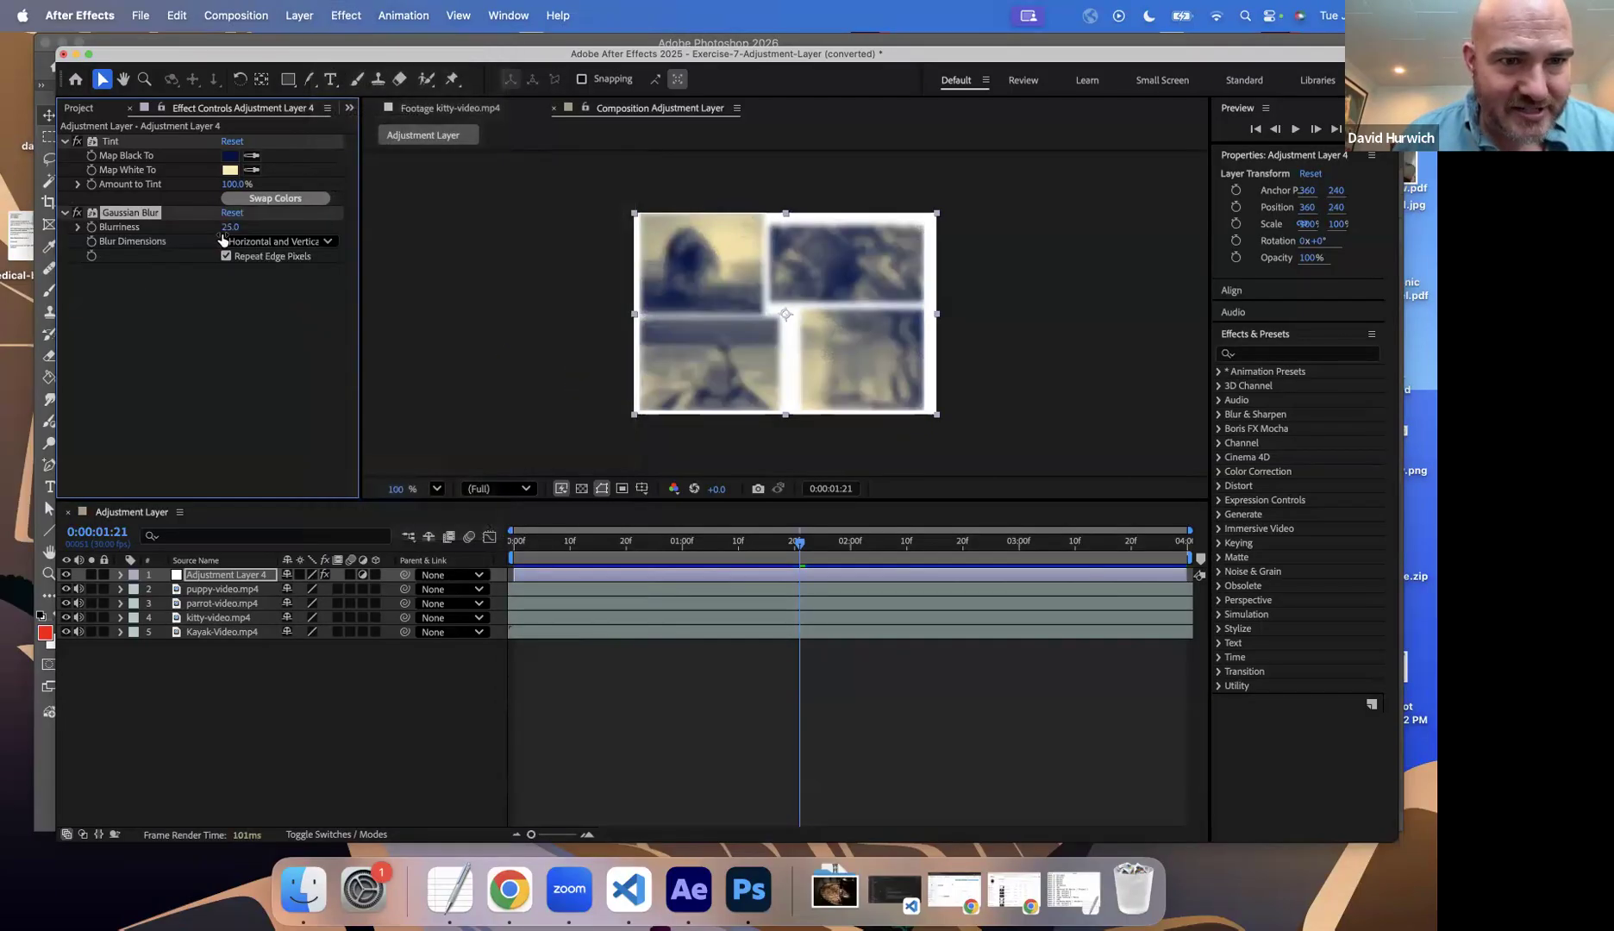
{"action": "left_click_drag", "start_coordinate": [201, 232], "coordinate": [41, 239]}
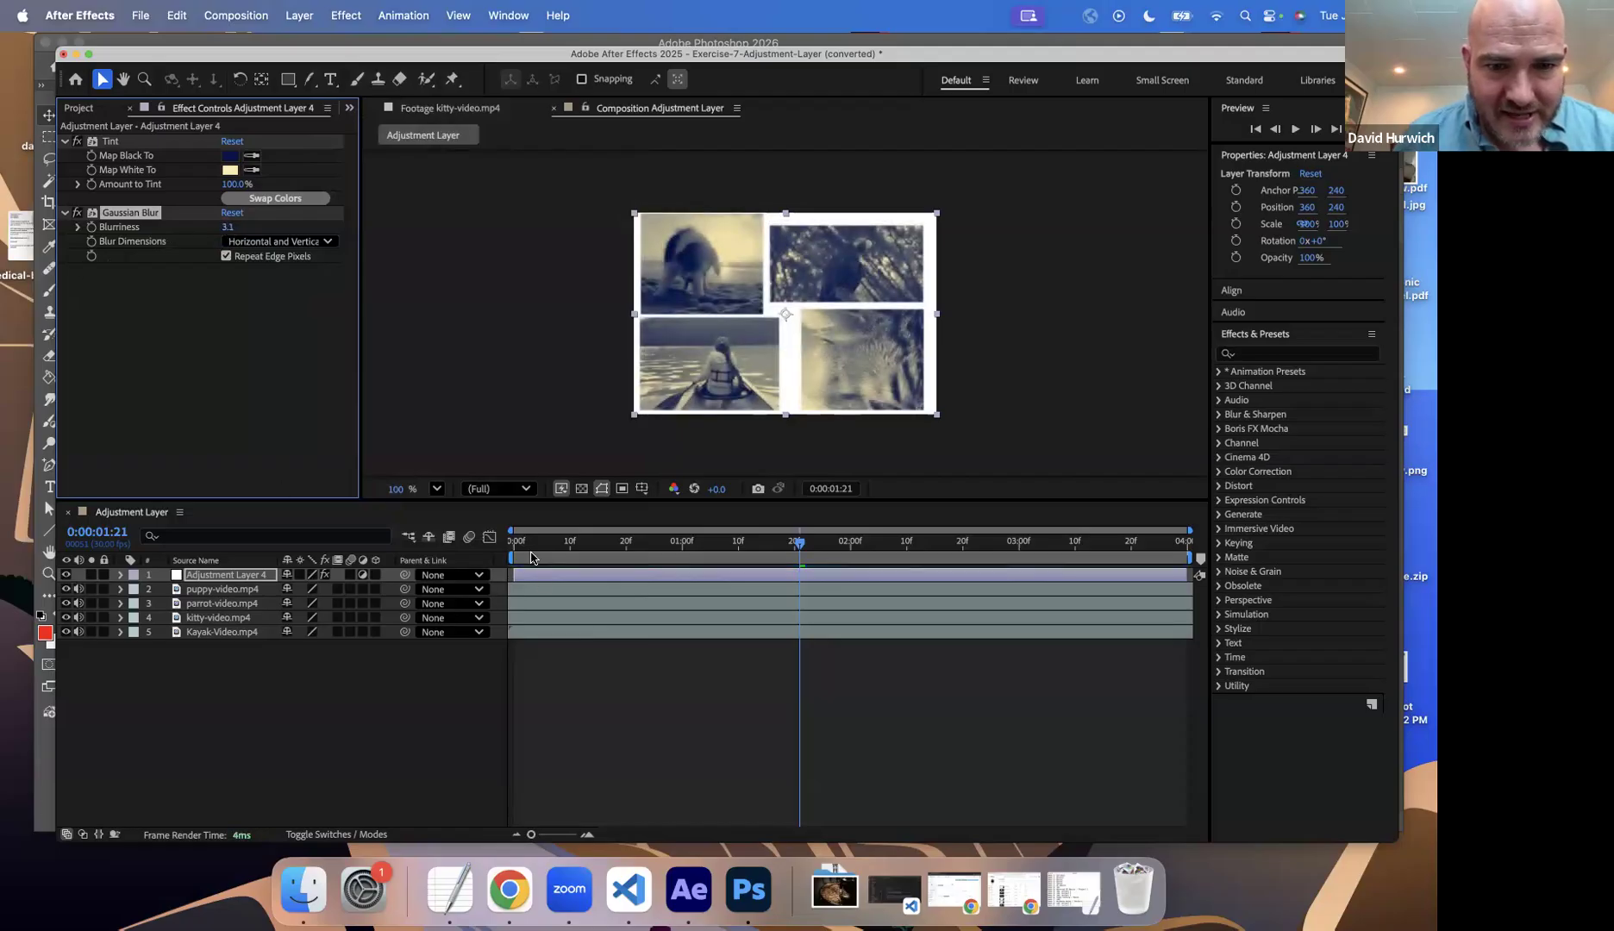
Step: Keyframe the adjustment layer's Gaussian Blur at the start of the timeline with a Blurriness of 0
{"action": "left_click_drag", "start_coordinate": [534, 545], "coordinate": [512, 550]}
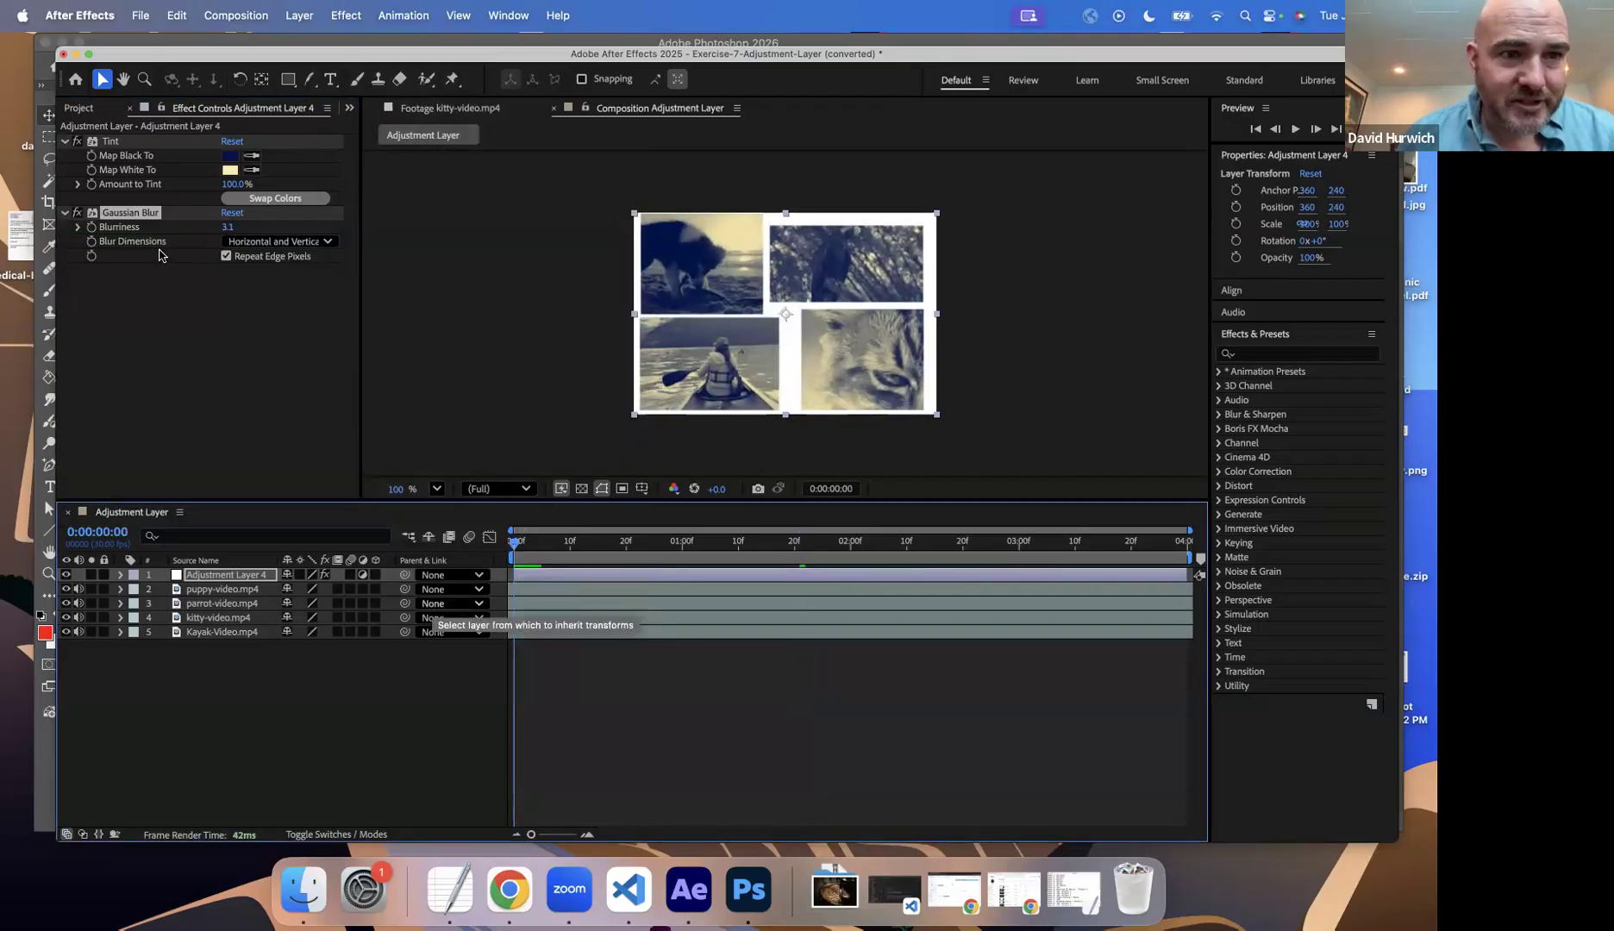
{"action": "left_click_drag", "start_coordinate": [233, 229], "coordinate": [225, 228]}
{"action": "left_click", "coordinate": [226, 228]}
{"action": "type", "text": "0"}
{"action": "key", "text": "Return"}
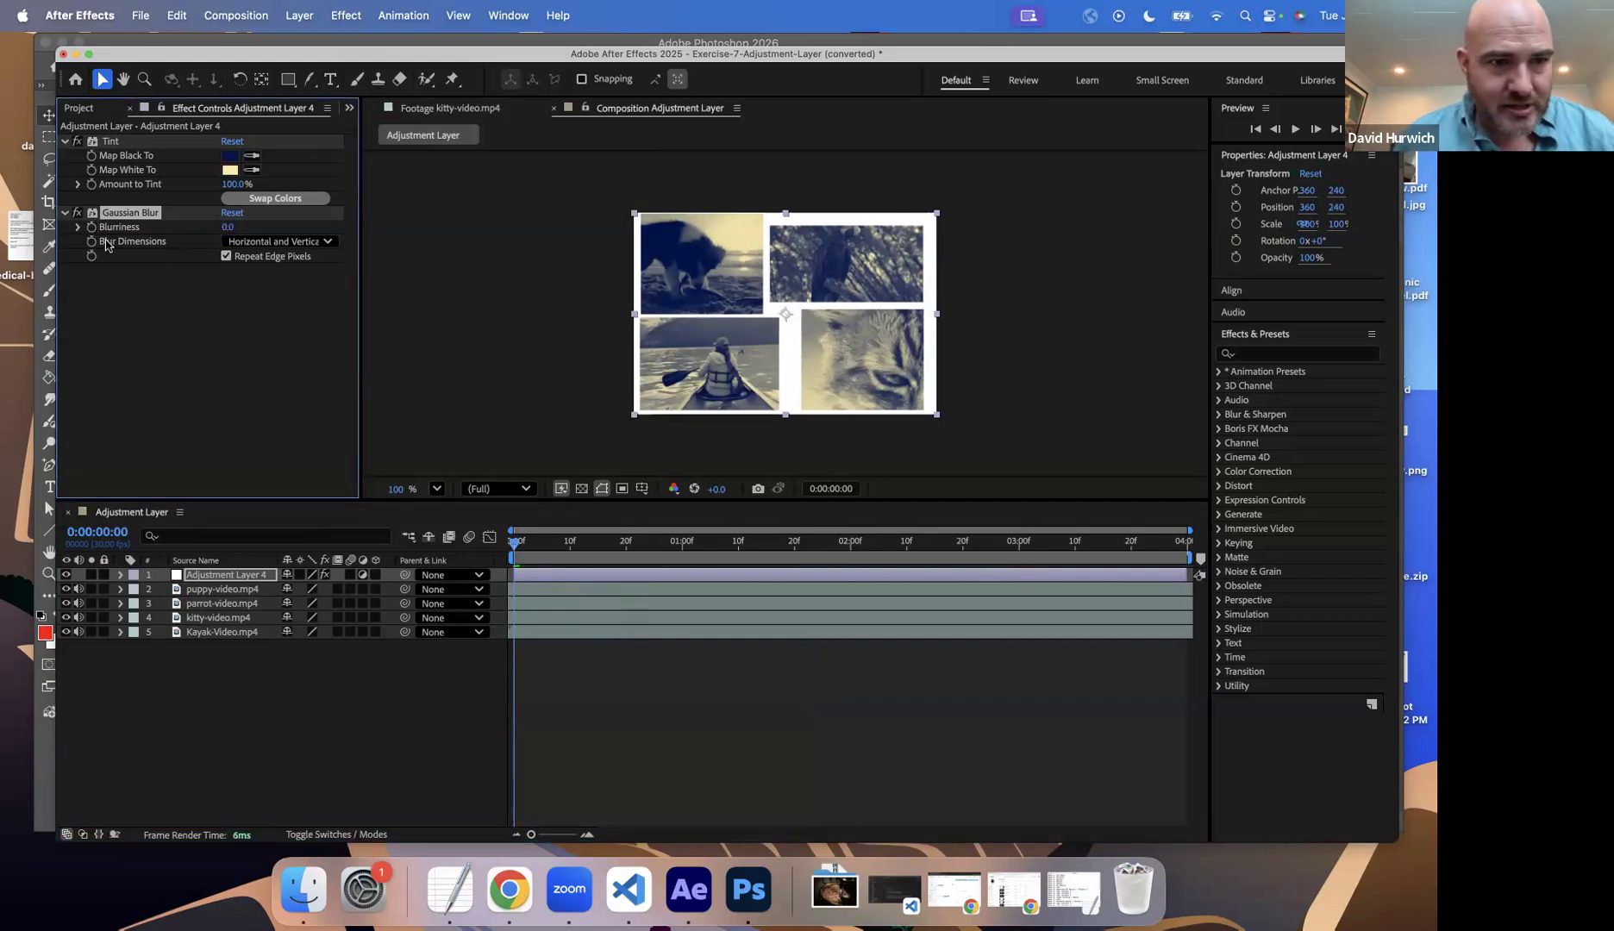
Step: Add a second Blurriness keyframe with a value of 50 at 0:00:01:00
{"action": "left_click", "coordinate": [682, 543]}
{"action": "left_click", "coordinate": [229, 228]}
{"action": "type", "text": "5"}
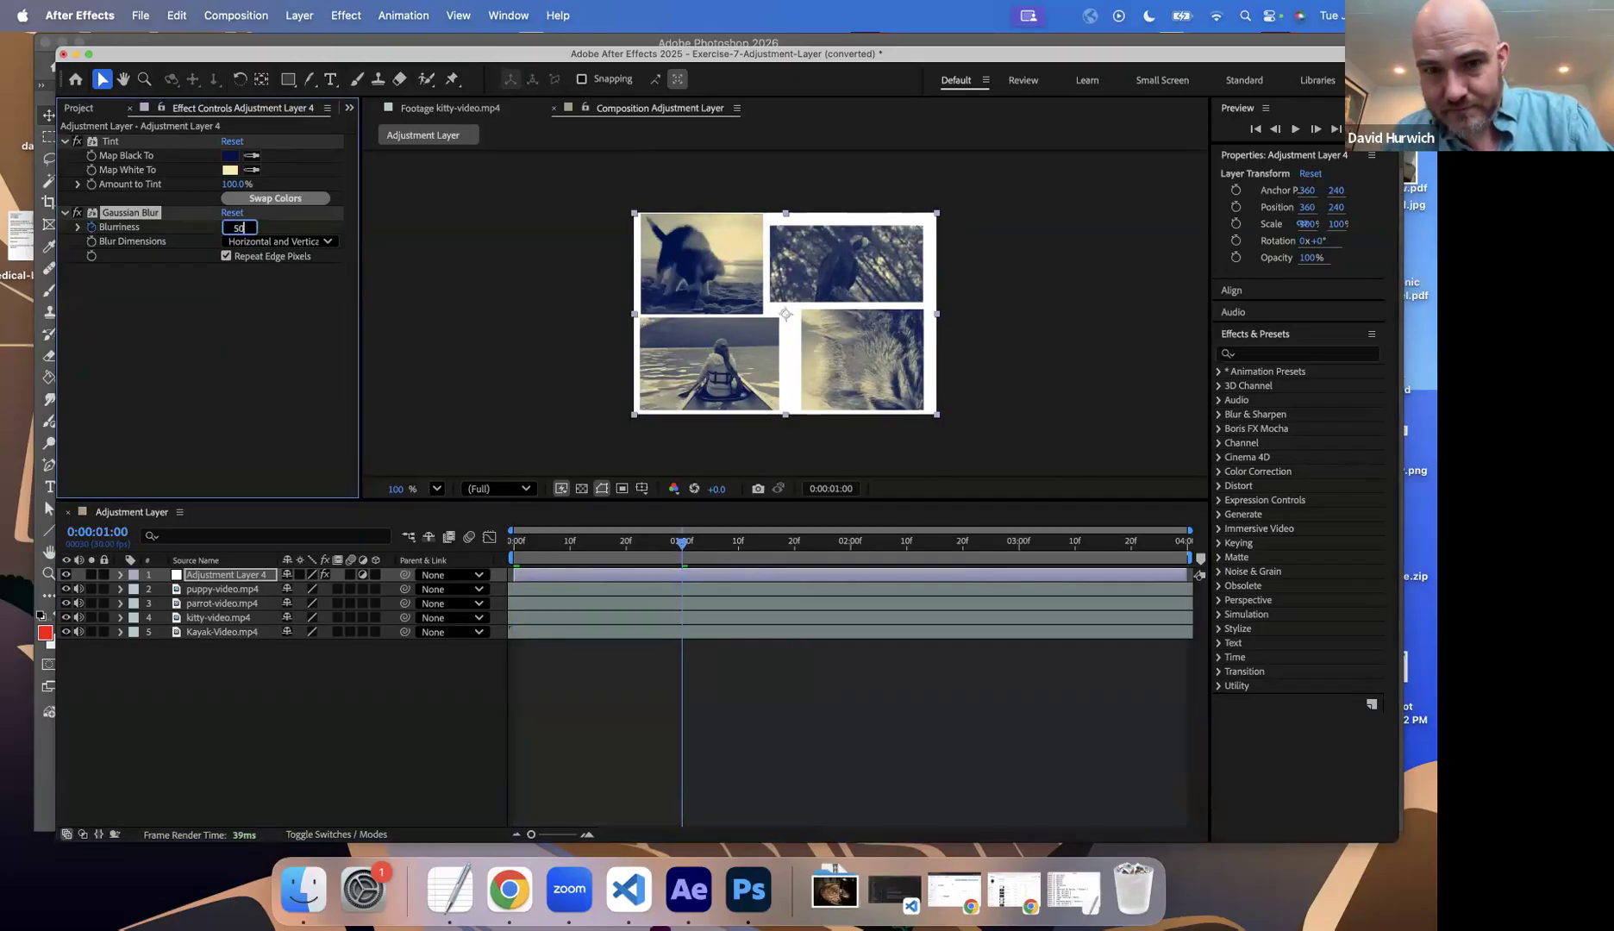
{"action": "type", "text": "0"}
{"action": "key", "text": "Return"}
Step: Preview the animated blur, reveal the adjustment layer's keyframes in the timeline, and return the playhead to the start
{"action": "key", "text": "space"}
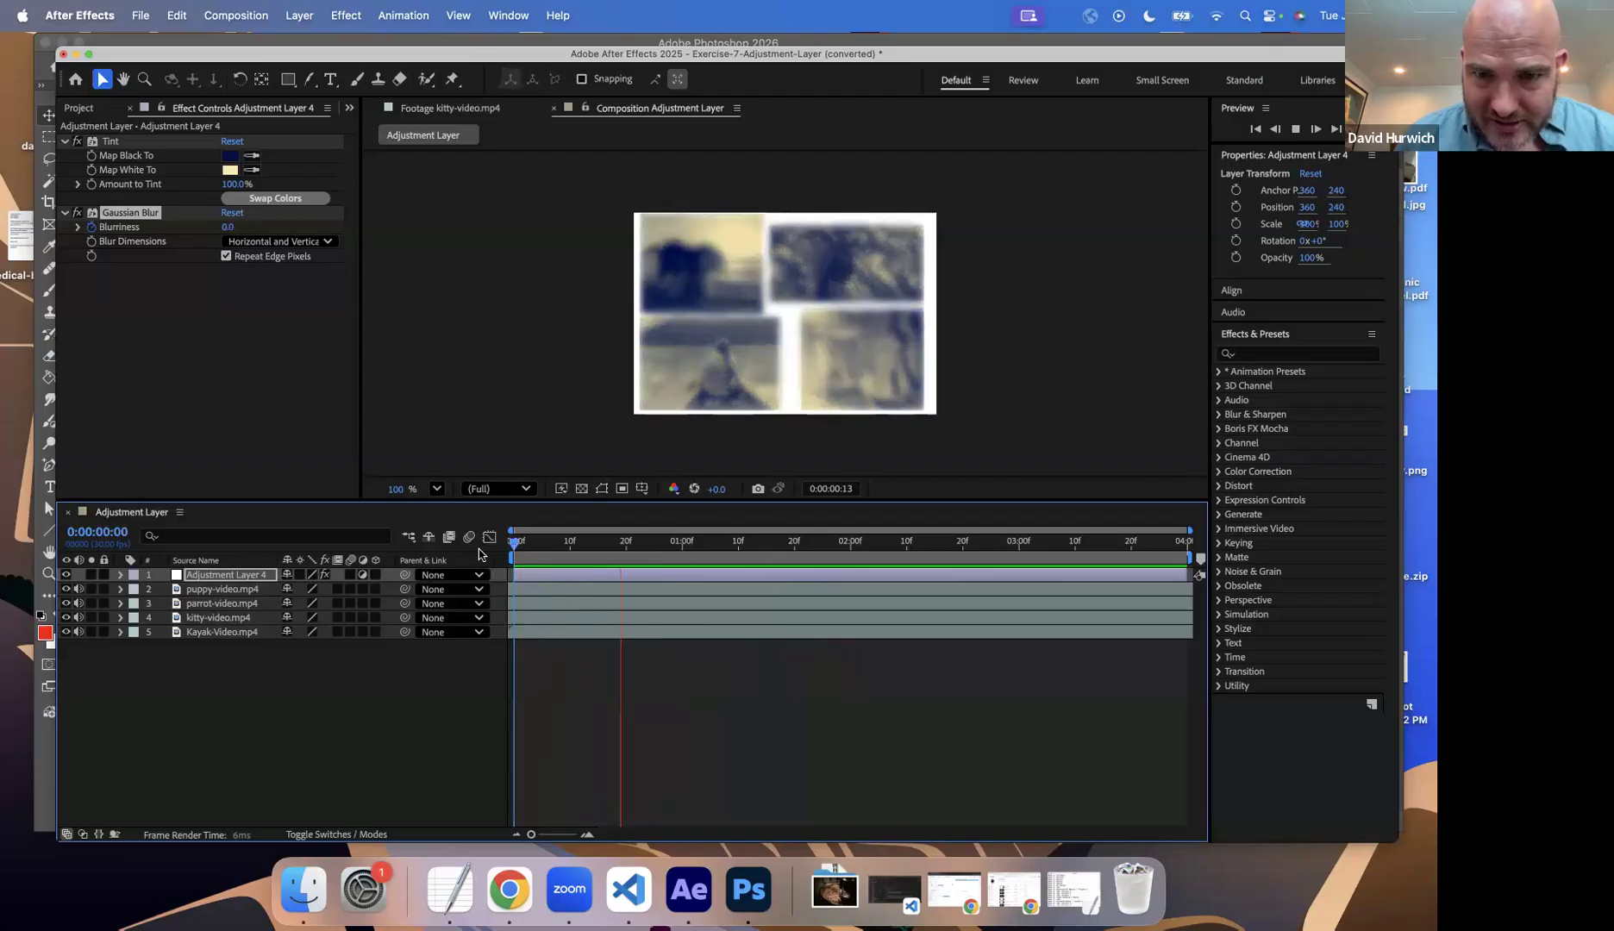
{"action": "key", "text": "space"}
{"action": "key", "text": "Home"}
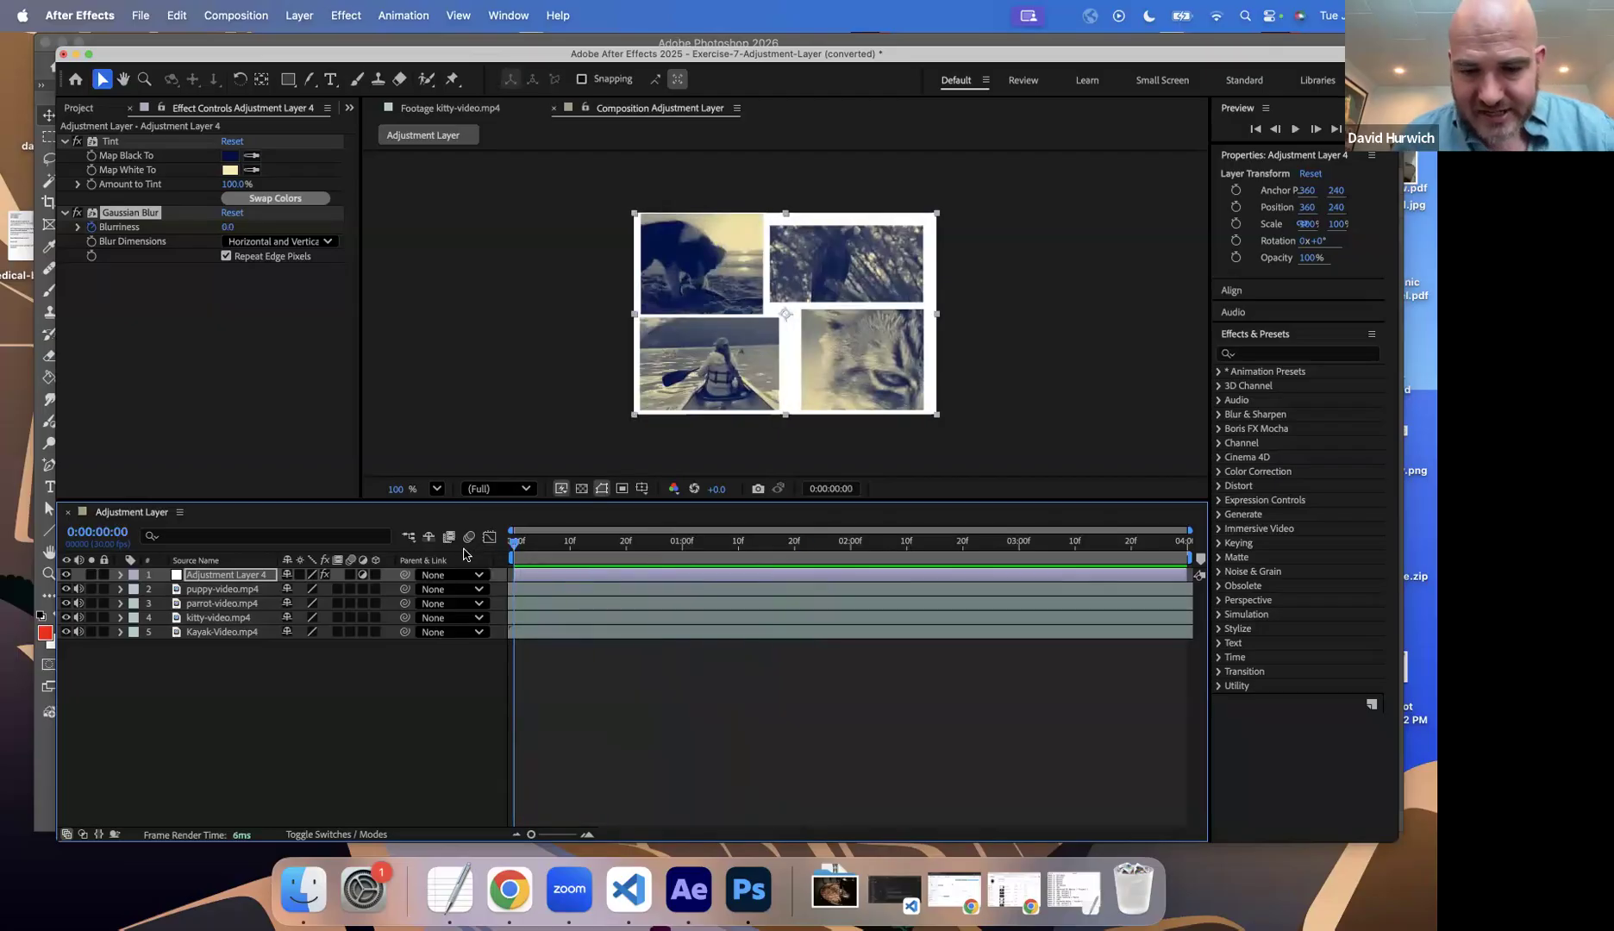
{"action": "key", "text": "u"}
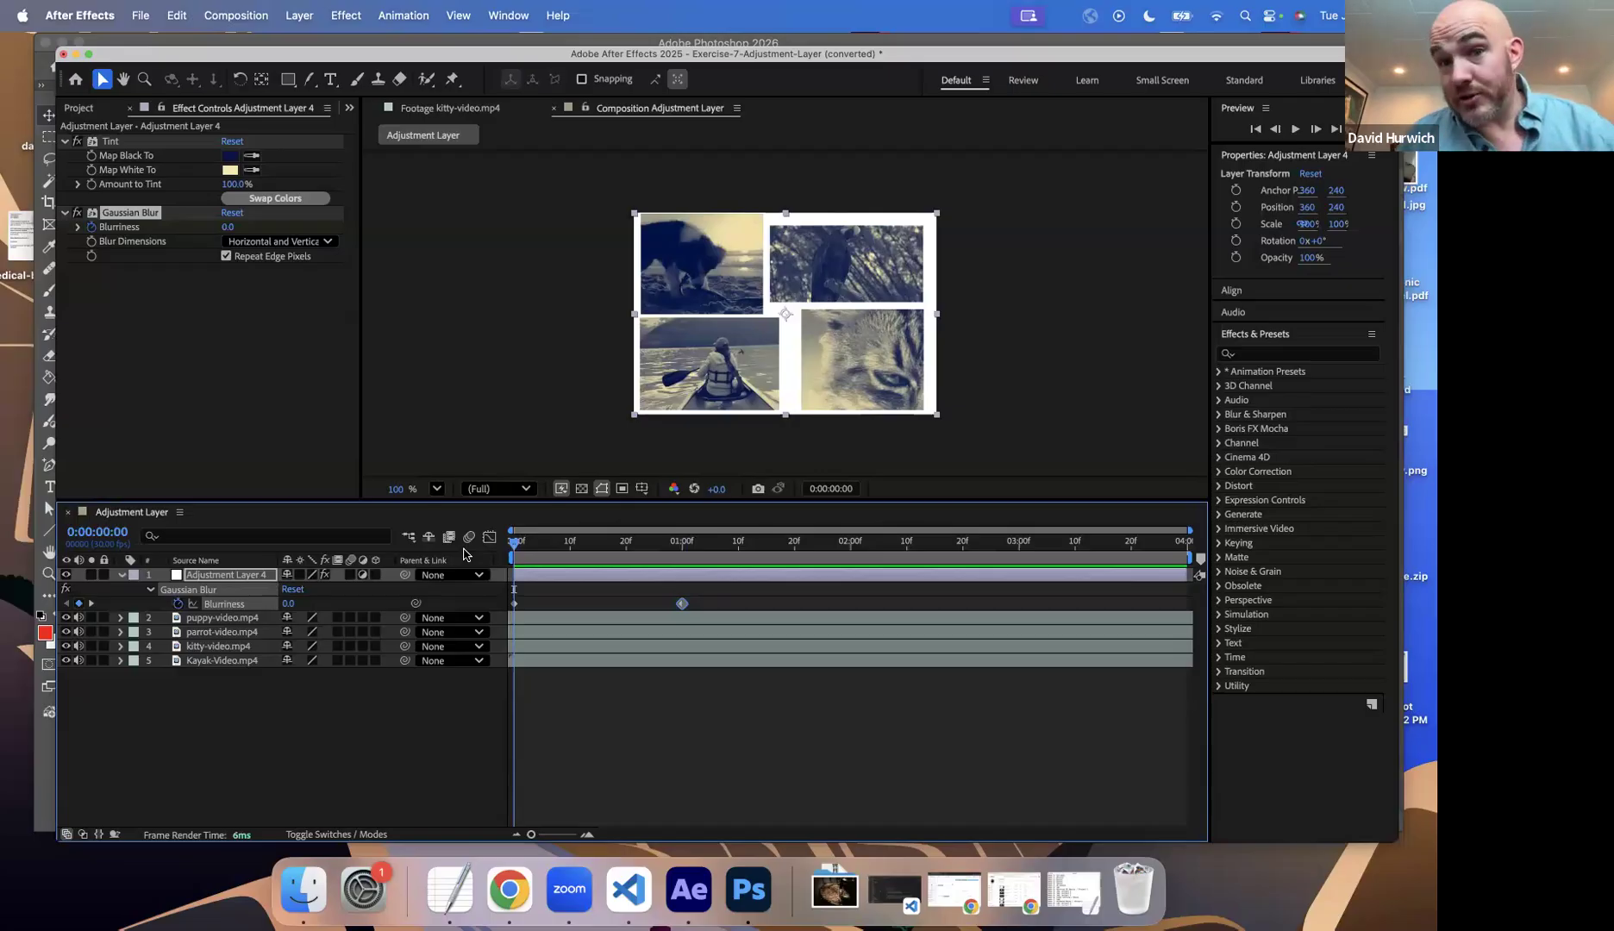
{"action": "key", "text": "space"}
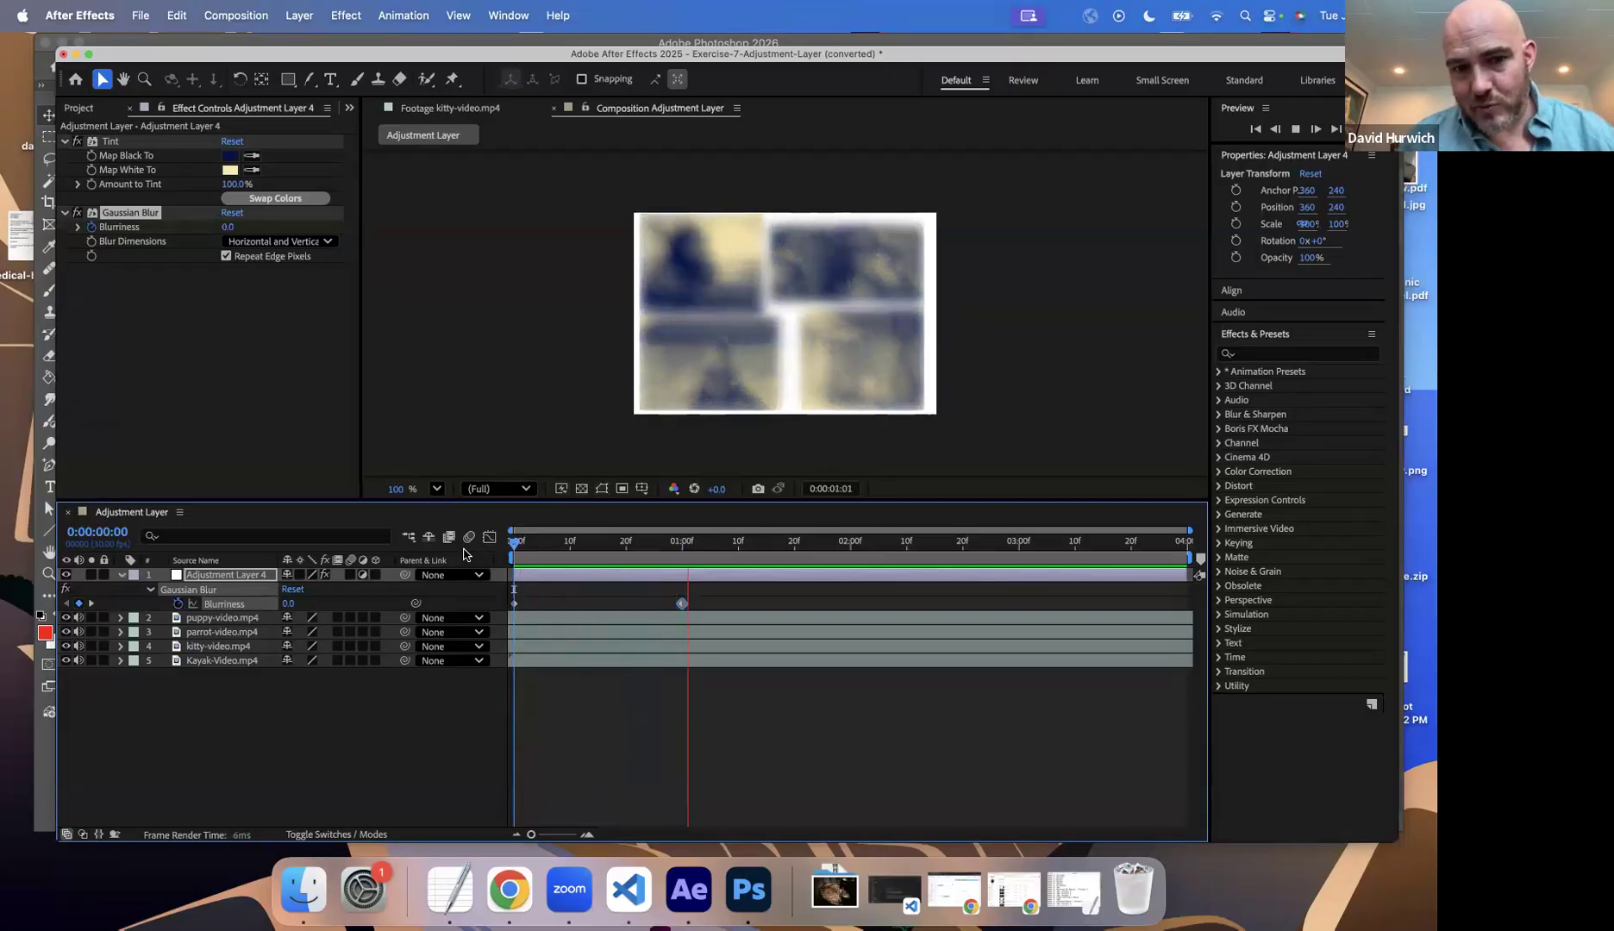
{"action": "key", "text": "space"}
{"action": "left_click_drag", "start_coordinate": [532, 547], "coordinate": [483, 557]}
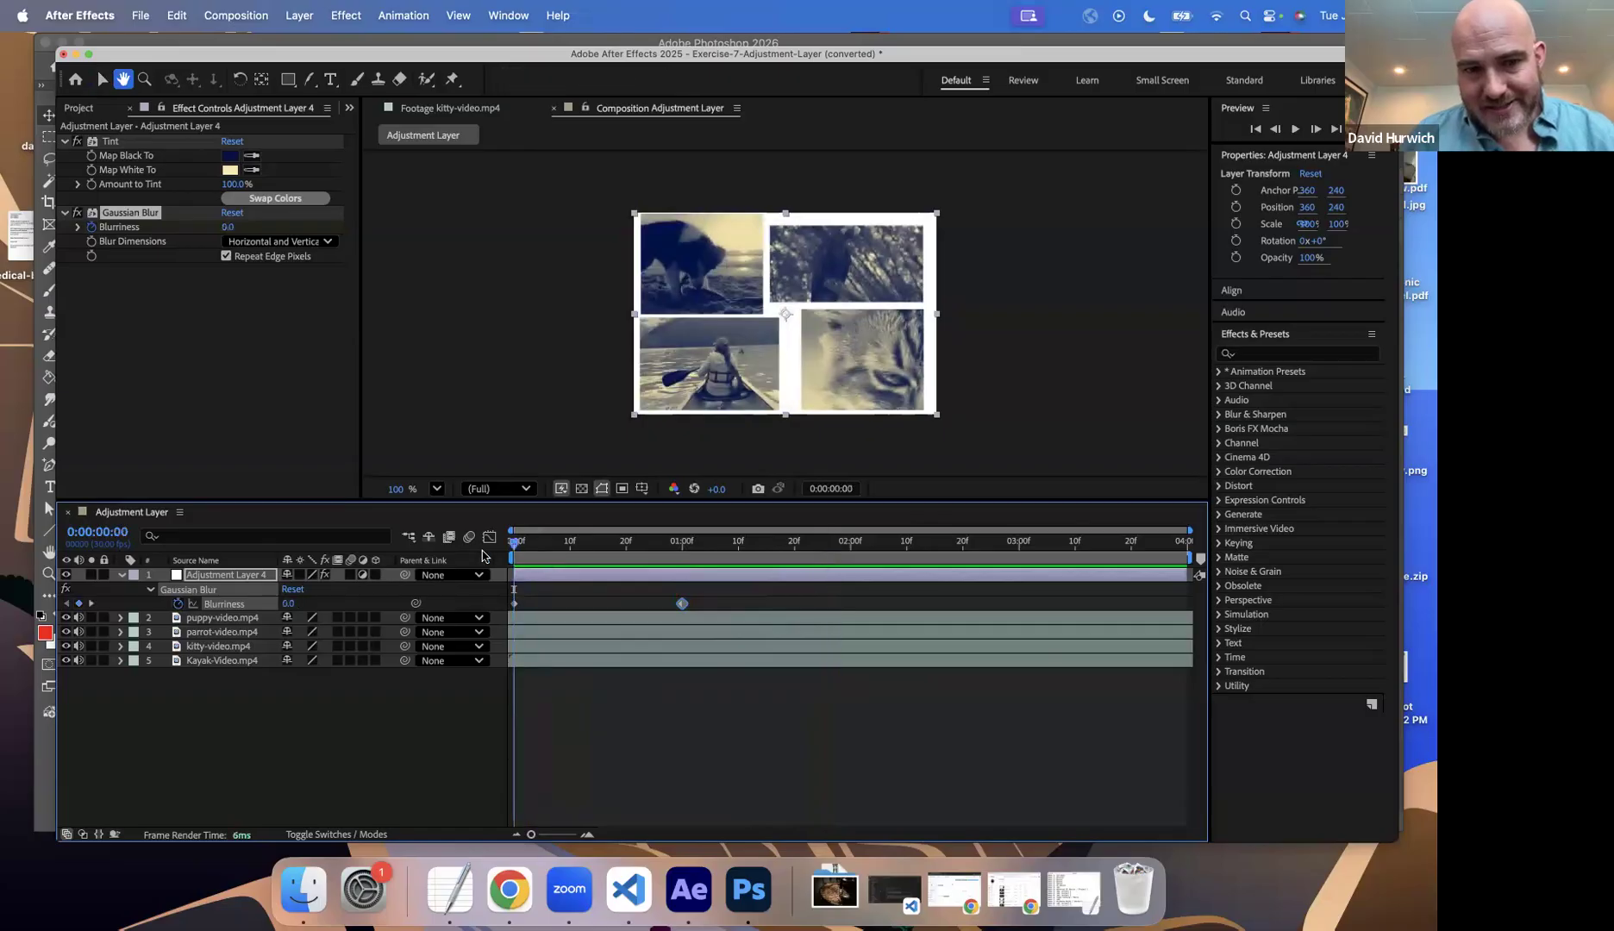
Step: Play back the animated blur, stop the playback and collapse the adjustment layer's properties in the timeline
{"action": "key", "text": "space"}
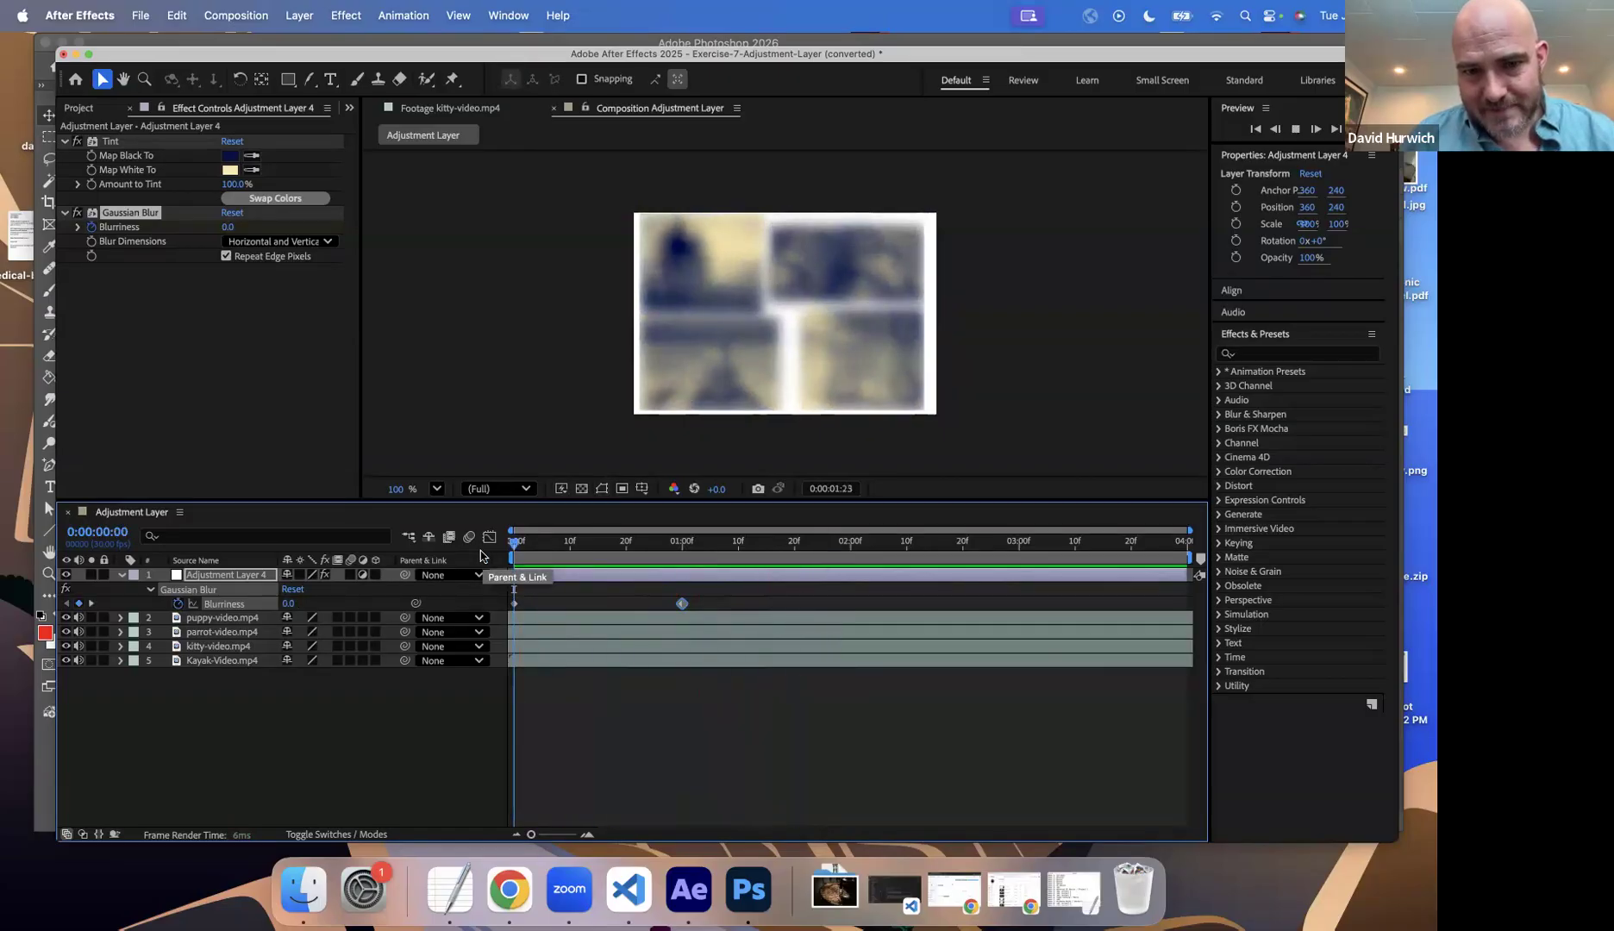
{"action": "key", "text": "space"}
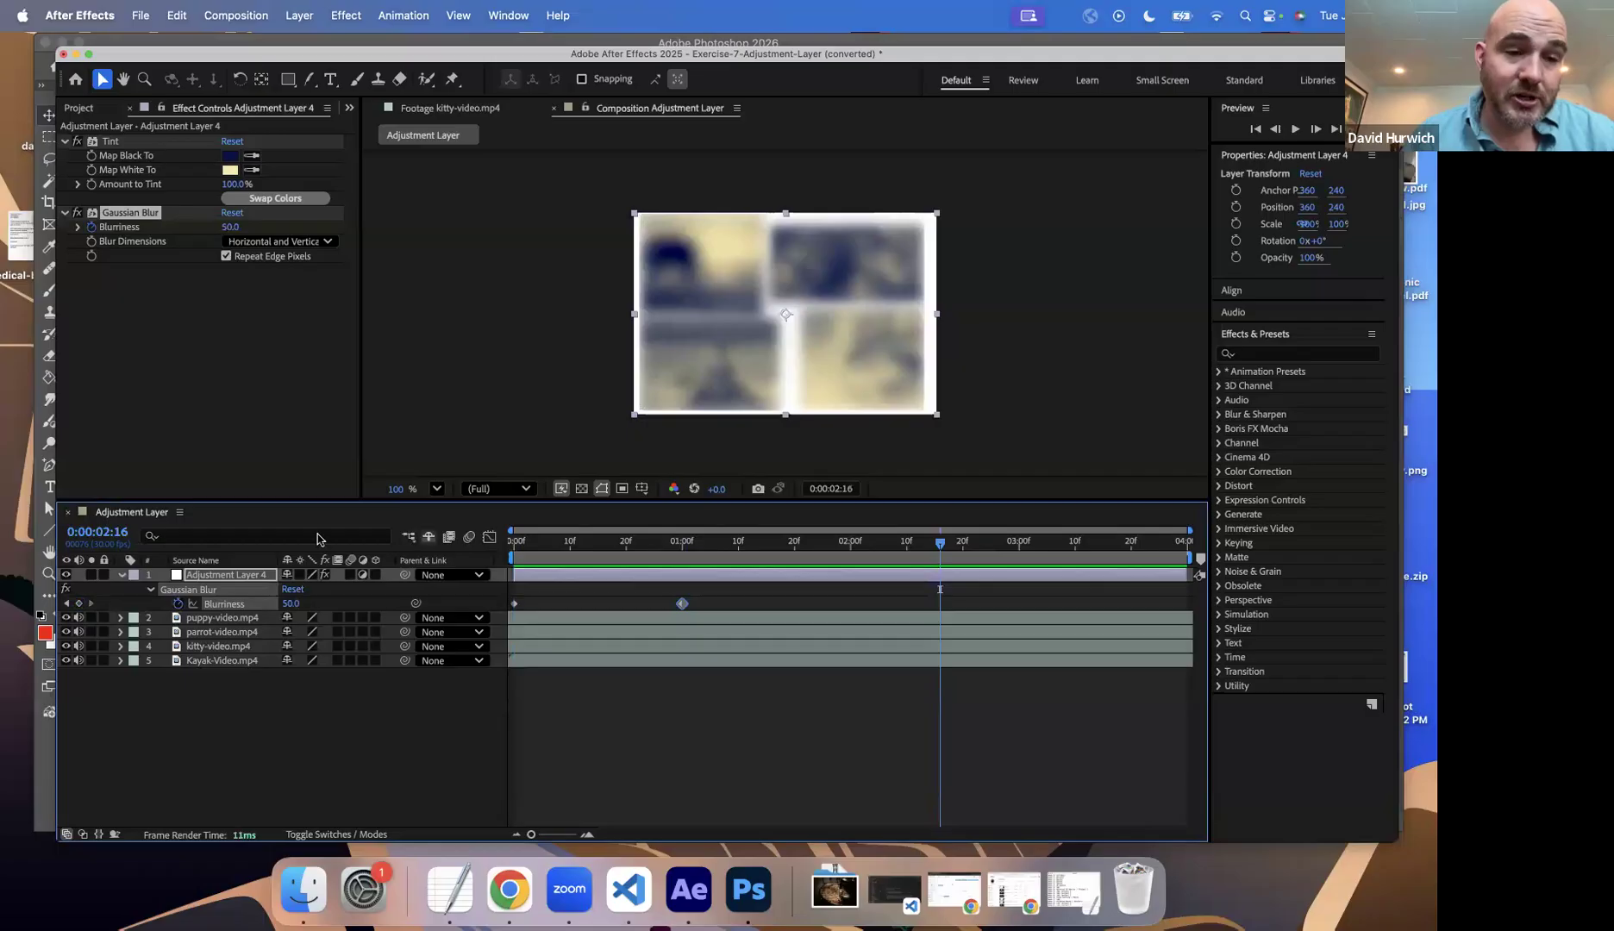
{"action": "left_click", "coordinate": [121, 576]}
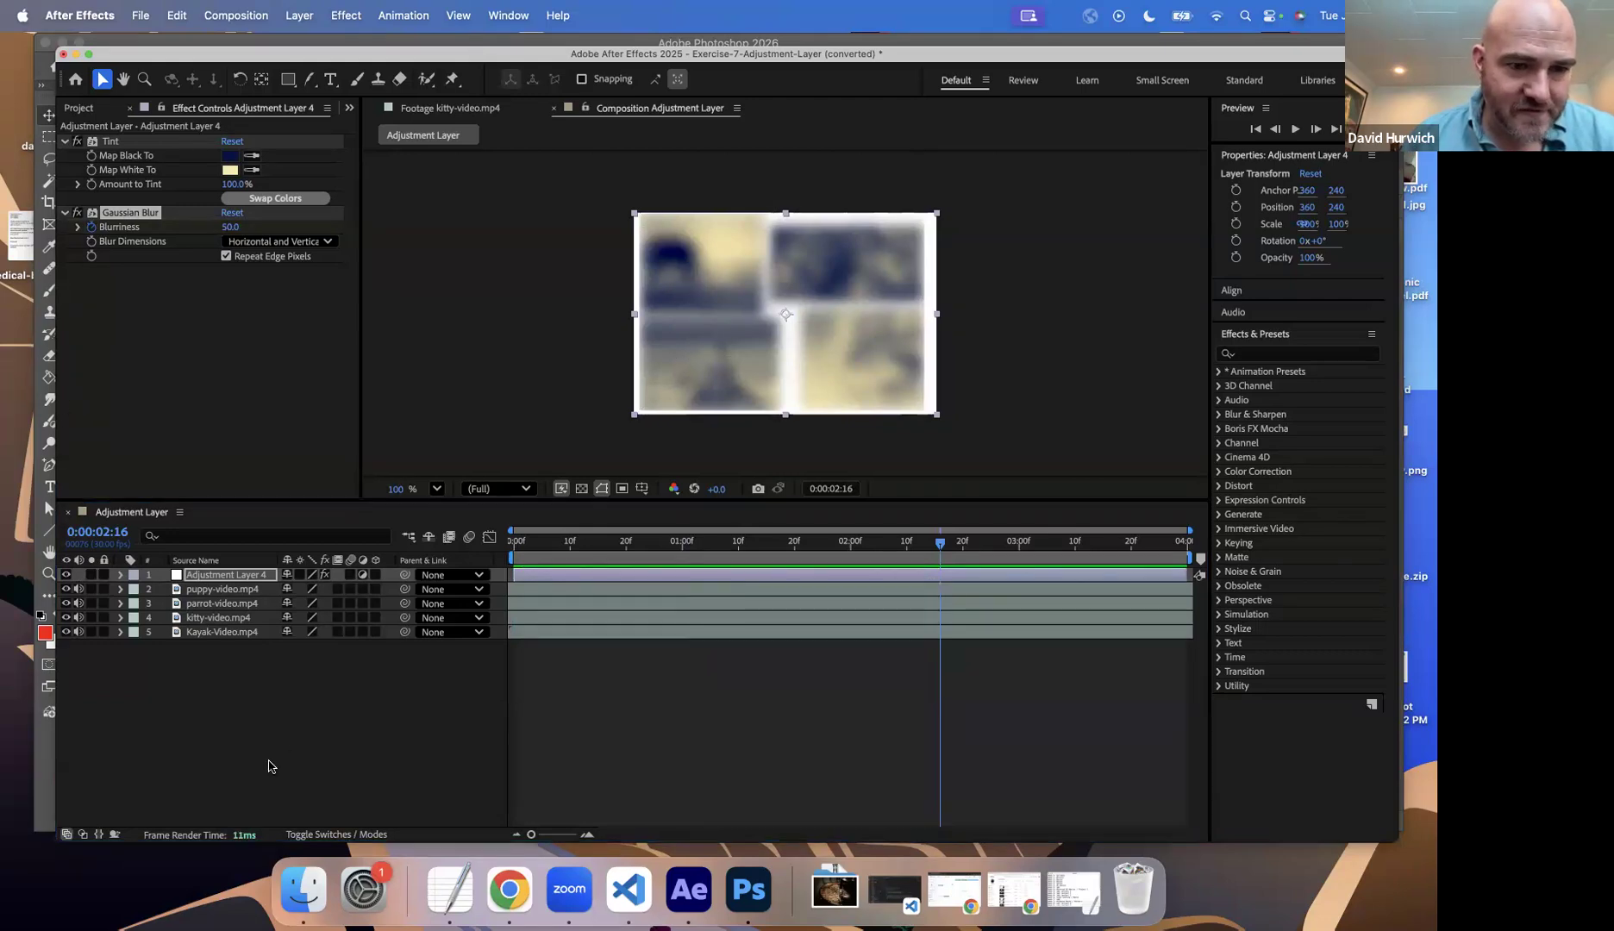
{"action": "mouse_move", "coordinate": [272, 551]}
{"action": "left_mouse_down"}
{"action": "mouse_move", "coordinate": [123, 562]}
{"action": "mouse_move", "coordinate": [306, 595]}
{"action": "mouse_move", "coordinate": [299, 568]}
{"action": "mouse_move", "coordinate": [213, 576]}
{"action": "mouse_move", "coordinate": [200, 653]}
{"action": "left_mouse_up"}
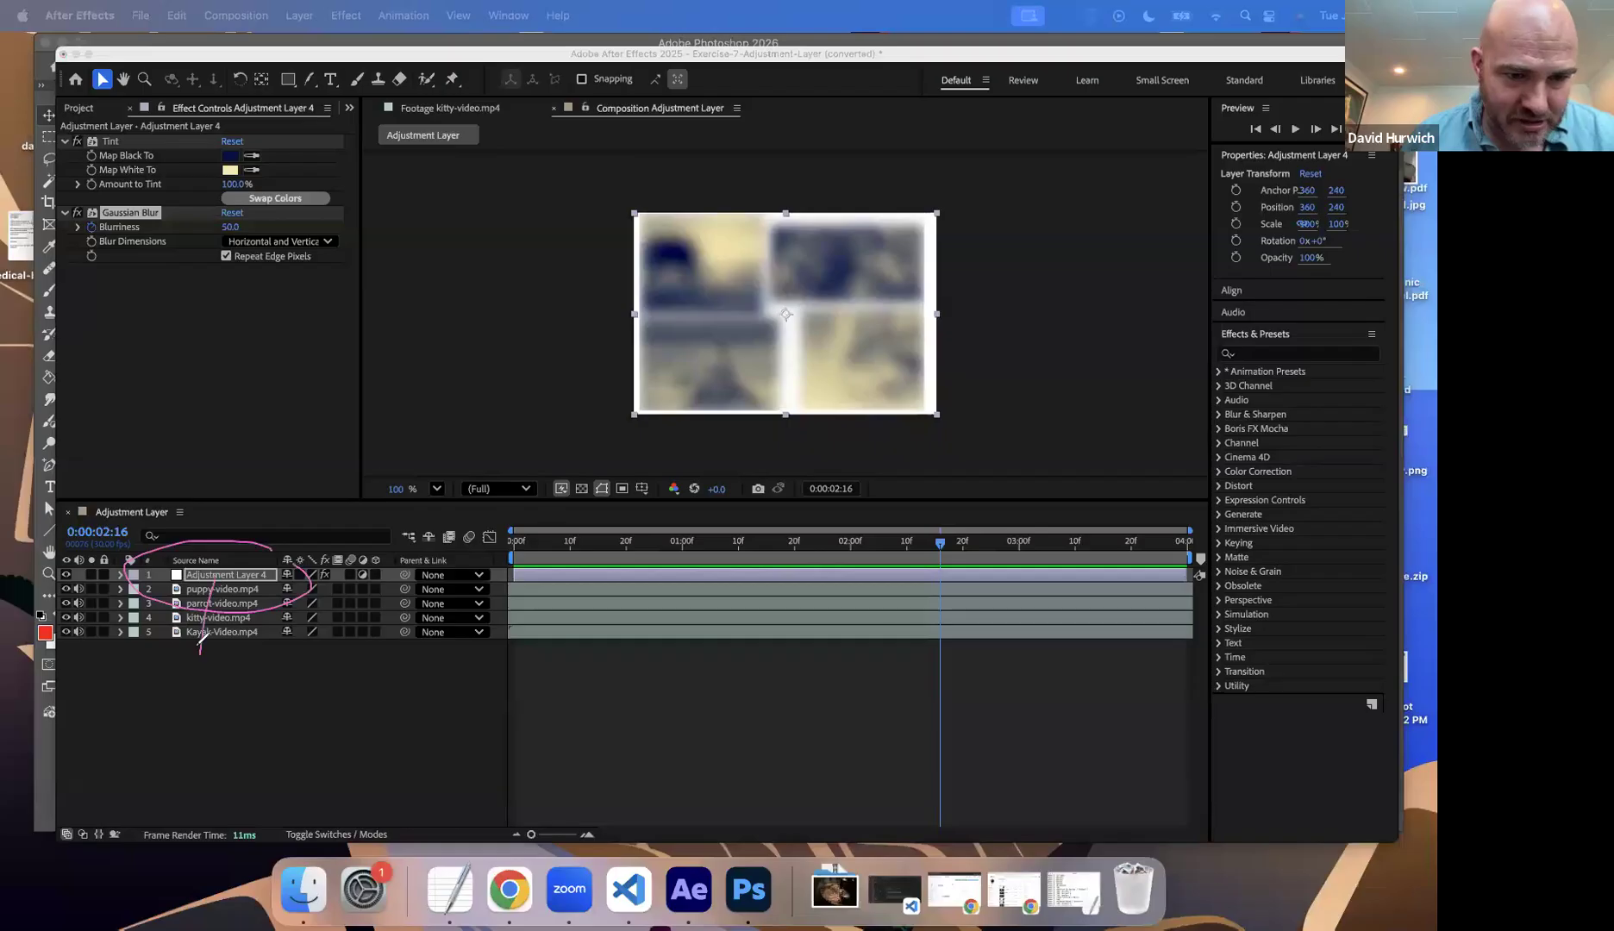
{"action": "mouse_move", "coordinate": [251, 586]}
{"action": "left_mouse_down"}
{"action": "mouse_move", "coordinate": [257, 494]}
{"action": "mouse_move", "coordinate": [221, 515]}
{"action": "mouse_move", "coordinate": [264, 489]}
{"action": "left_mouse_up"}
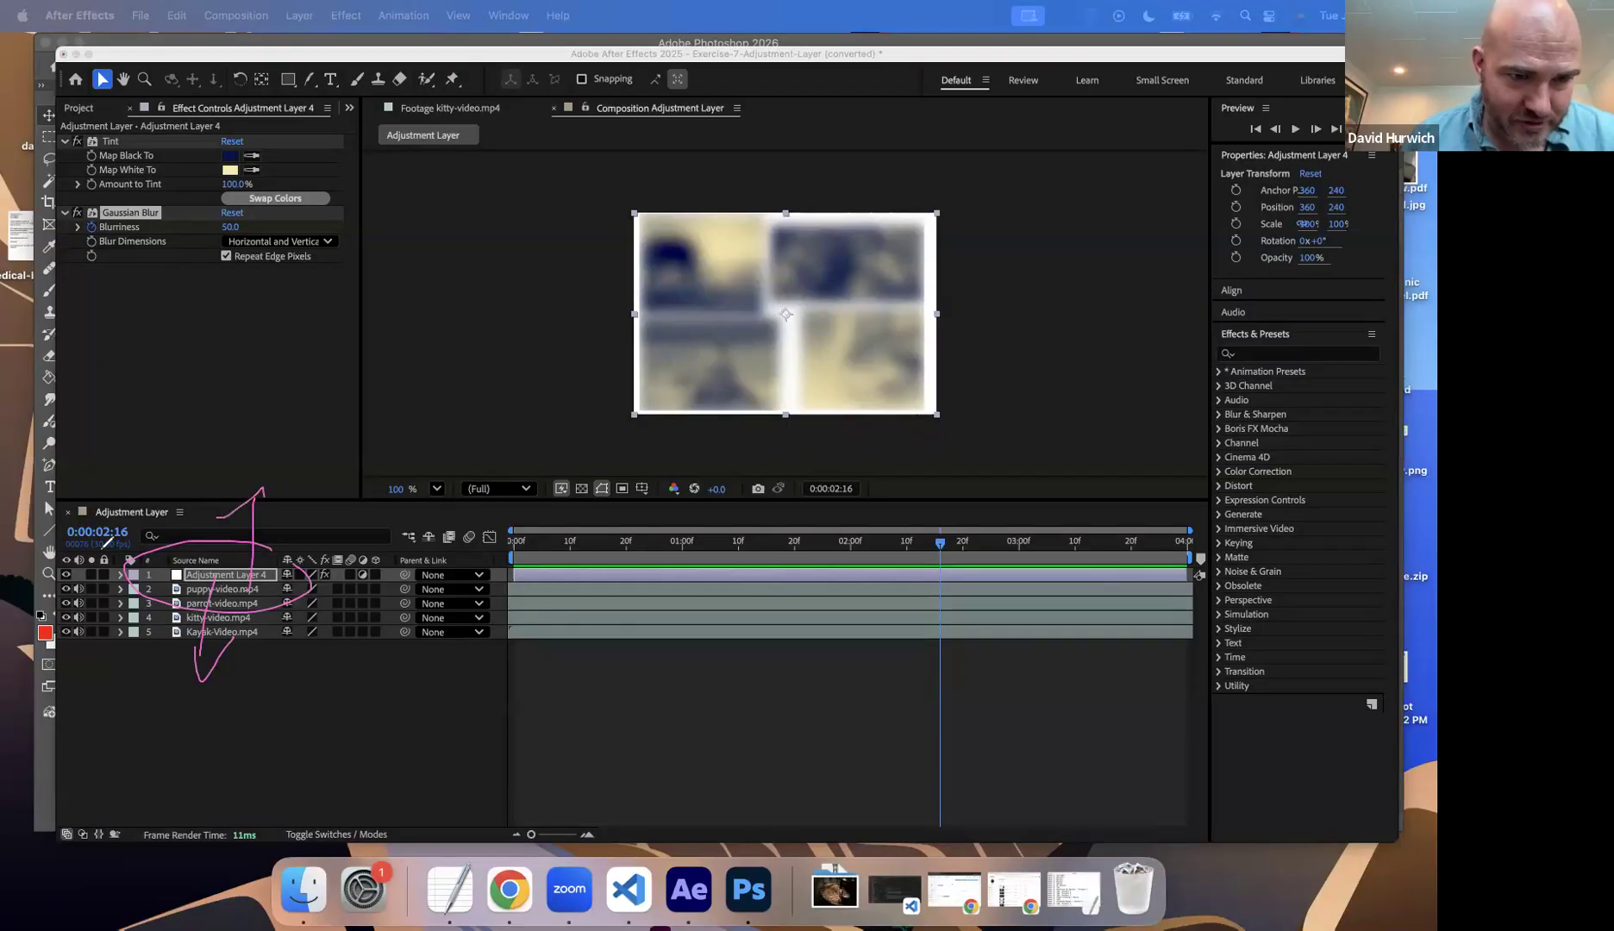
{"action": "left_click", "coordinate": [37, 707]}
{"action": "left_click", "coordinate": [250, 758]}
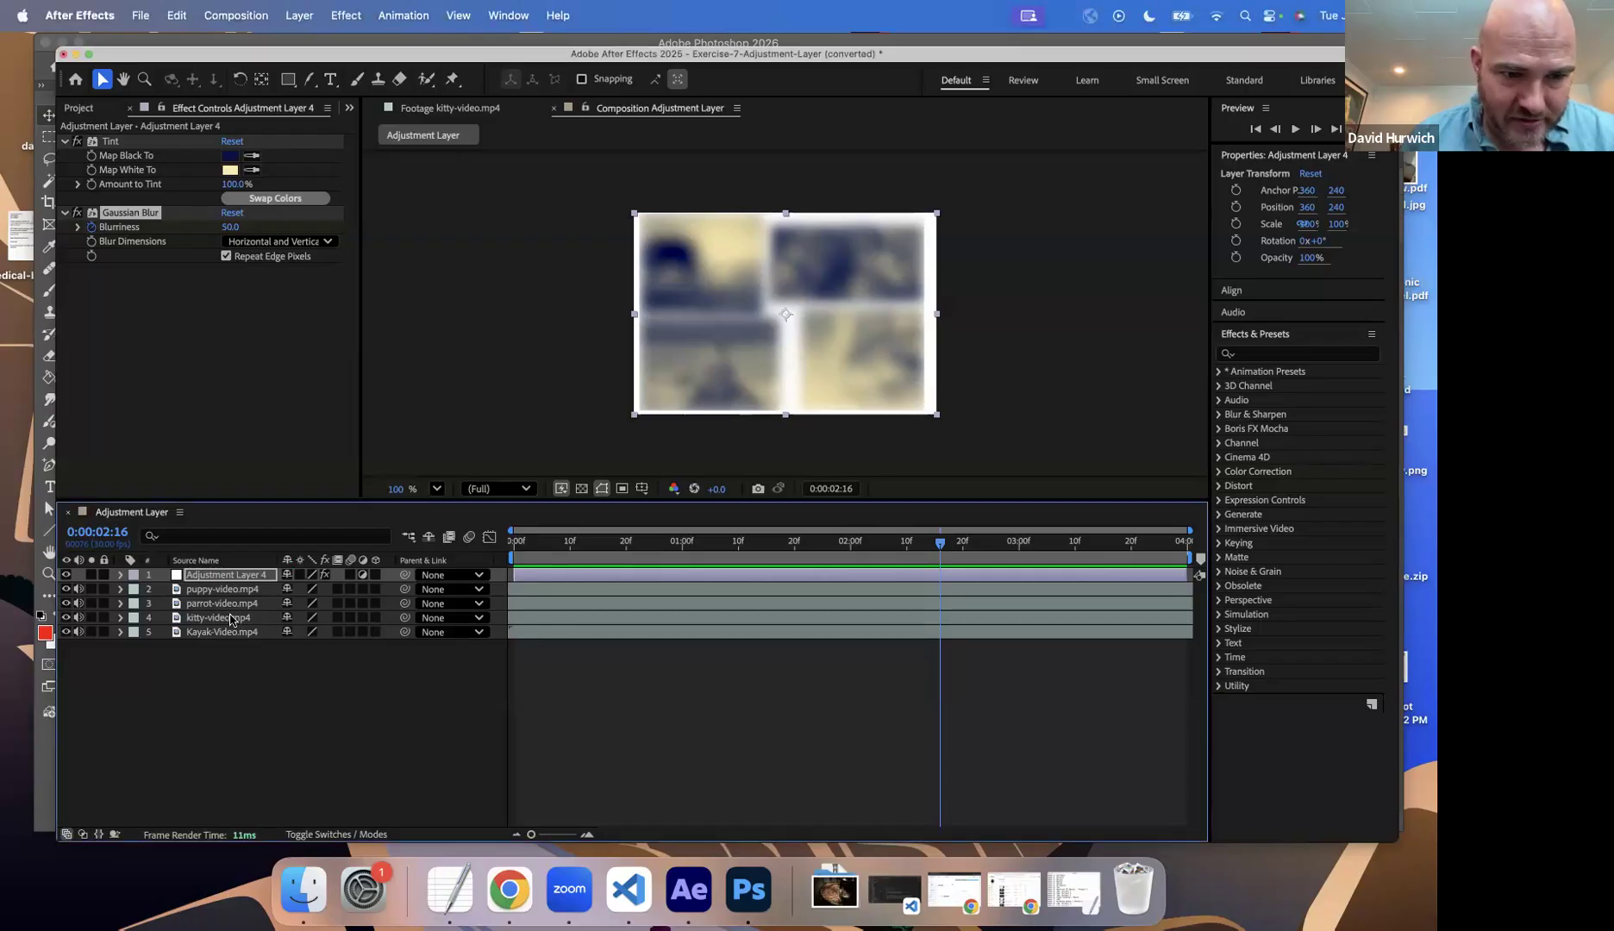
Step: Move the kitty-video.mp4 layer above the adjustment layer in the stack and play the composition
{"action": "left_click", "coordinate": [221, 619]}
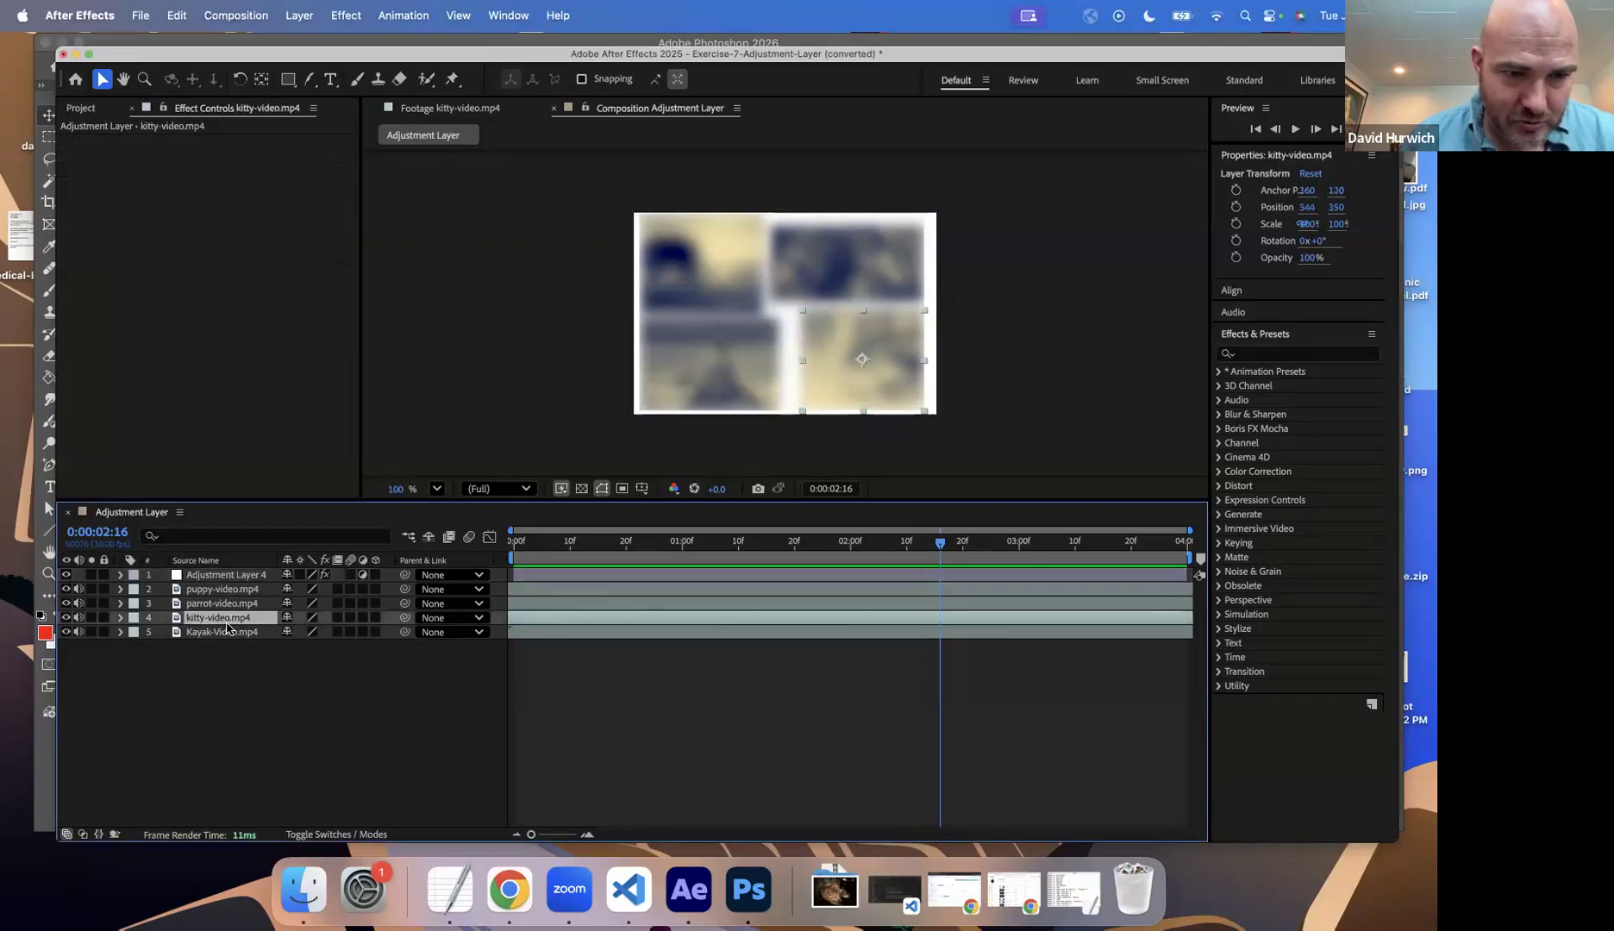
{"action": "left_click_drag", "start_coordinate": [225, 602], "coordinate": [227, 570]}
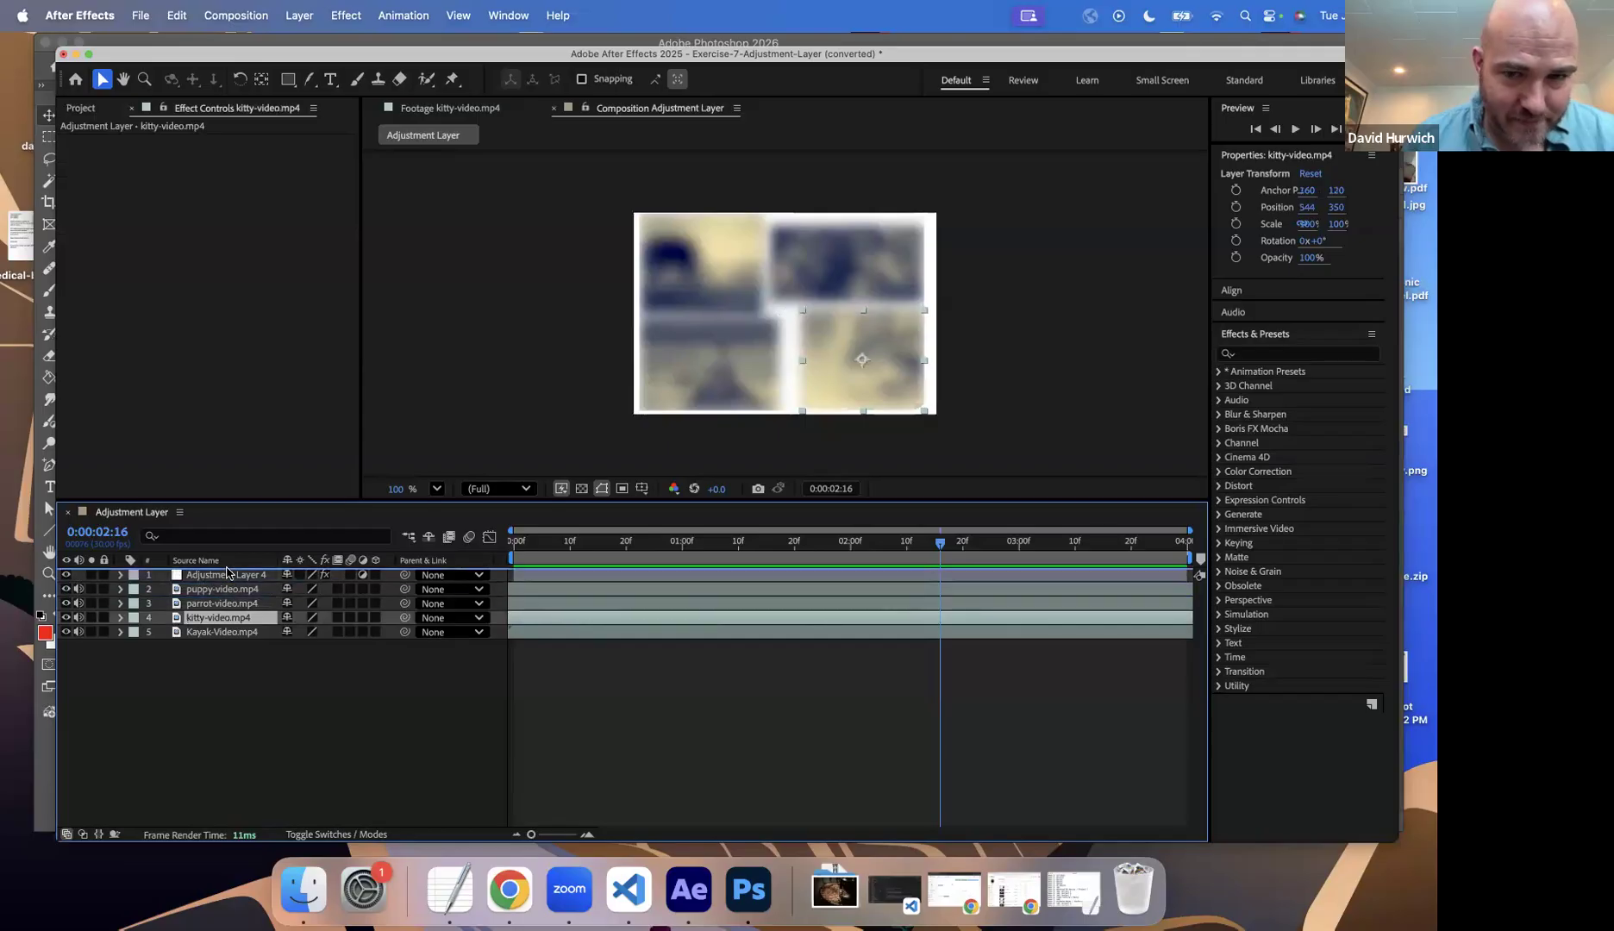
{"action": "key", "text": "space"}
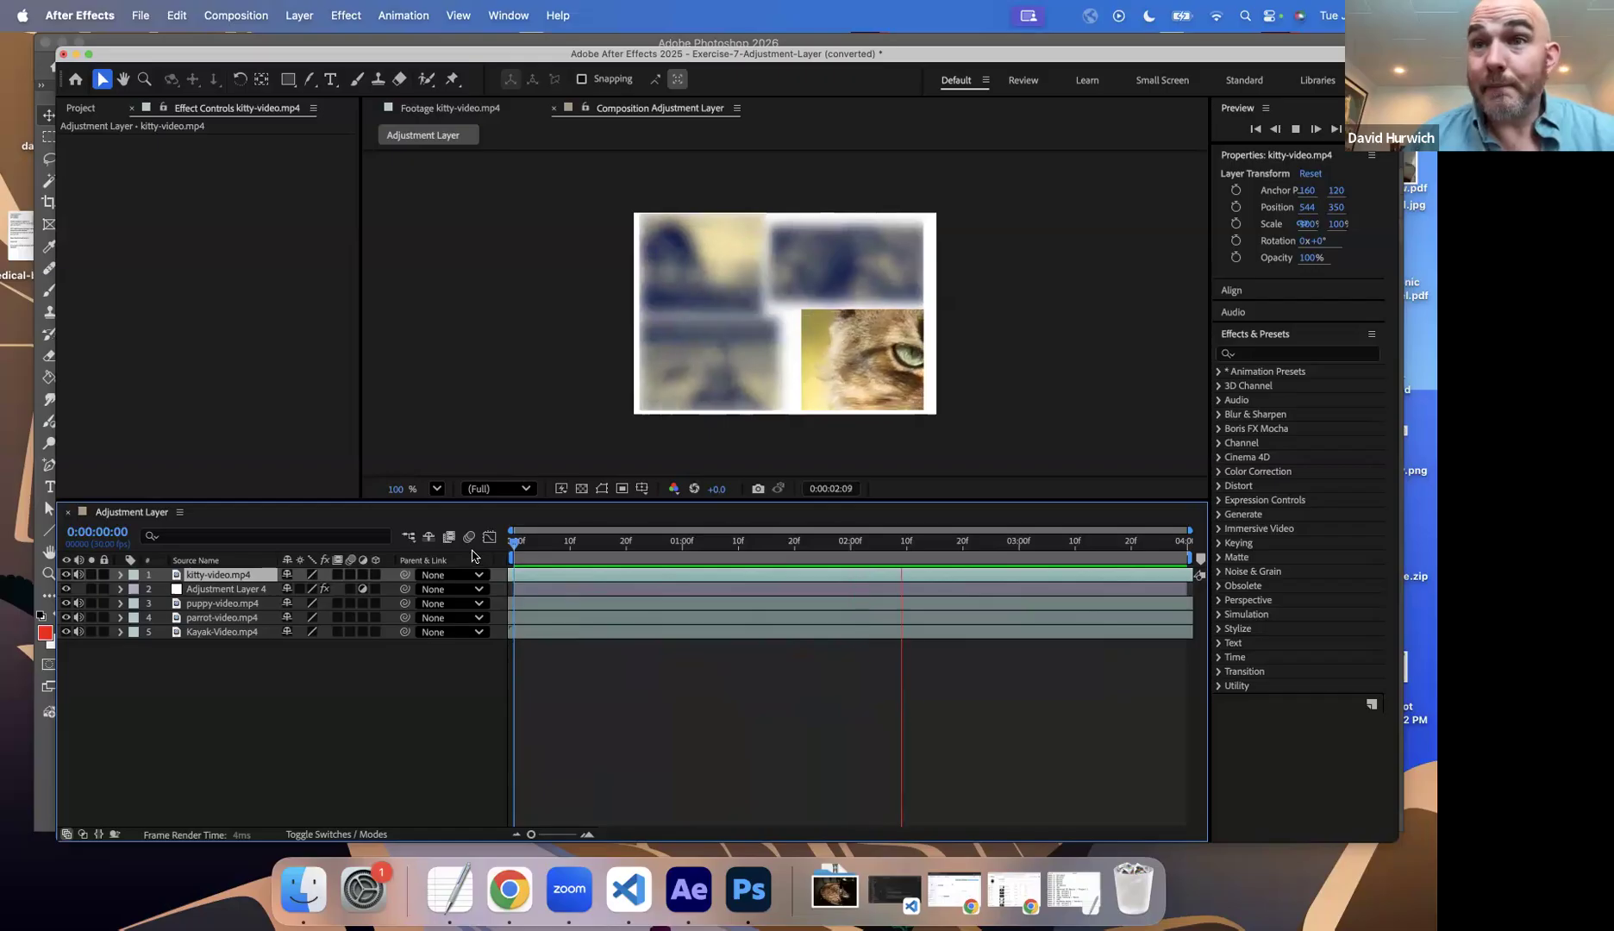
Step: Switch to Finder and open a quick preview of Exercise-7-Adjustment-Layer.aep in the In Class Drills - Video-Filters-Masks folder
{"action": "left_click", "coordinate": [325, 893]}
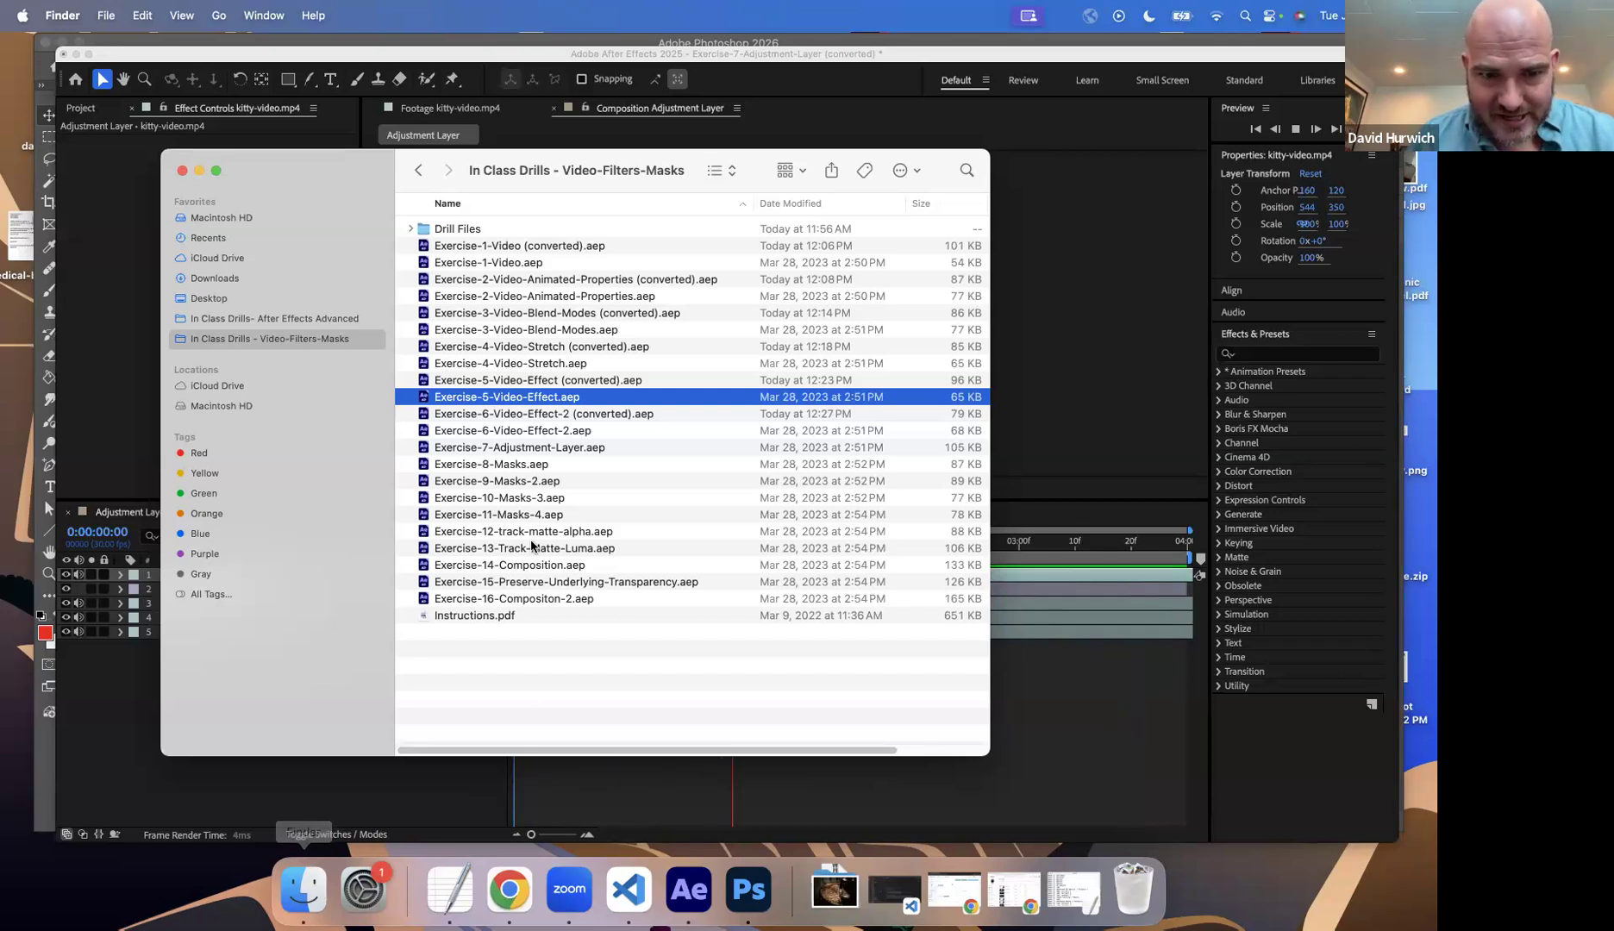
{"action": "left_click", "coordinate": [504, 449]}
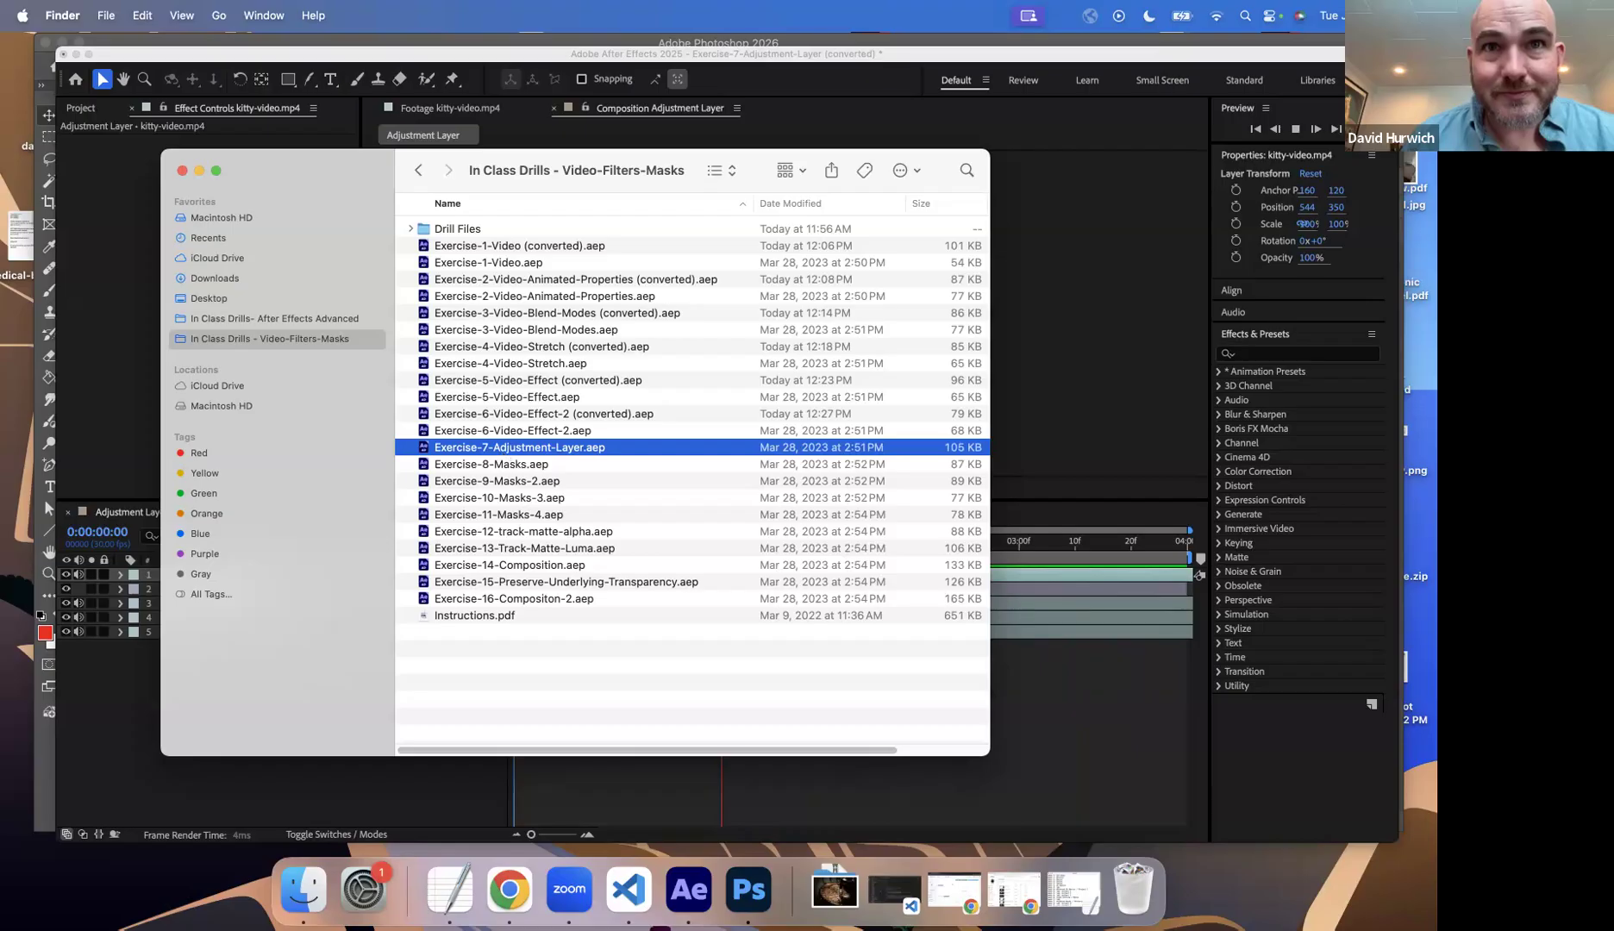
{"action": "key", "text": "space"}
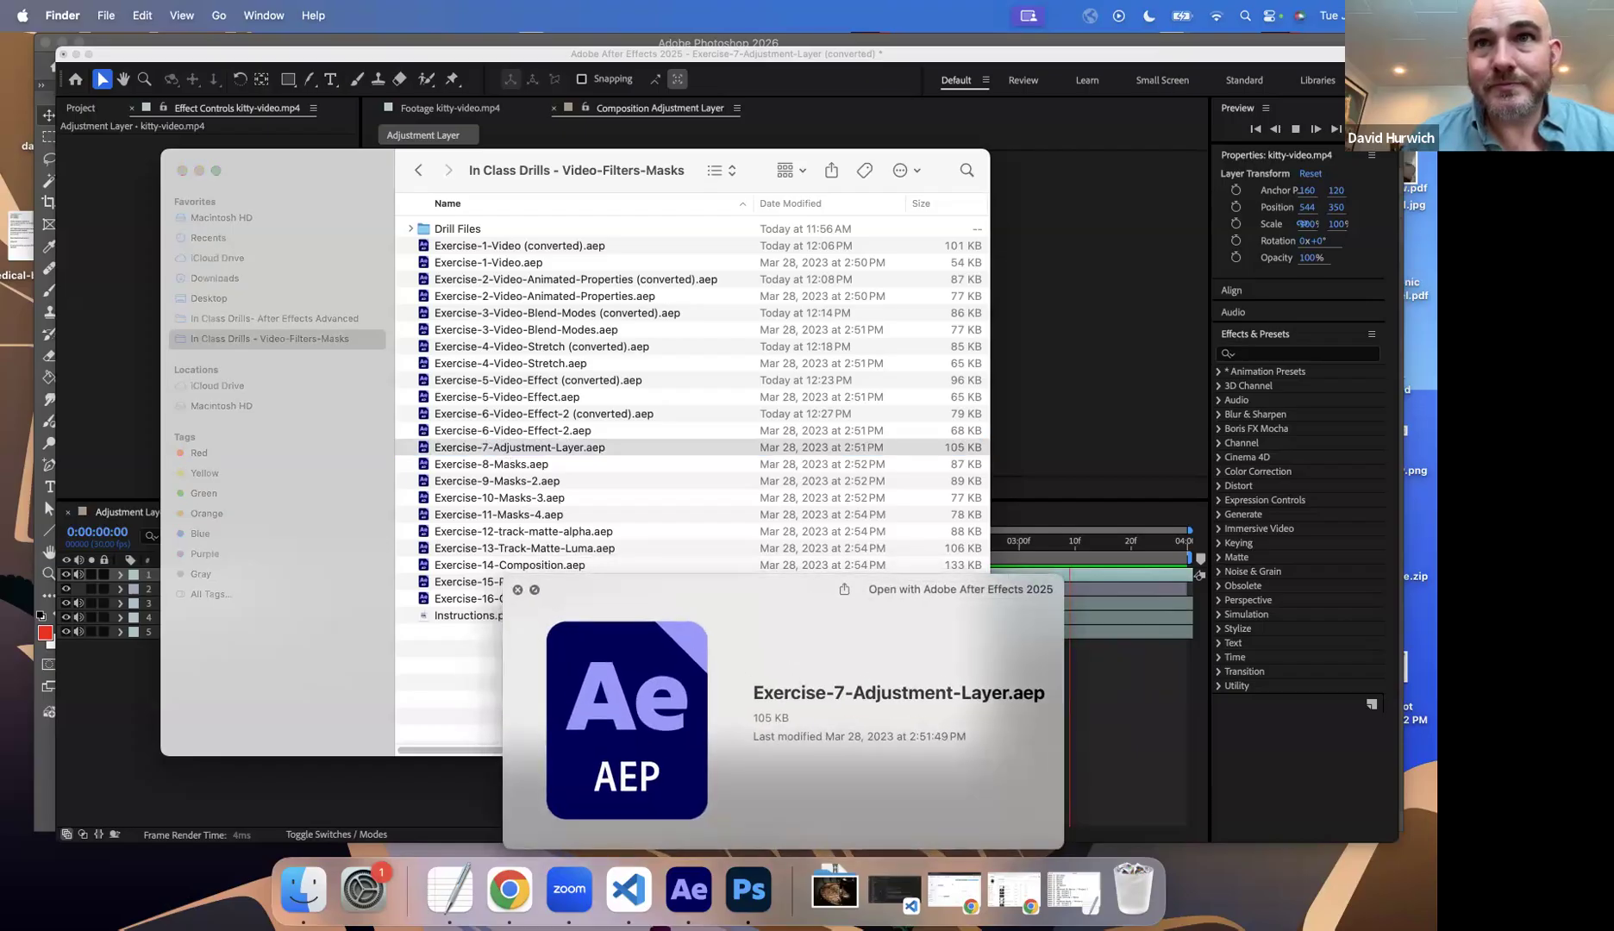